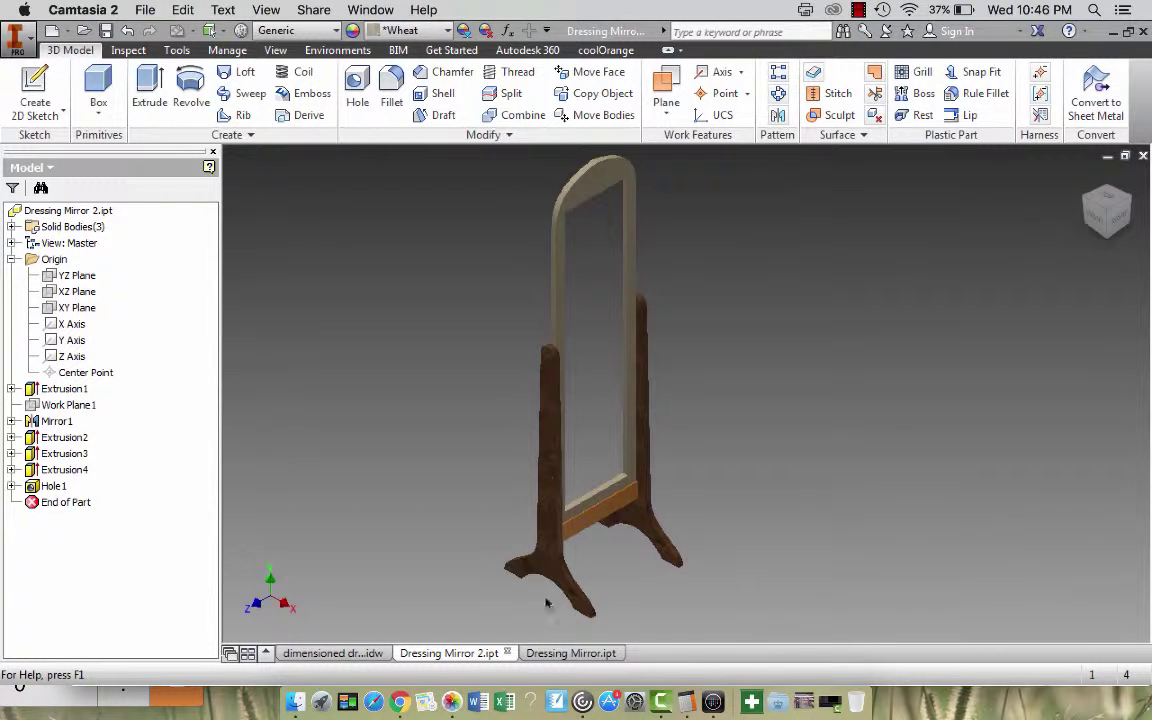
Switch to the dimensioned dressing mirror drawing and bring the whole sheet, including the 1500 height dimension, into view
click(323, 653)
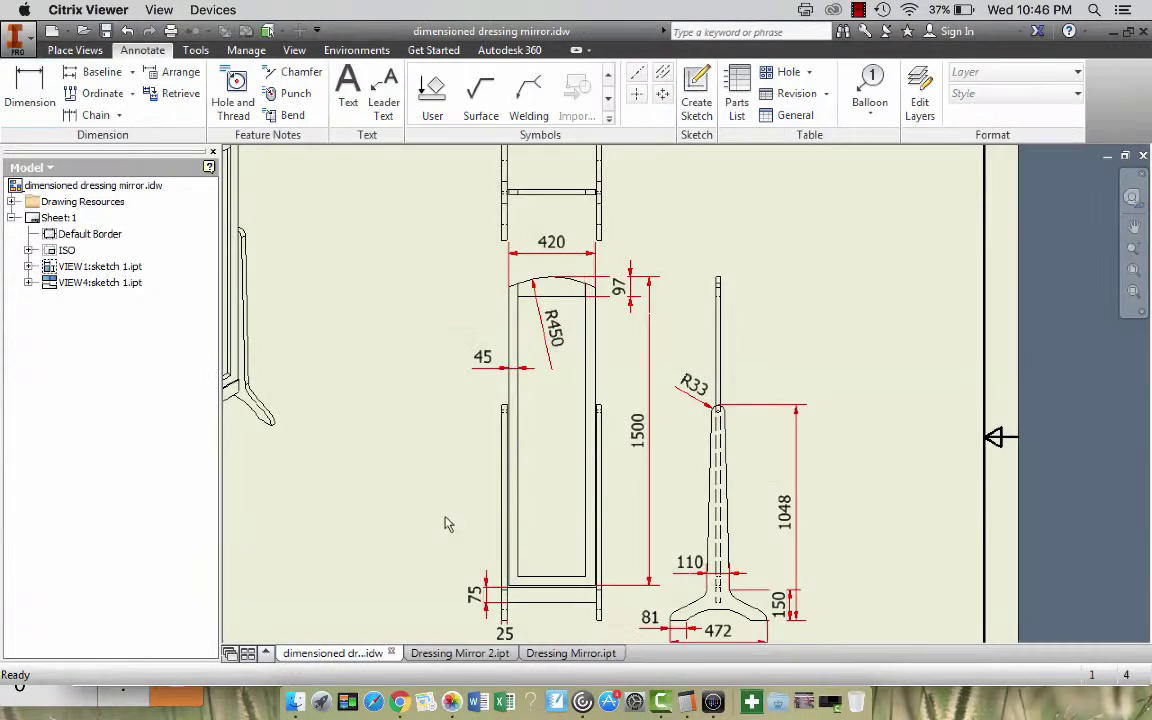
scroll(431, 449, down, 5)
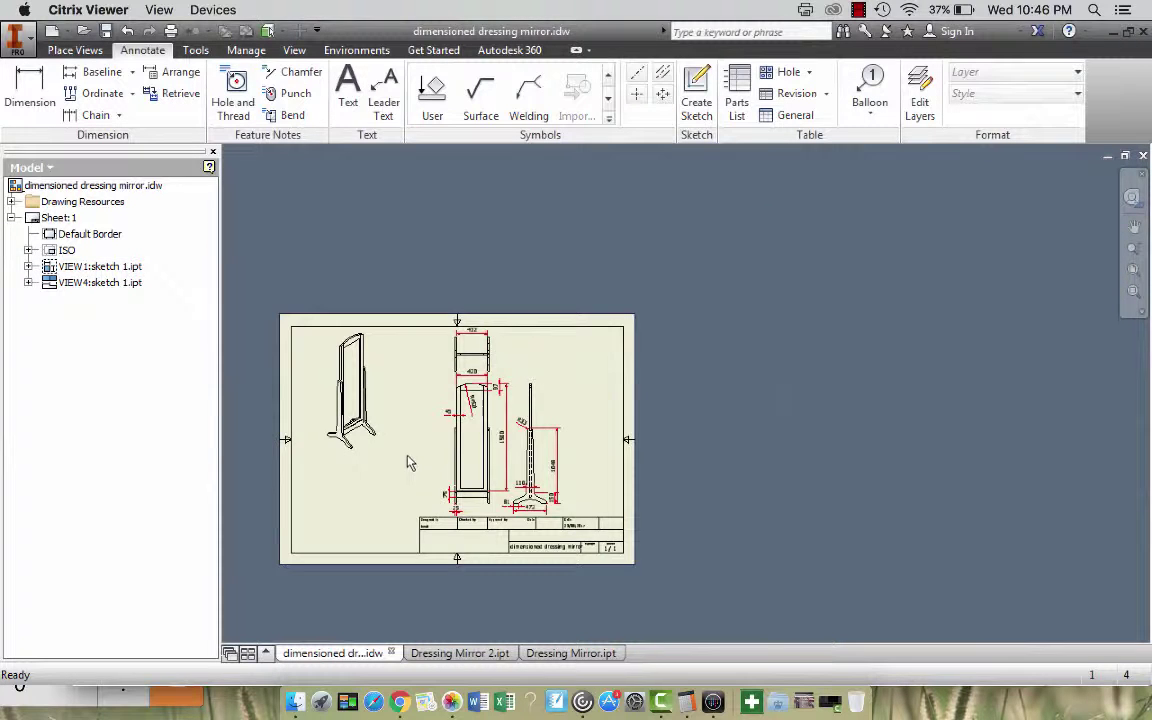
scroll(407, 462, up, 5)
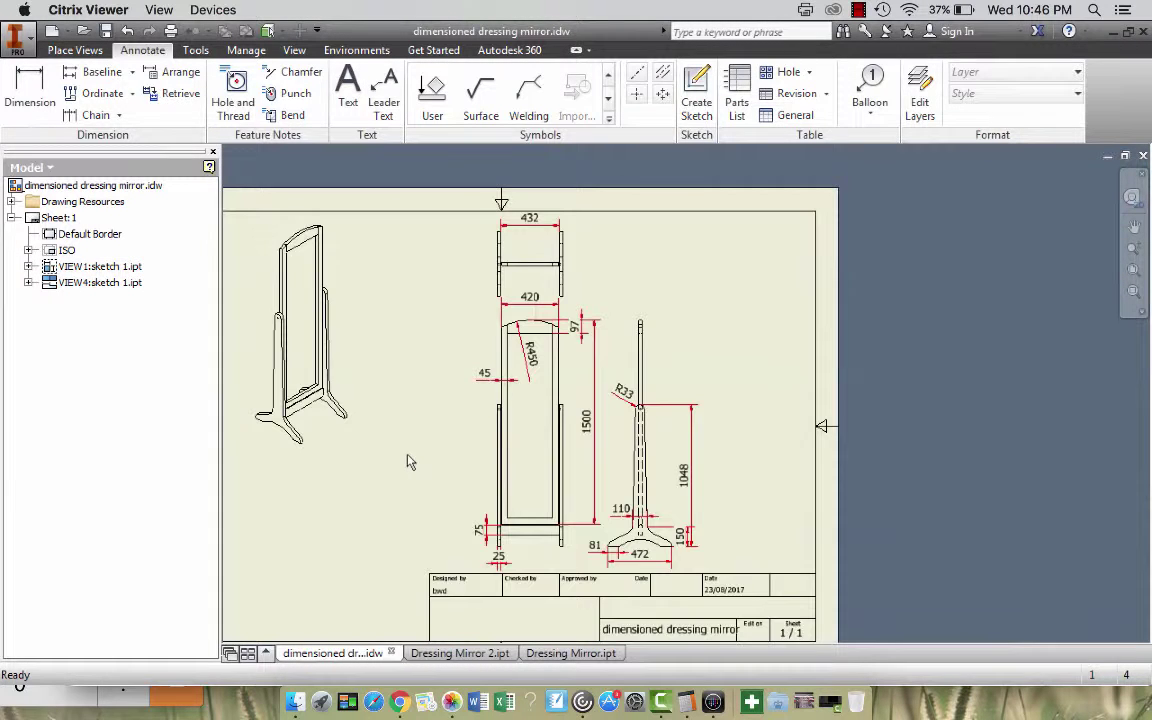
click(1134, 272)
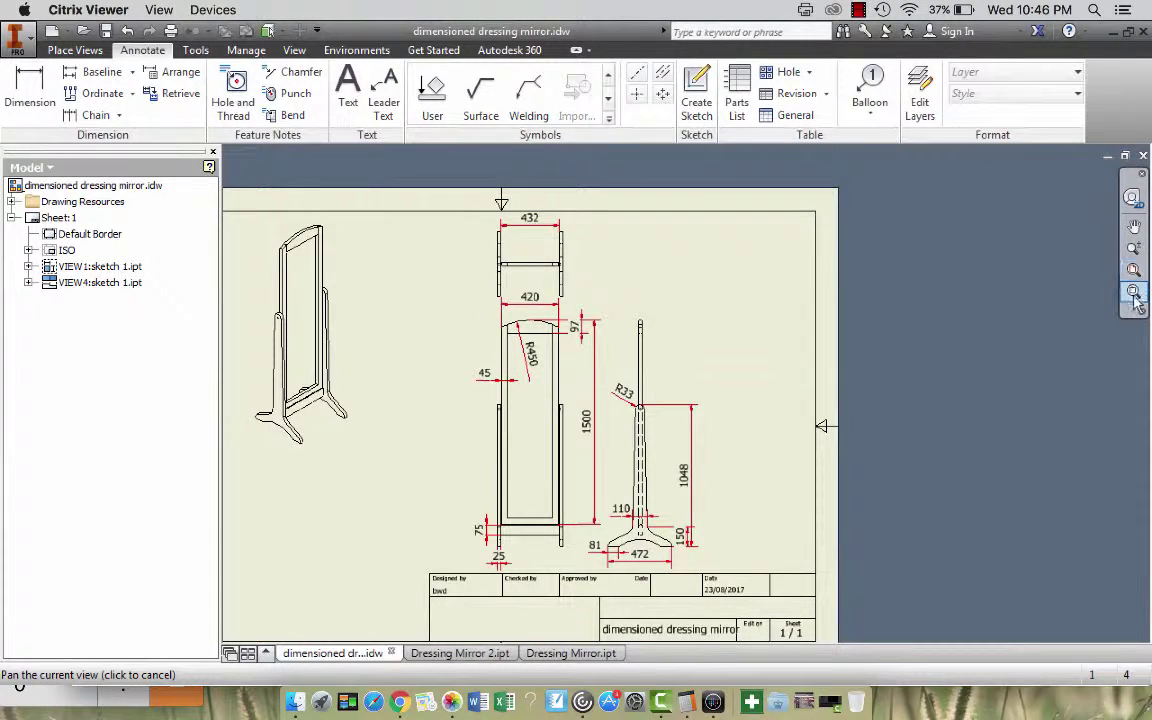
click(1134, 292)
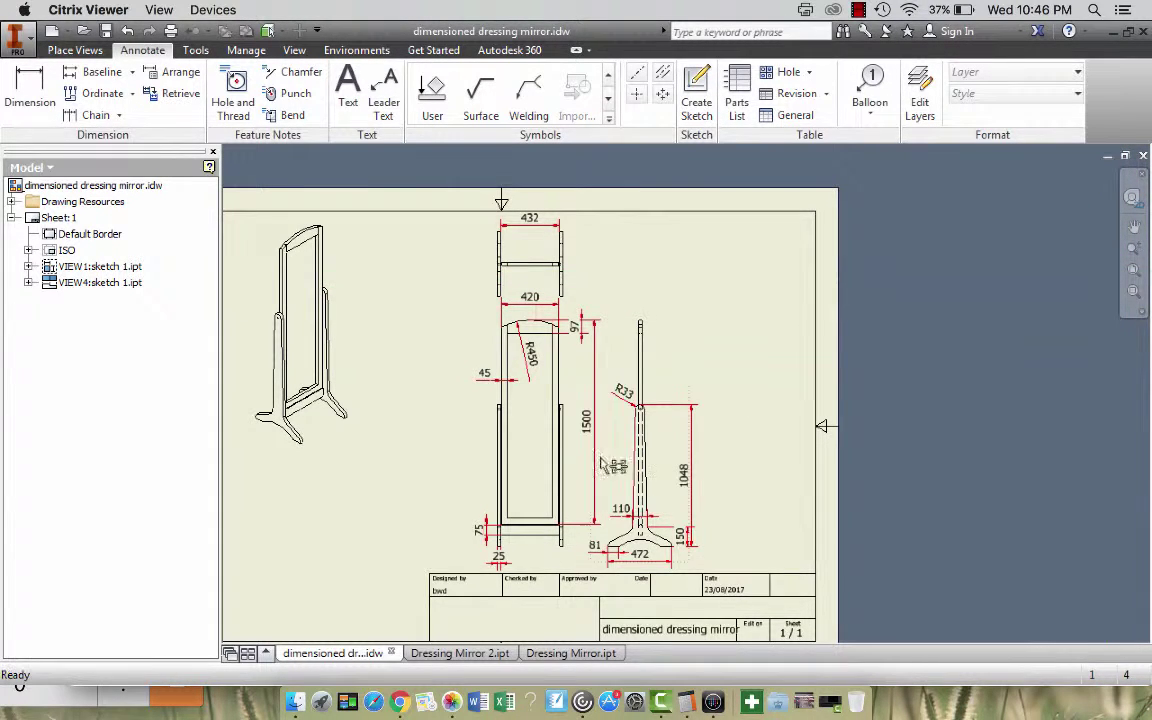
click(612, 400)
mouse_move(612, 400)
mouse_down()
mouse_move(745, 350)
mouse_move(745, 373)
mouse_up()
click(729, 440)
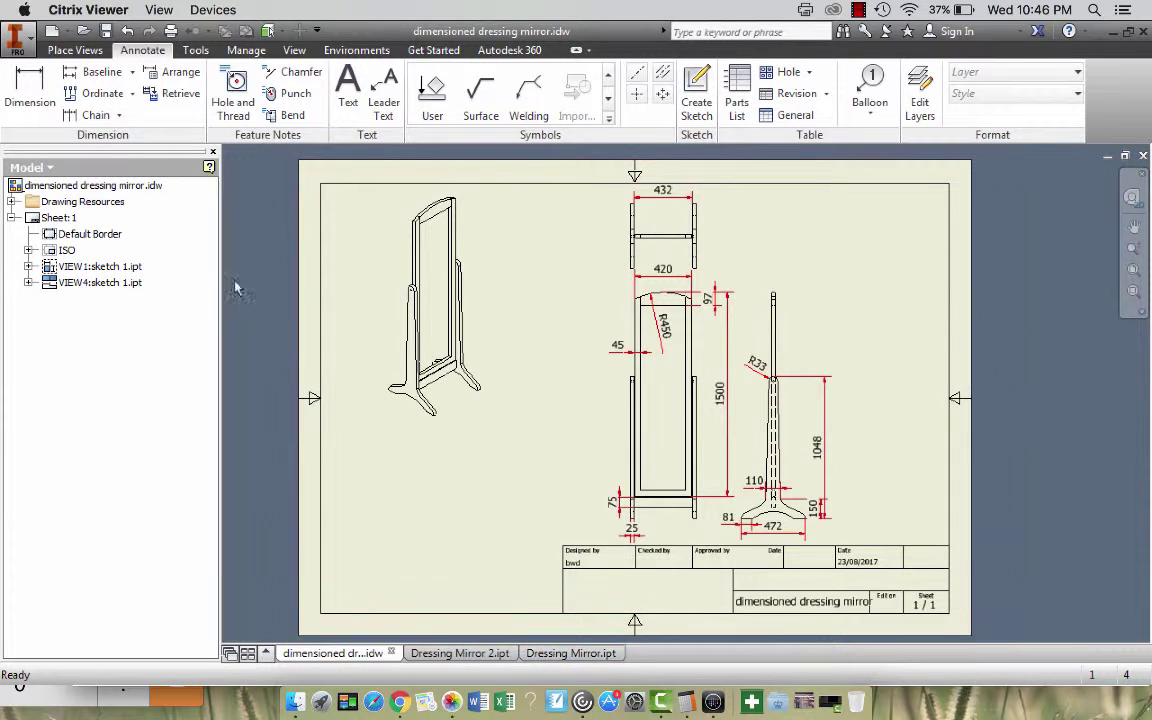
Create a new Standard (mm) part and start a sketch on its XY Plane
click(53, 32)
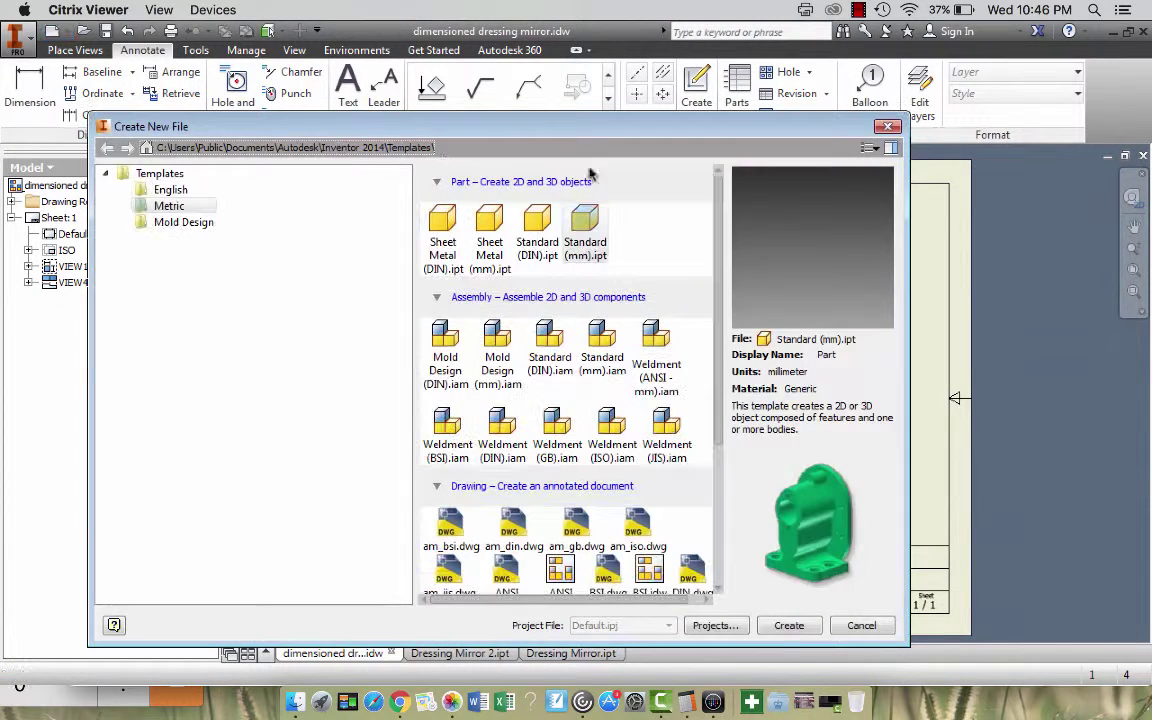
double_click(599, 233)
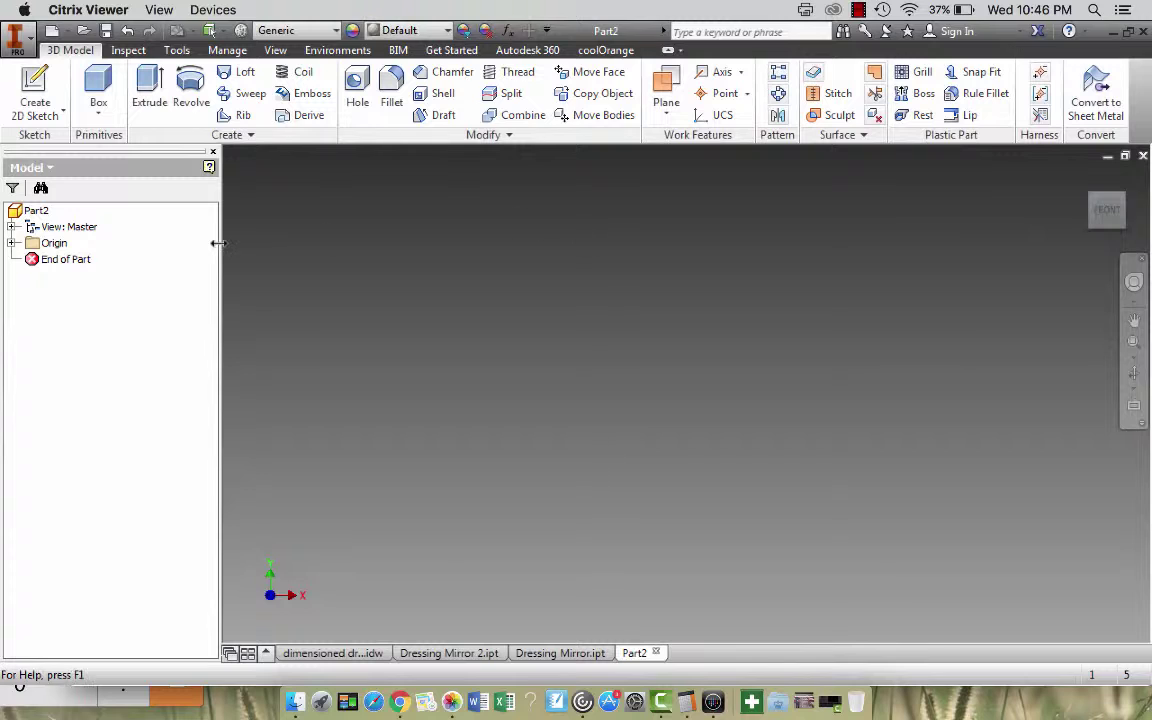
click(11, 243)
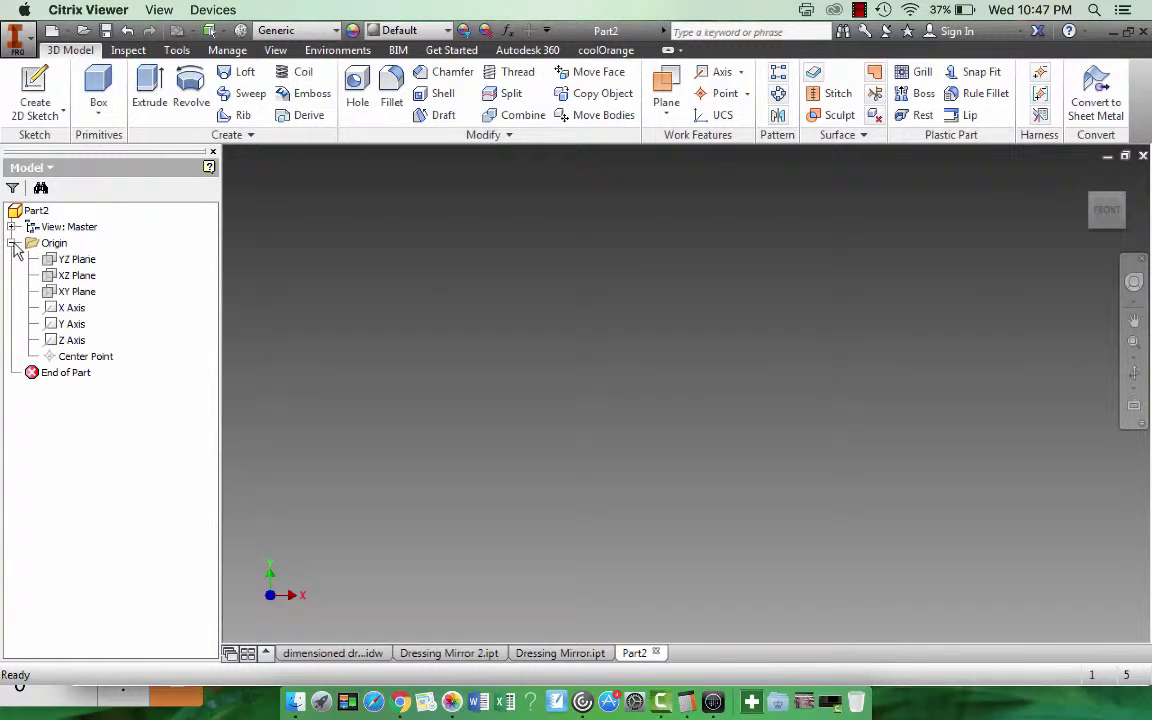
click(72, 291)
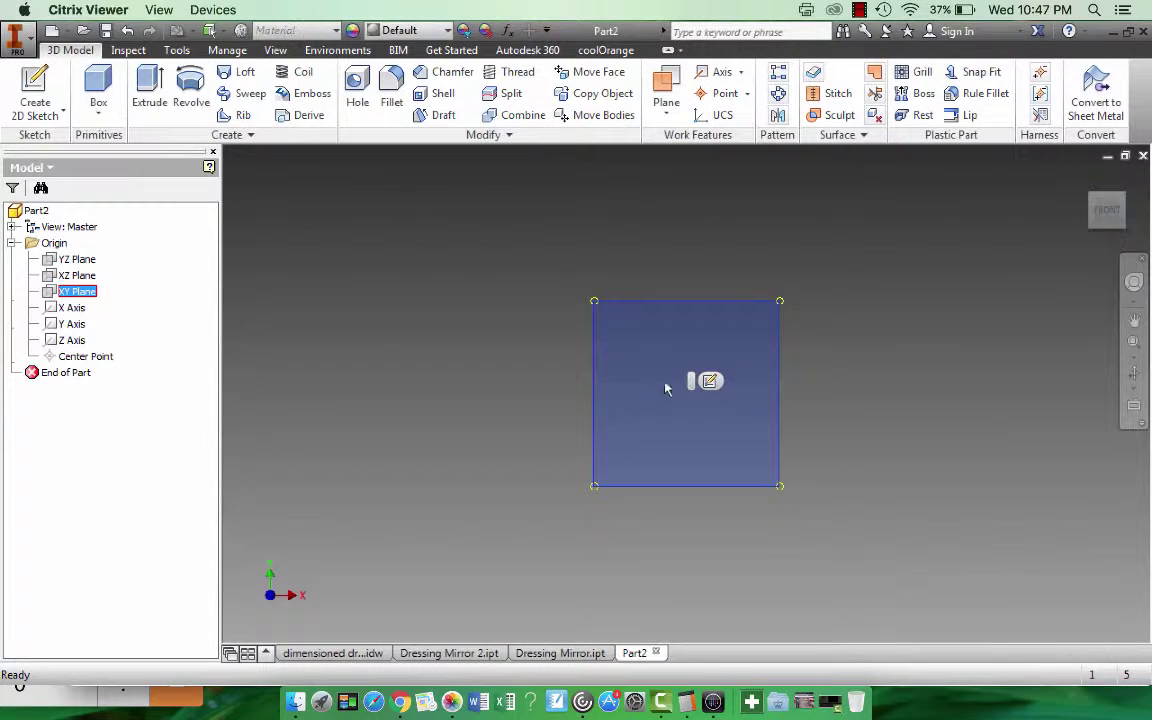
click(709, 382)
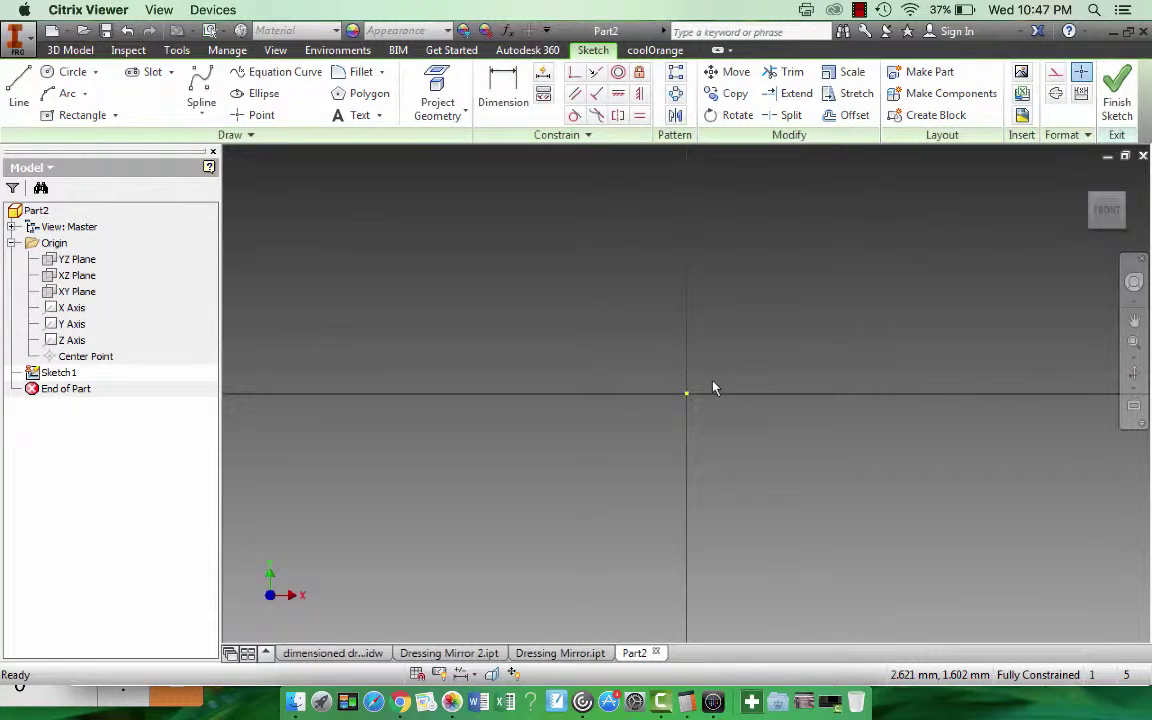
Draw a 1050 mm vertical line up from the sketch origin
click(19, 92)
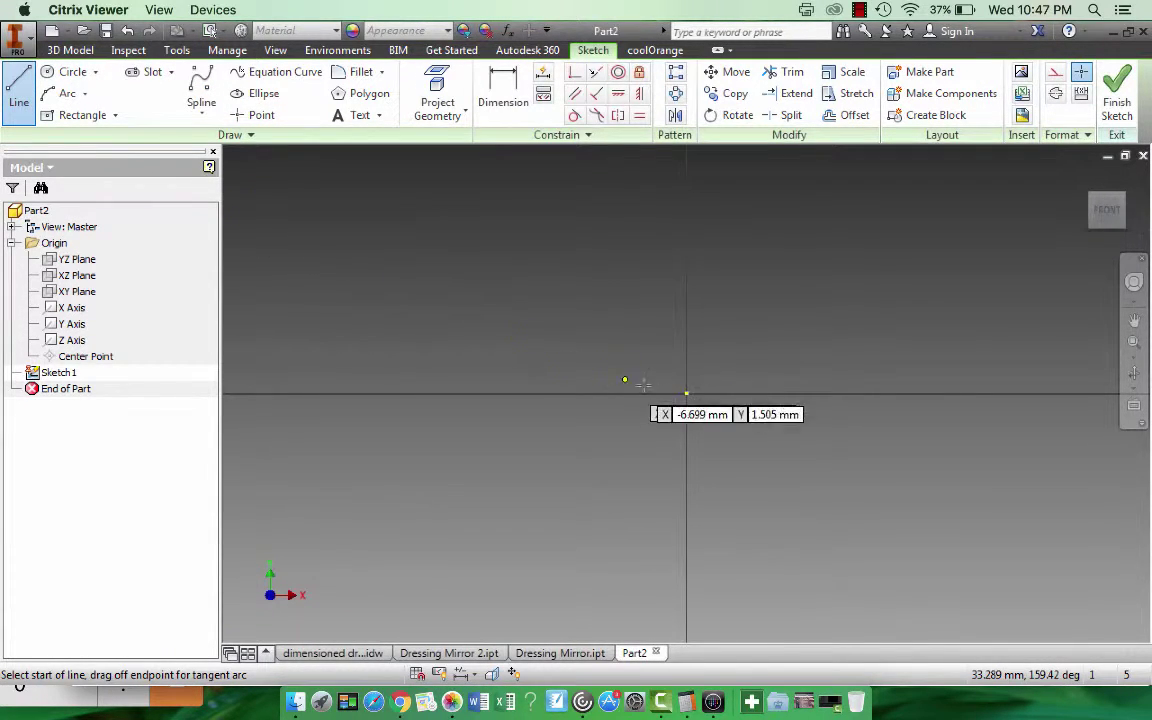
click(686, 393)
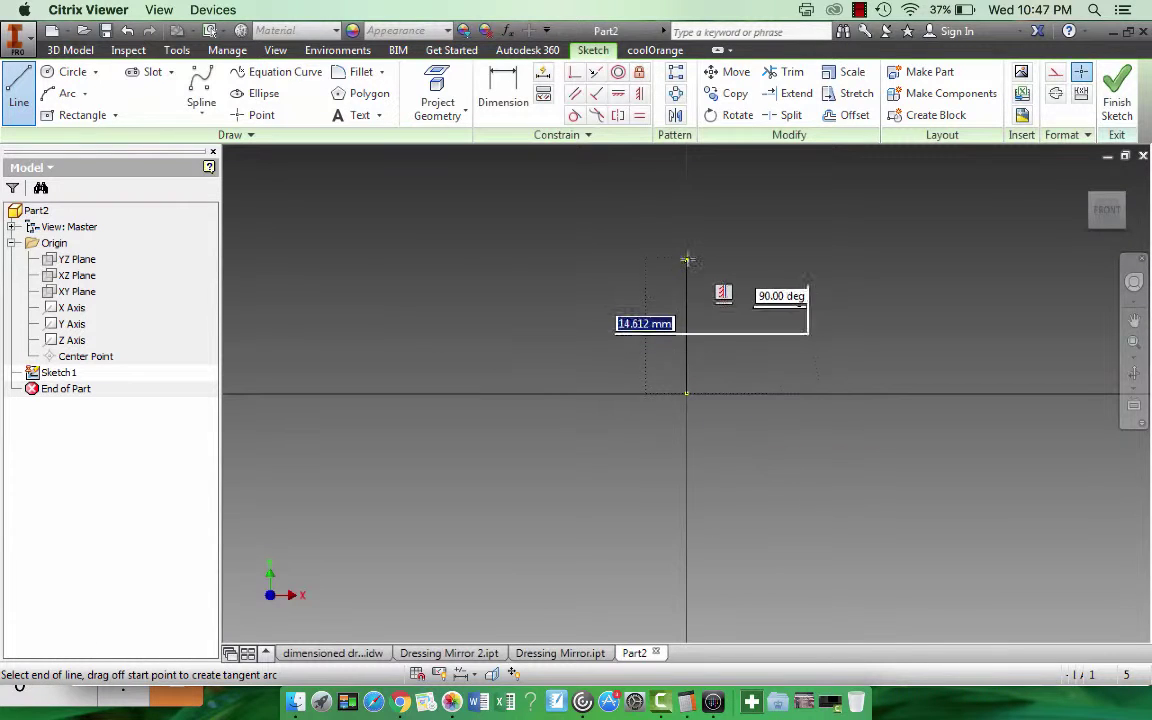
text(10)
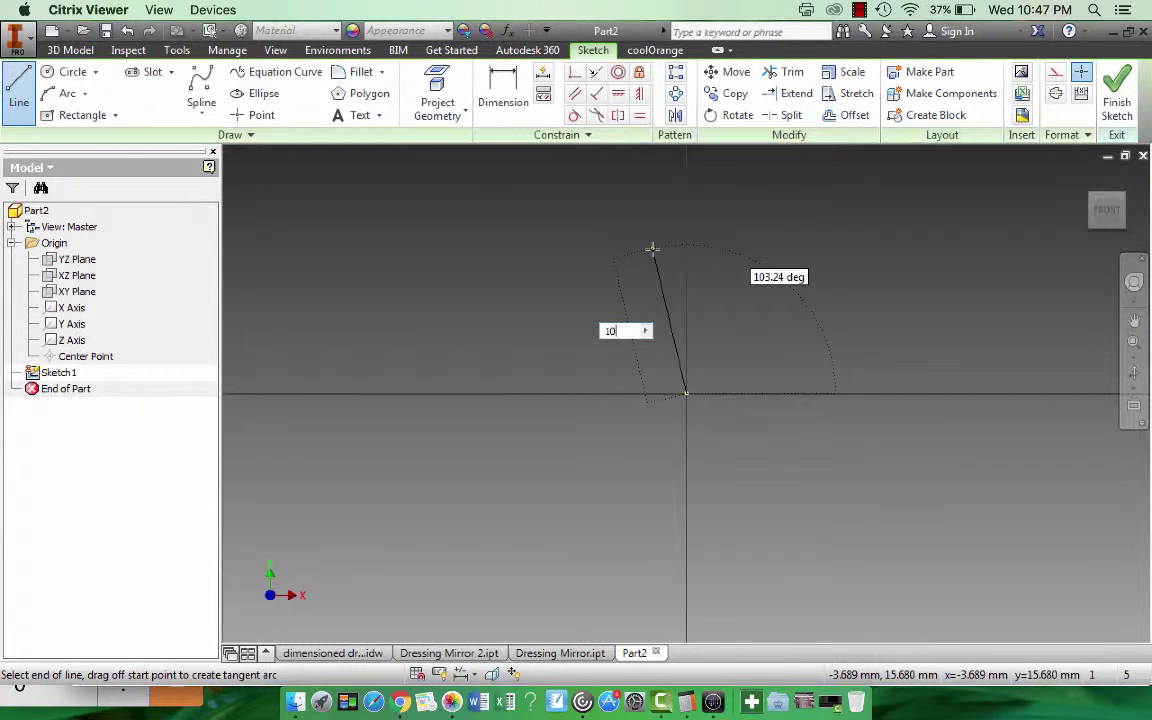
text(50)
key(Tab)
text(9)
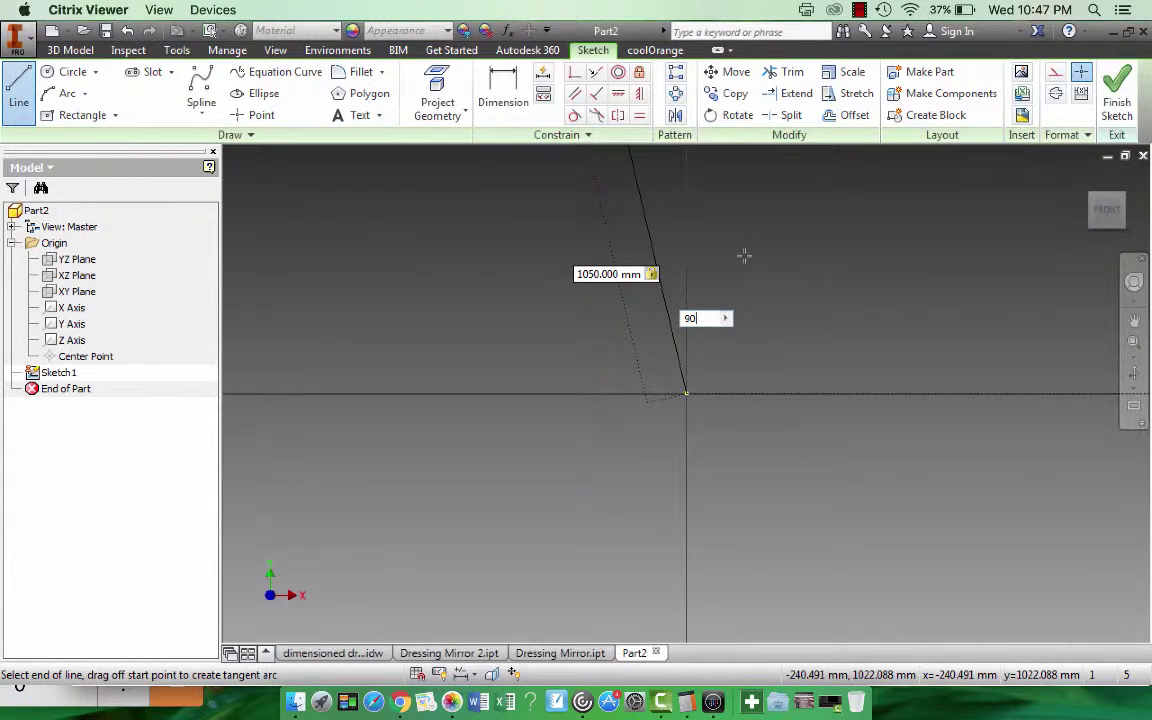
key(Return)
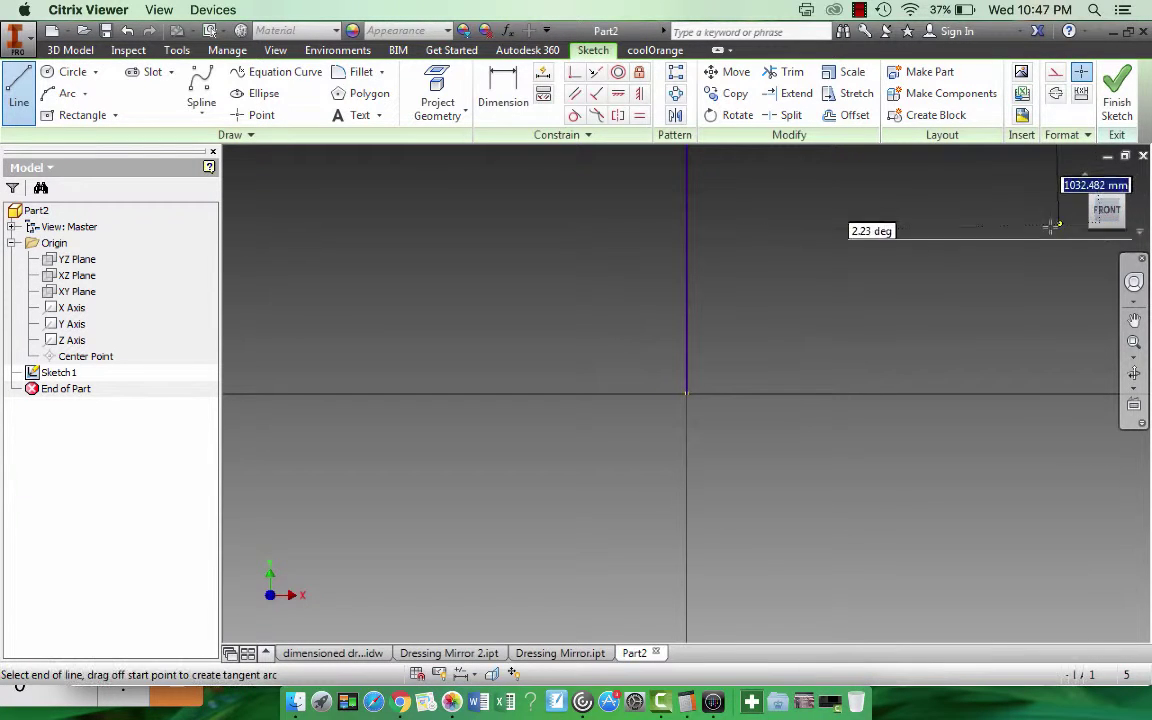
key(Escape)
Draw a 220 mm horizontal line from the origin along X
click(18, 95)
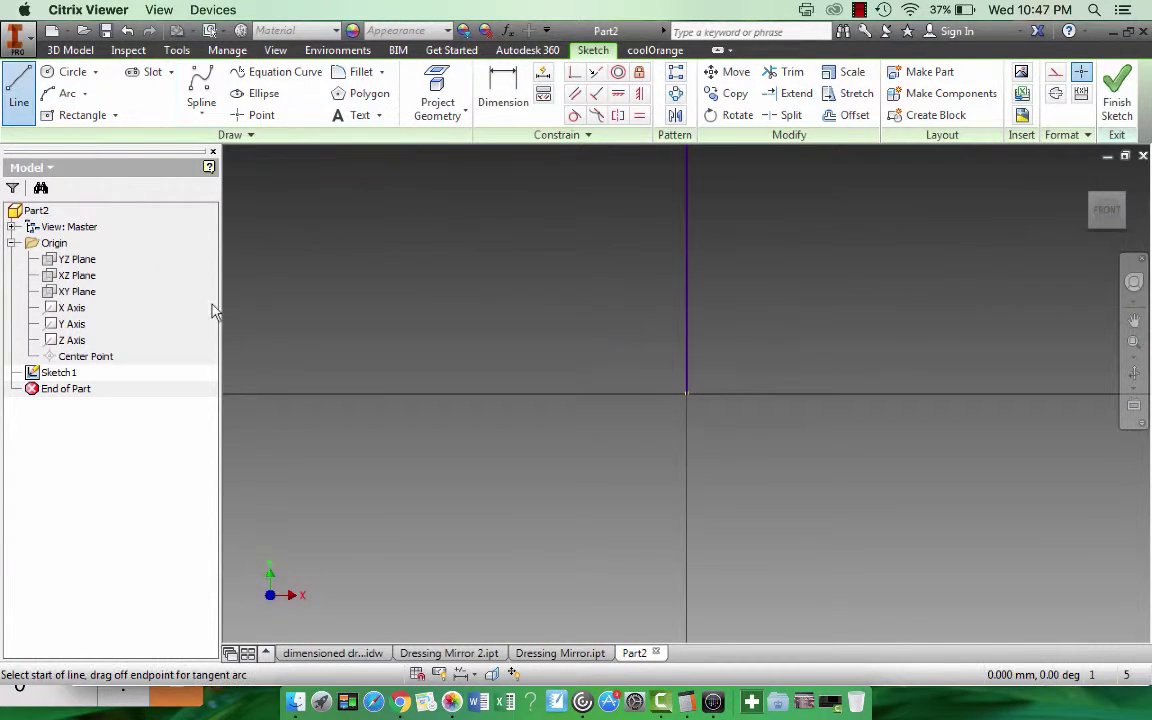
click(686, 392)
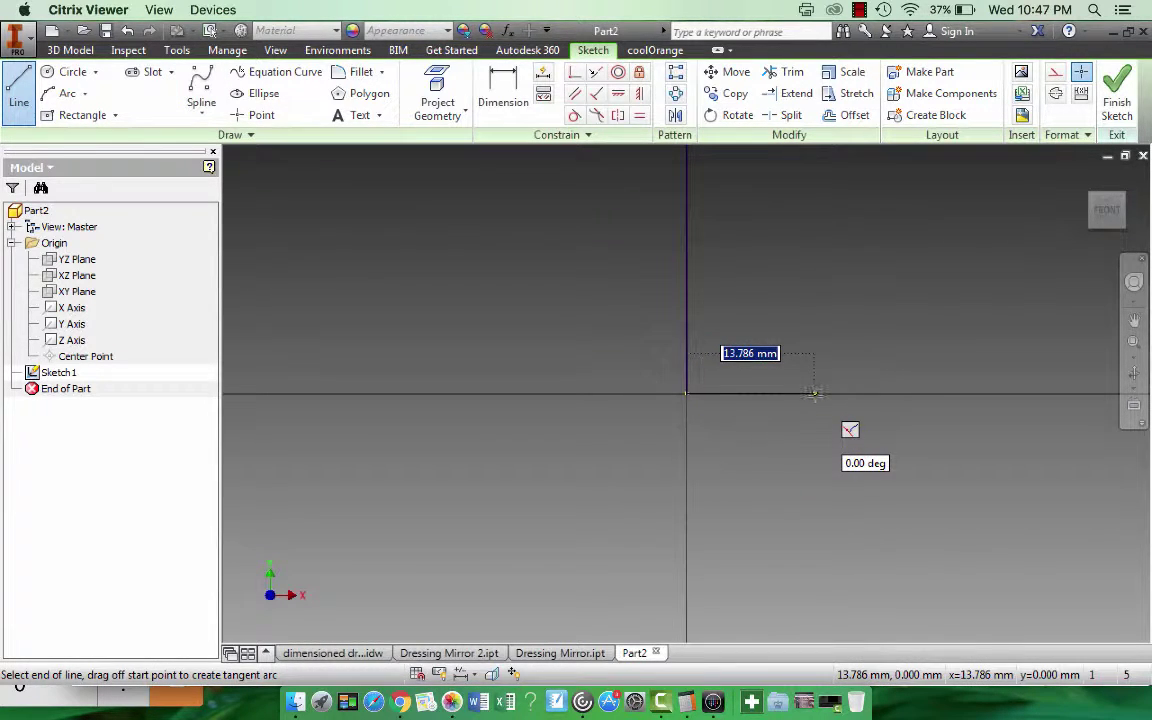
text(220)
key(Return)
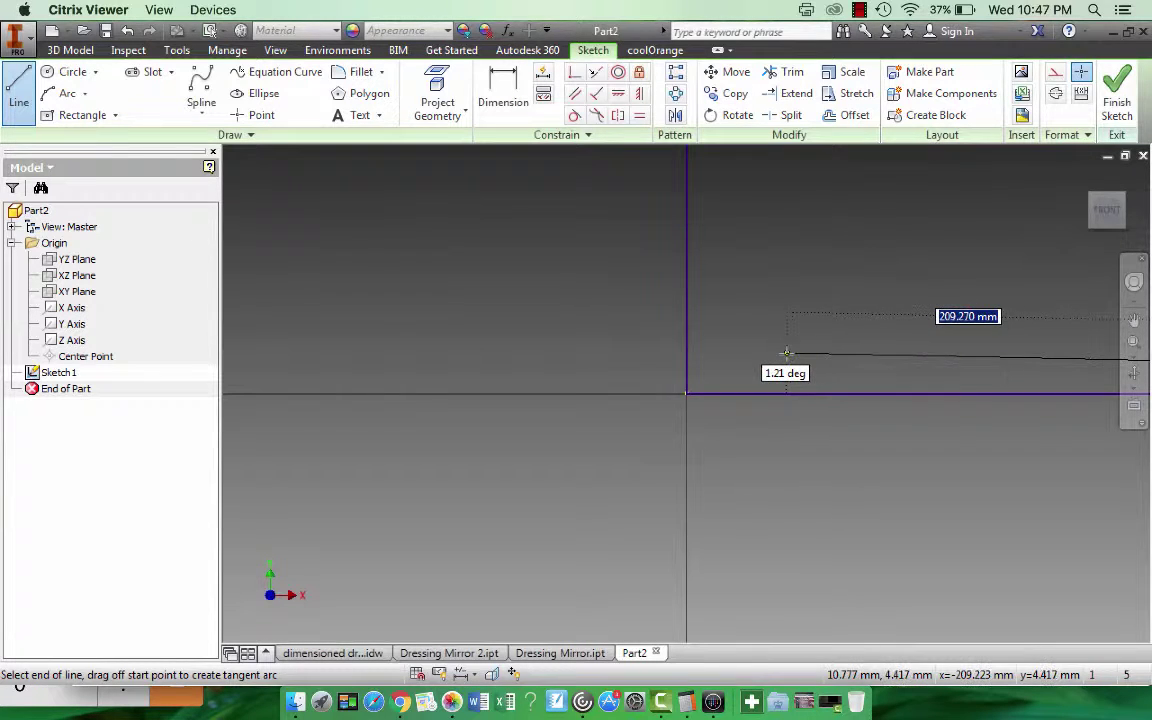
key(Escape)
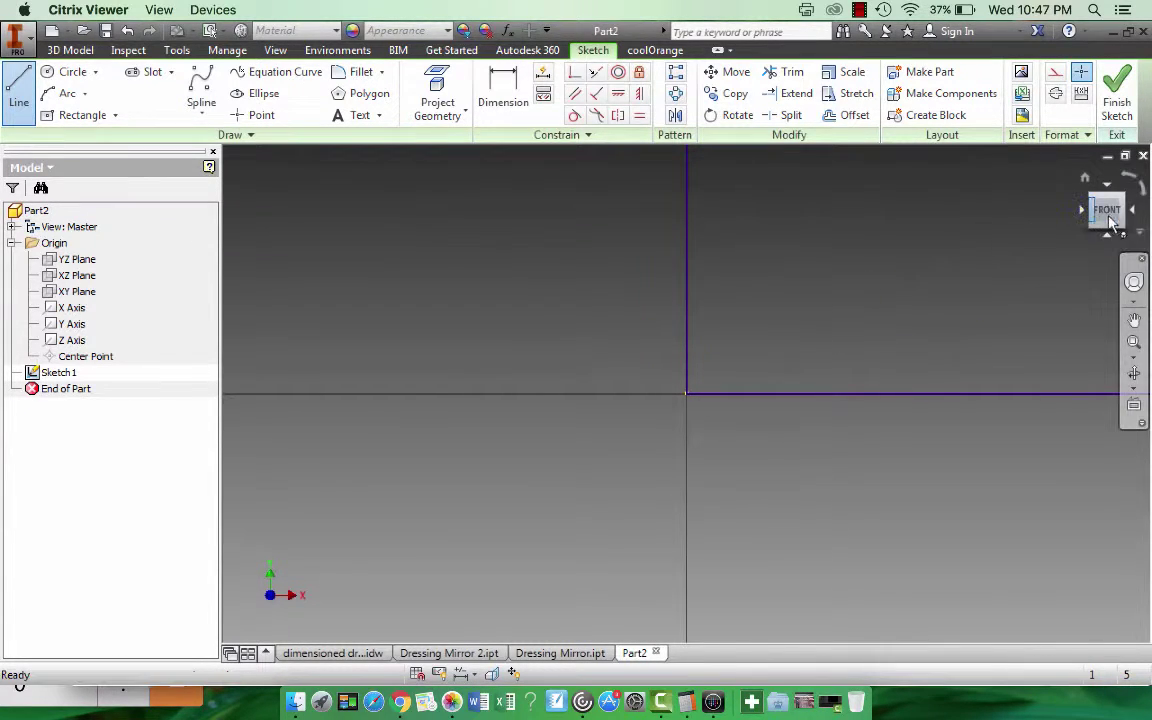
scroll(637, 632, down, 10)
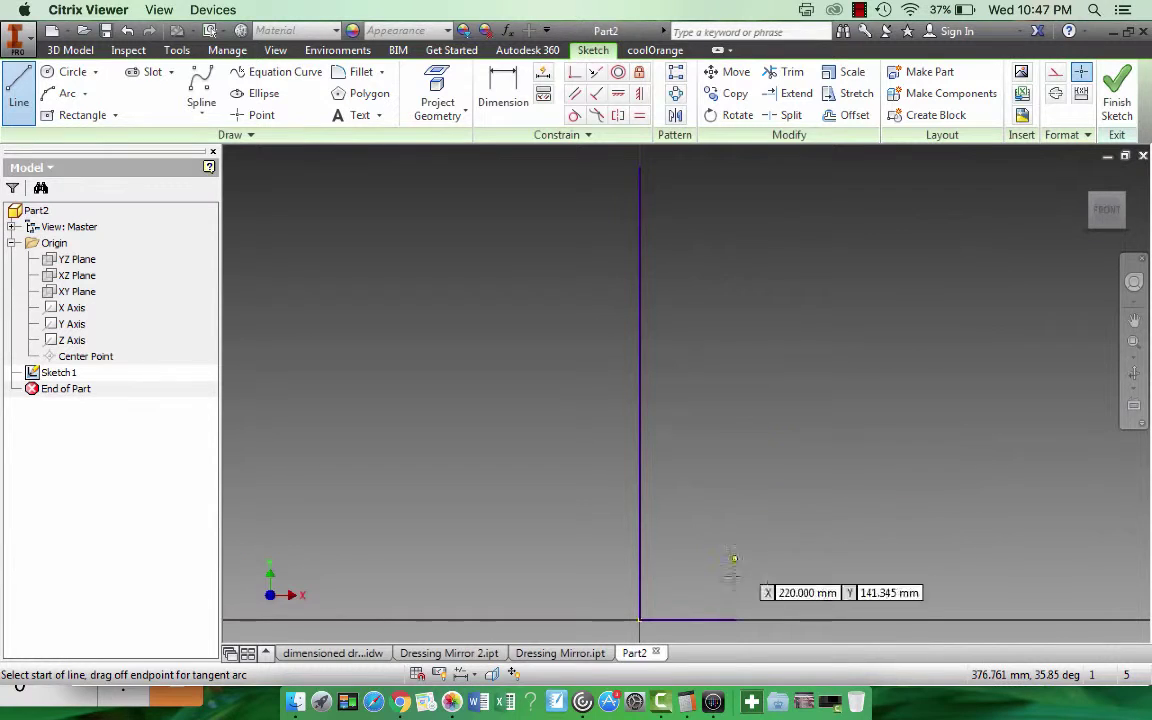
scroll(710, 597, up, 5)
scroll(706, 595, down, 3)
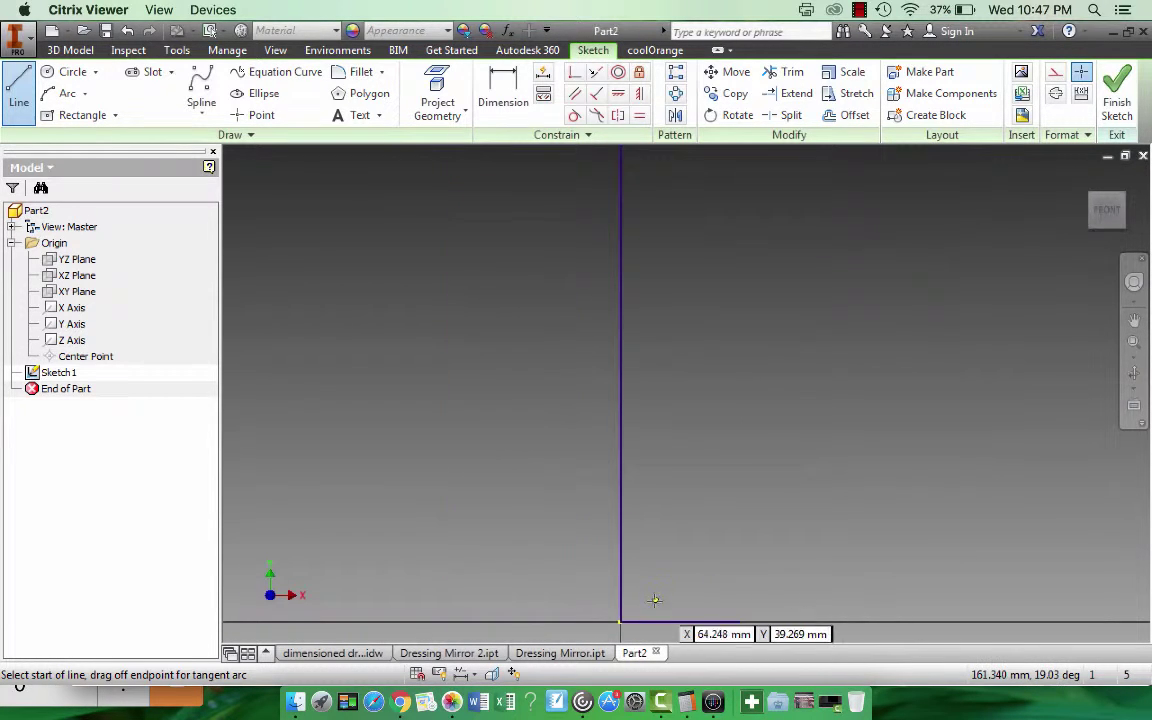
scroll(656, 598, up, 1)
mouse_move(660, 596)
mouse_down()
mouse_move(631, 434)
mouse_move(638, 343)
mouse_up()
key(Escape)
Draw a 150 mm vertical line from the origin corner, then cancel the chain
click(24, 88)
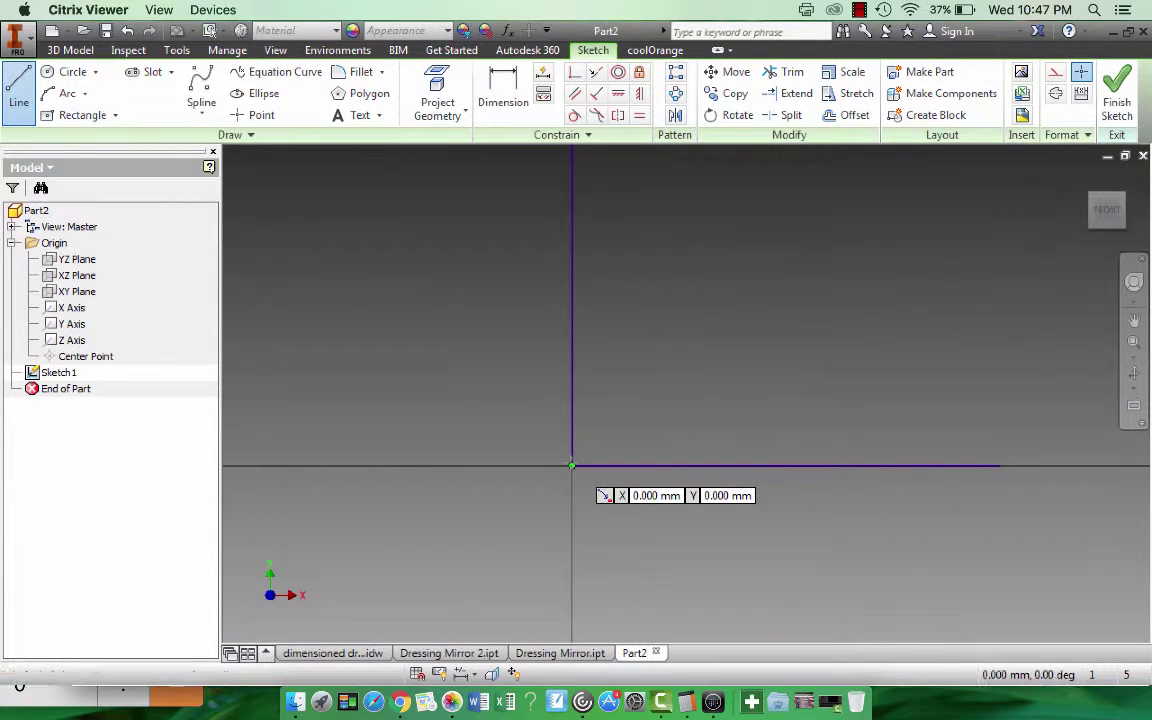
click(571, 465)
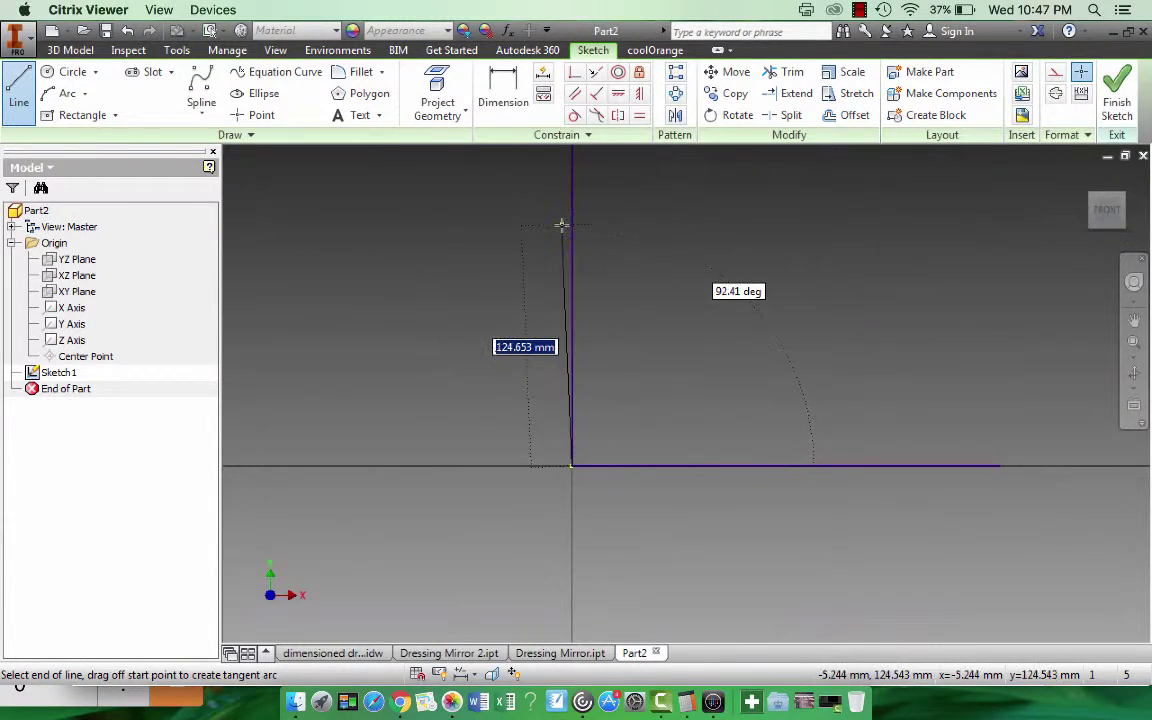
text(150)
key(Return)
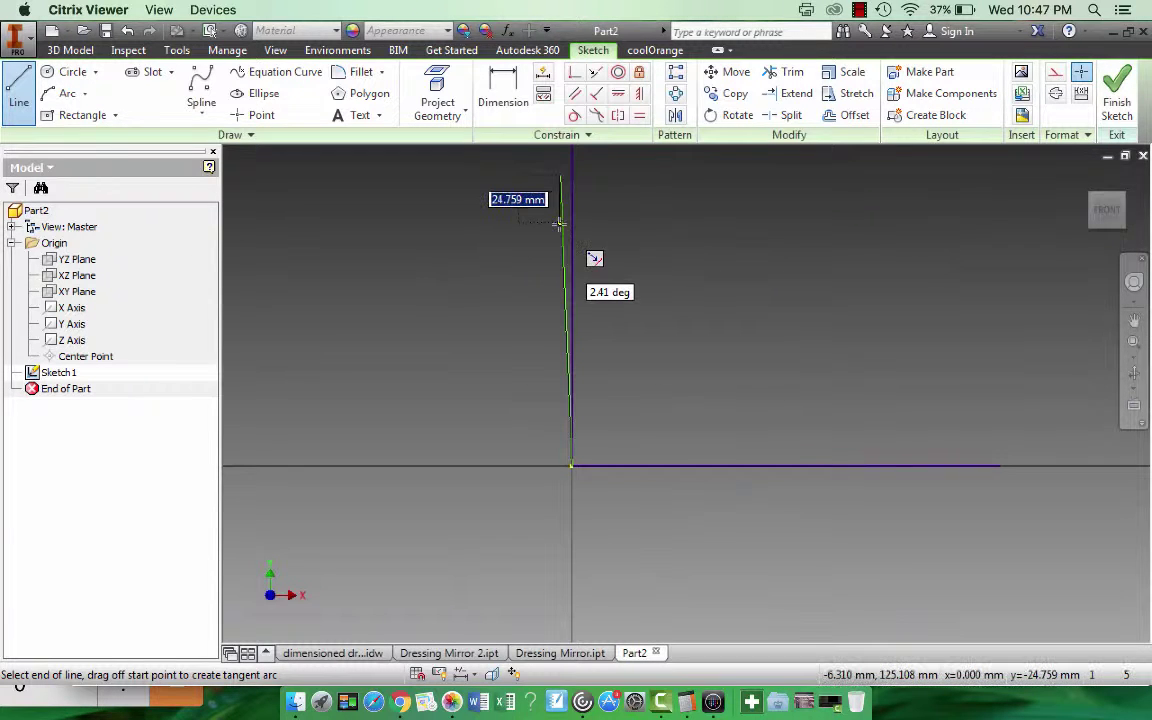
key(Escape)
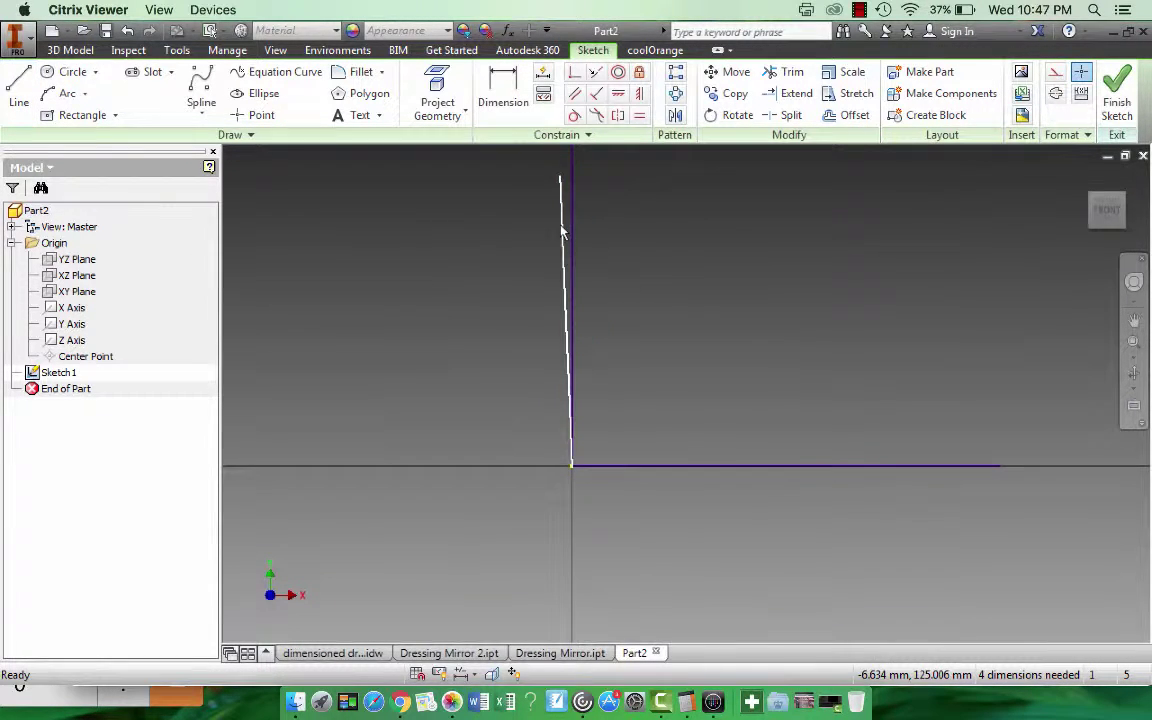
Redraw the 150 mm line from the origin, checking sizes against the dimensioned drawing
click(19, 92)
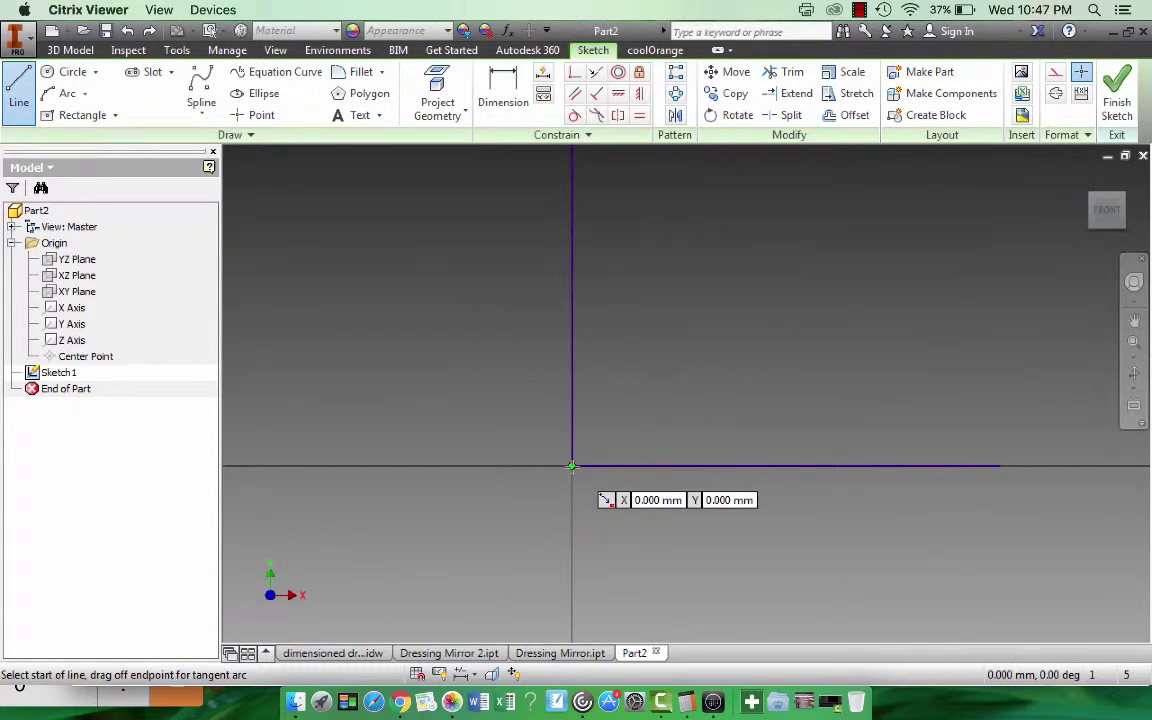
click(572, 466)
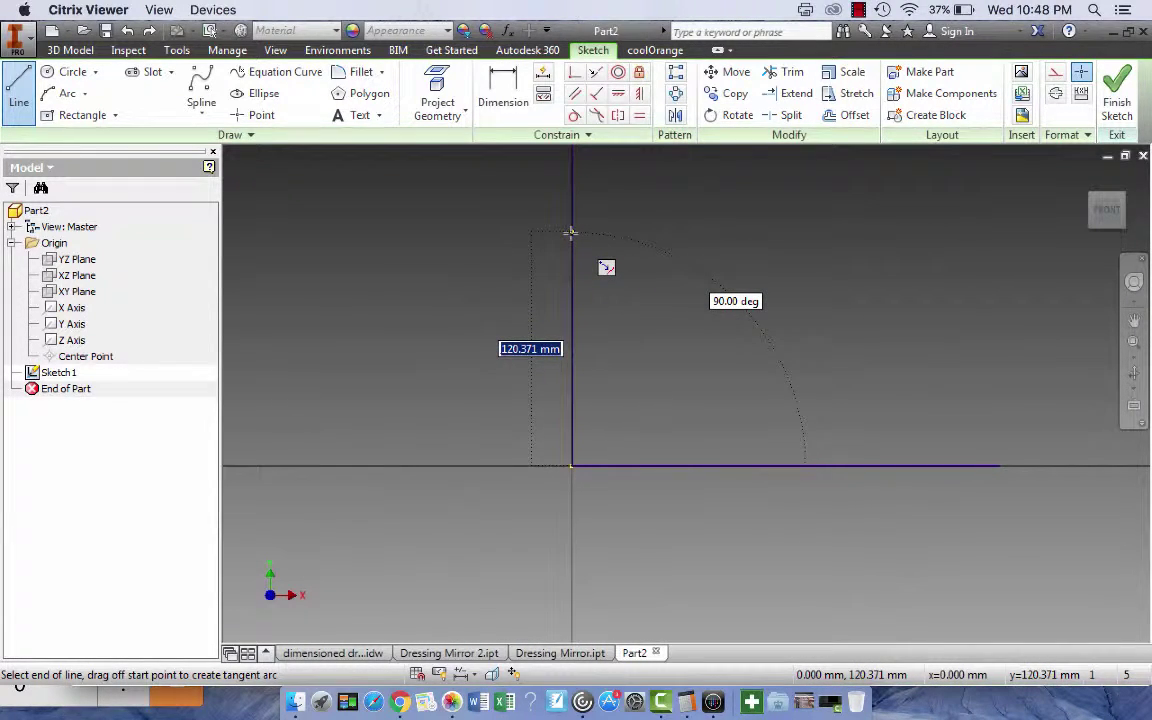
text(150)
key(Return)
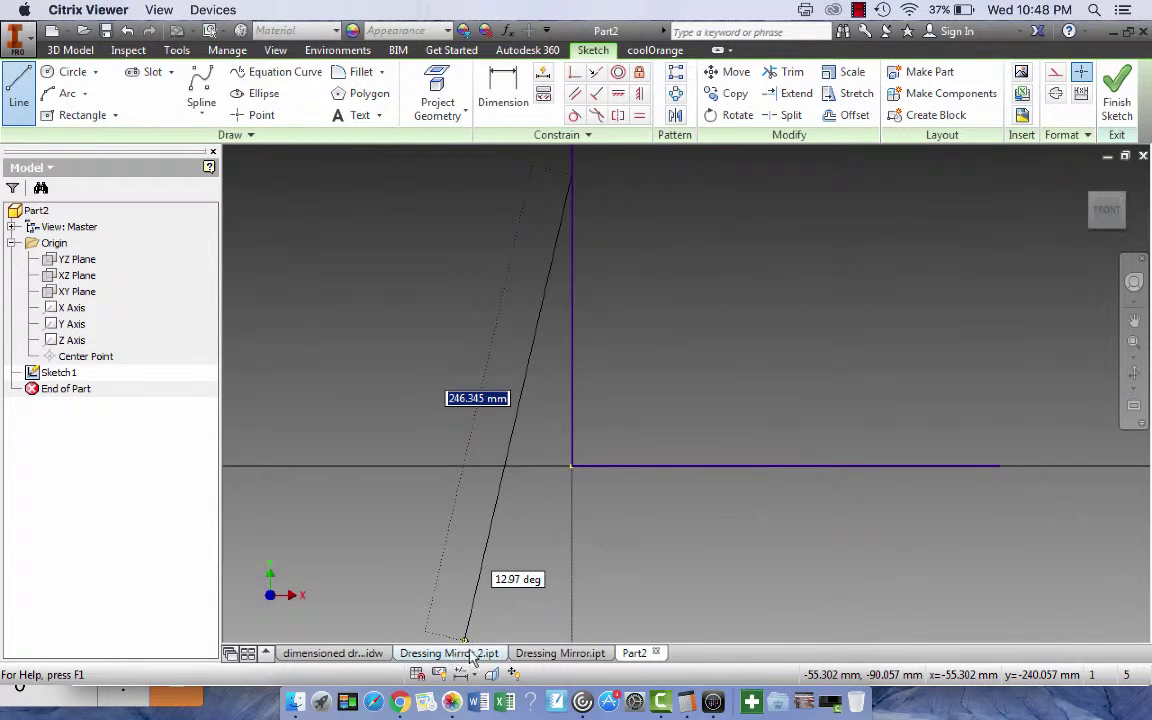
click(343, 652)
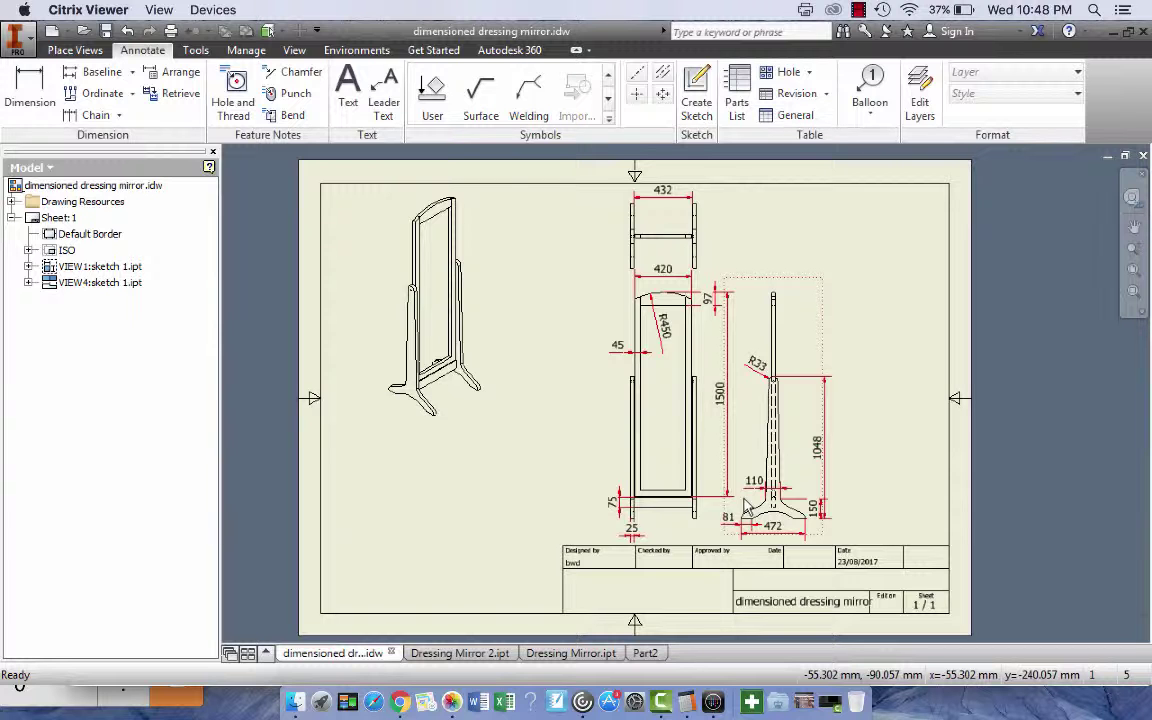
click(645, 653)
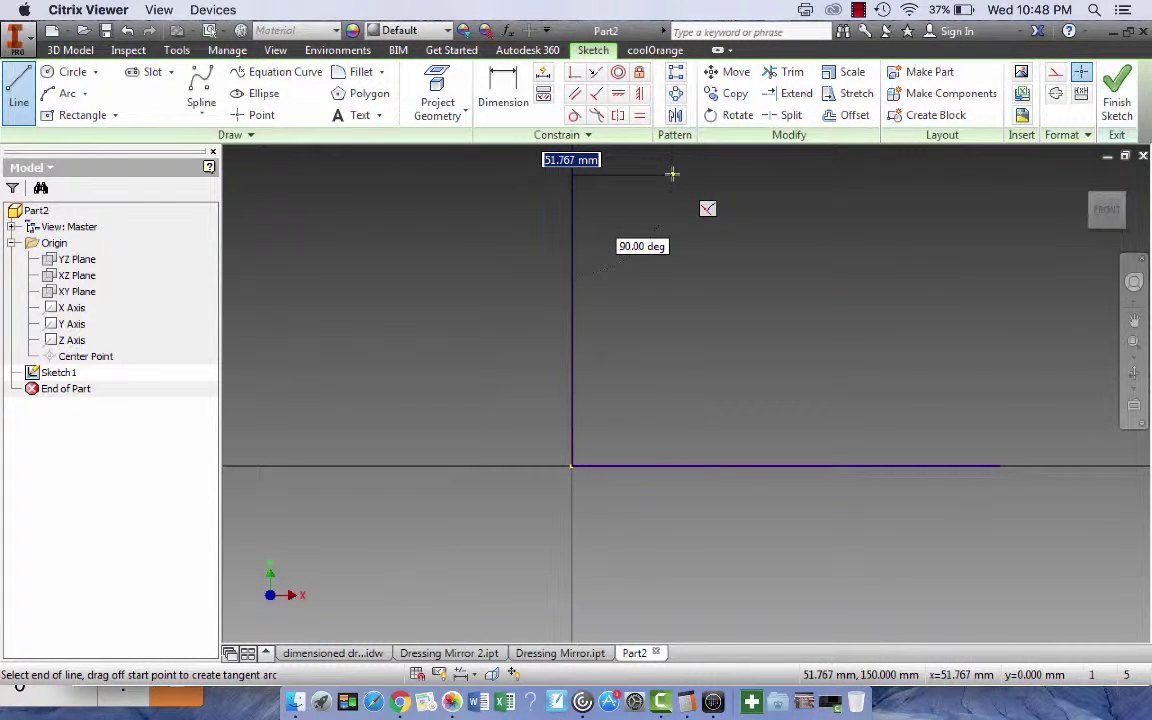
Draw the top ledge at the vertical edge's top with a 30 mm drop
click(672, 174)
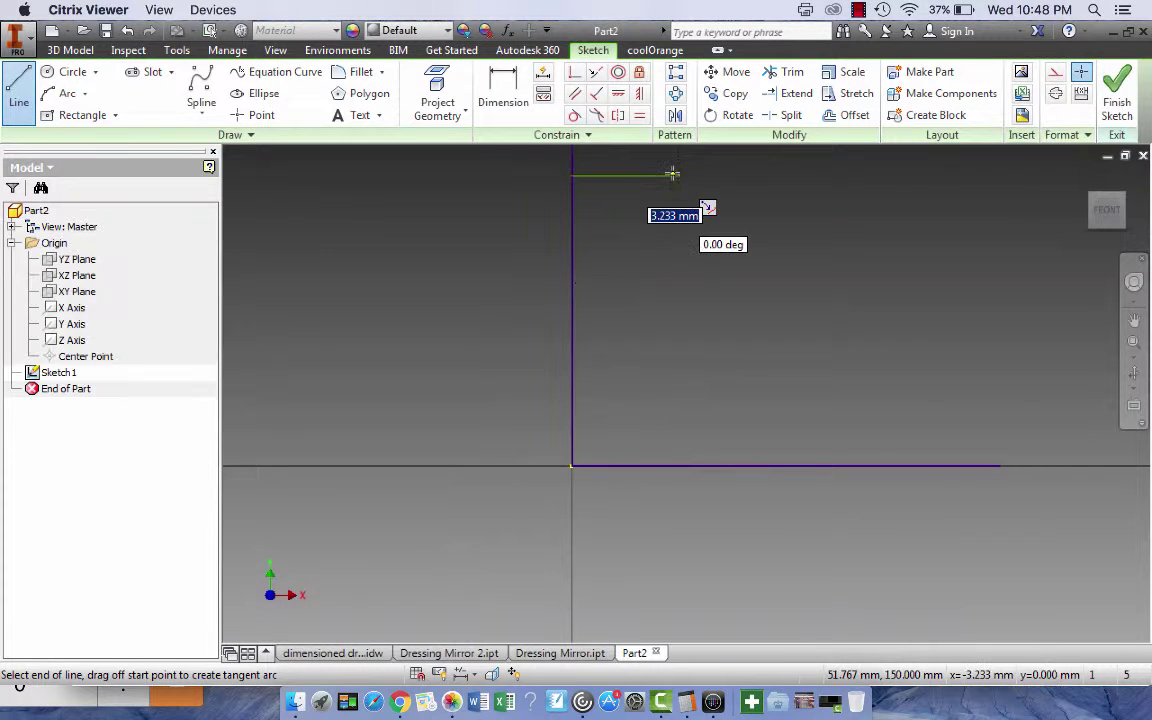
click(678, 175)
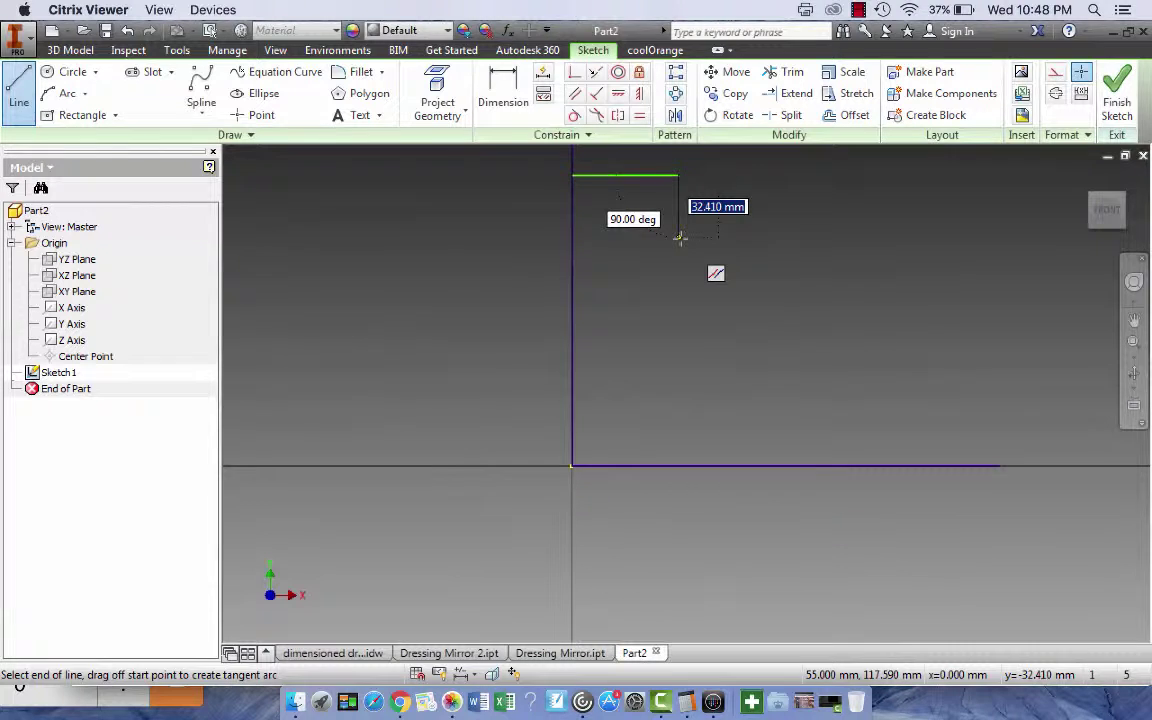
key(Return)
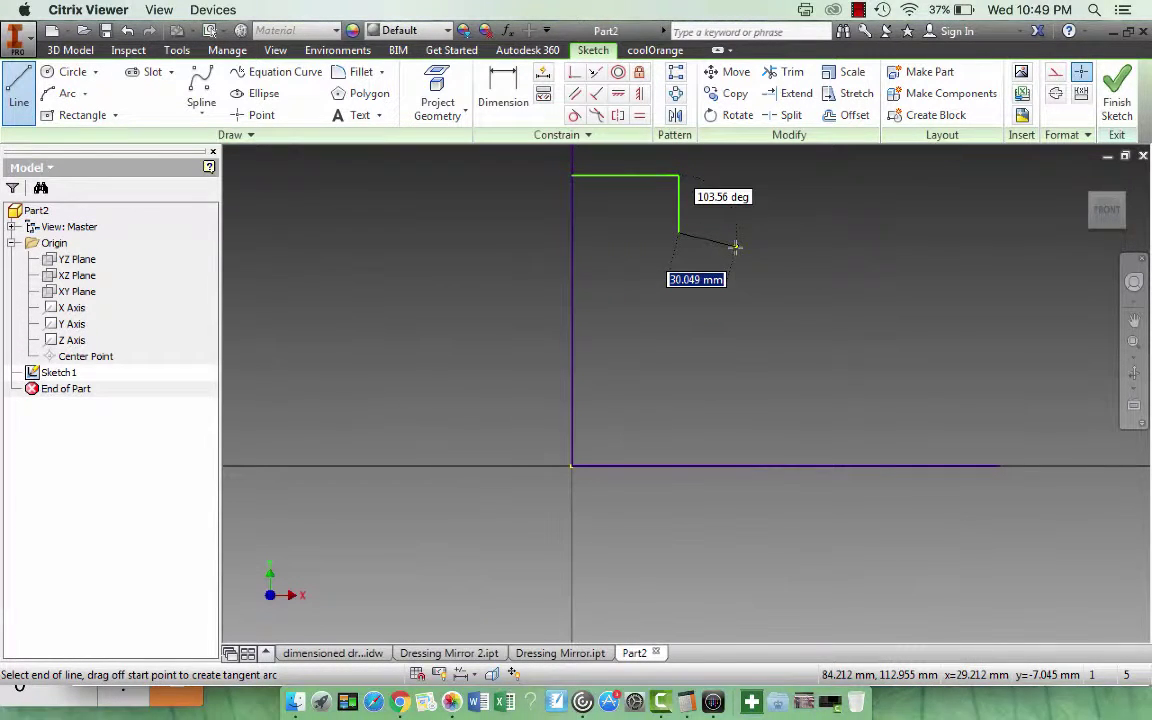
key(Escape)
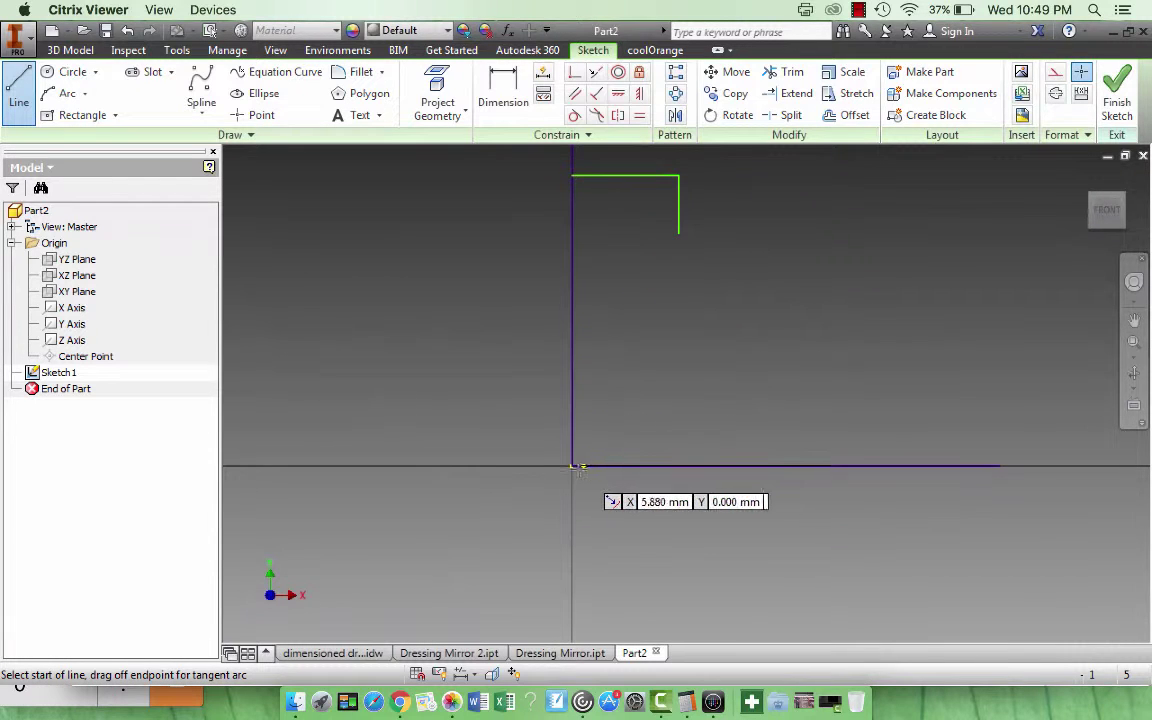
Draw a 110 mm horizontal line starting 75 mm up the vertical edge
click(572, 466)
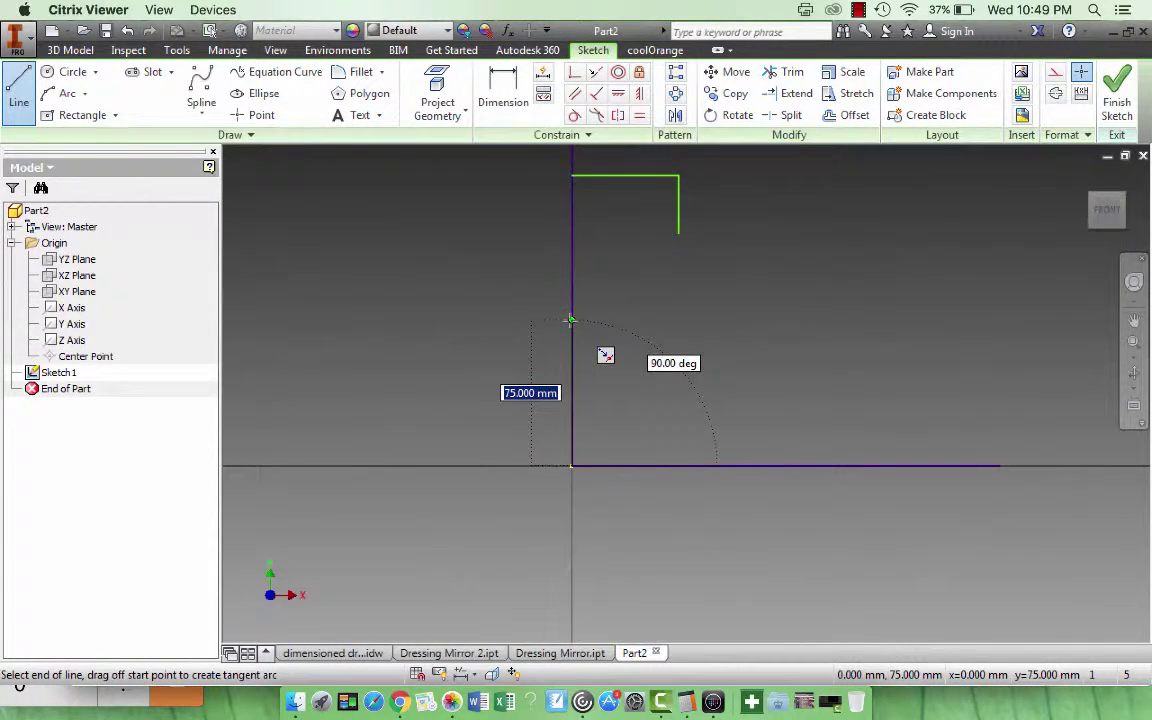
key(Escape)
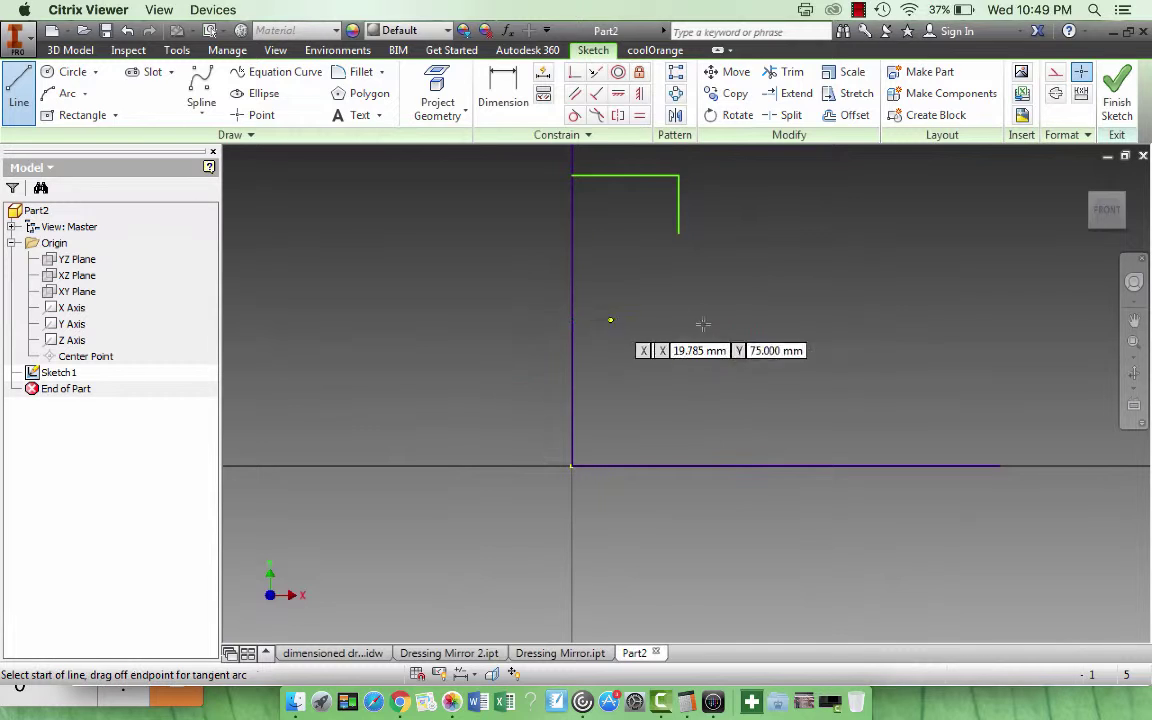
click(572, 321)
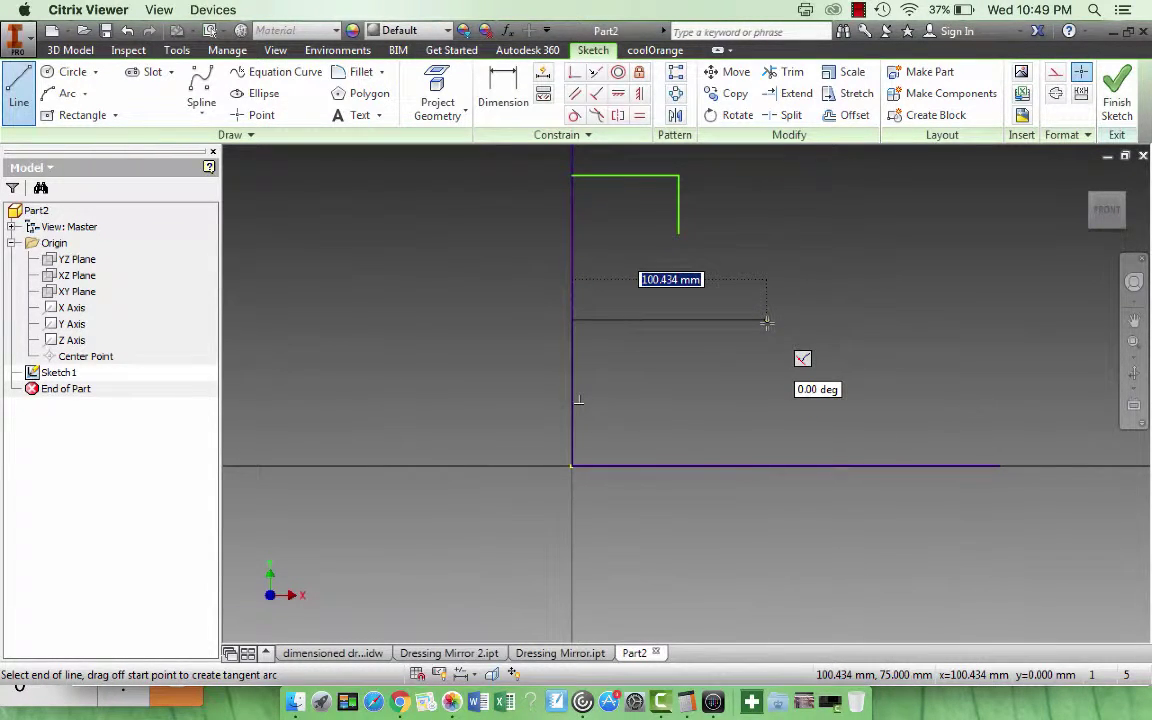
text(110)
key(Tab)
key(Return)
key(Escape)
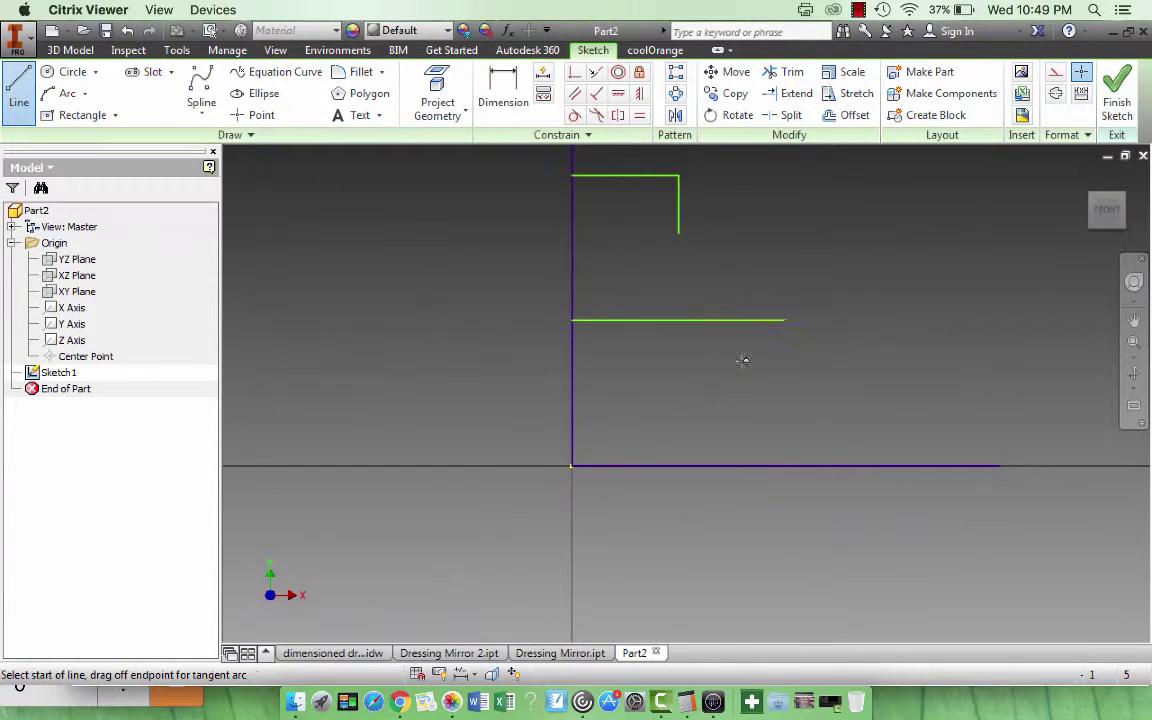
Try a spline from the ledge's drop to the base line's end, then undo it
click(198, 90)
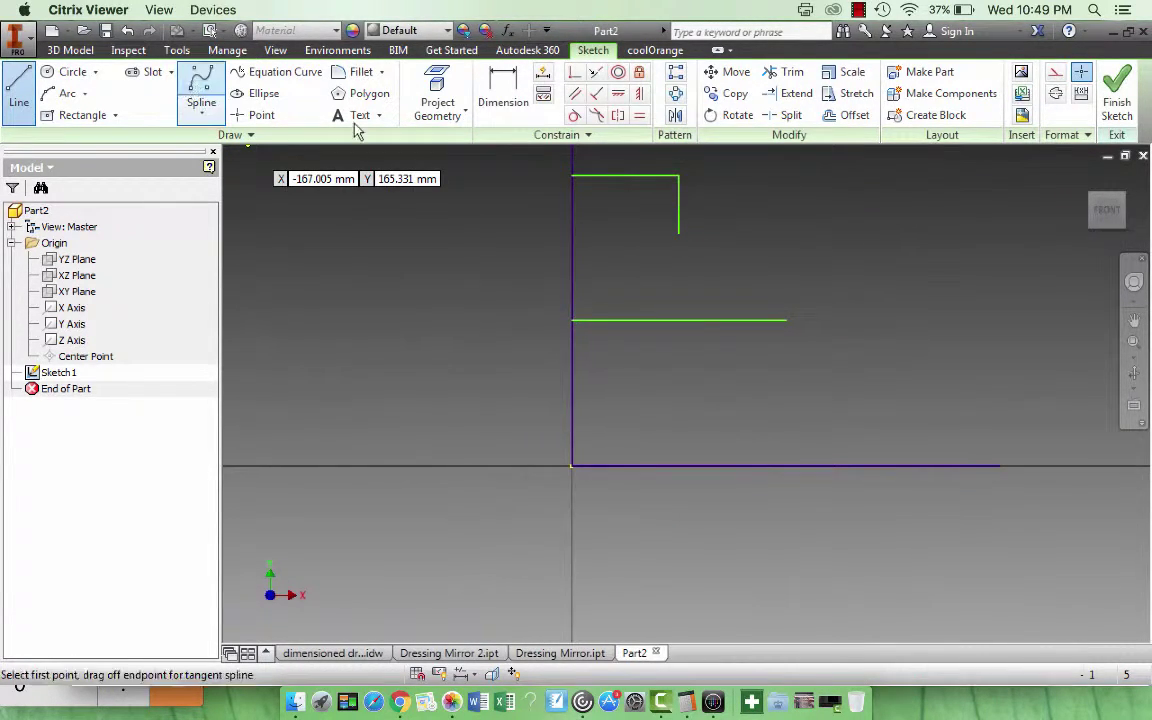
click(678, 176)
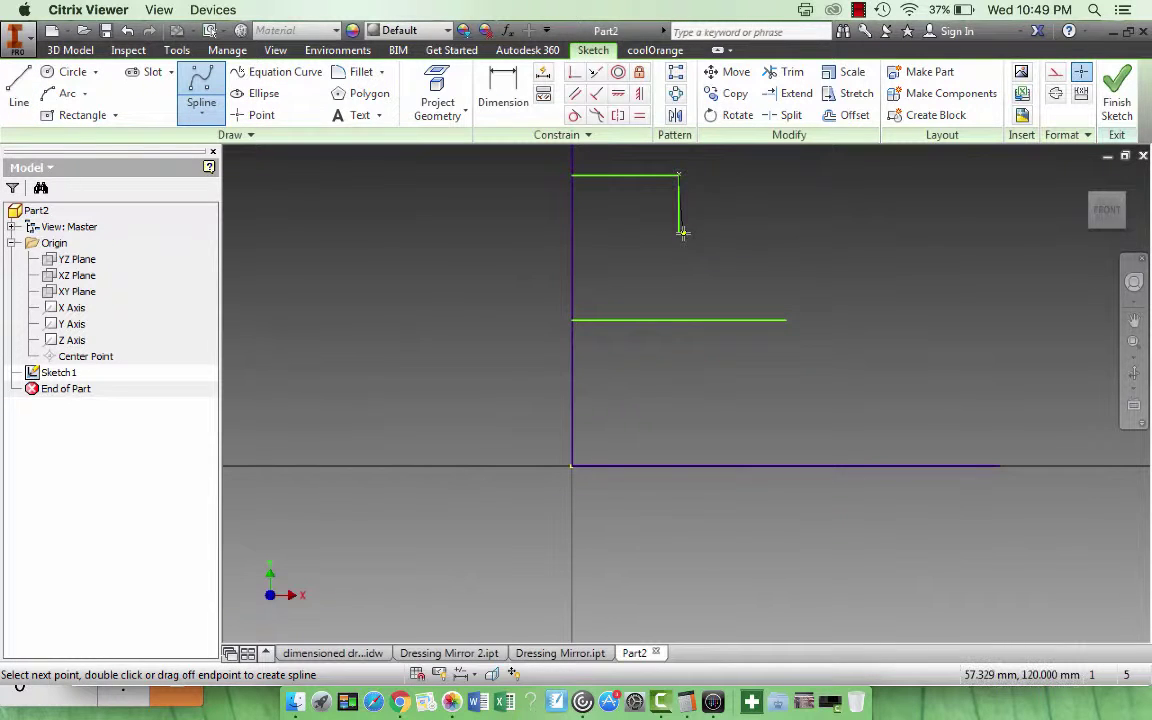
click(678, 234)
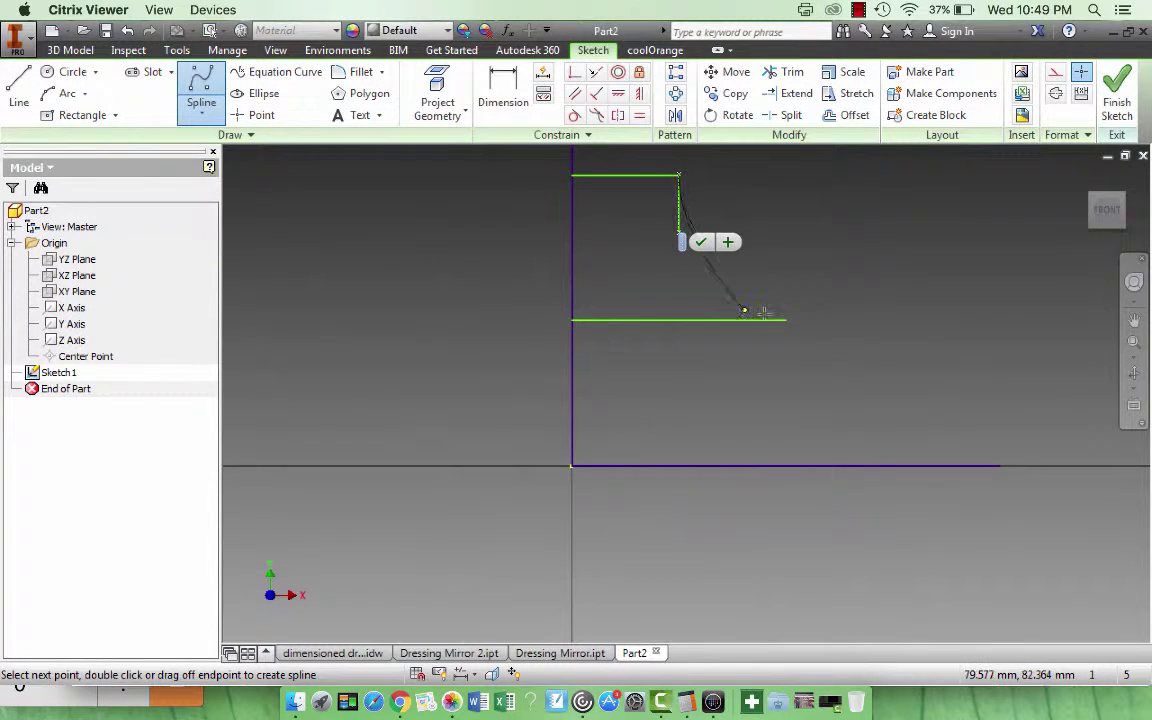
click(786, 320)
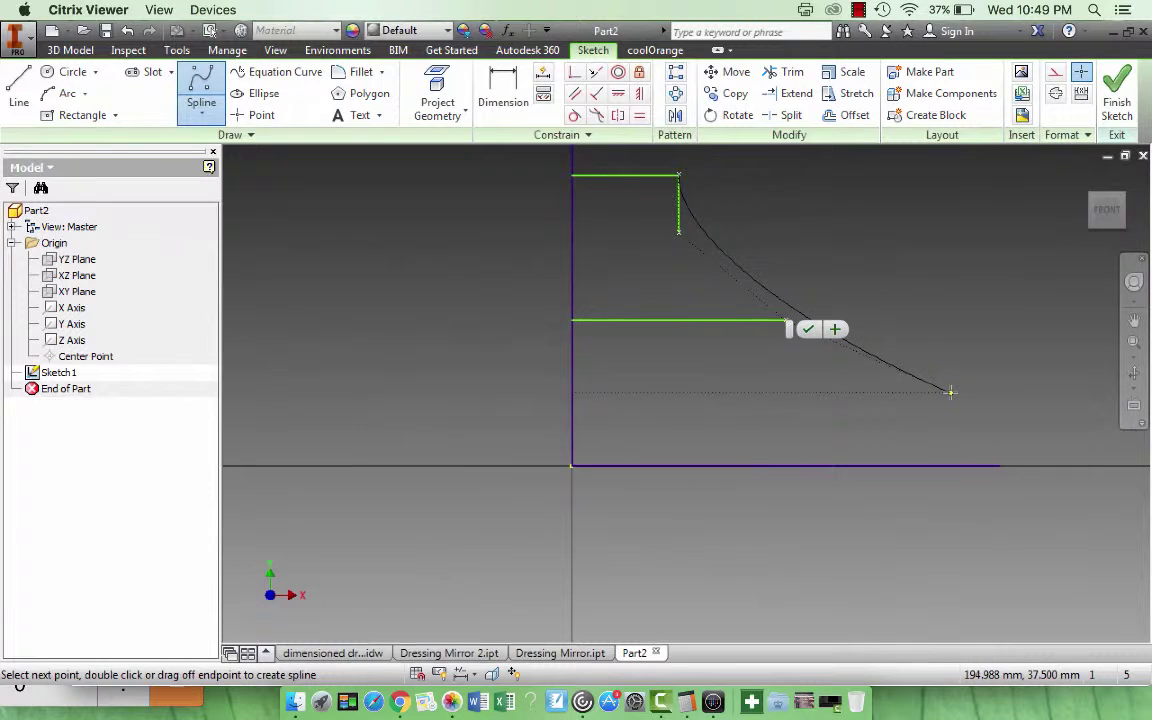
click(1000, 466)
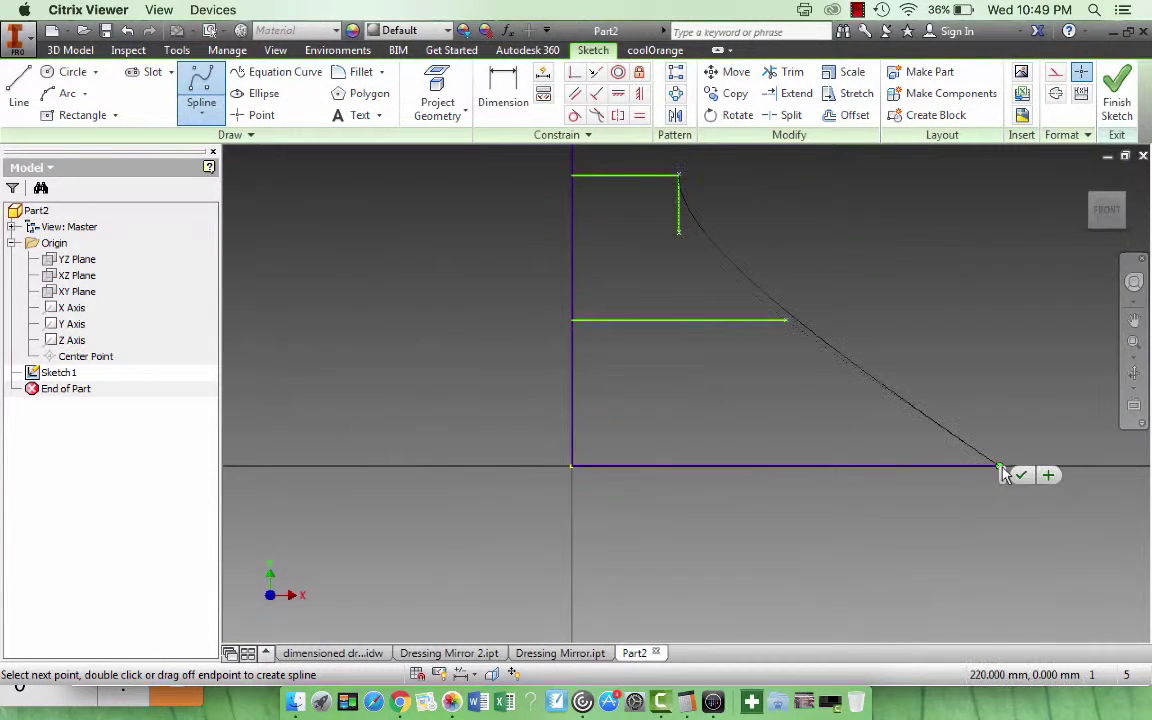
click(1022, 475)
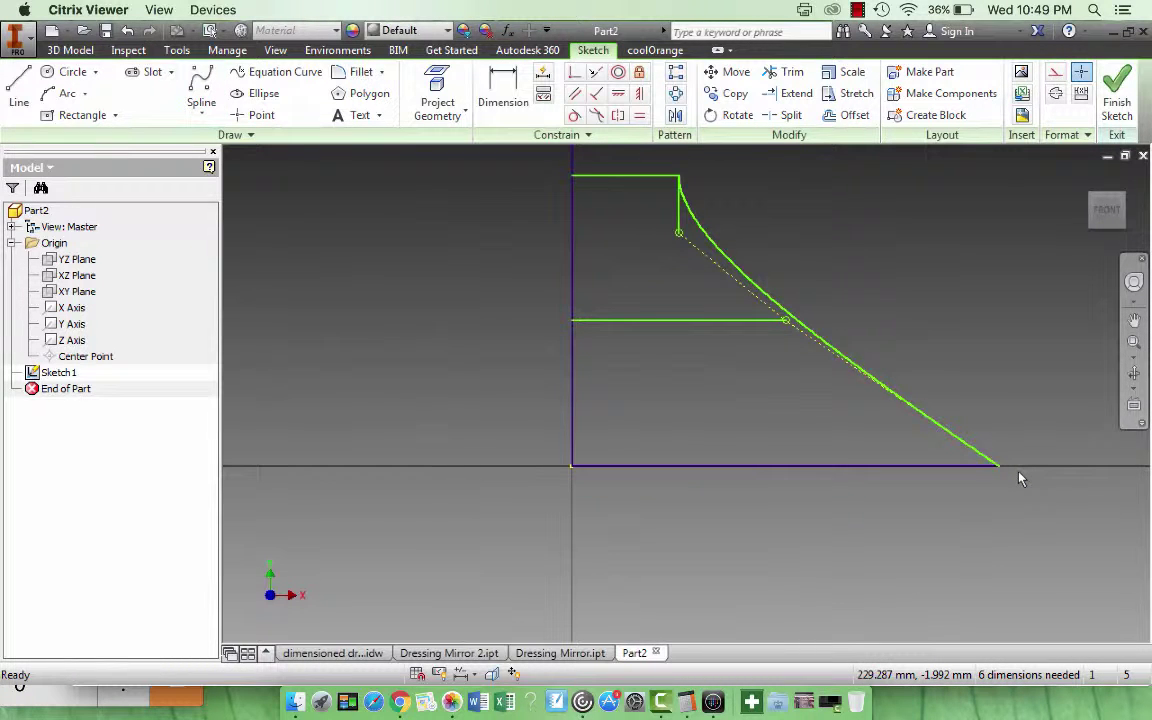
key(ctrl+z)
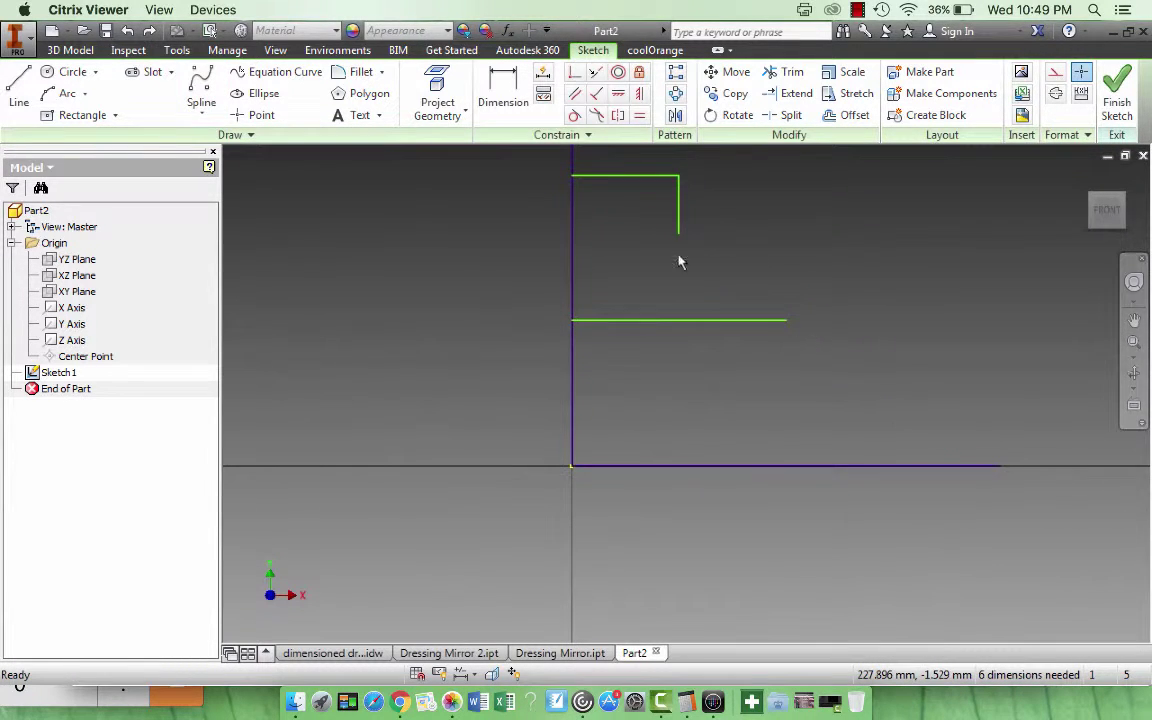
Draw a 30 mm vertical line up from the base line's right end
click(22, 90)
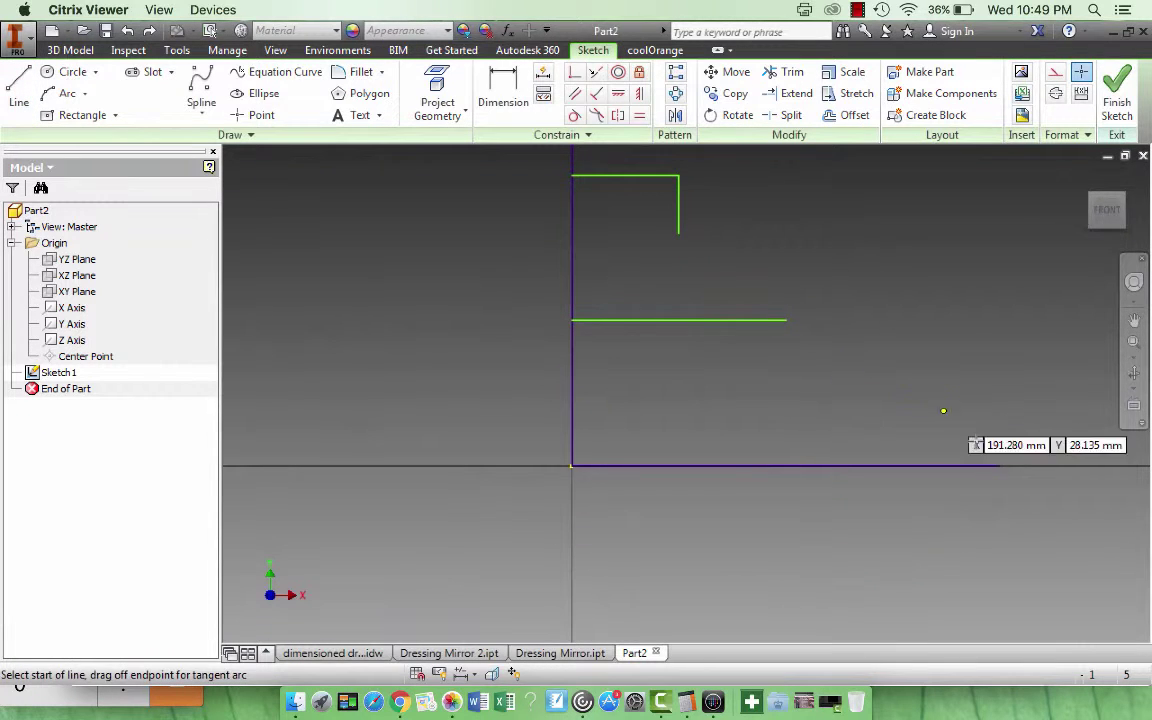
click(998, 466)
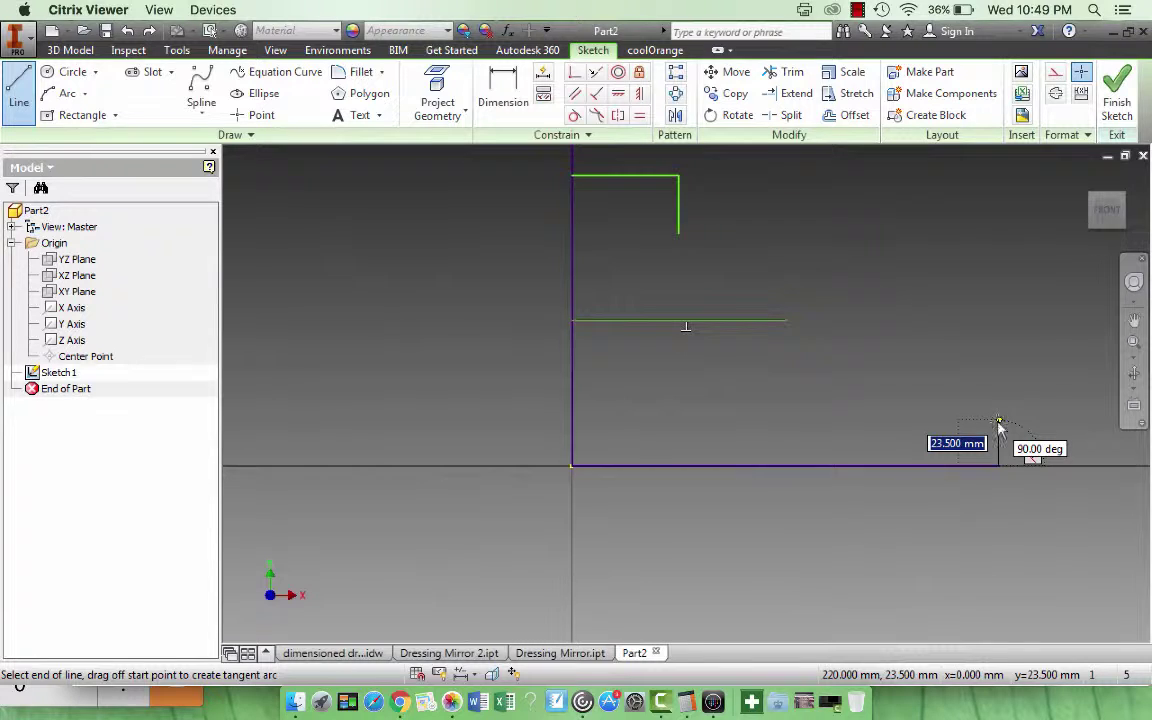
text(30)
key(Return)
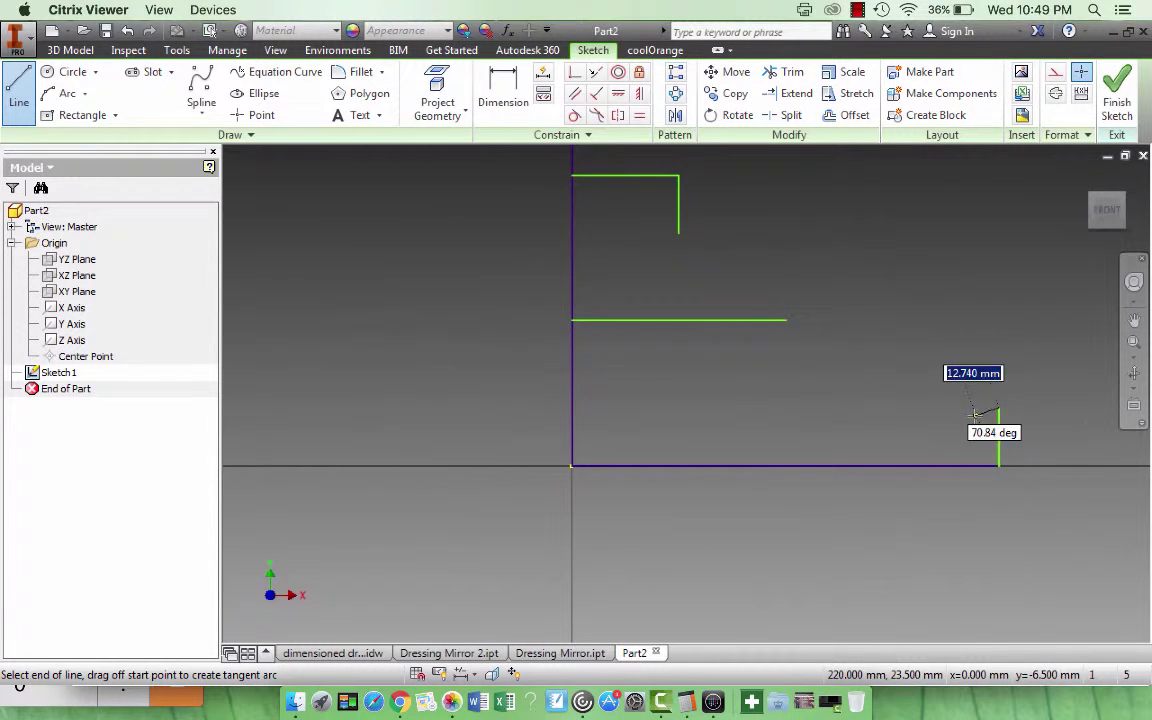
double_click(998, 408)
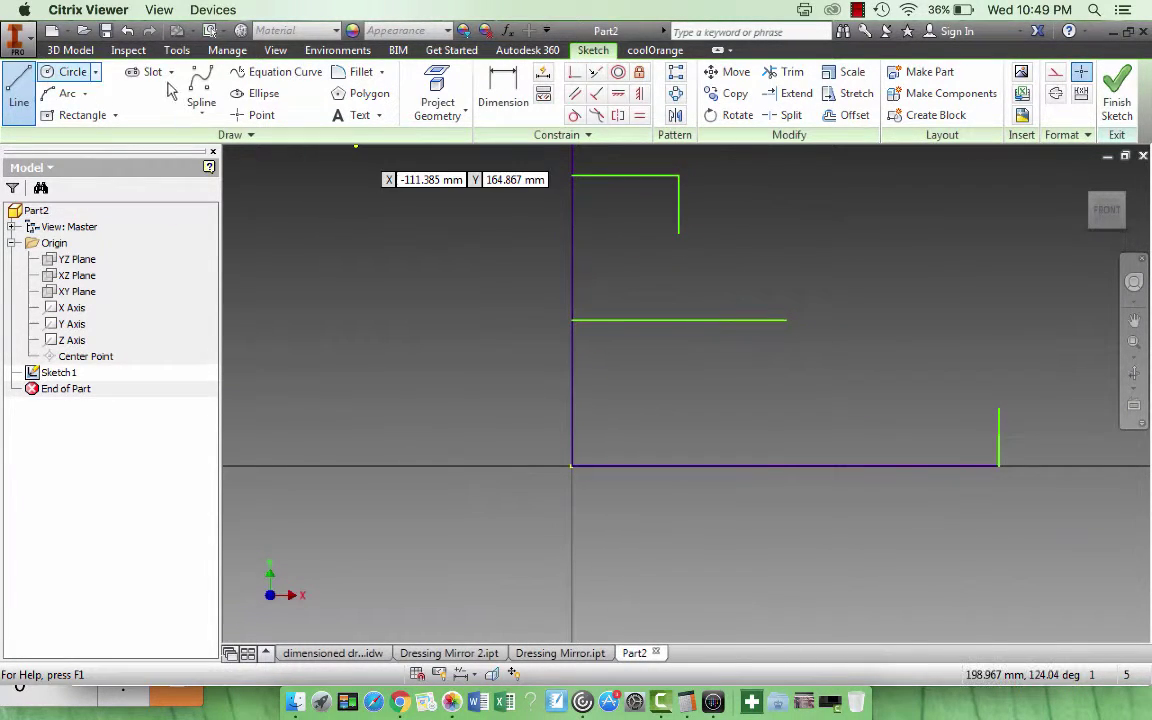
Draw a spline from the drop through the 110 mm line's end down to the base line's end
click(200, 90)
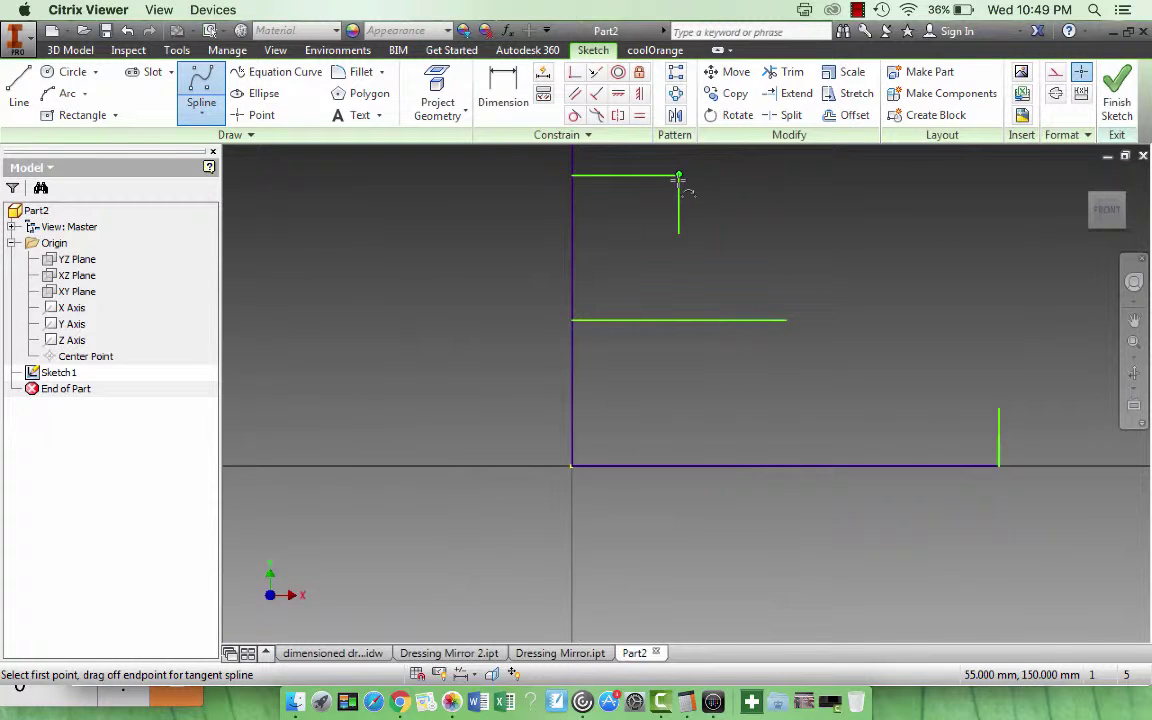
click(679, 234)
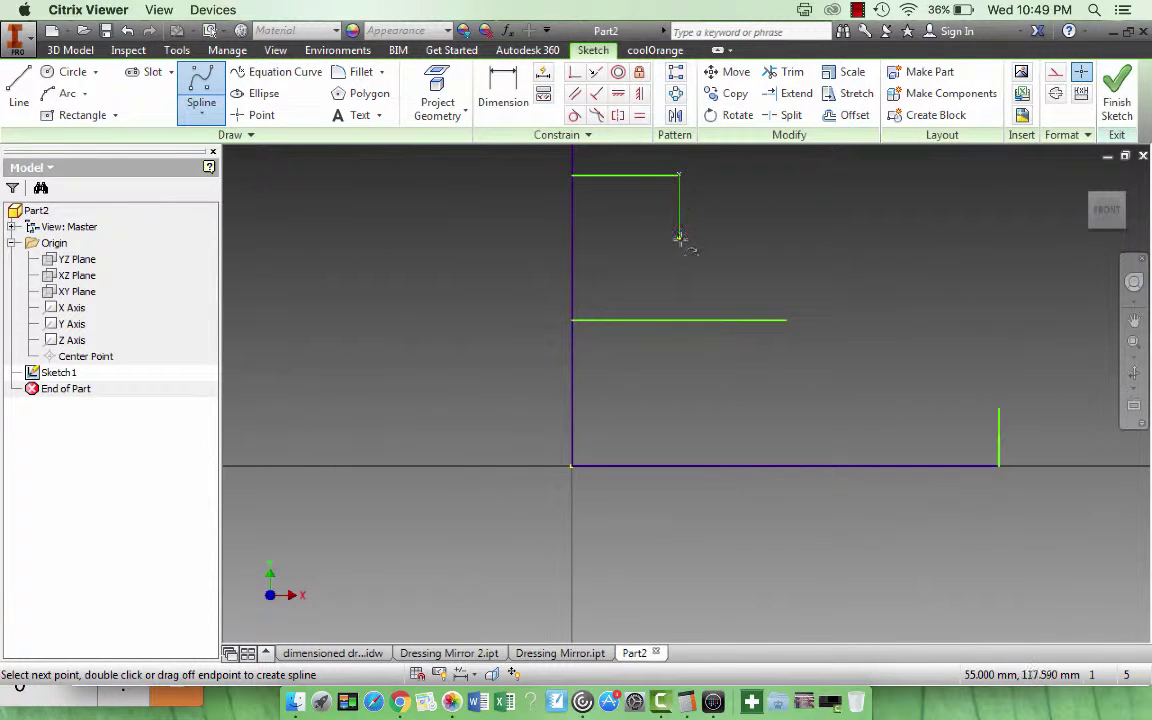
click(786, 320)
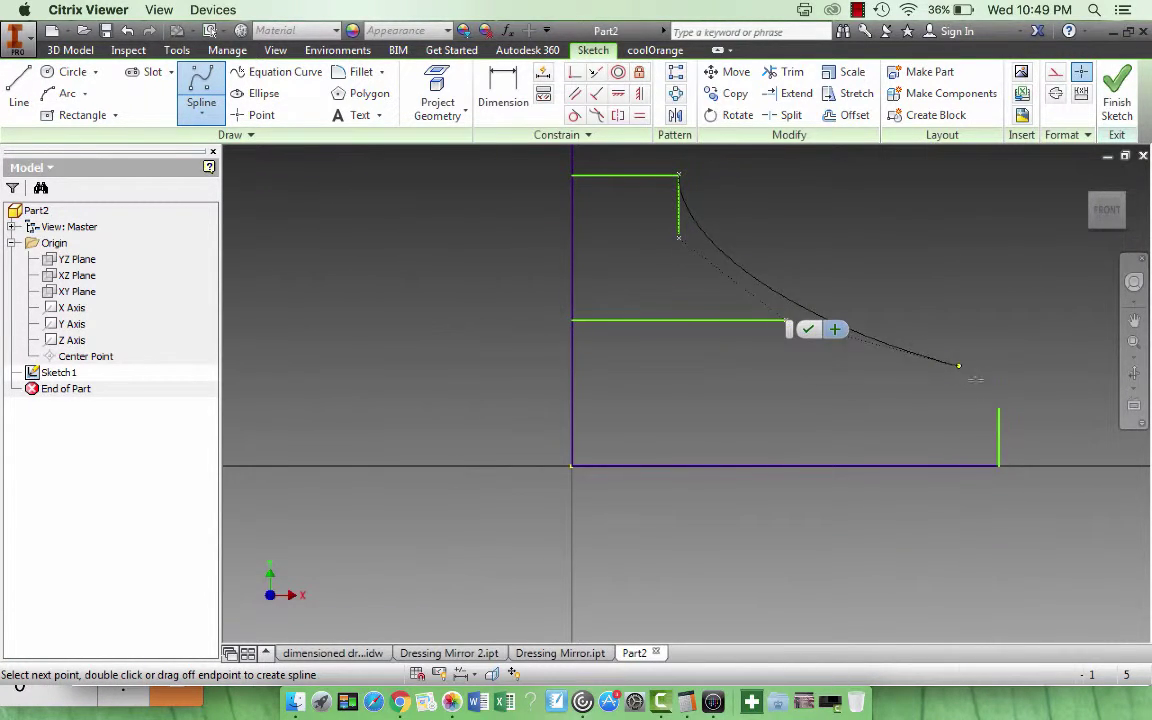
click(998, 412)
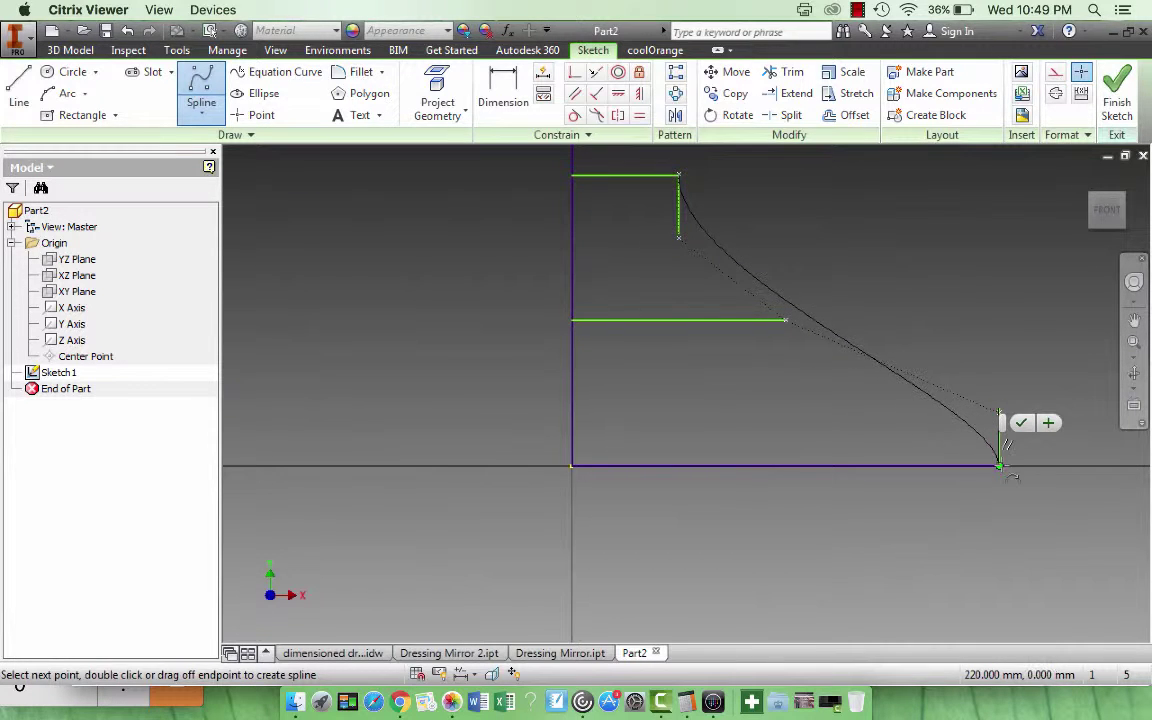
click(999, 466)
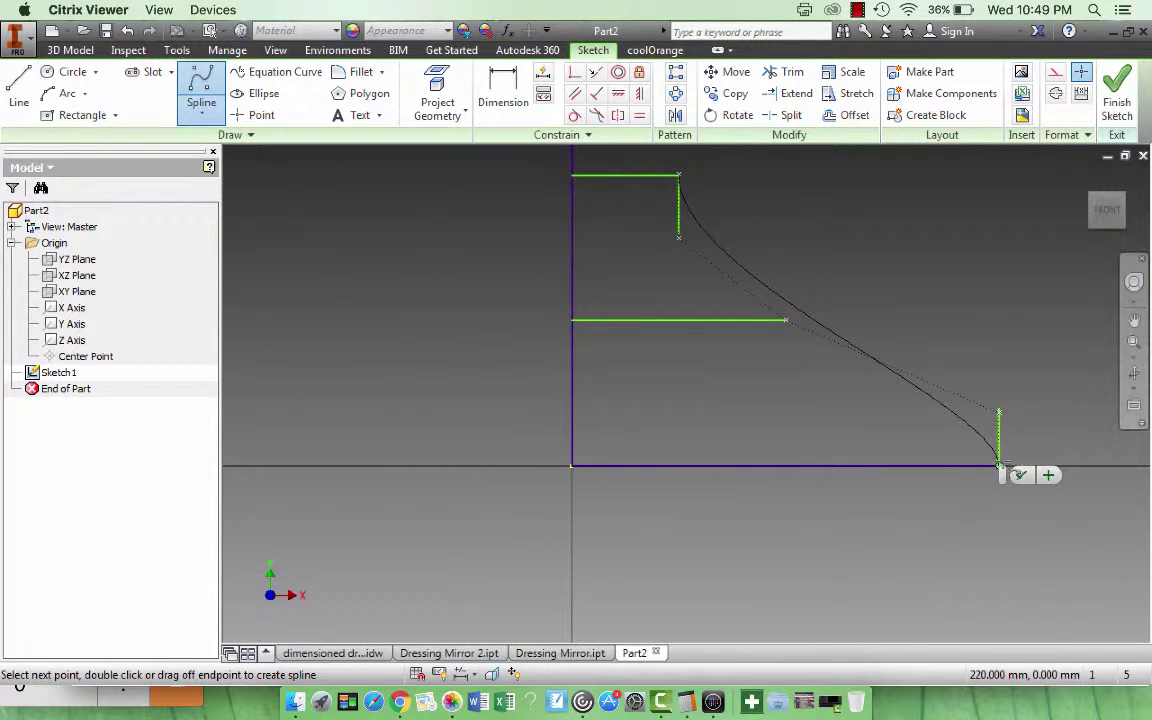
click(1021, 477)
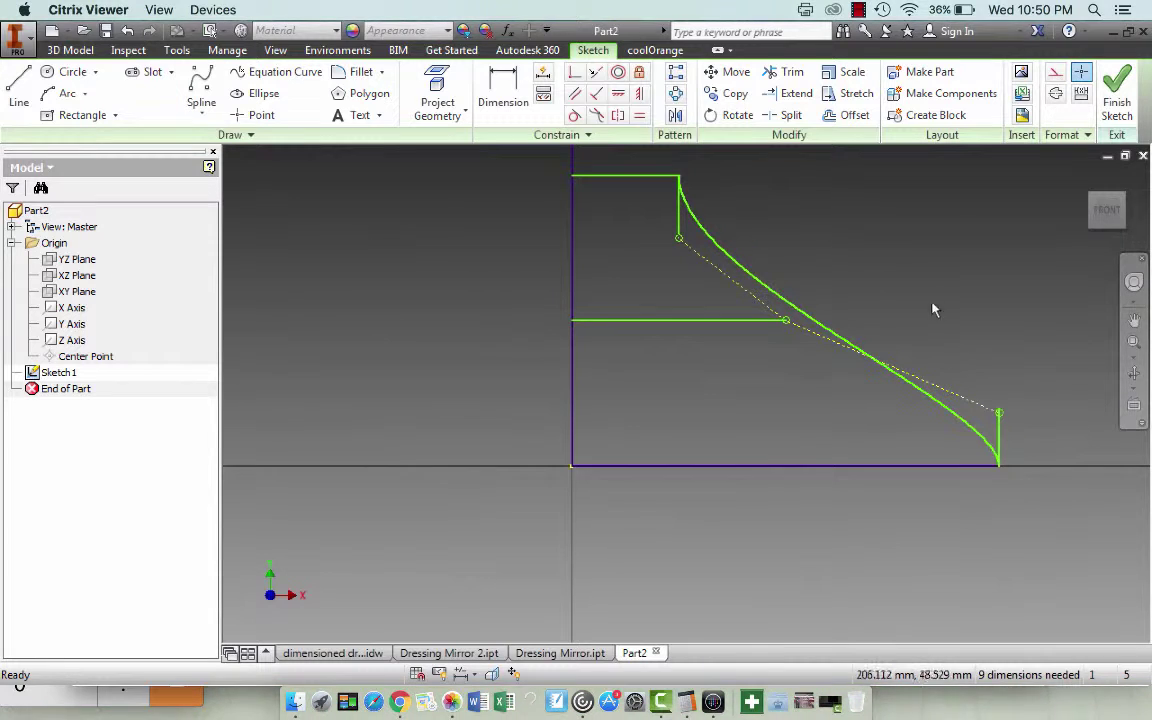
Trim away the 110 mm helper line and the short 30 mm vertical line
click(795, 75)
click(684, 321)
click(651, 325)
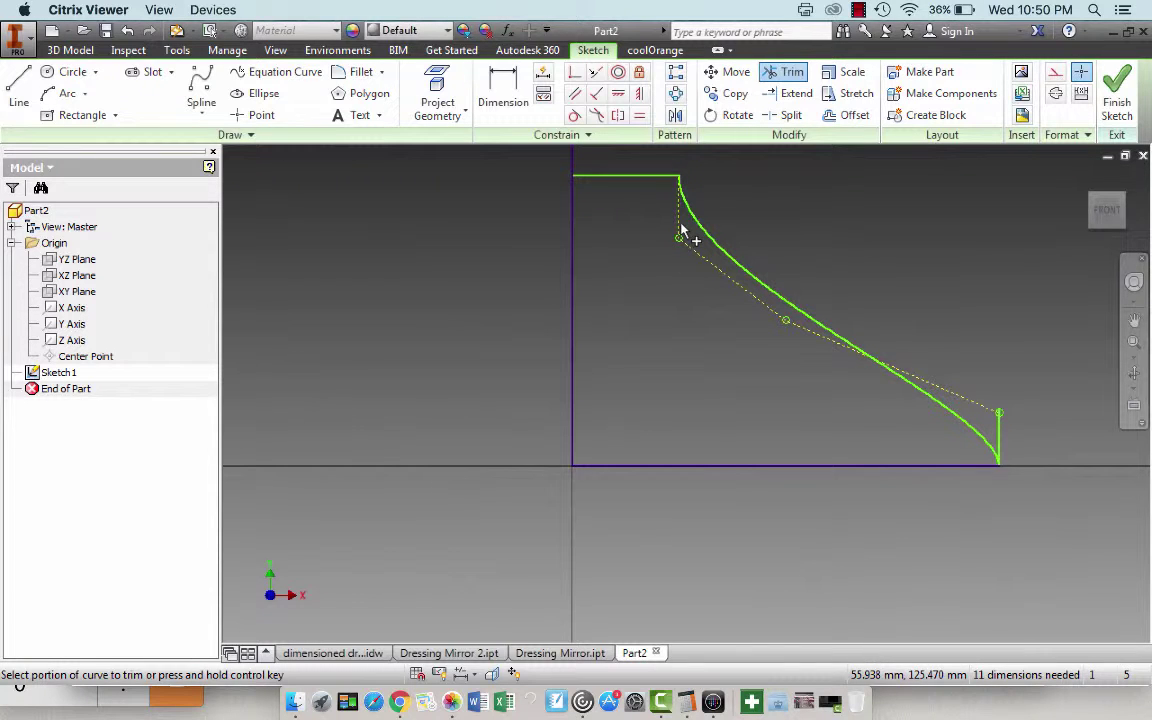
click(1001, 440)
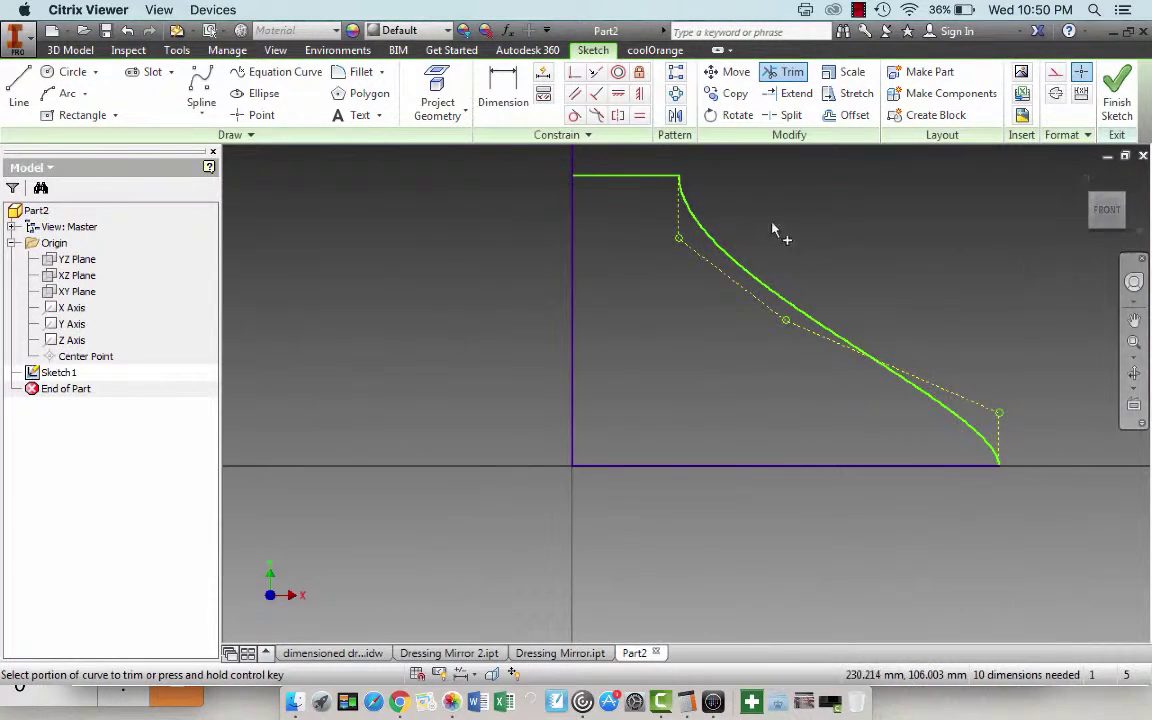
Draw a 75 mm vertical line from the origin
click(18, 90)
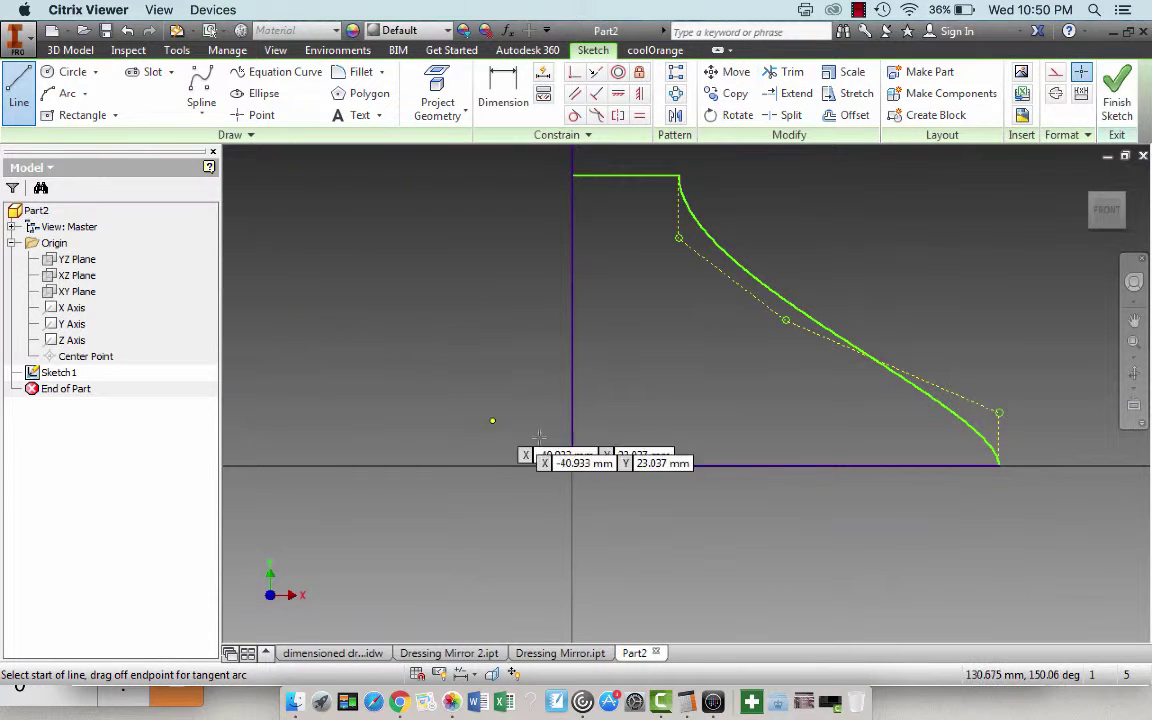
click(572, 465)
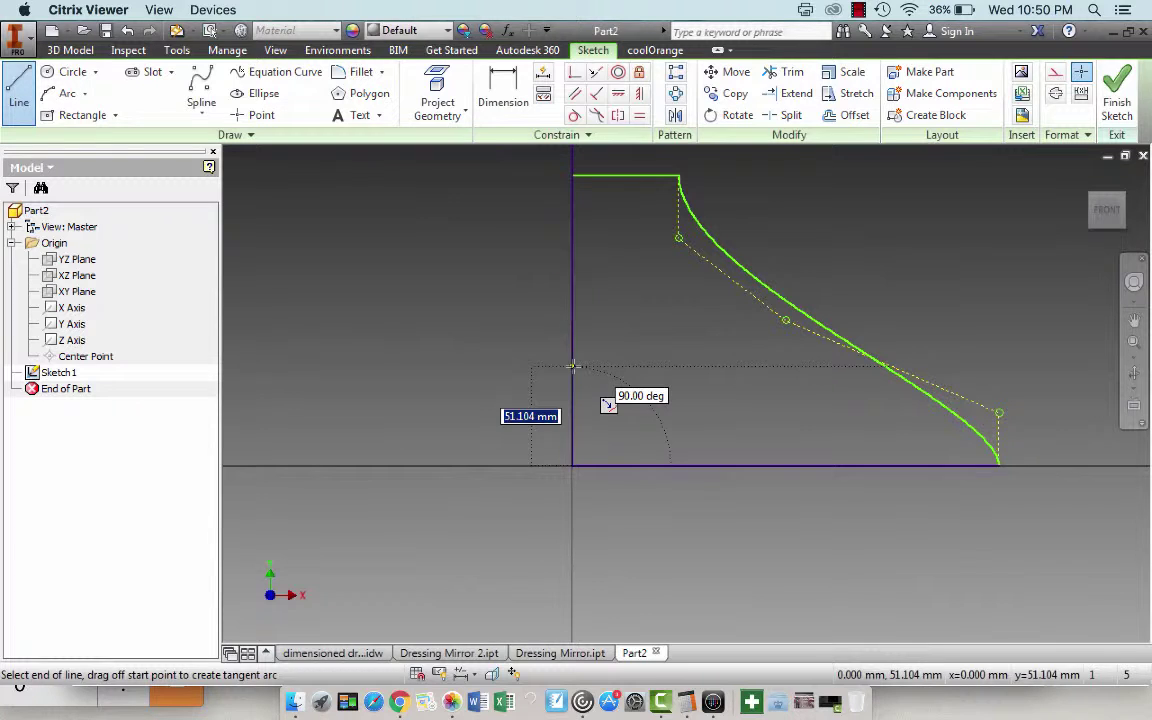
text(75)
key(Return)
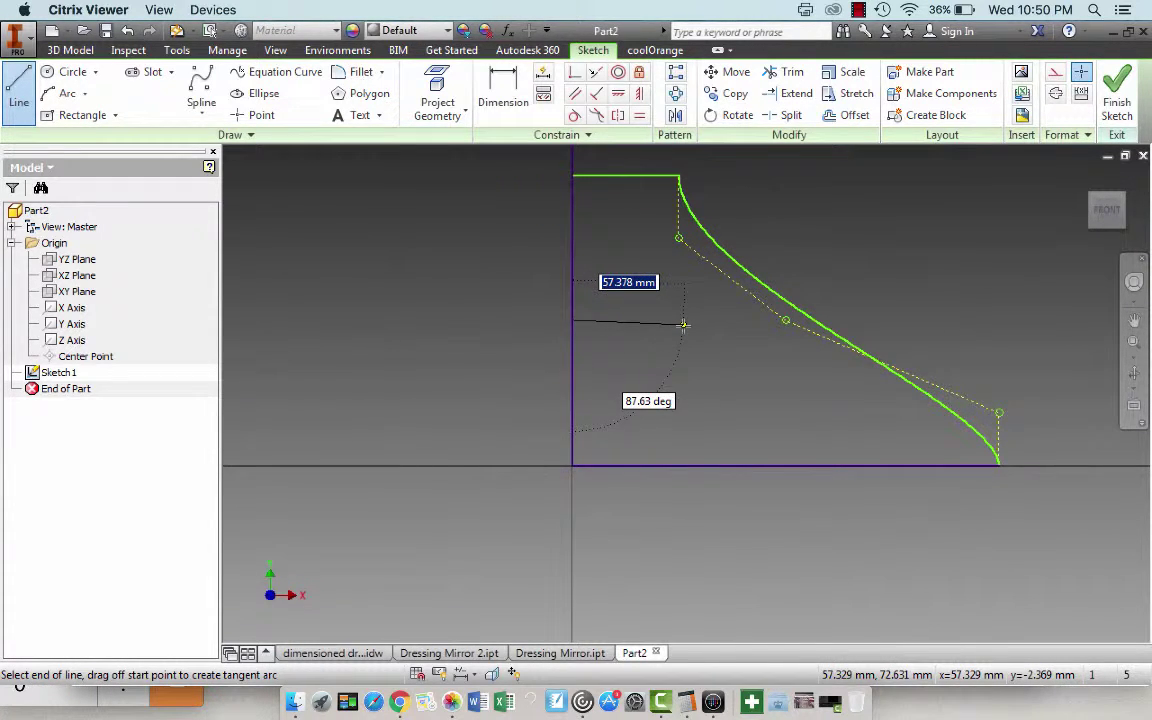
key(Escape)
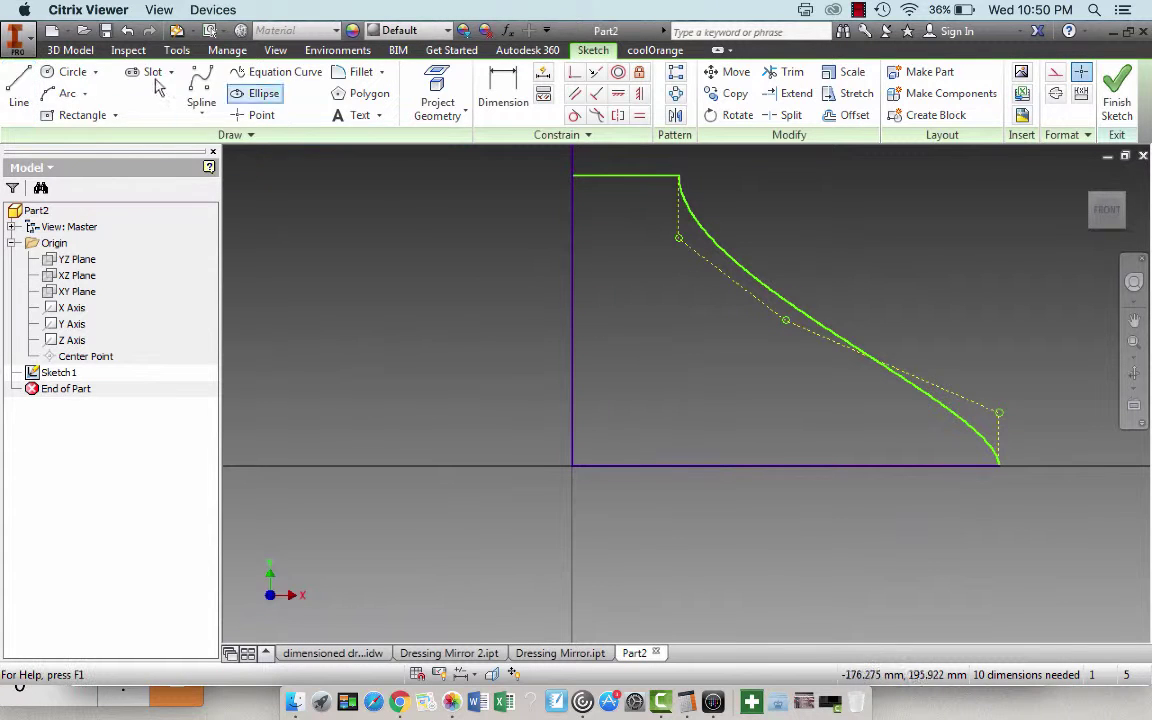
Draw a 45 mm vertical line from the origin followed by a 45 mm horizontal line
click(18, 90)
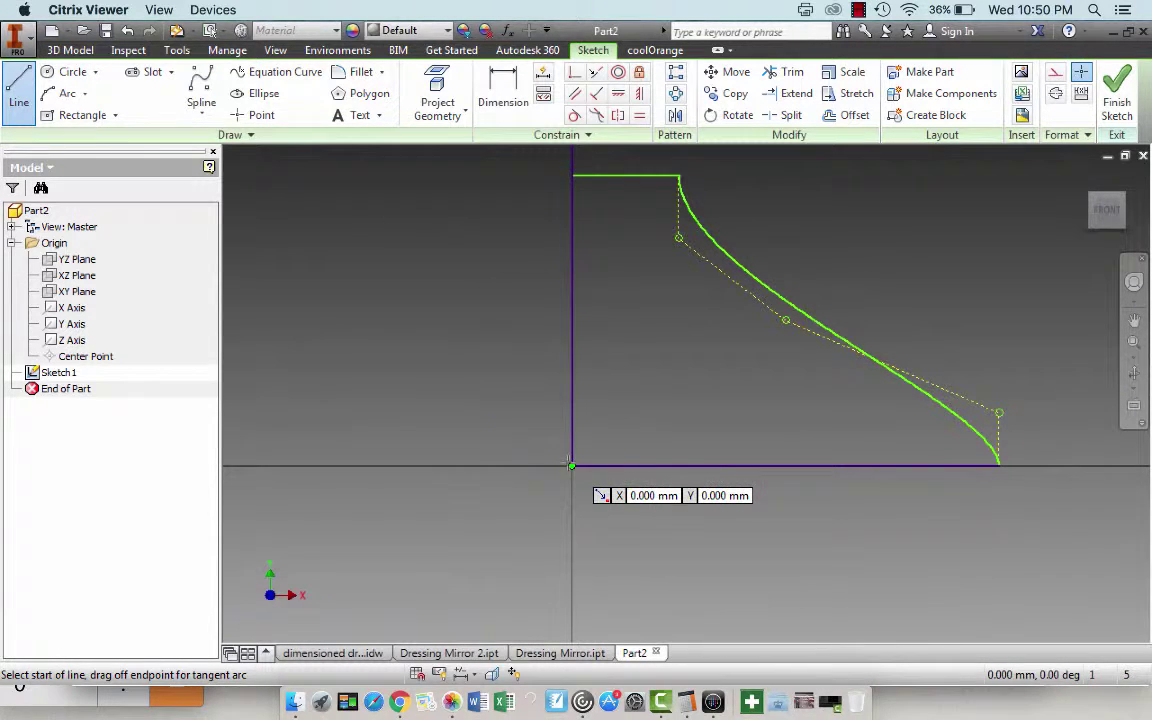
click(572, 465)
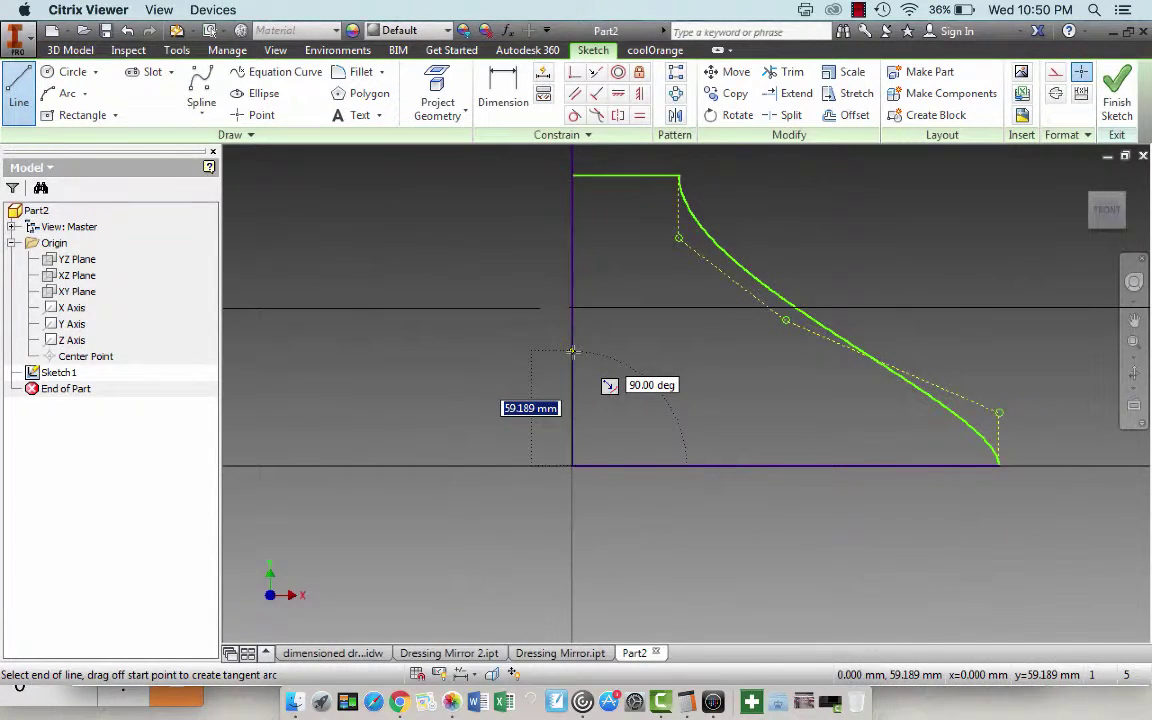
text(45)
key(Return)
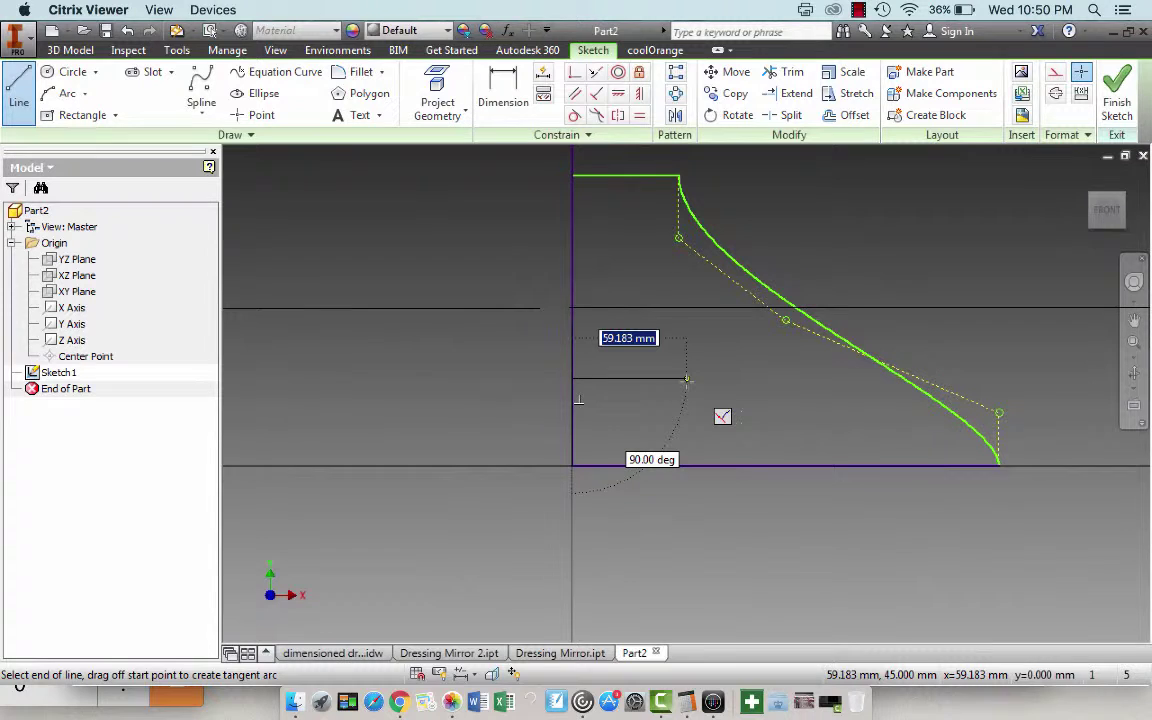
text(45)
key(Return)
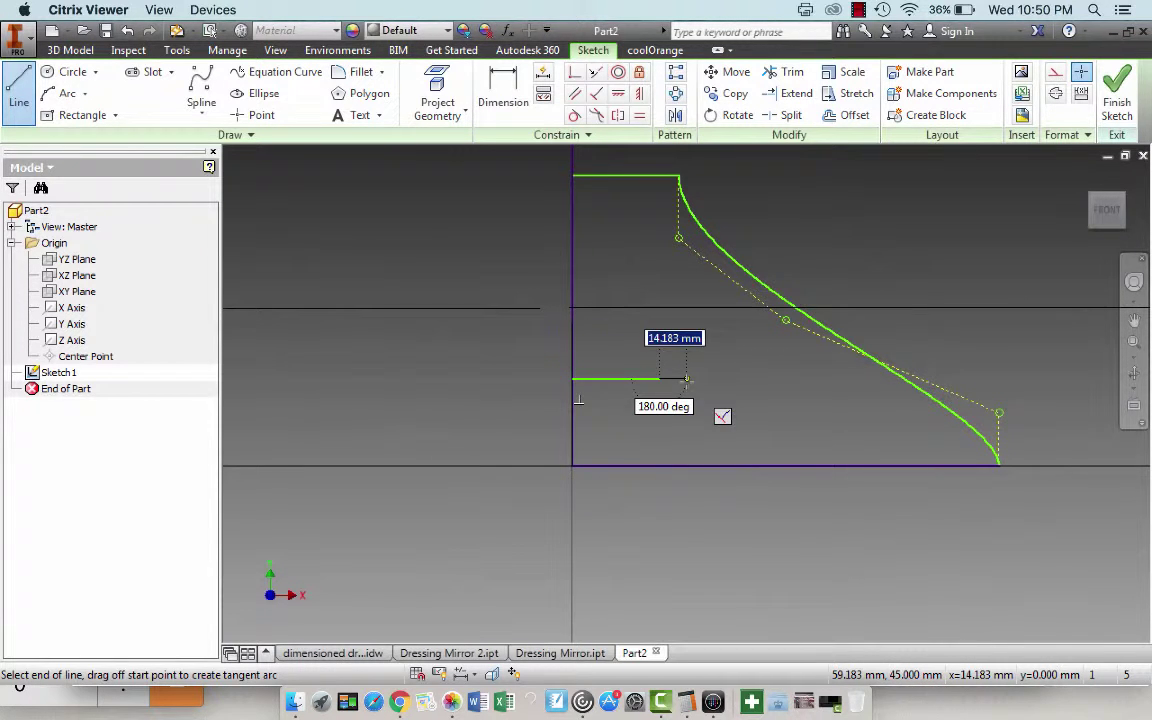
Draw a spline from the 45 mm line down to the bottom line and trim the leftover segment
click(201, 90)
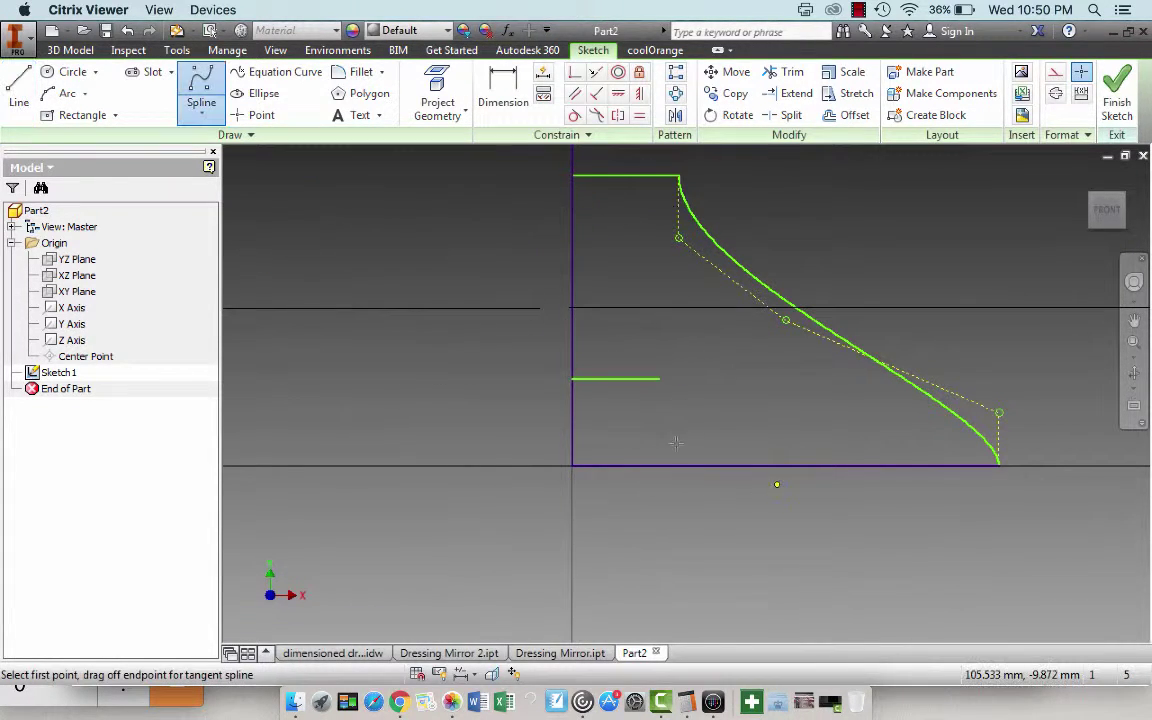
click(571, 379)
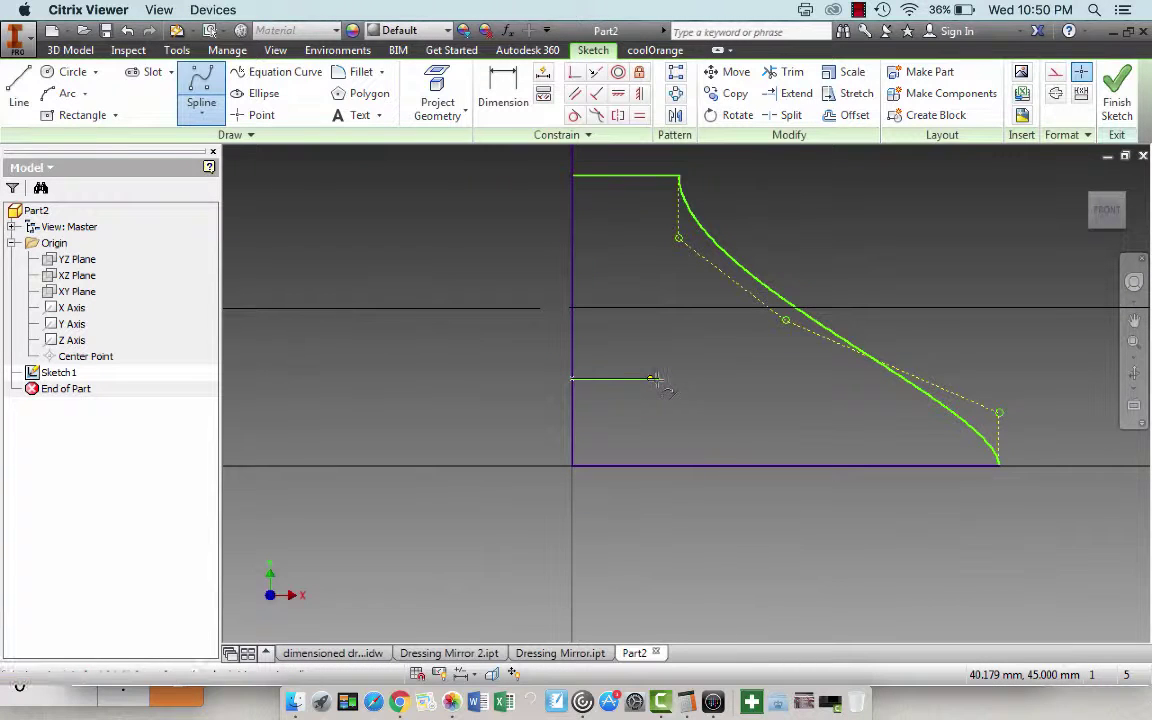
click(659, 379)
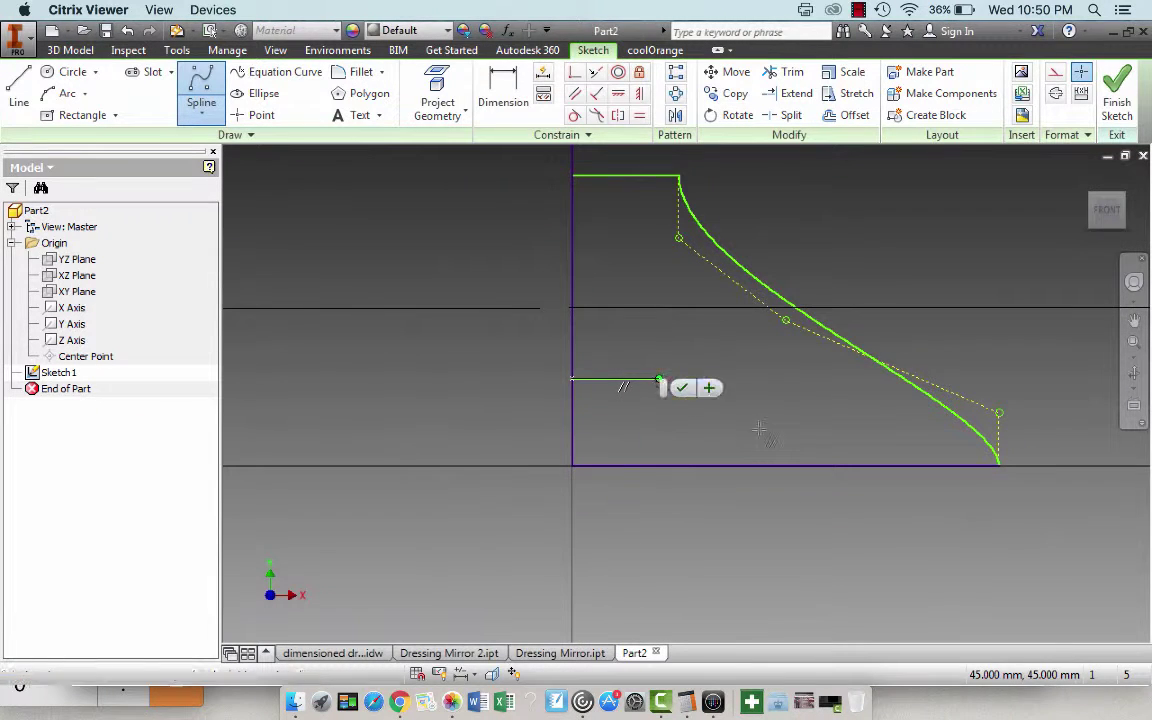
click(845, 464)
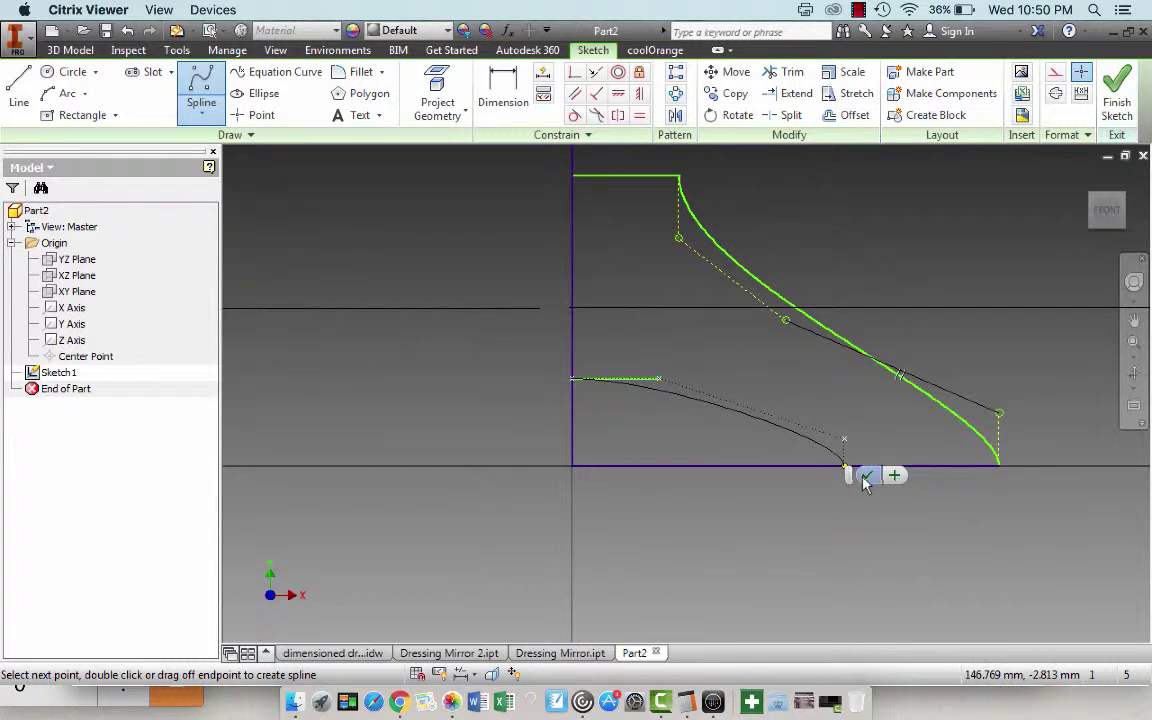
key(Escape)
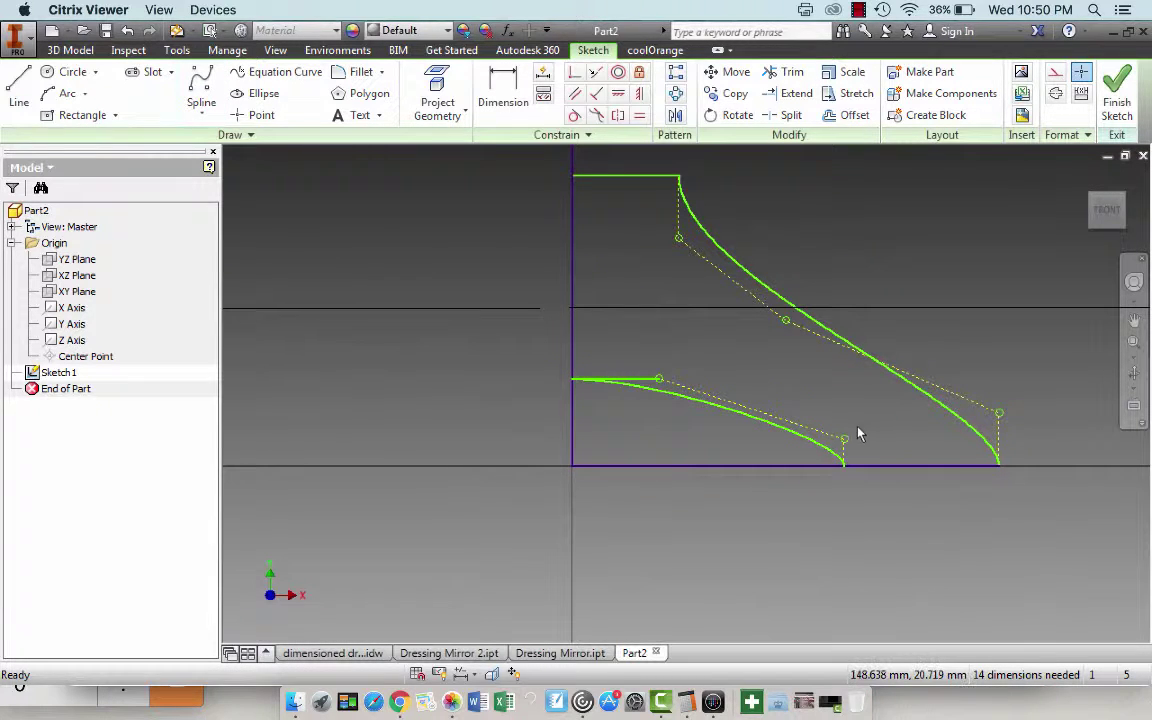
click(640, 384)
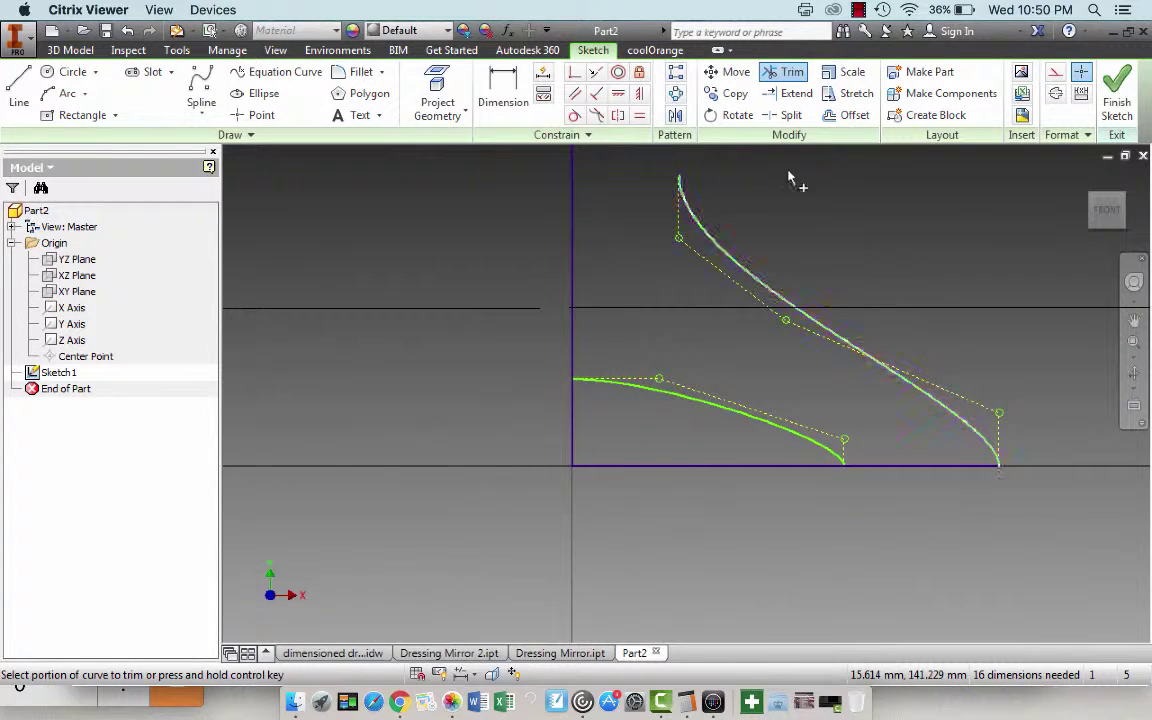
In the front view, draw a 70 diameter circle at the top of the vertical axis
click(1108, 210)
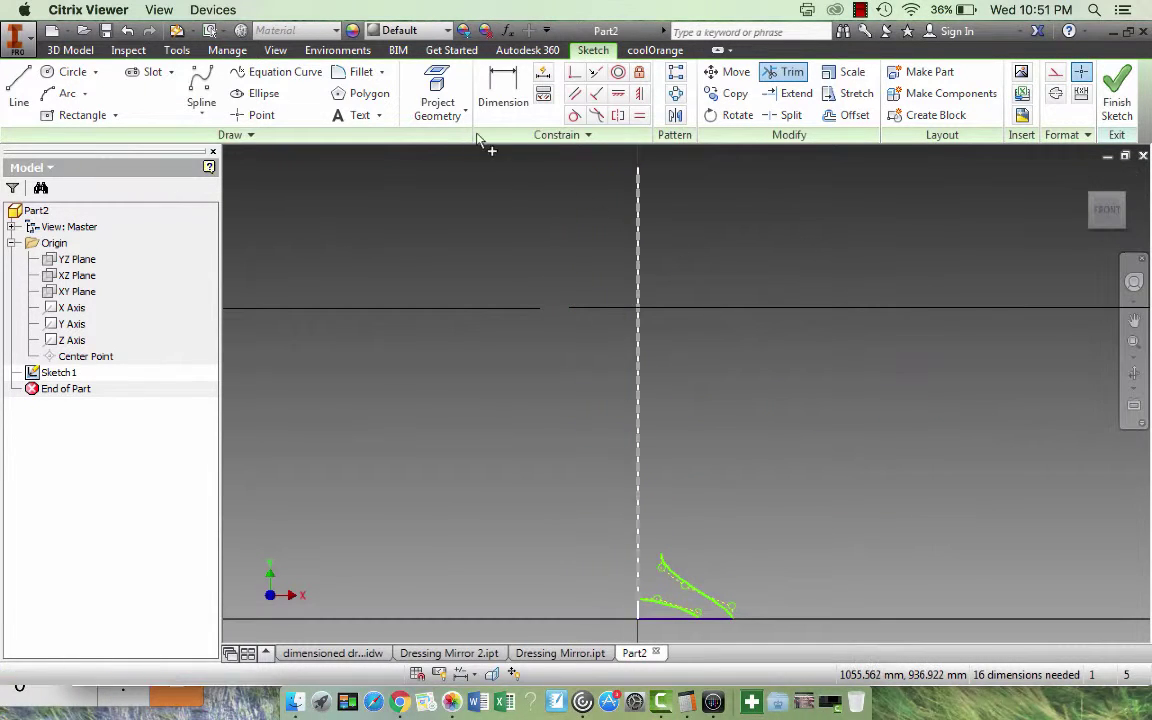
click(74, 77)
click(638, 167)
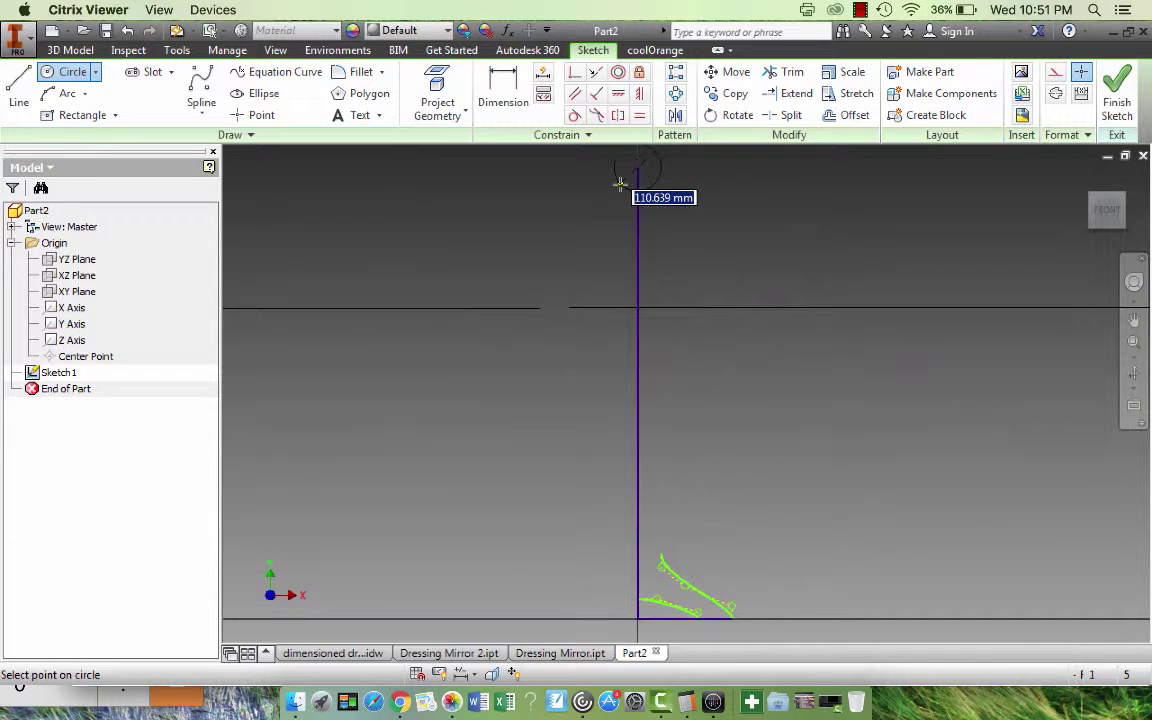
text(70)
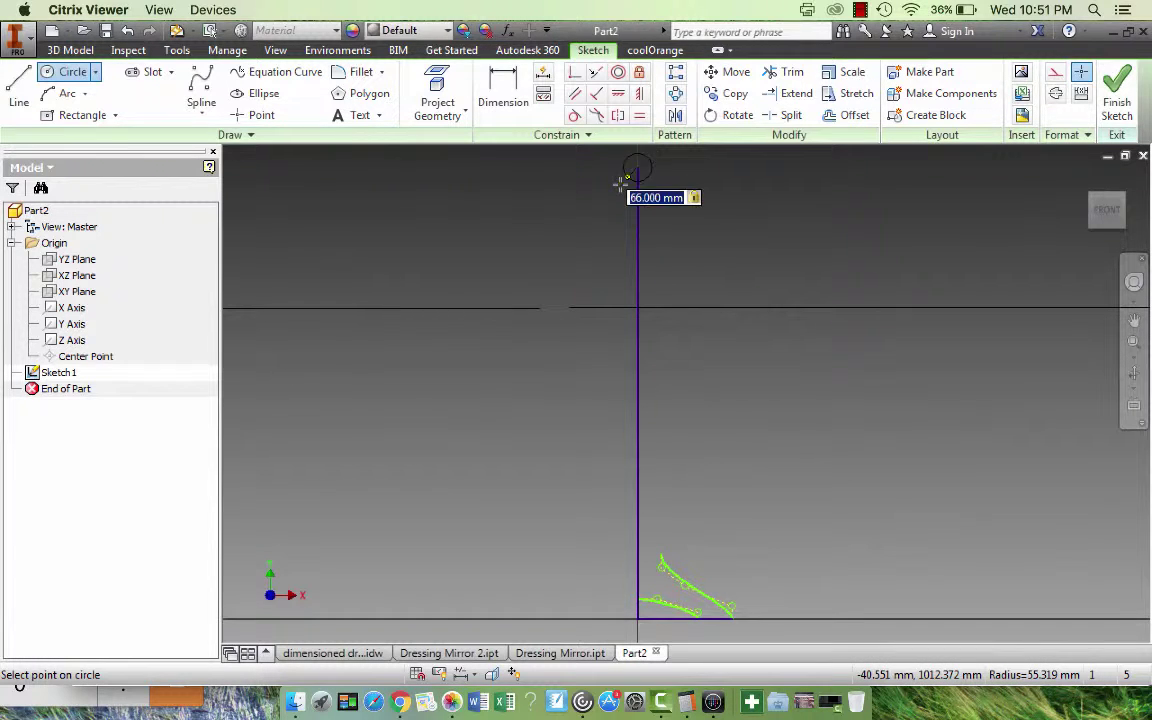
key(Return)
Draw a line from the base profile up to the circle's centre
click(19, 88)
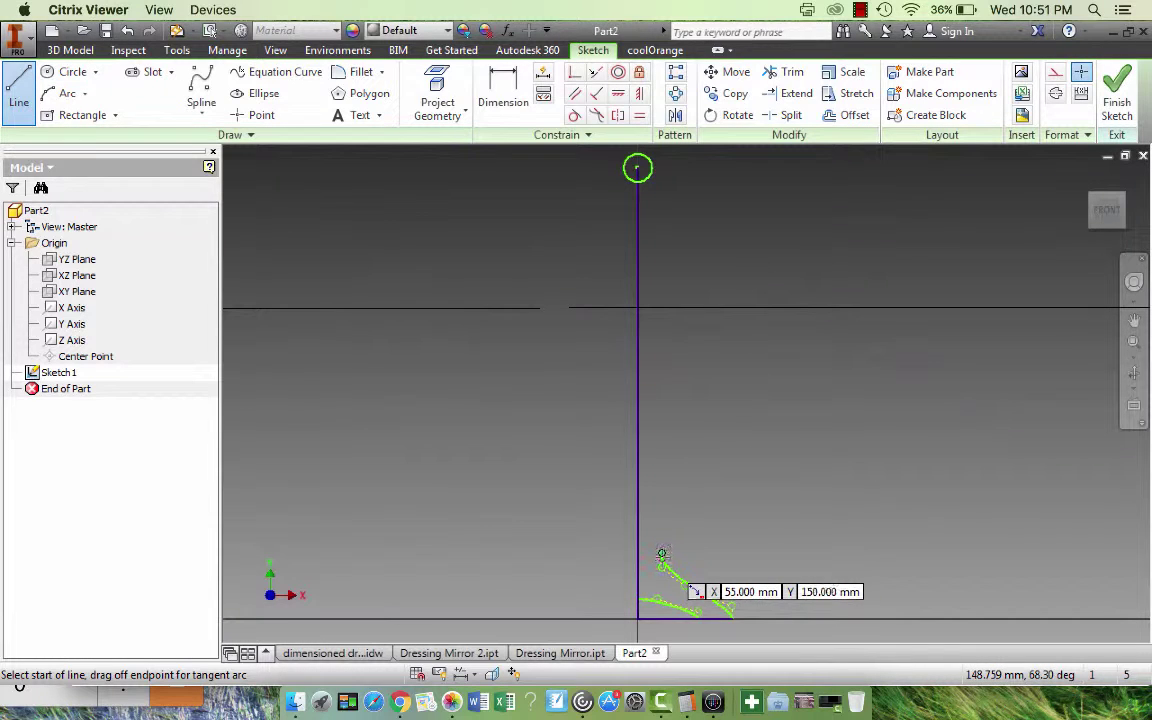
click(661, 555)
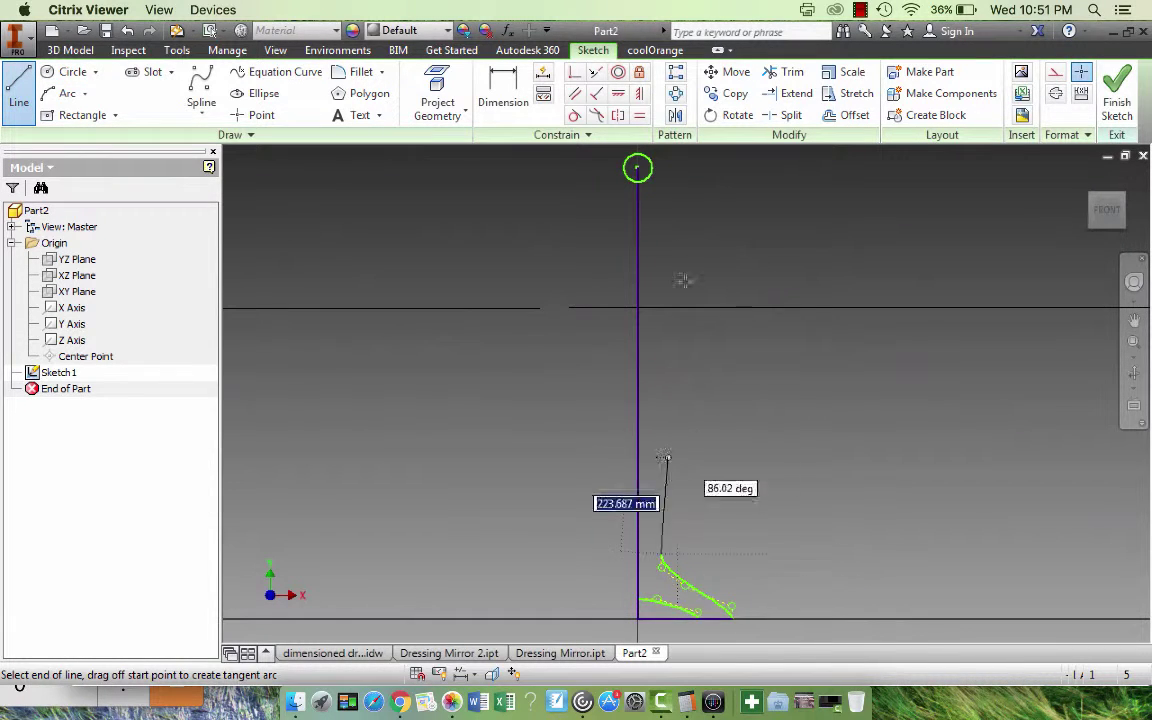
click(640, 166)
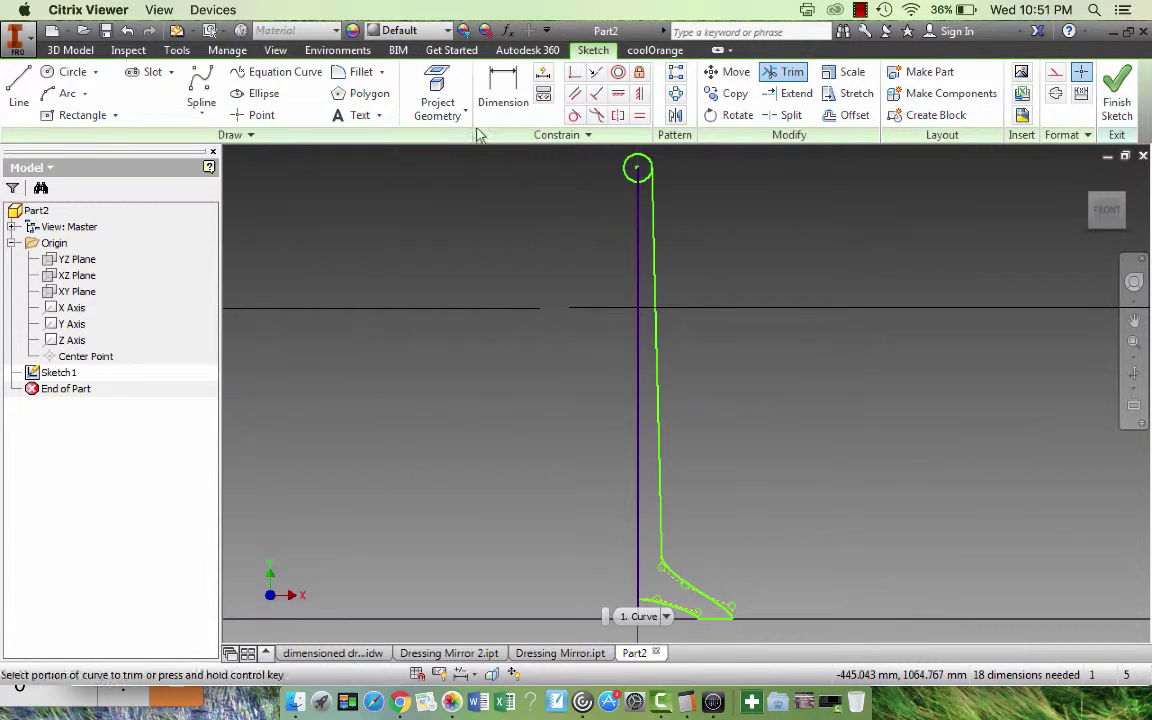
Mirror the long line, lower diagonal and lower-left curve about the vertical axis
click(675, 115)
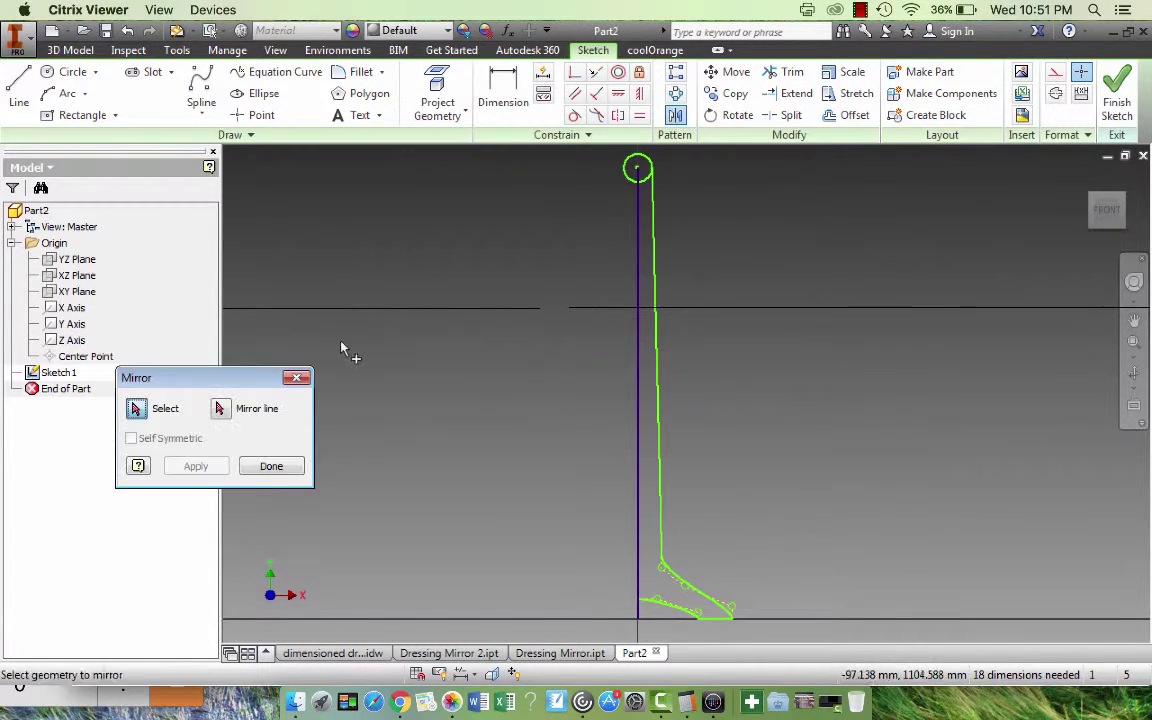
click(651, 217)
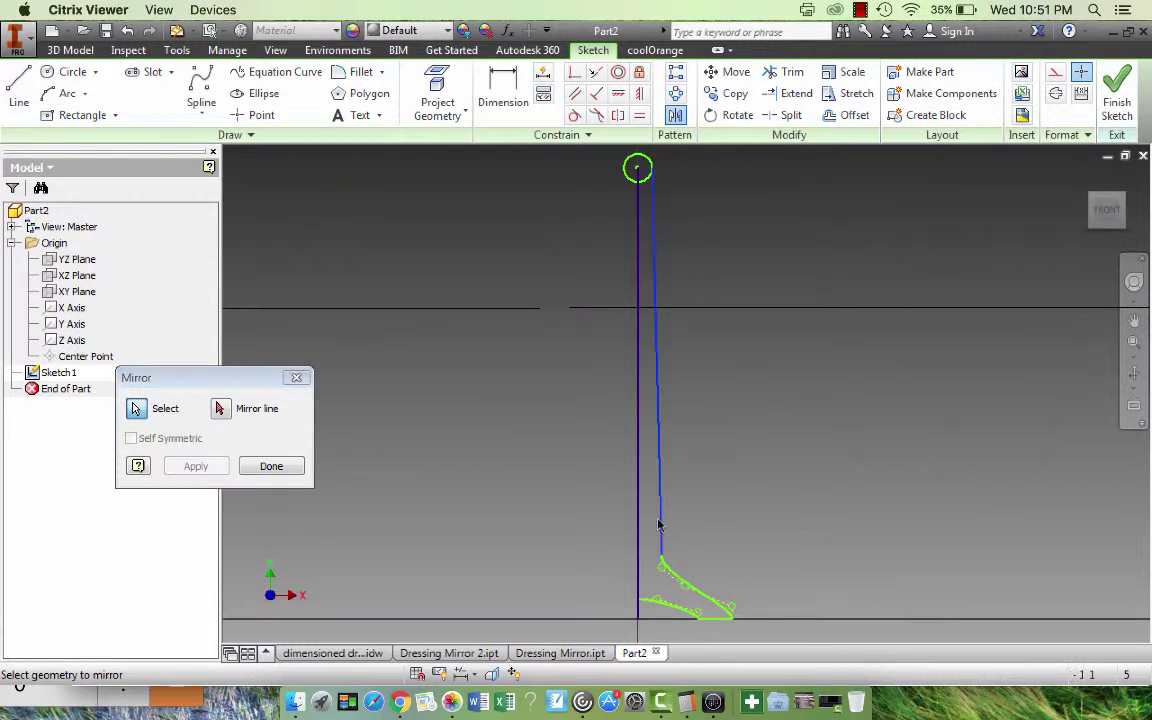
click(692, 597)
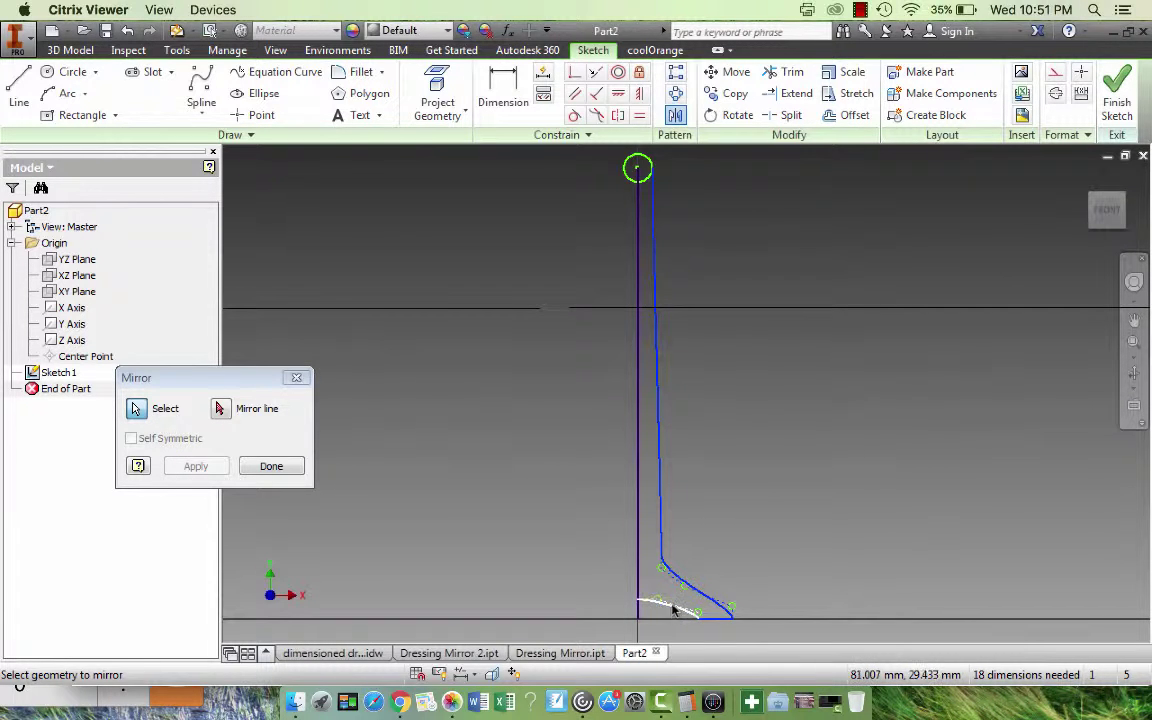
click(674, 608)
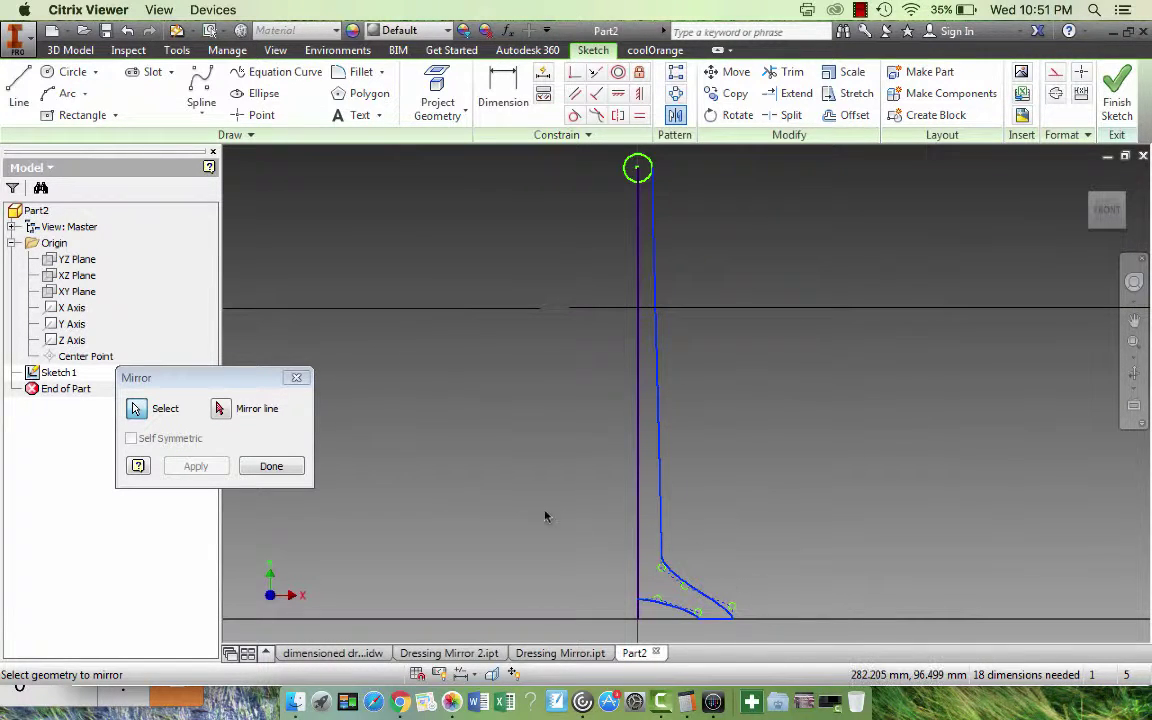
click(222, 409)
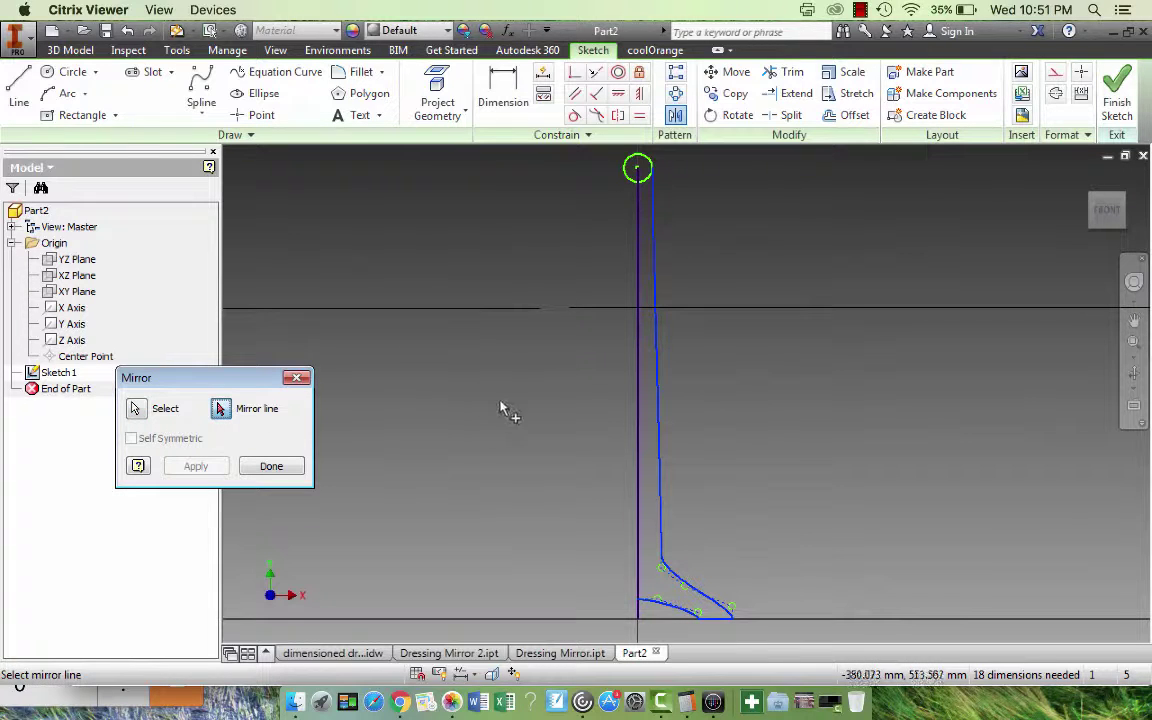
click(638, 431)
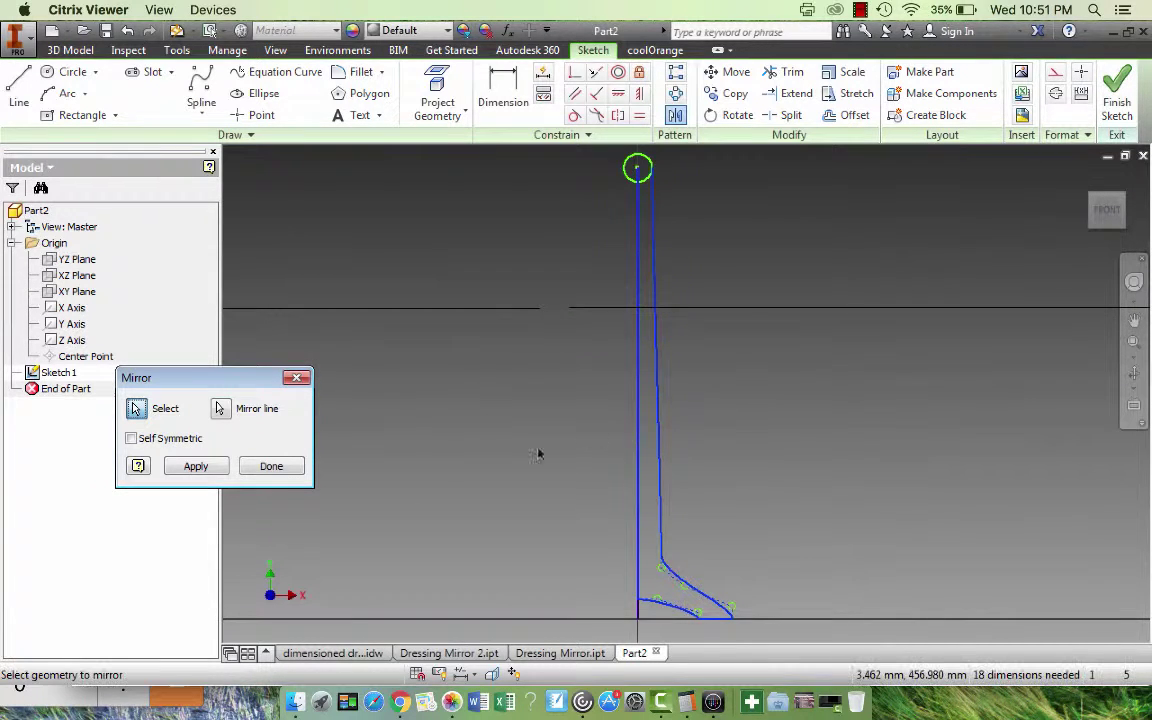
click(222, 468)
click(274, 466)
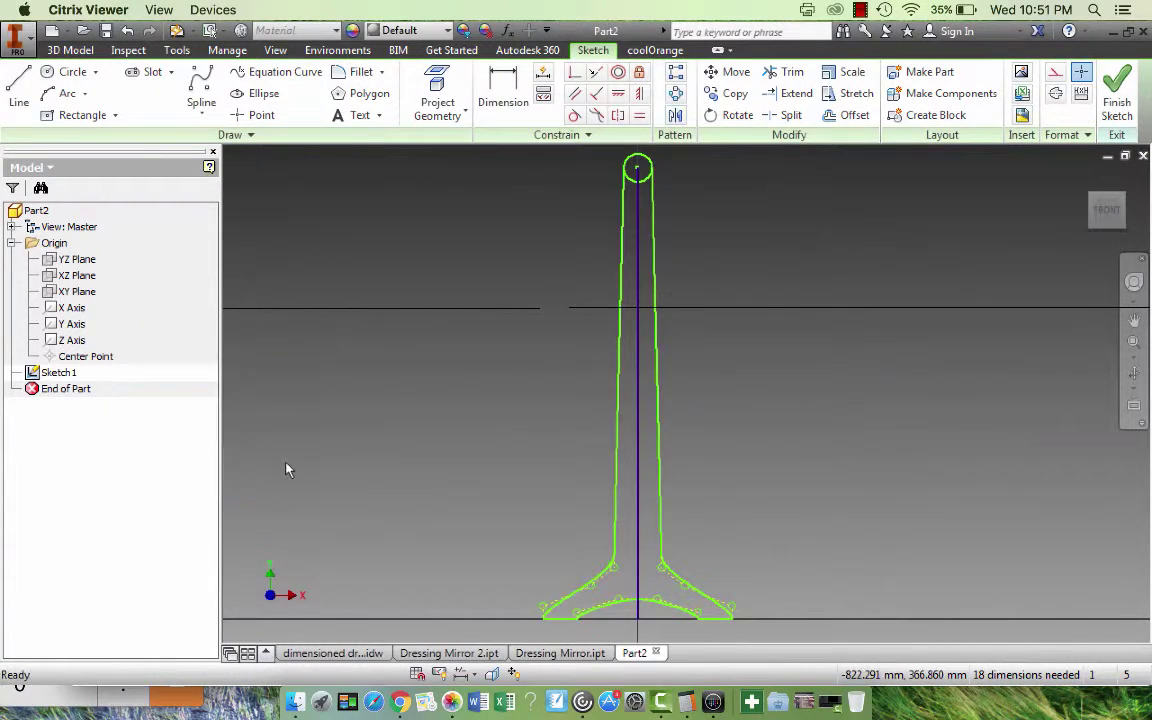
Trim the centre line's lower end, finish the sketch and view it isometrically
click(787, 72)
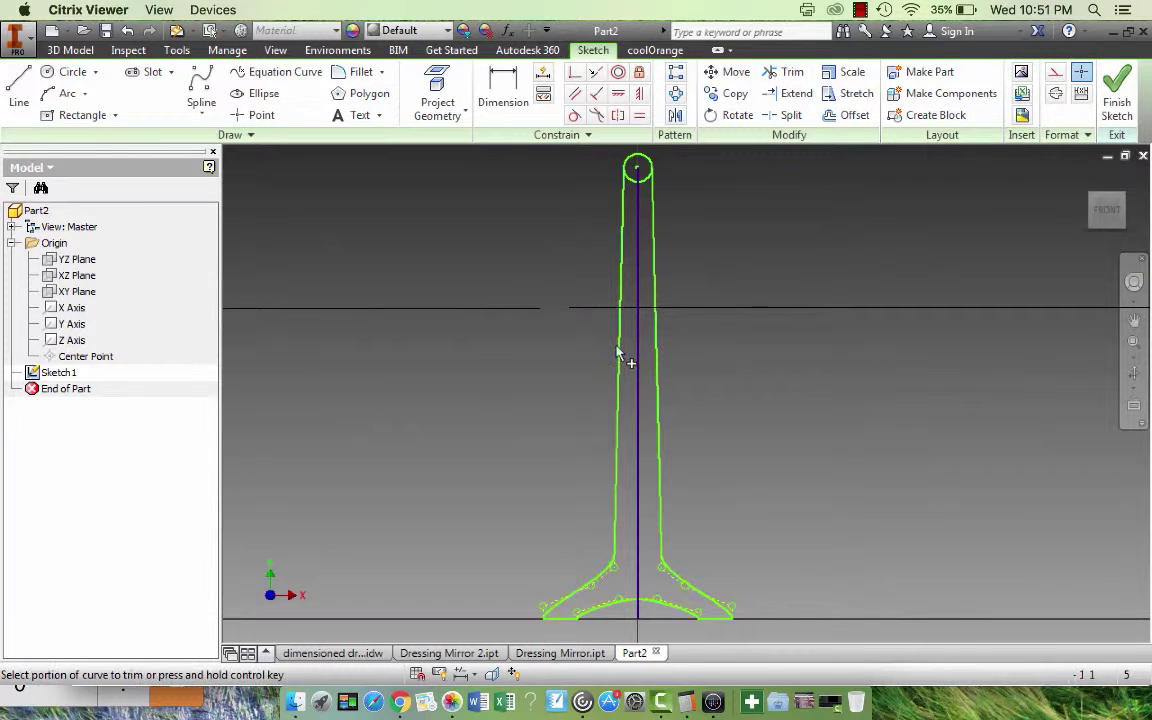
click(638, 620)
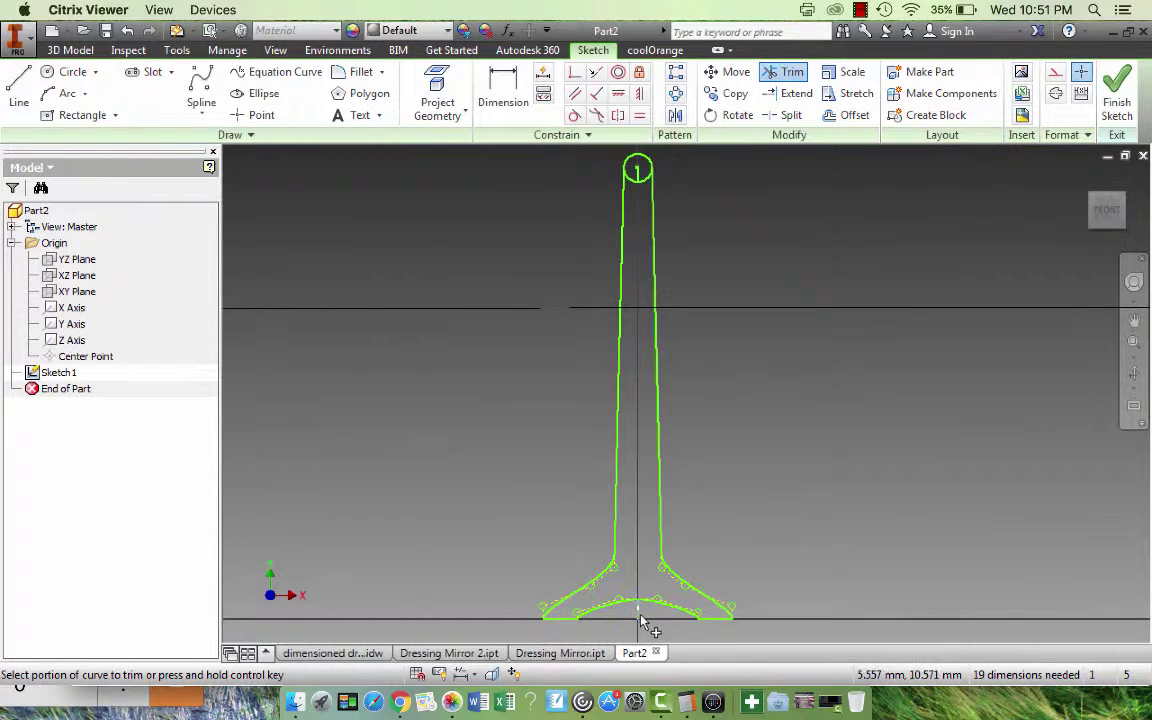
click(1117, 92)
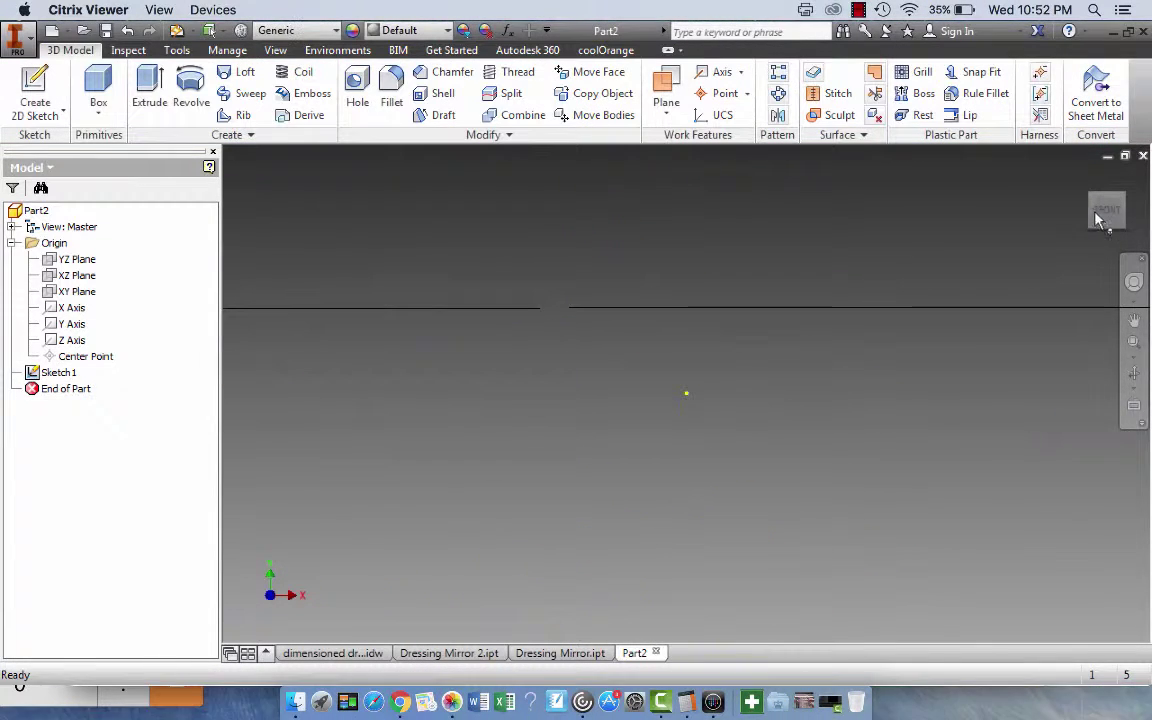
click(1095, 205)
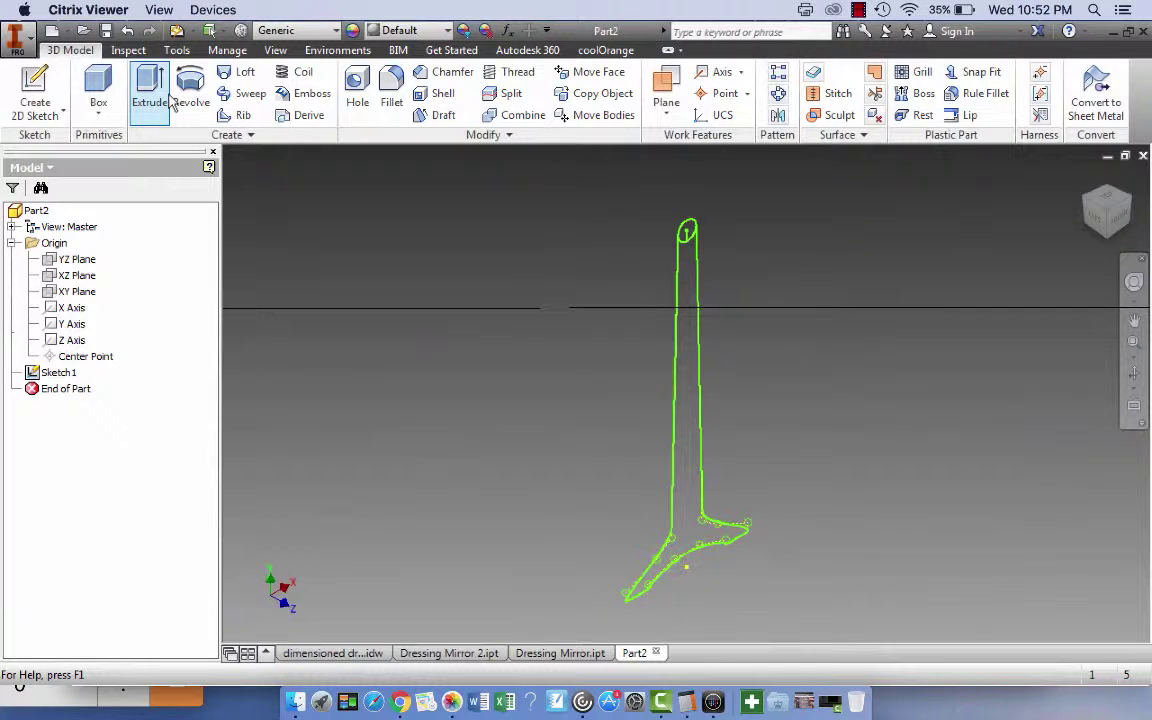
Reopen Sketch1, trim off the circle's top portion and finish the sketch
right_click(58, 376)
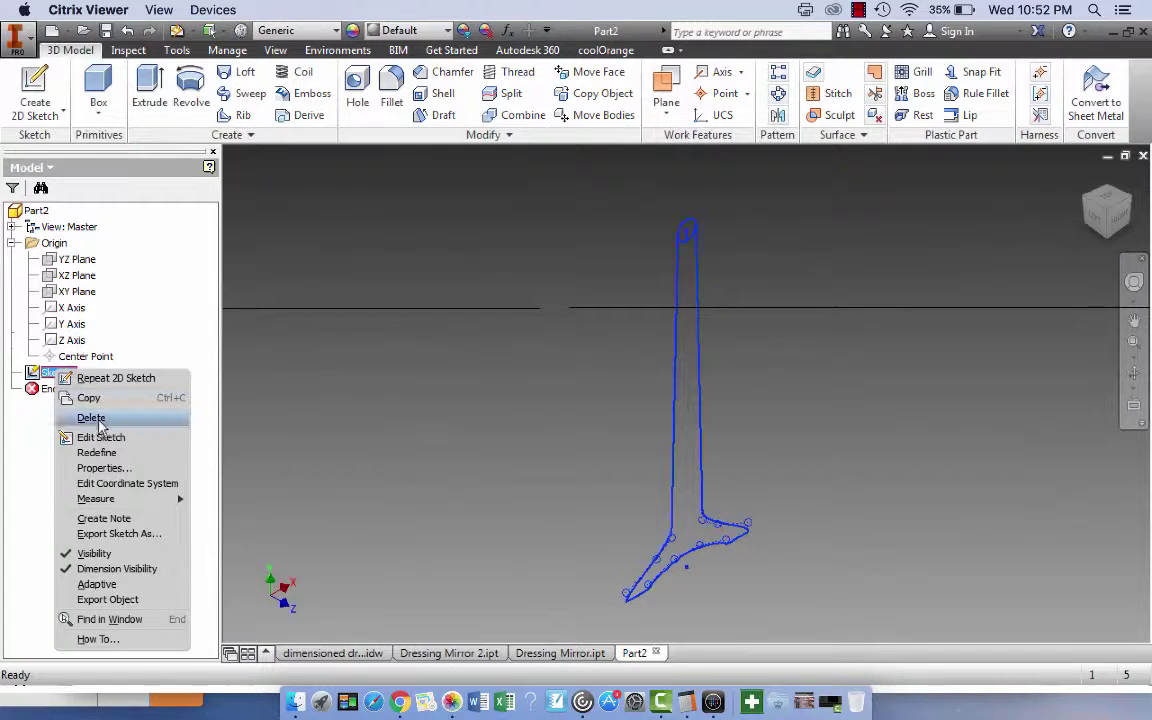
click(101, 438)
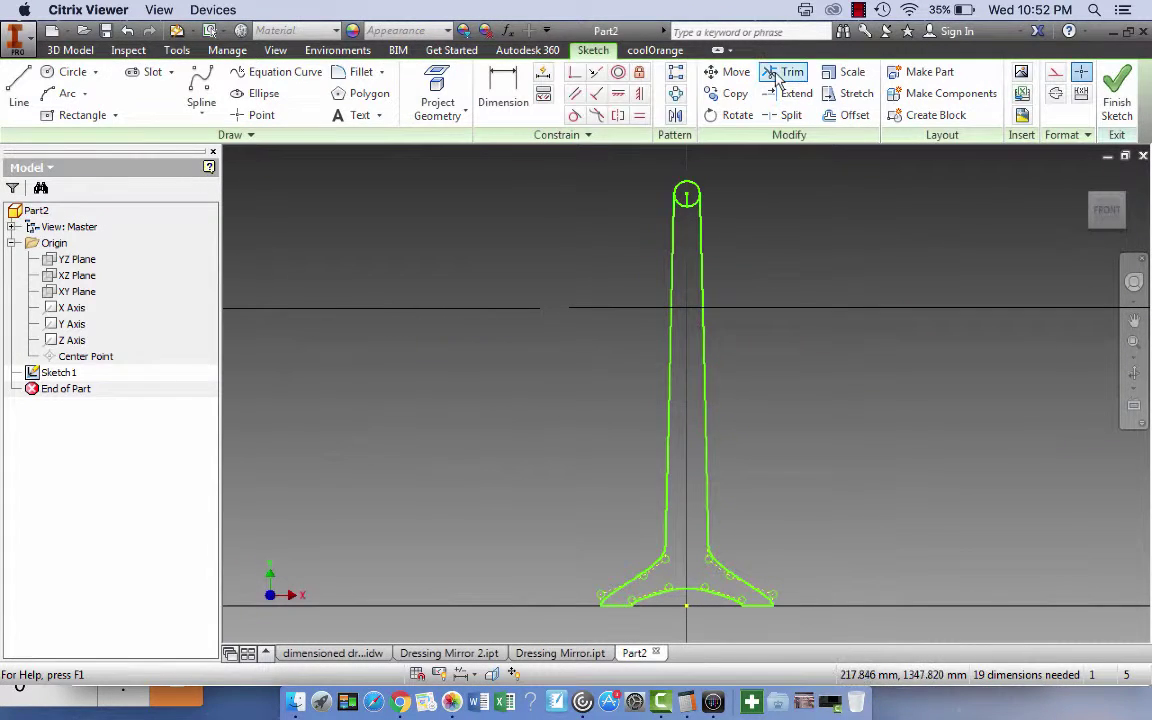
click(791, 72)
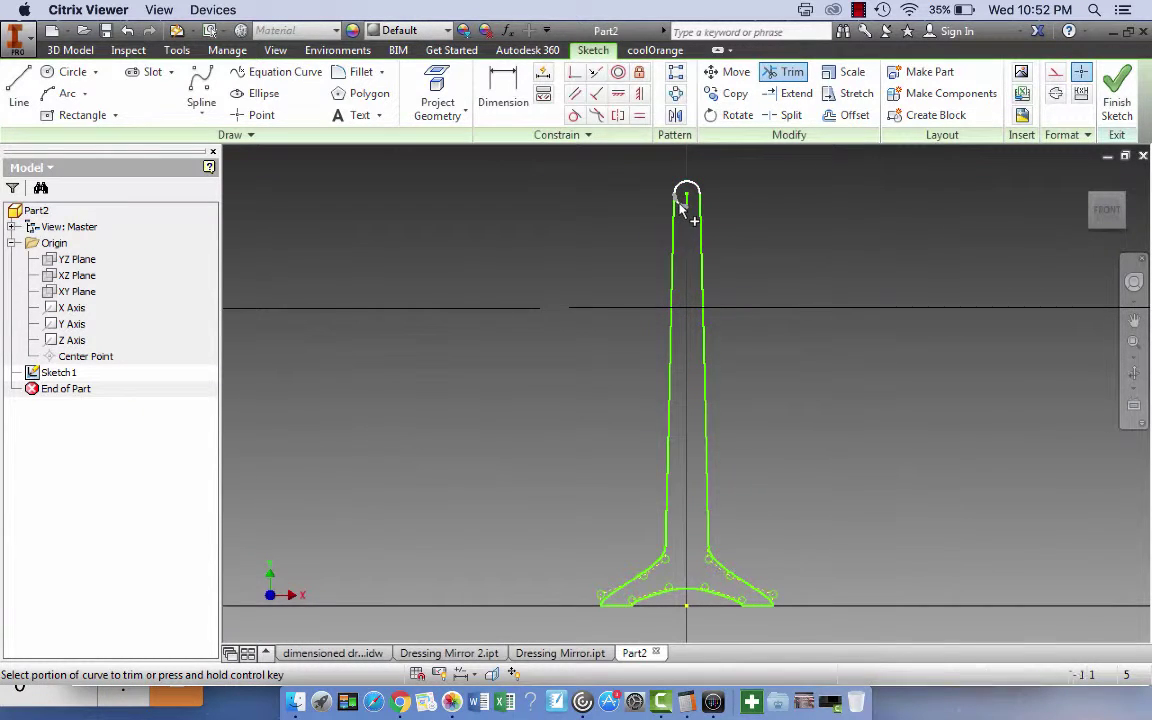
click(681, 201)
click(1116, 92)
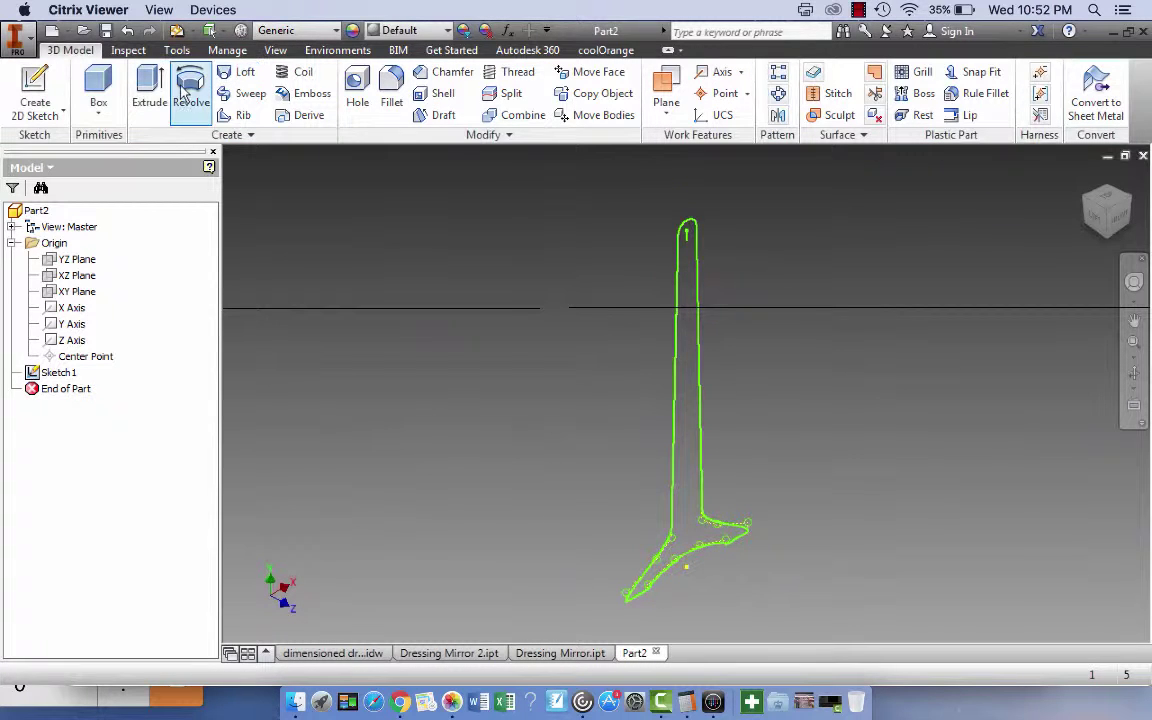
Begin extruding the stand profile with a 25 mm distance preview
click(150, 88)
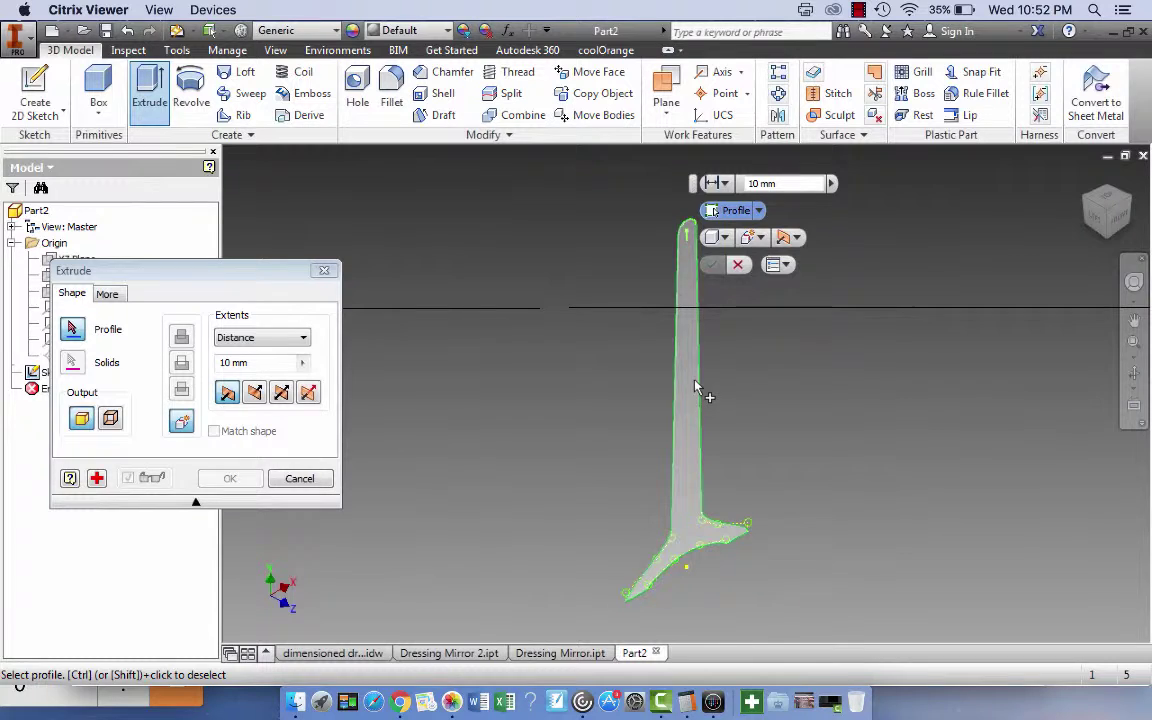
click(697, 388)
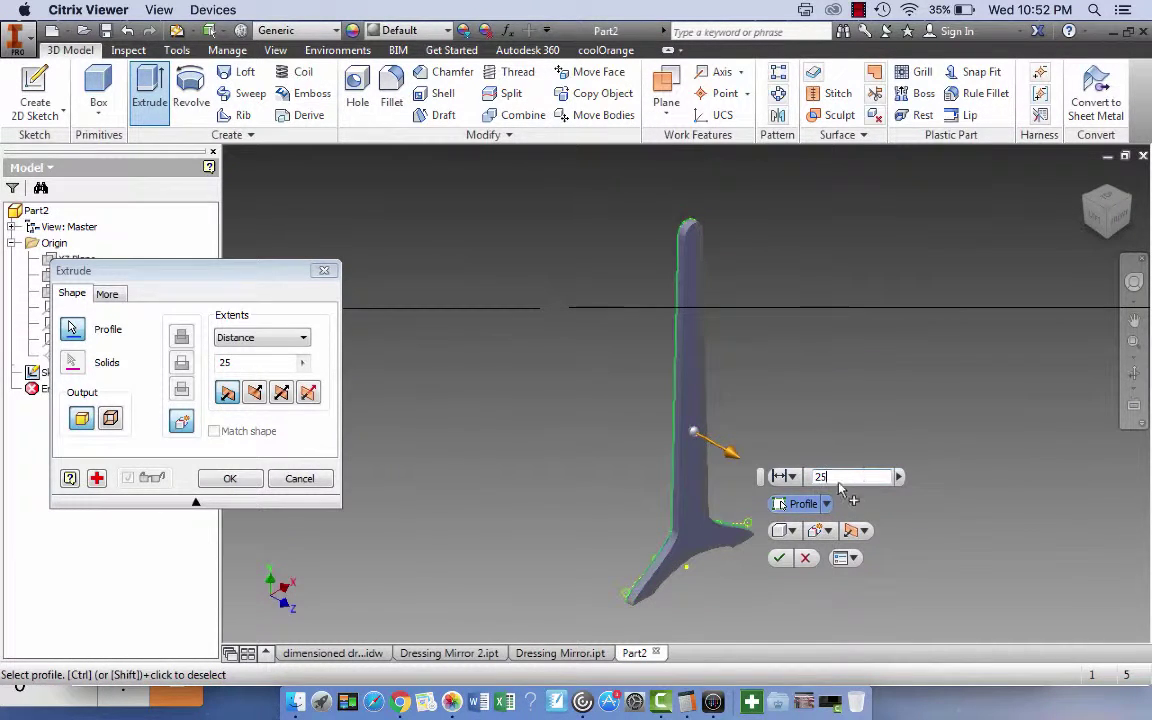
Finish the stand extrusion and add a work plane offset 21 mm from its flat face
click(779, 557)
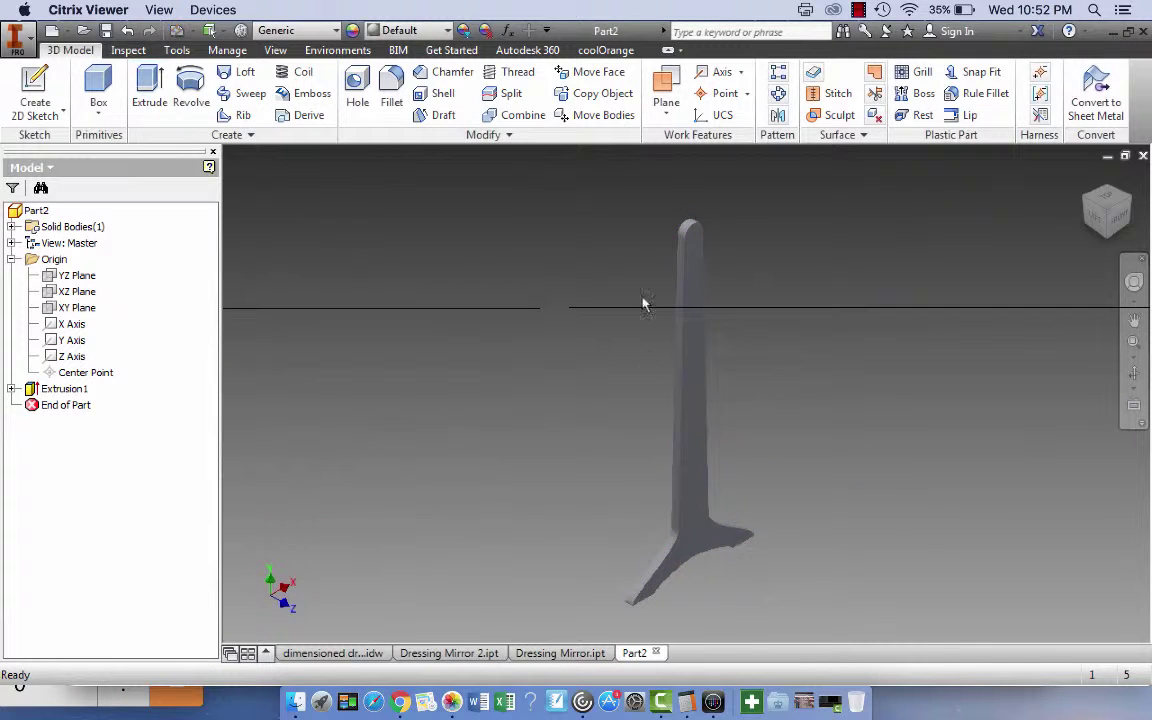
click(666, 114)
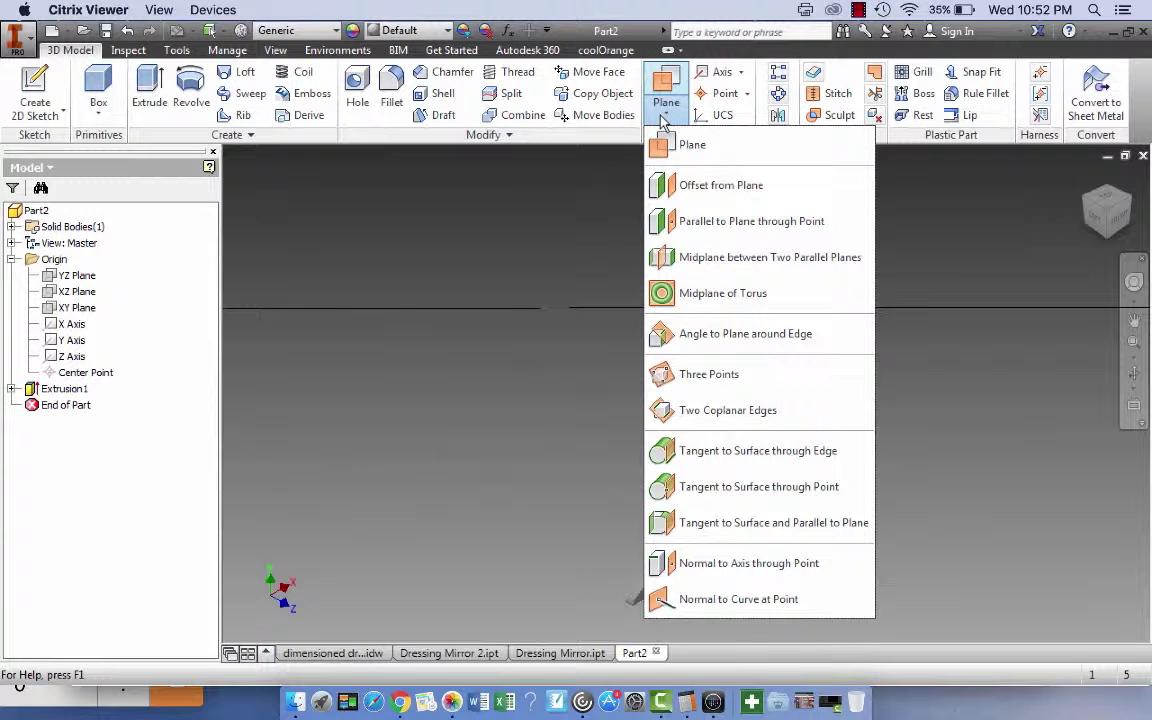
click(710, 185)
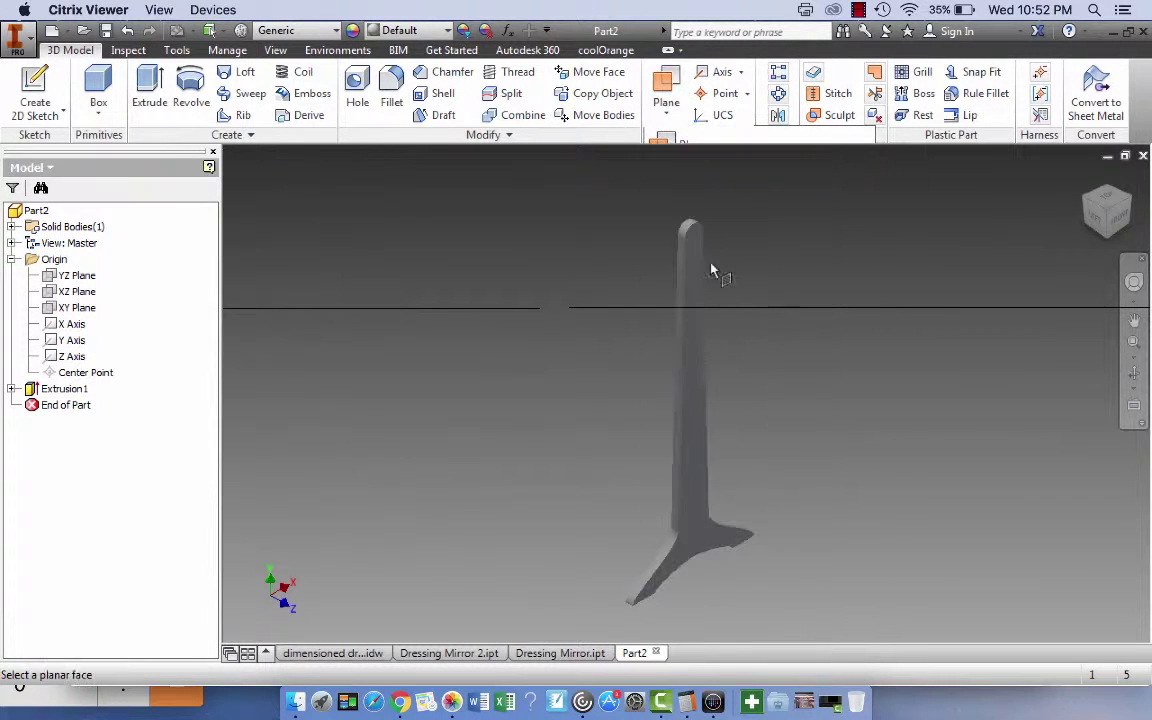
click(698, 412)
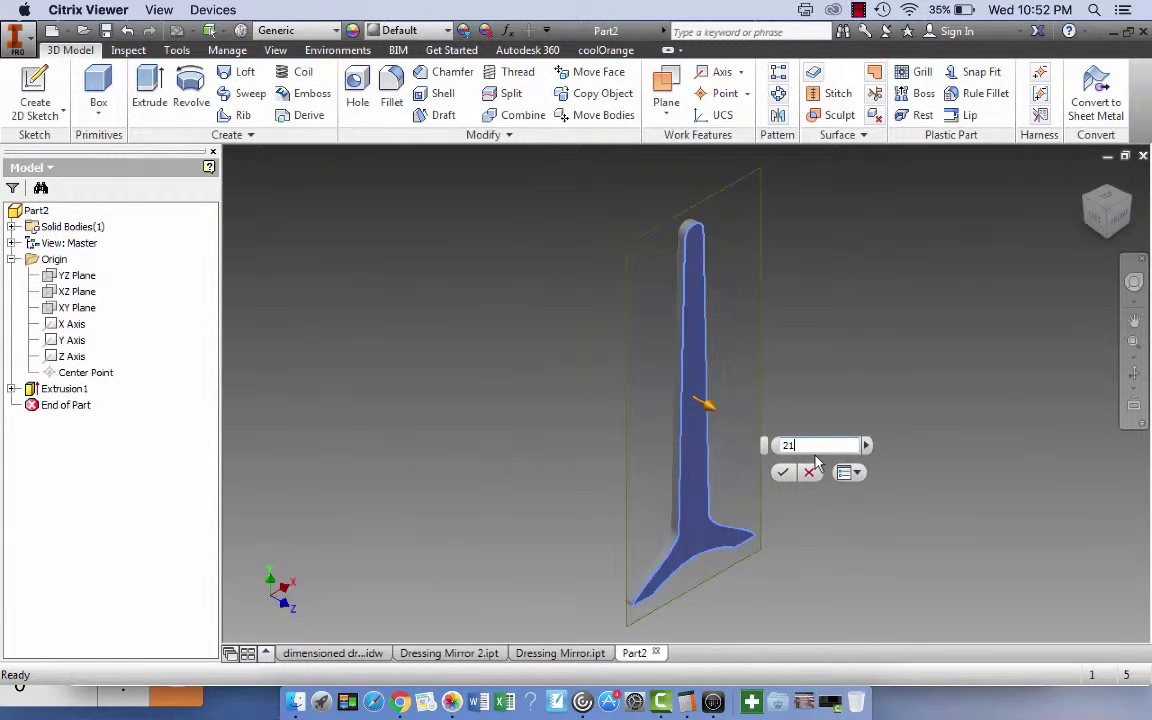
key(Return)
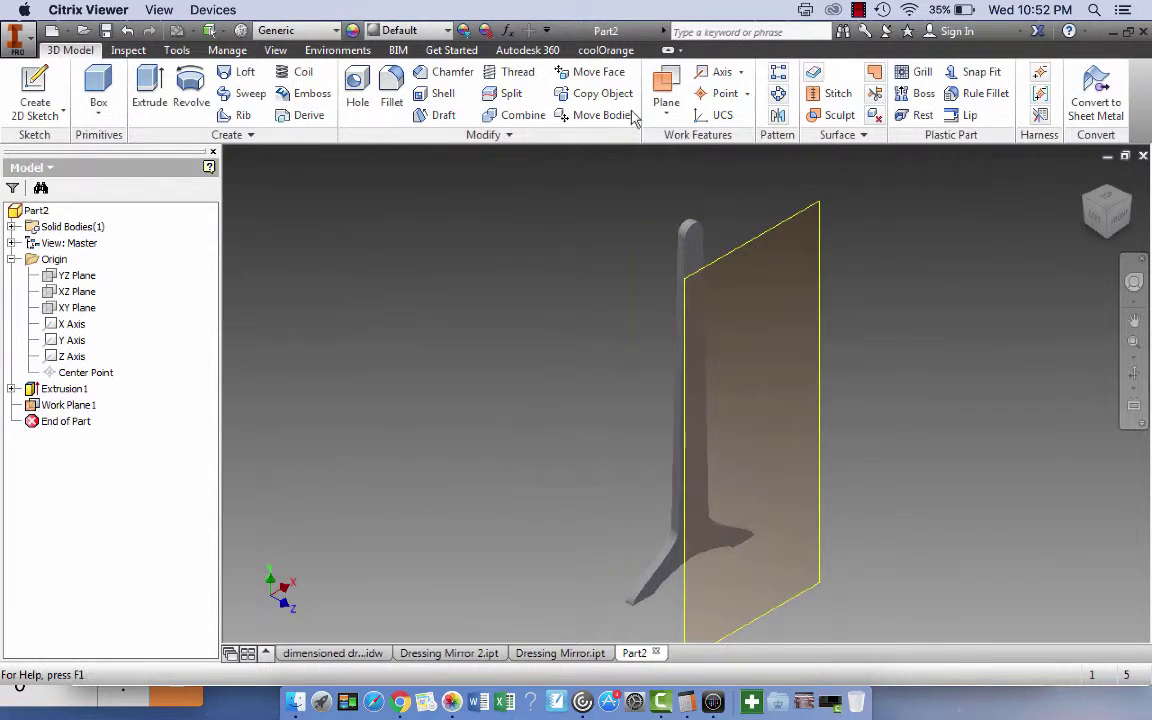
Mirror Extrusion1 about Work Plane1 into a second stand, then hide Work Plane1
click(779, 116)
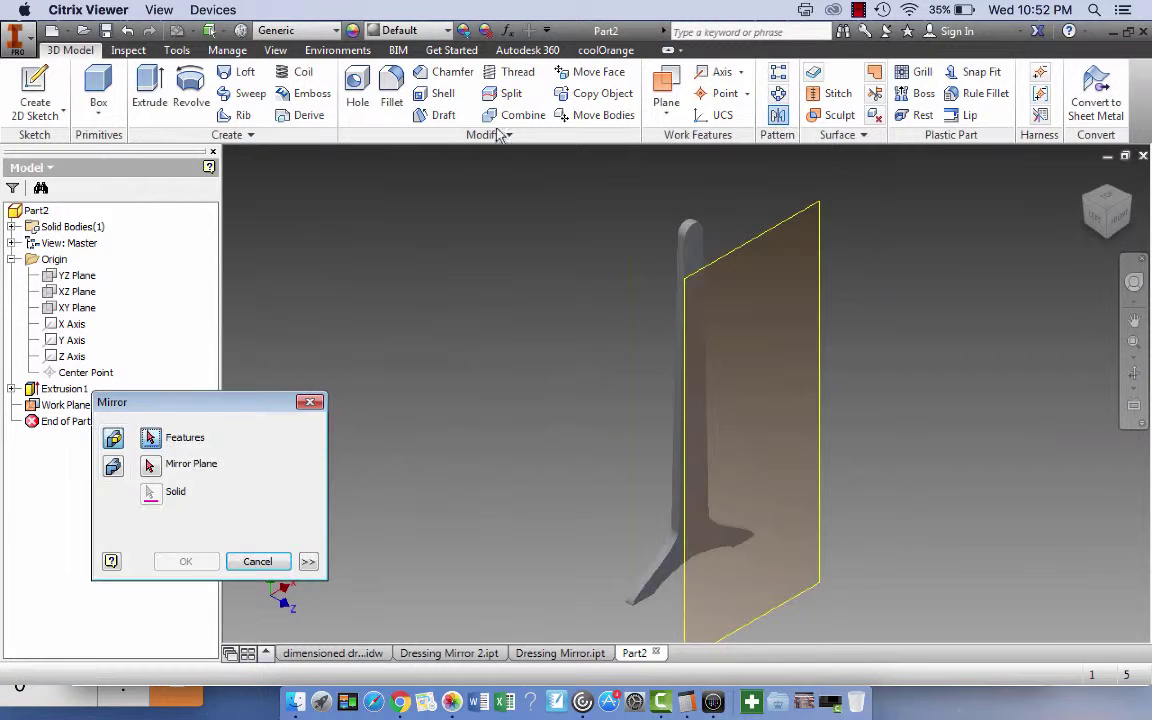
click(700, 262)
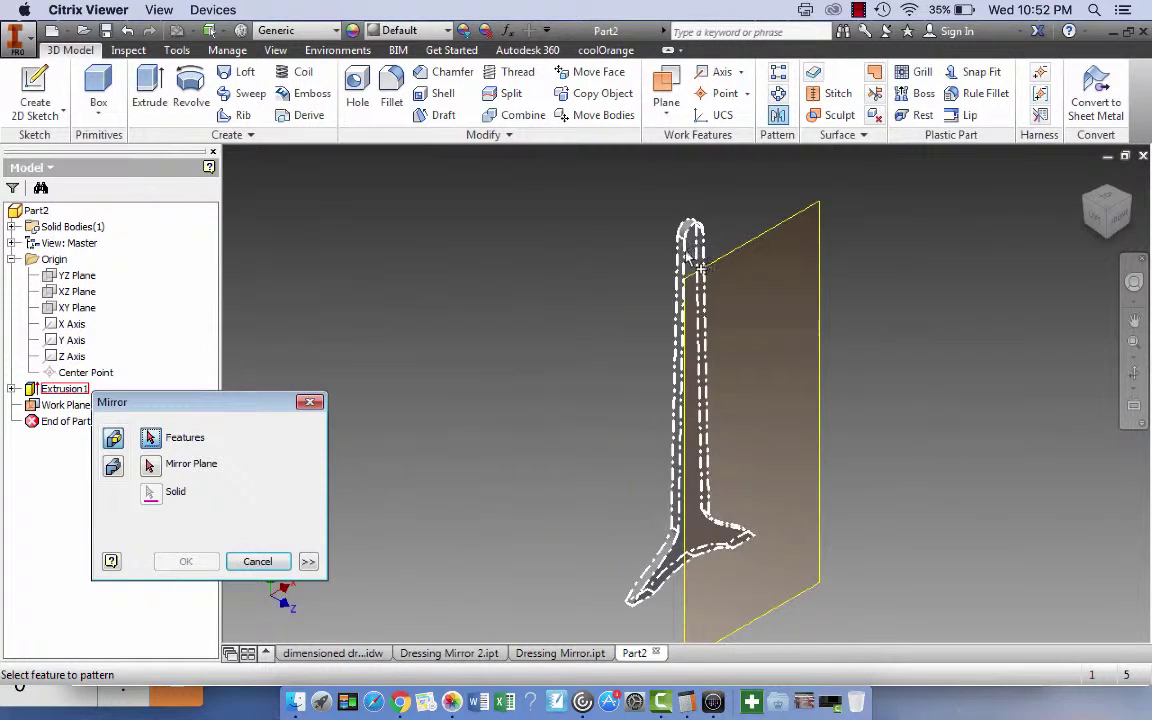
click(152, 467)
click(818, 208)
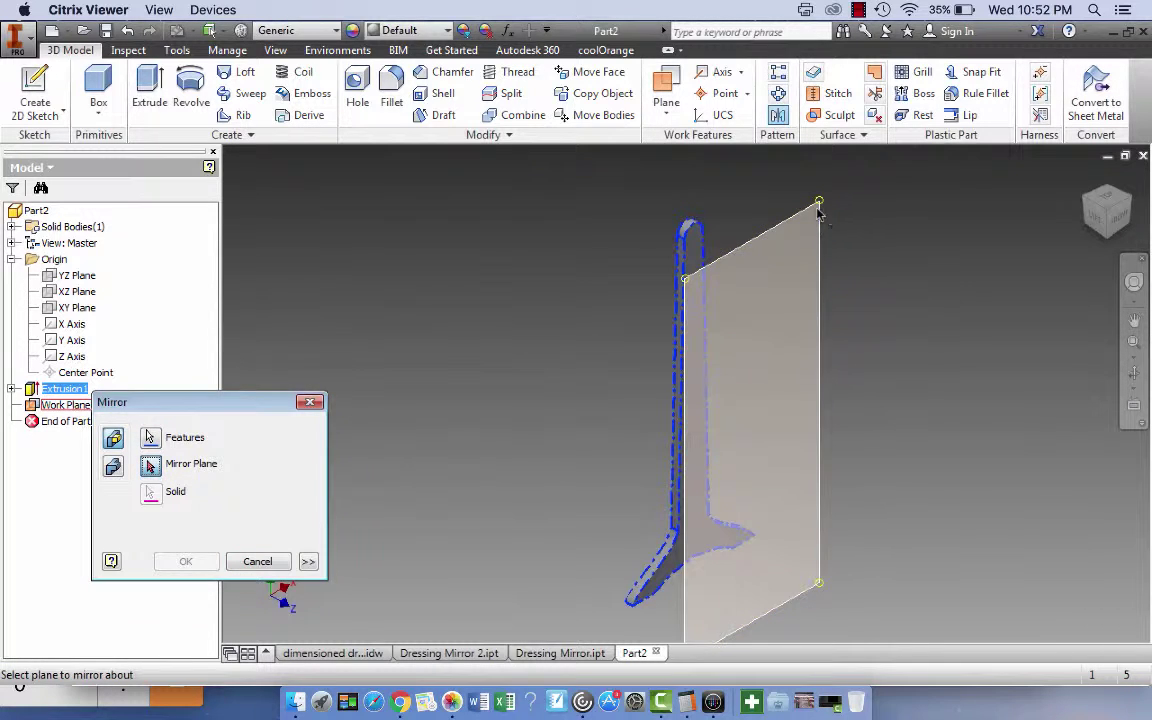
click(198, 562)
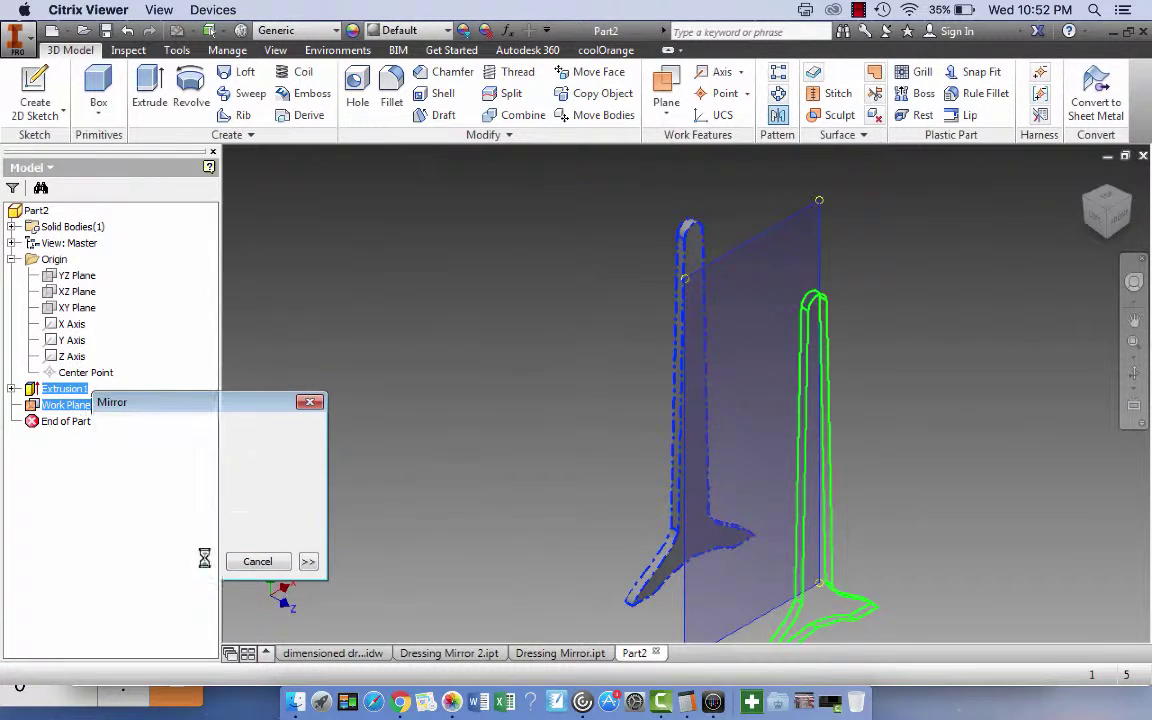
right_click(55, 408)
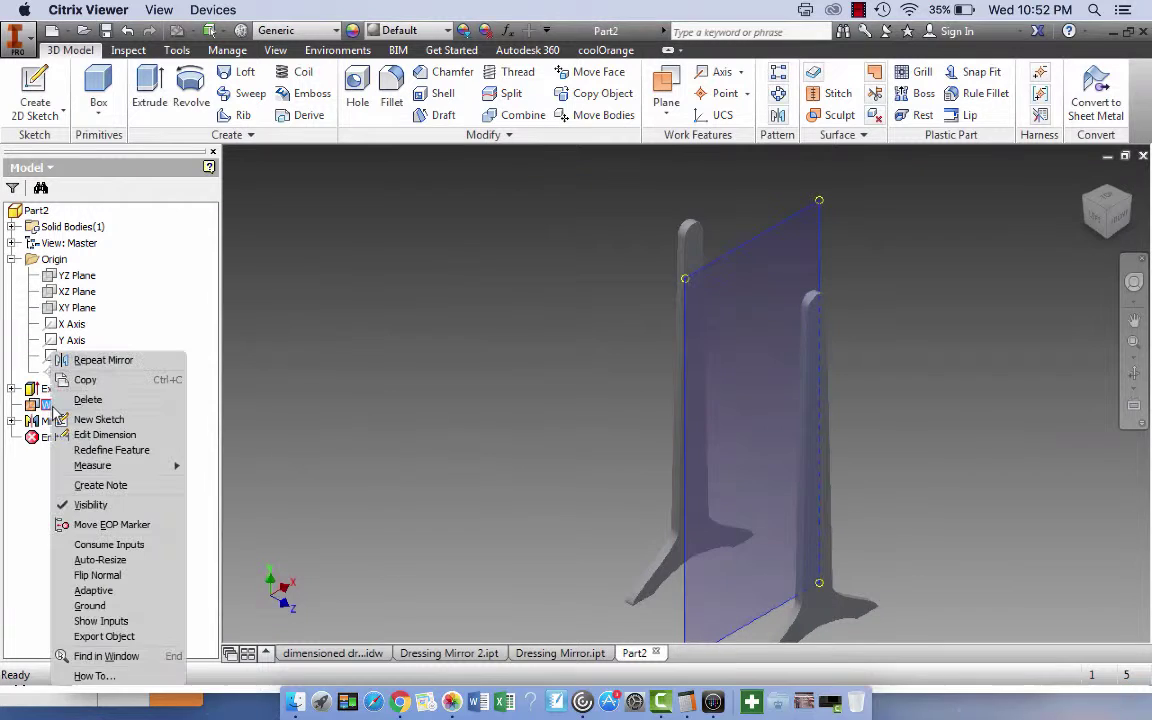
click(95, 504)
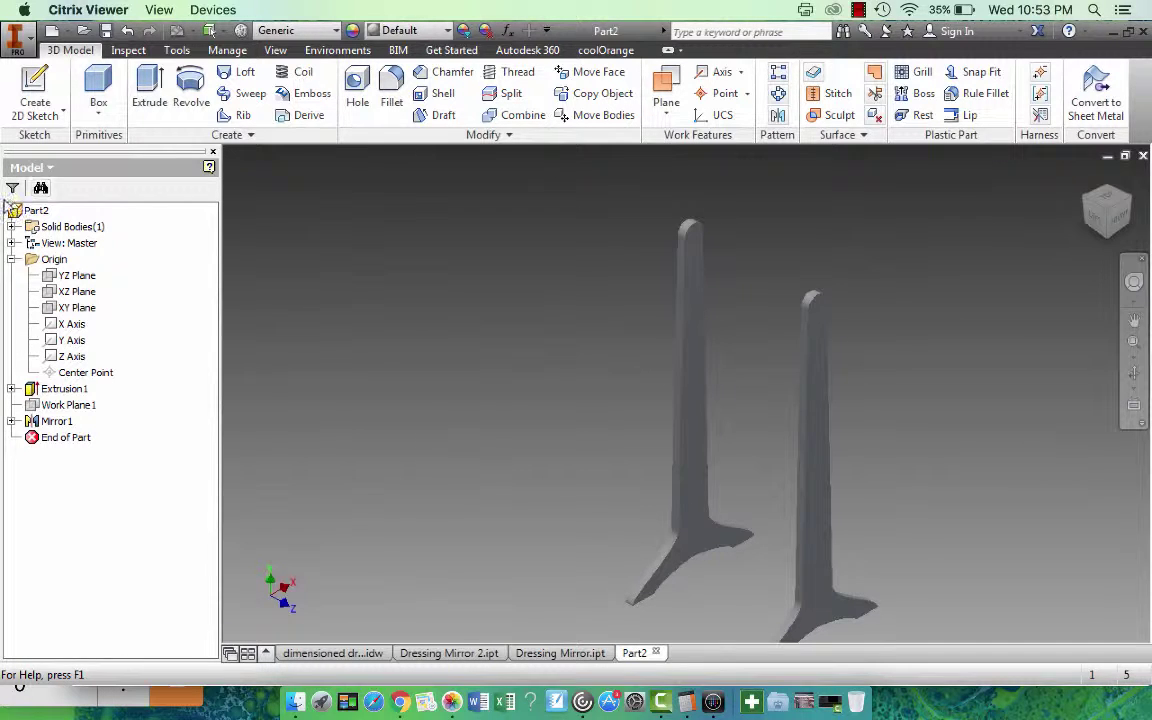
click(76, 284)
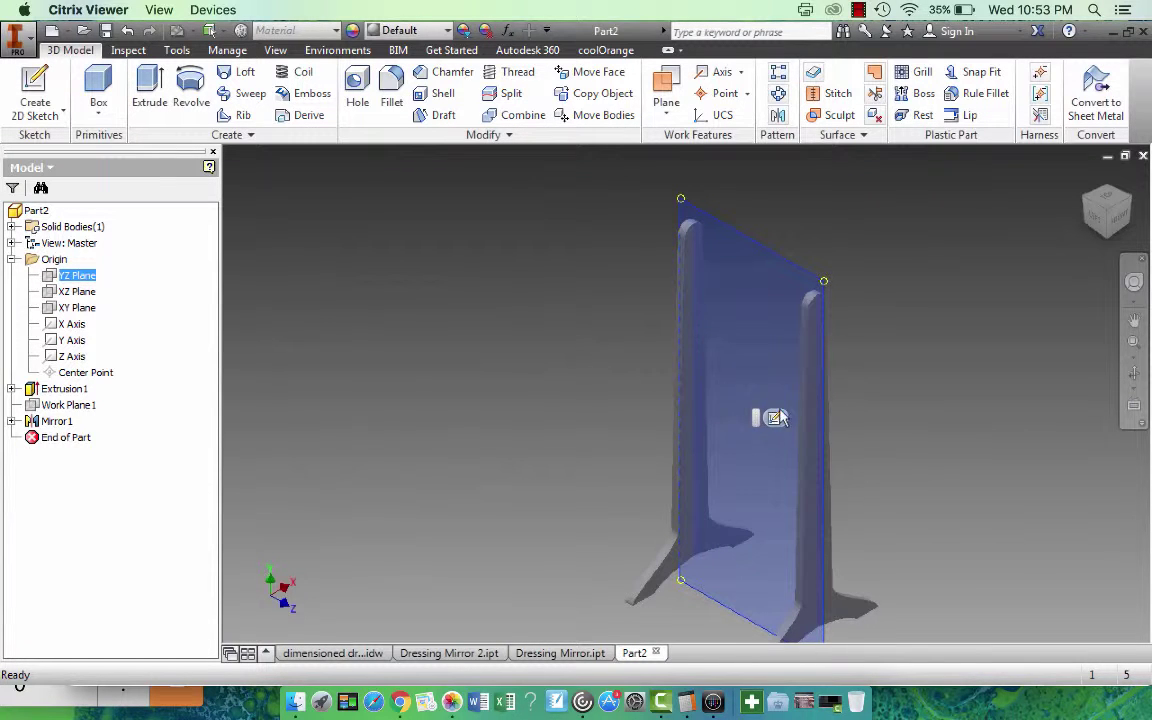
click(1119, 218)
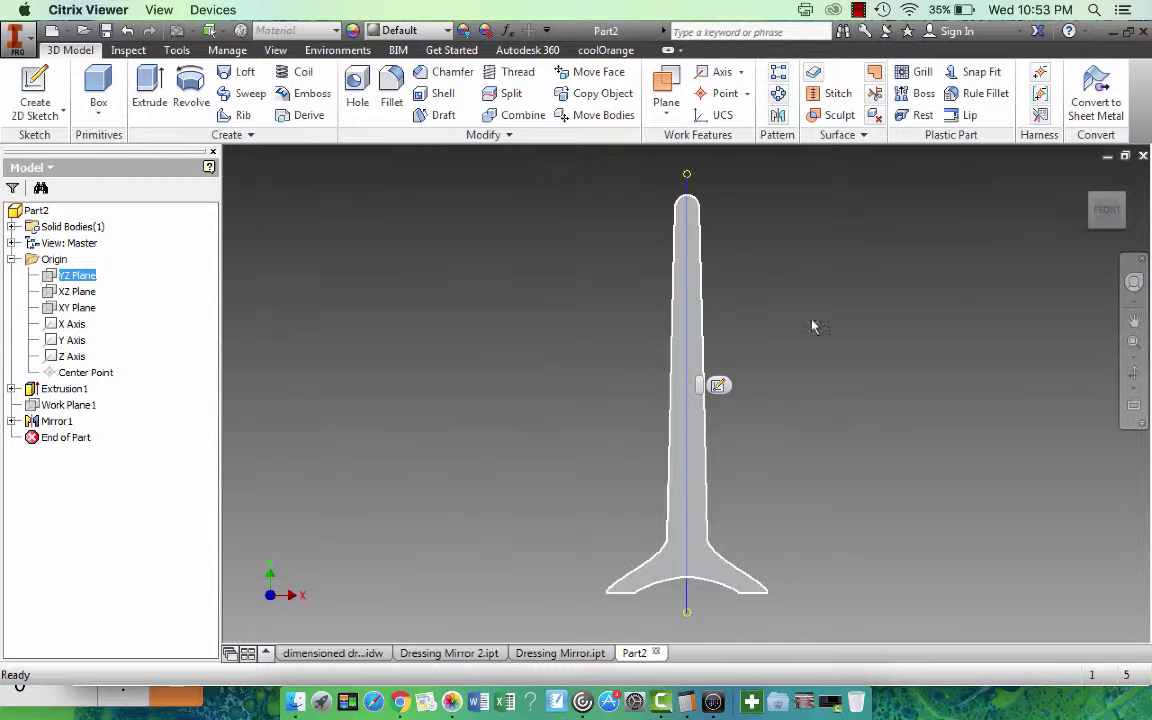
key(Escape)
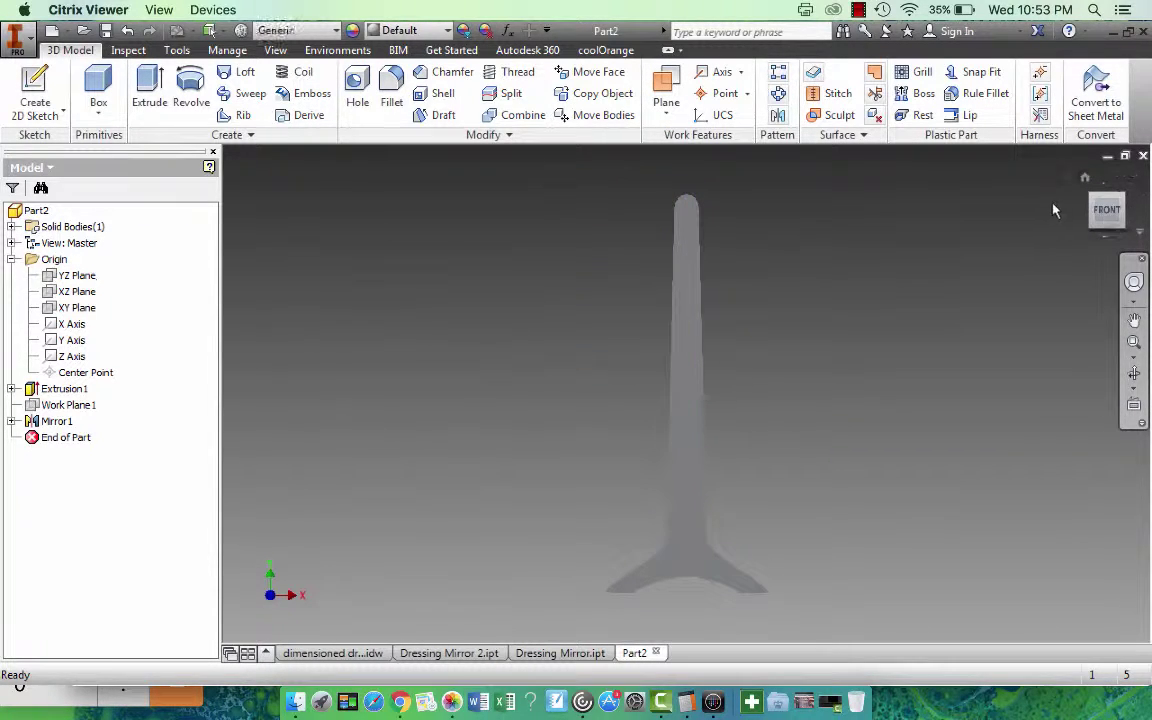
click(1097, 205)
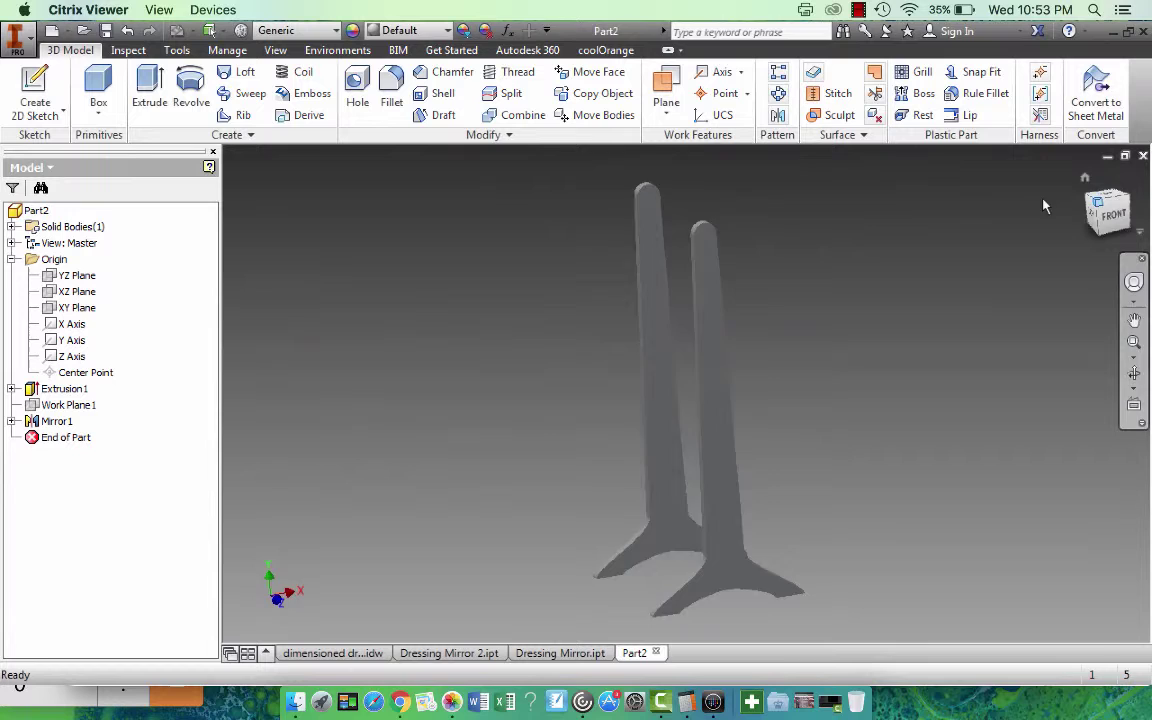
click(76, 275)
Start a YZ Plane sketch in the Right view and project both stands' inner edges
click(709, 381)
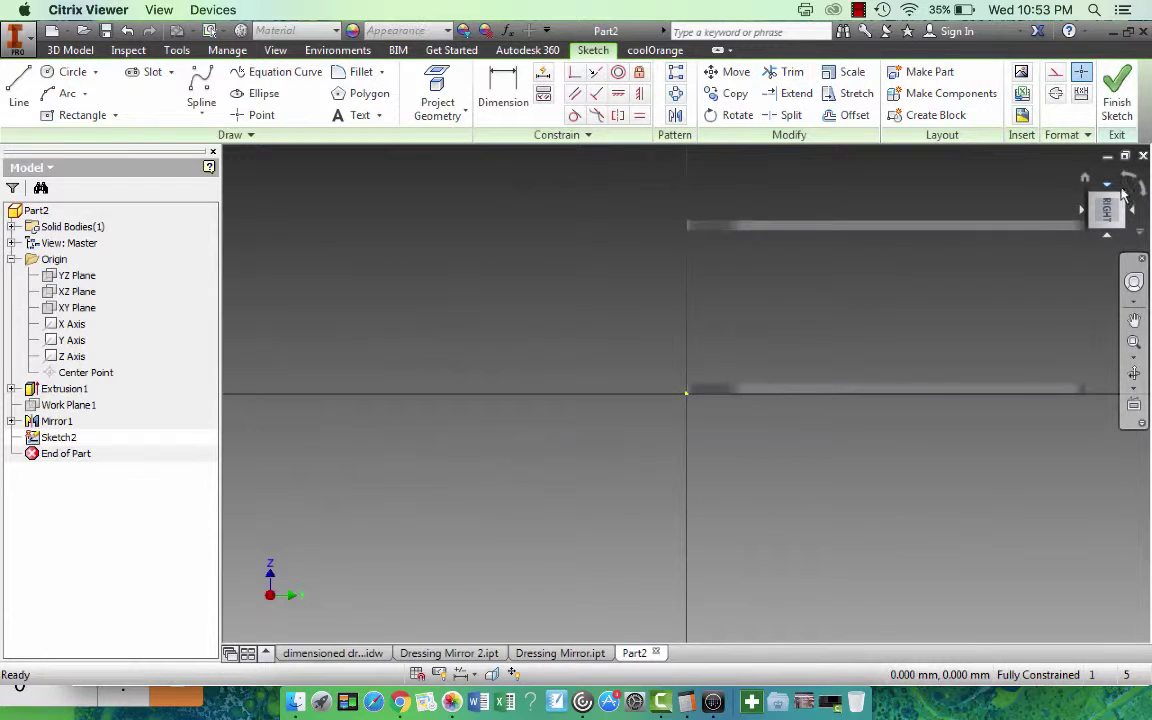
click(1082, 180)
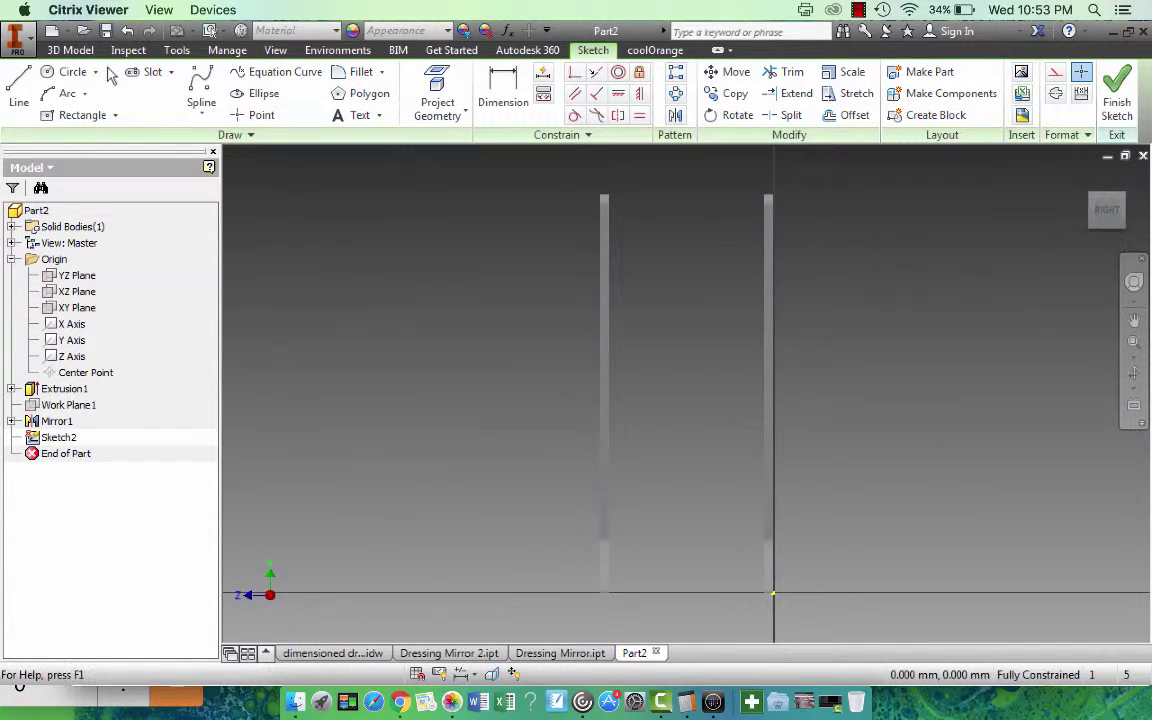
click(445, 80)
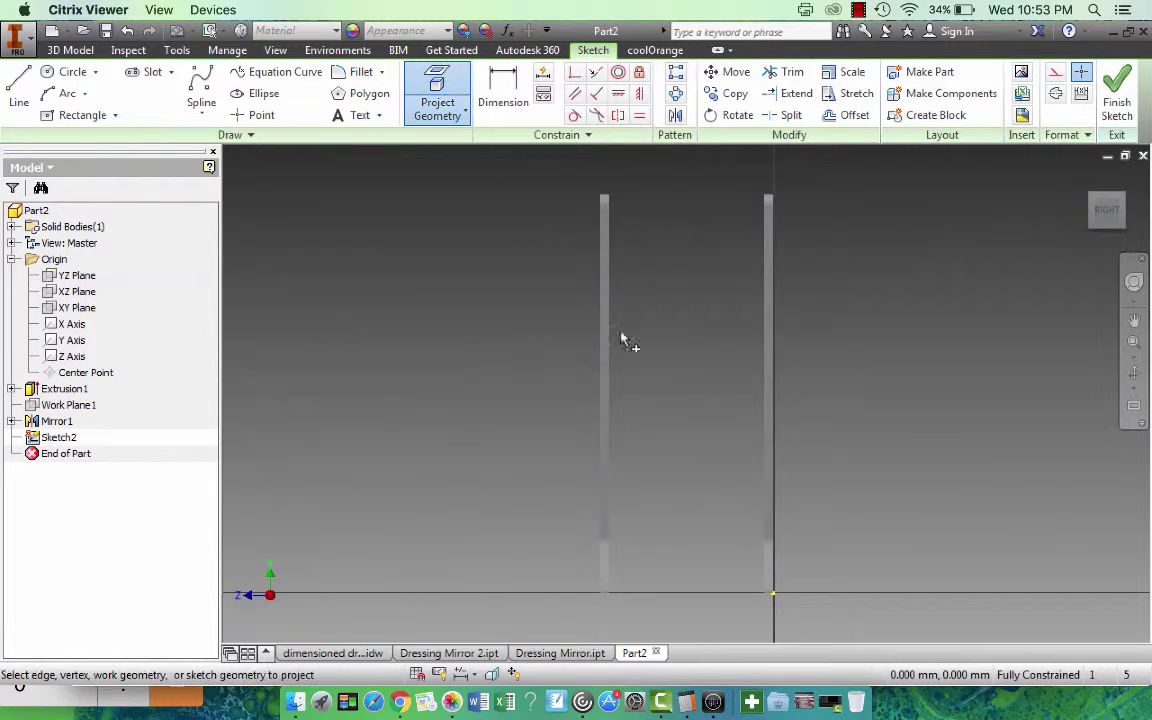
click(612, 402)
click(760, 392)
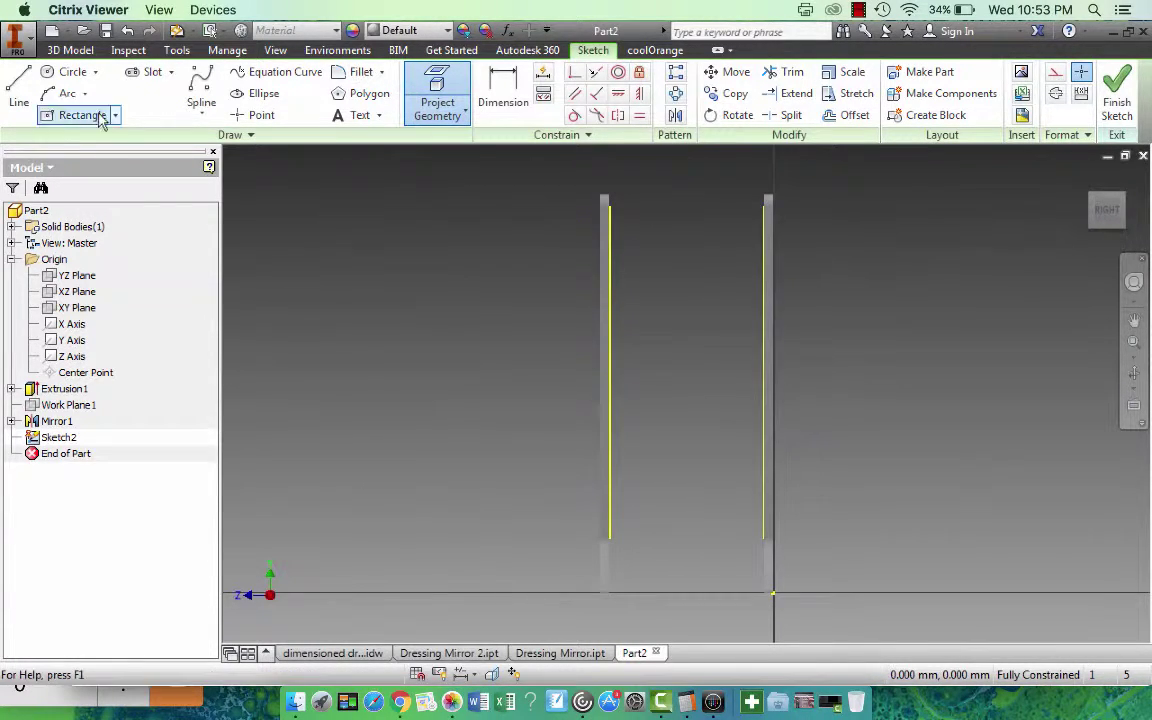
Try a two-point rectangle 75 high at the left edge bottom, then undo it
click(82, 115)
click(114, 115)
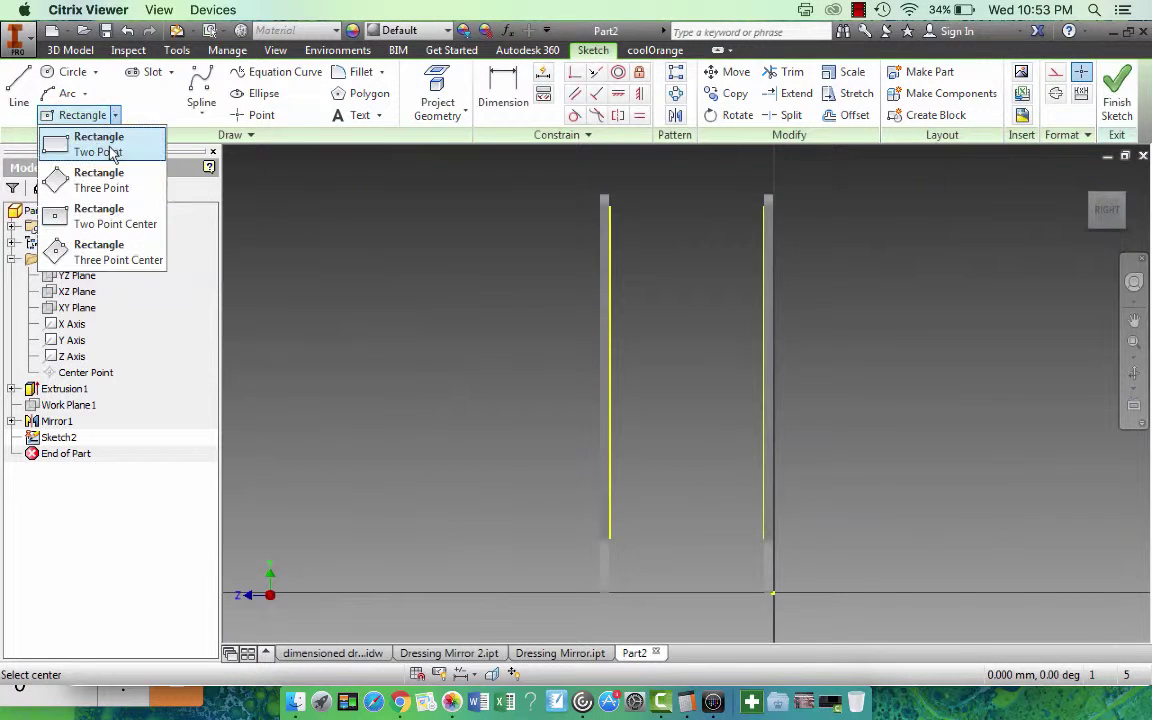
click(97, 150)
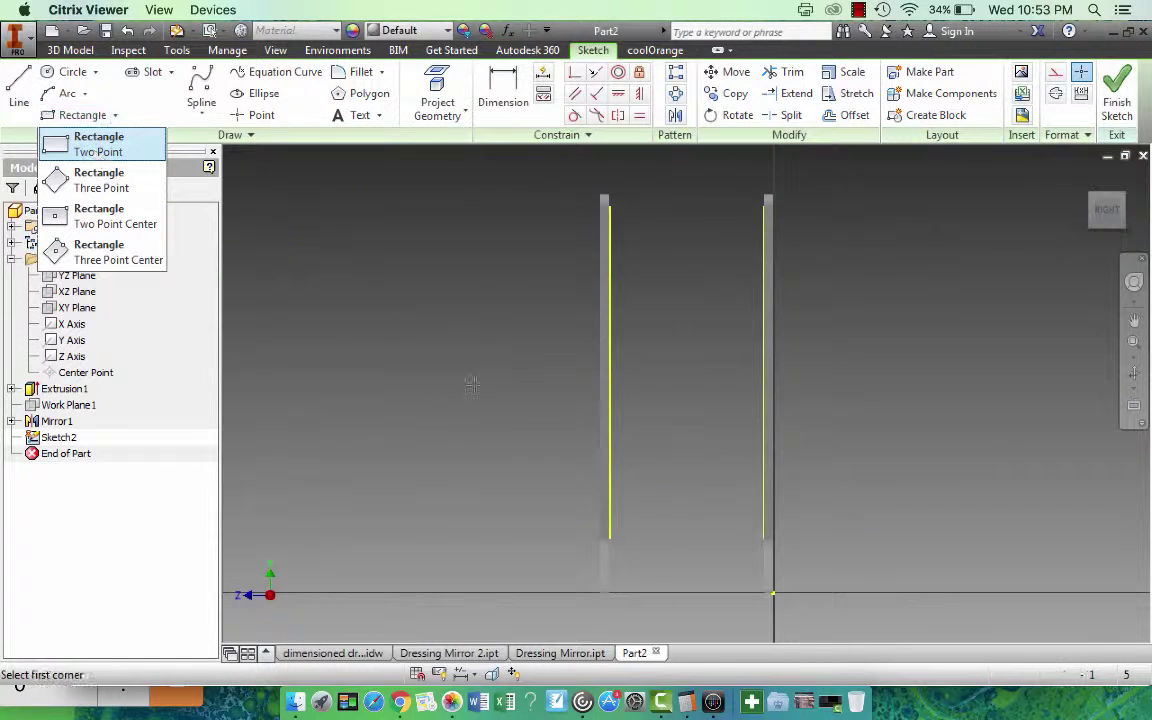
click(609, 537)
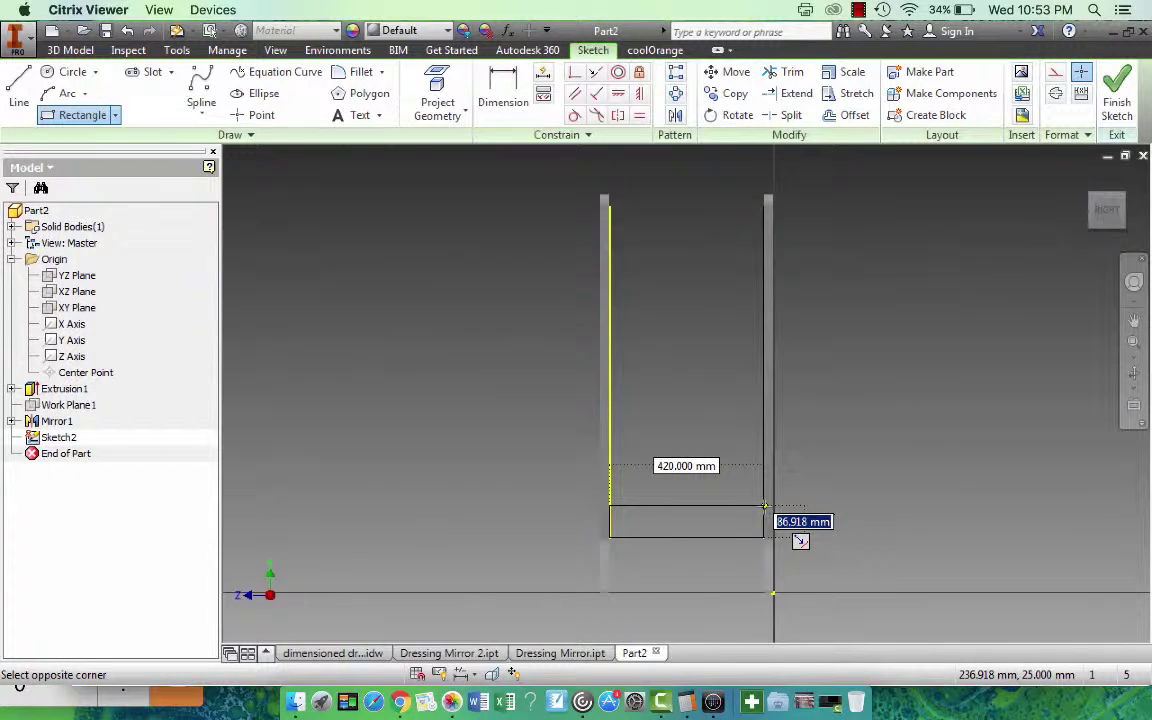
key(Tab)
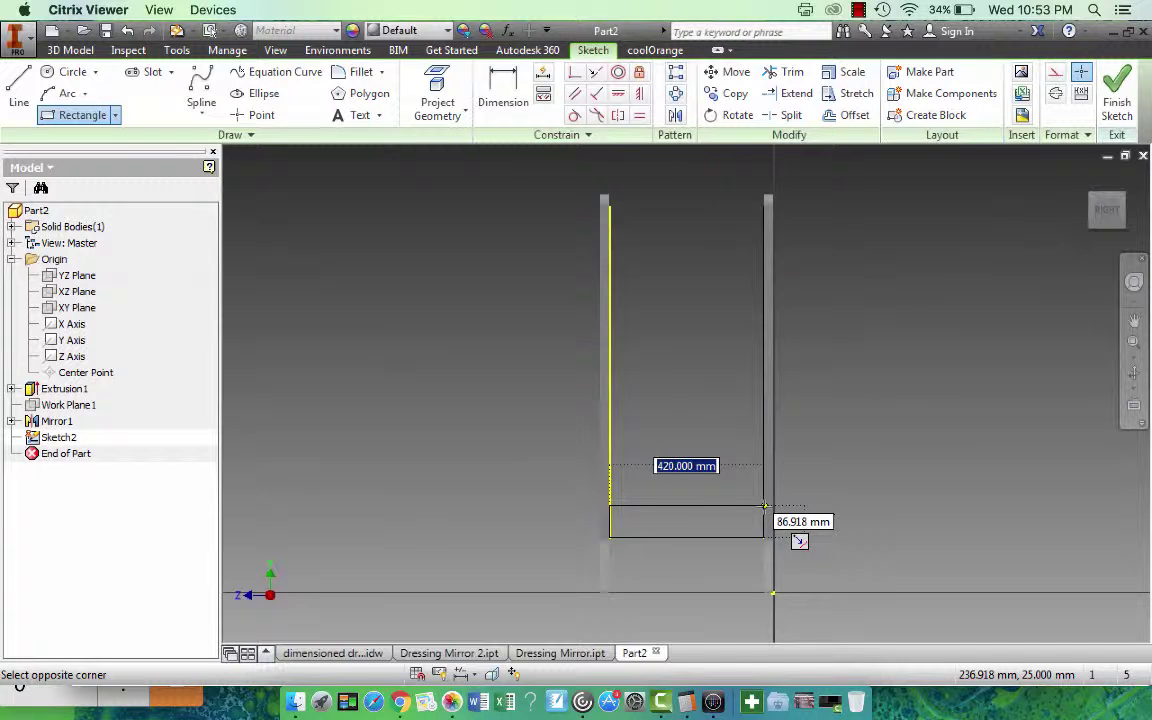
text(75)
key(Return)
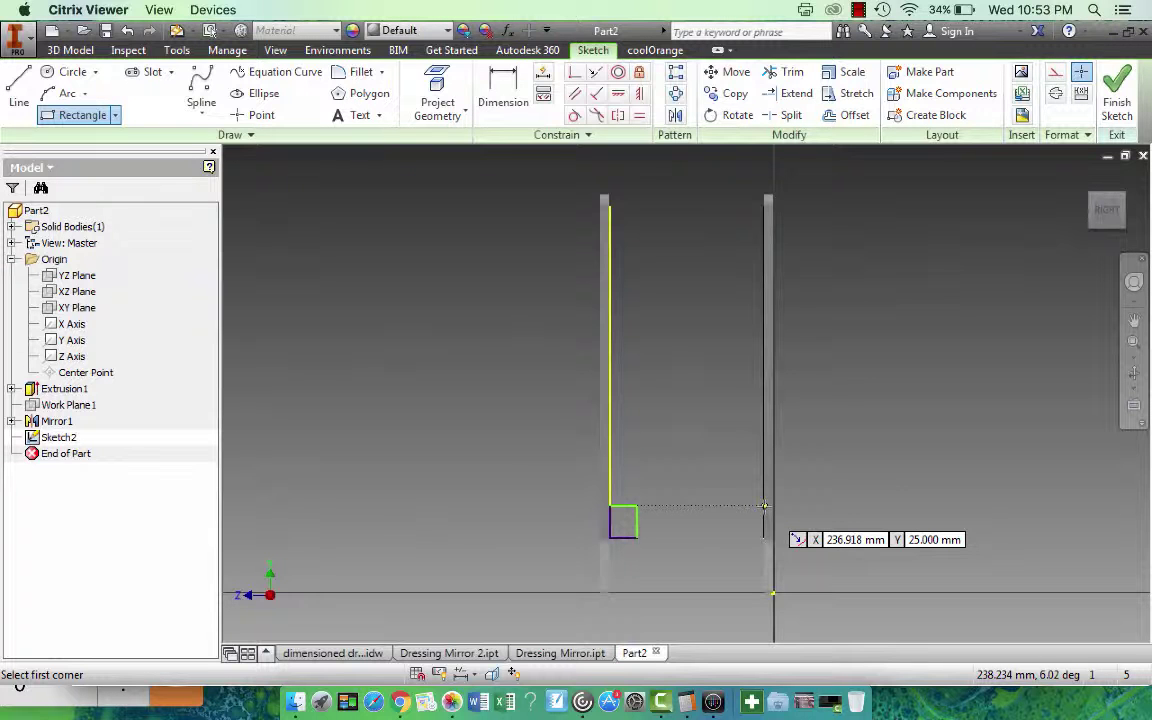
key(Escape)
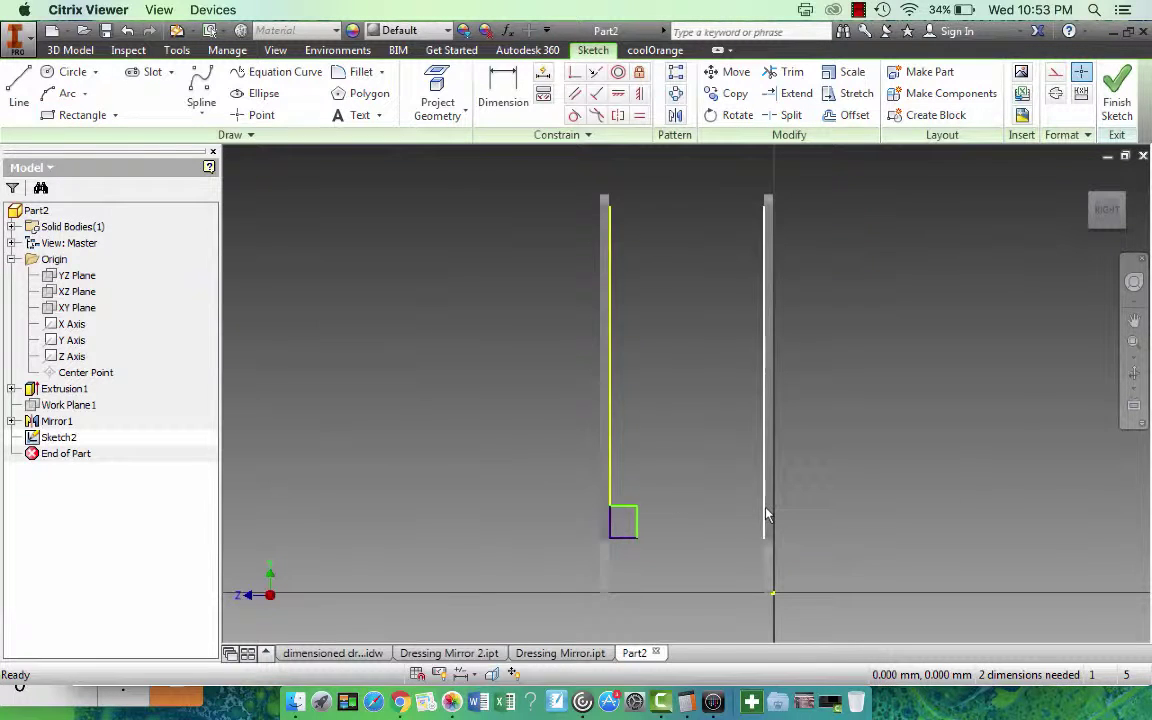
key(ctrl+z)
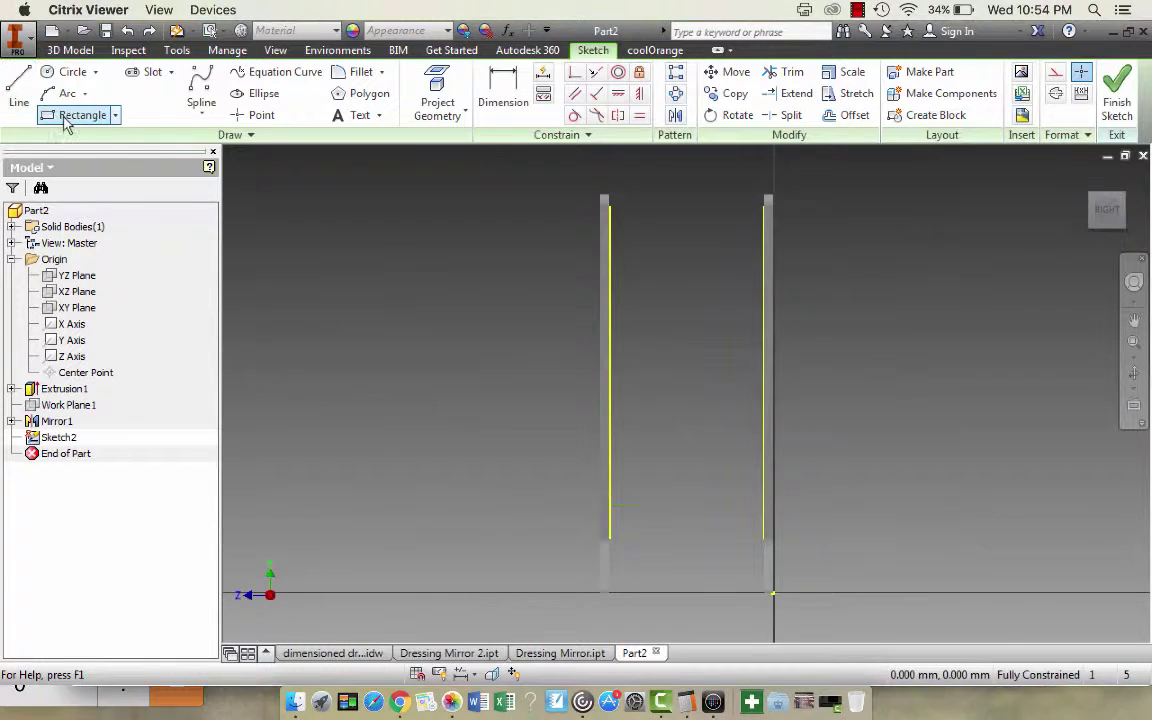
Draw a 420 × 75 mm rectangle from the left stand's bottom edge and finish Sketch2
click(70, 116)
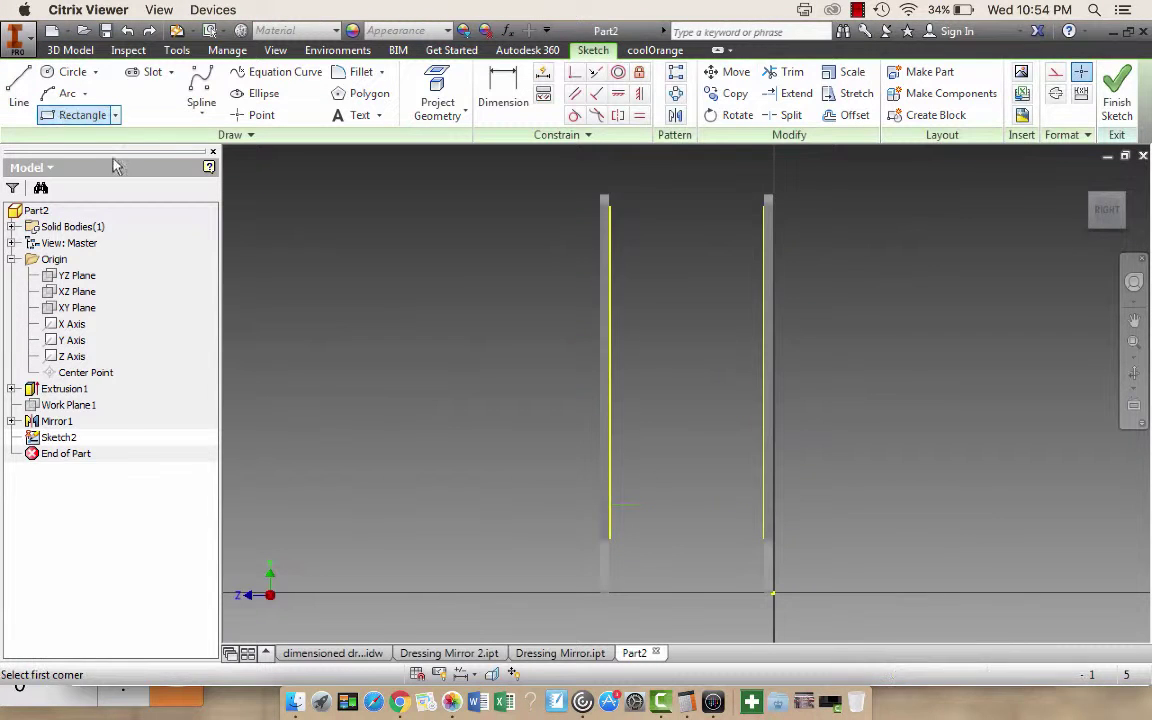
click(610, 537)
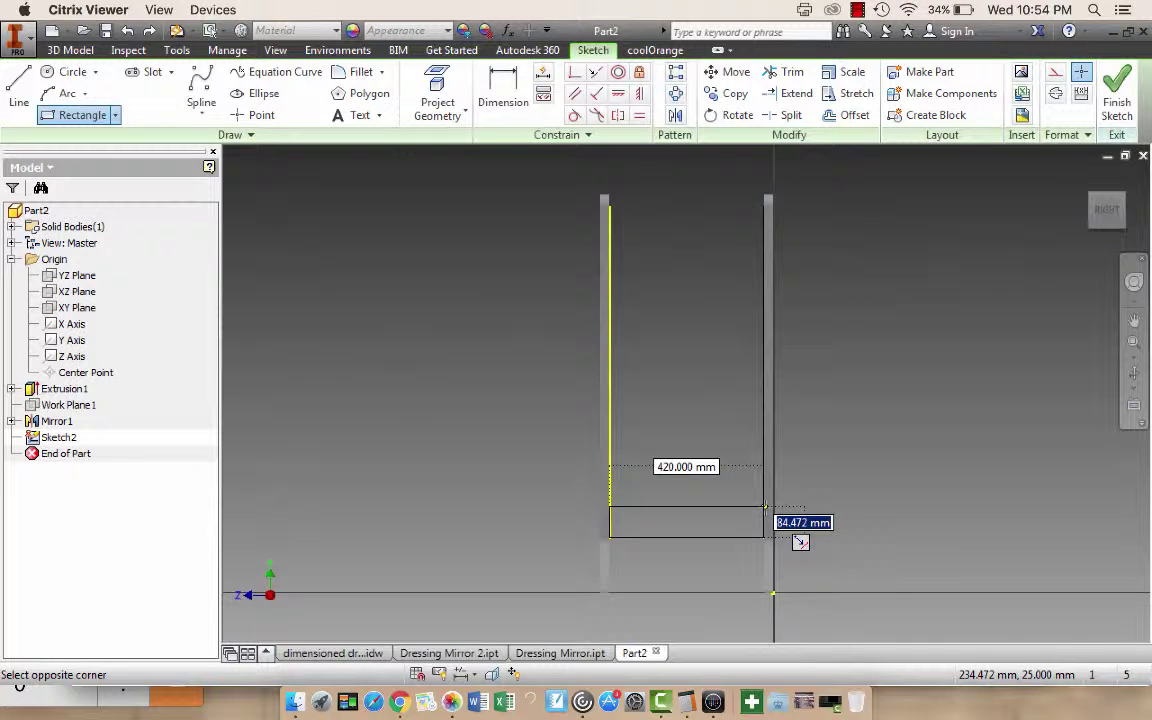
text(75)
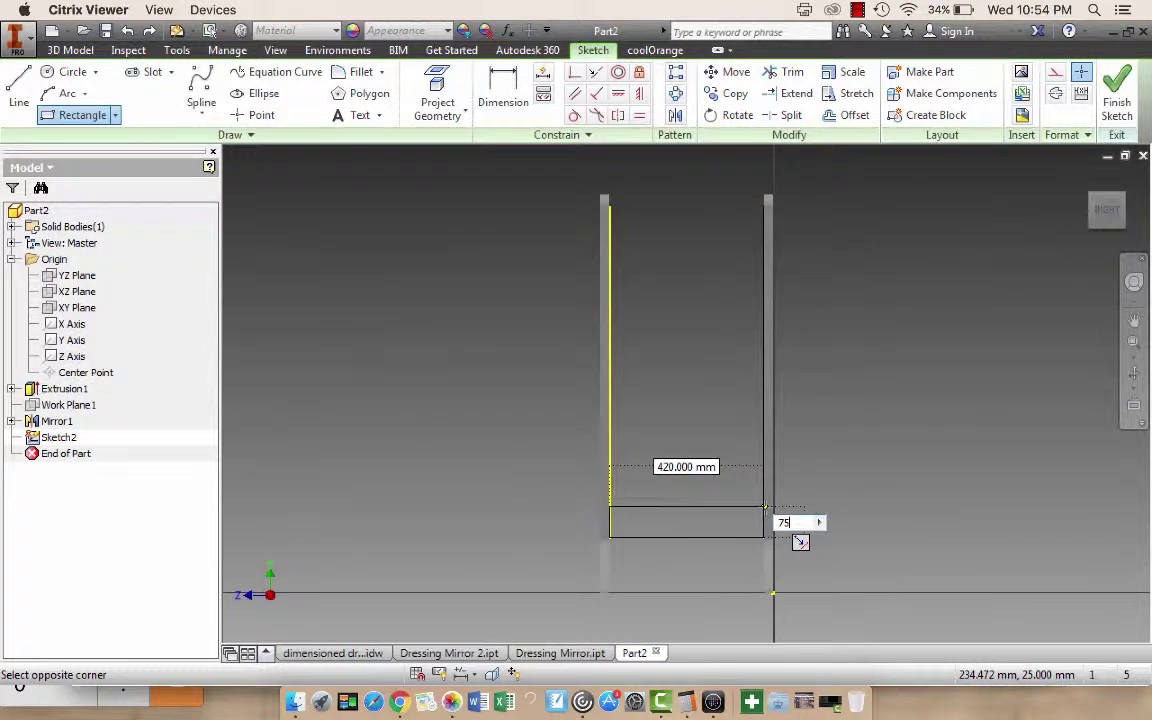
key(Tab)
text(42)
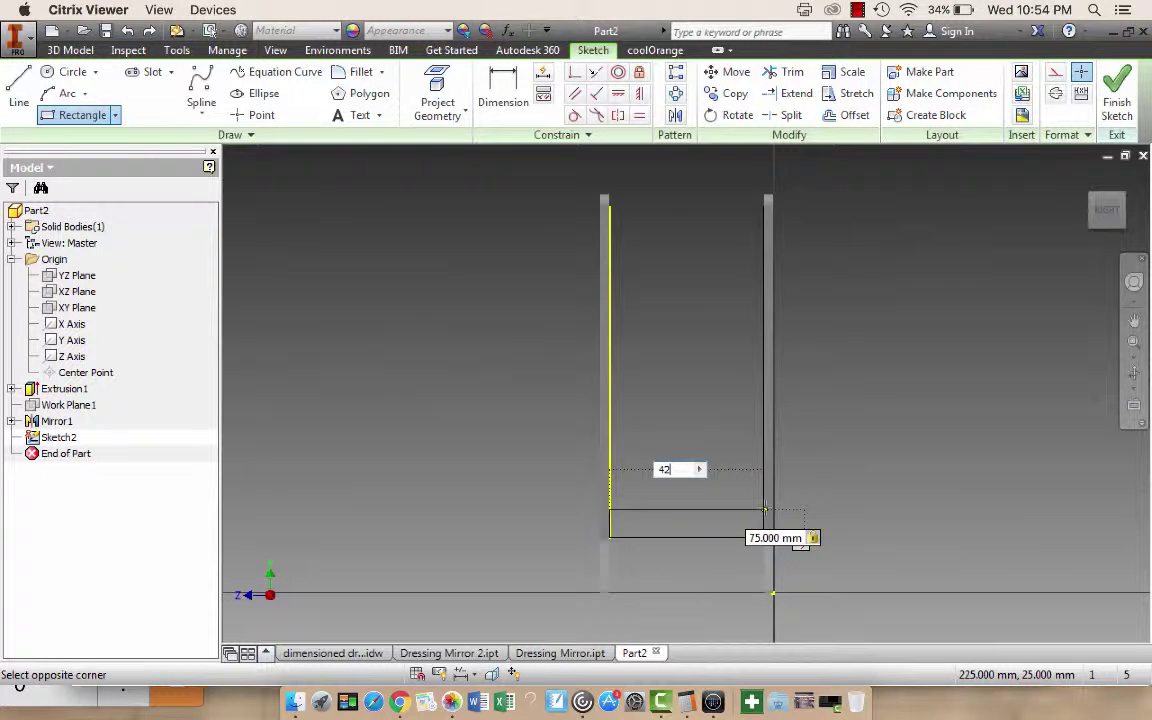
key(Return)
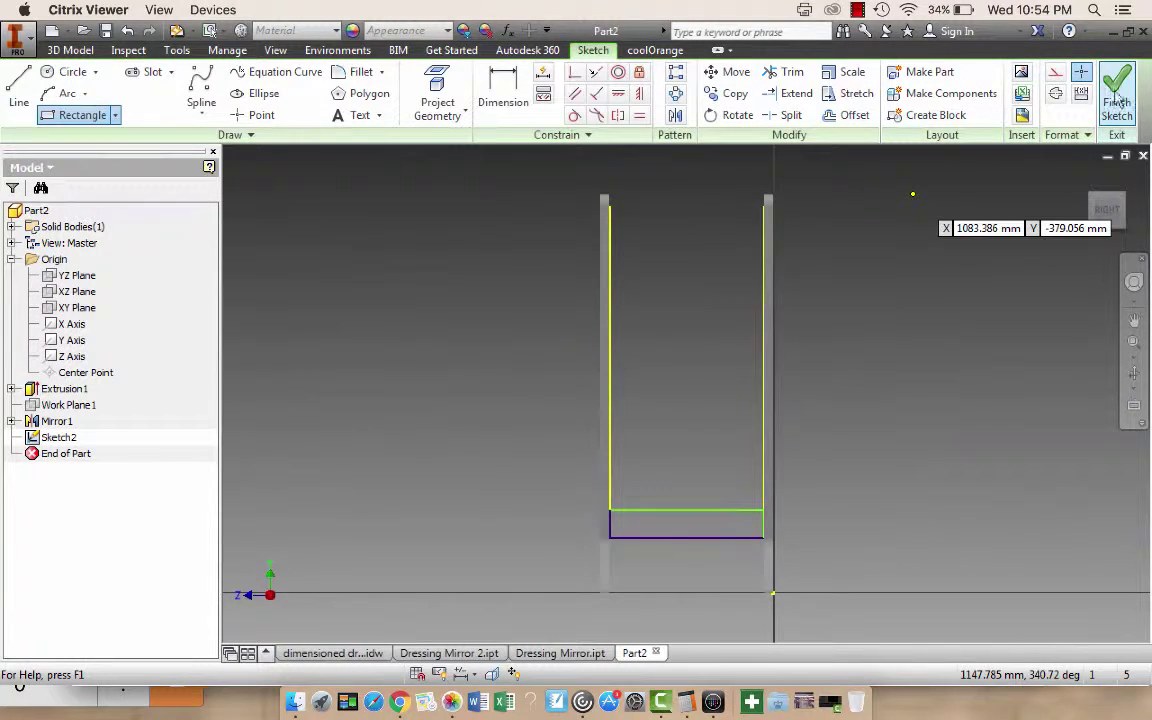
click(1115, 97)
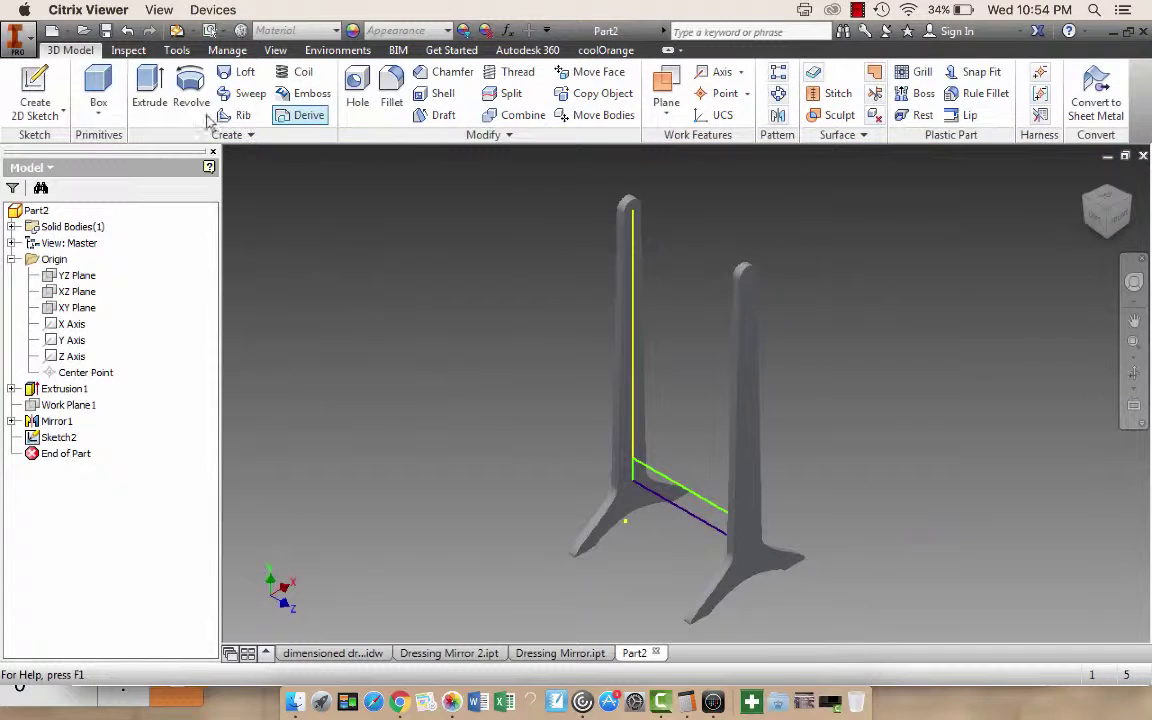
Extrude the crossbar profile 25 mm symmetrically and view the model from the left side
click(149, 88)
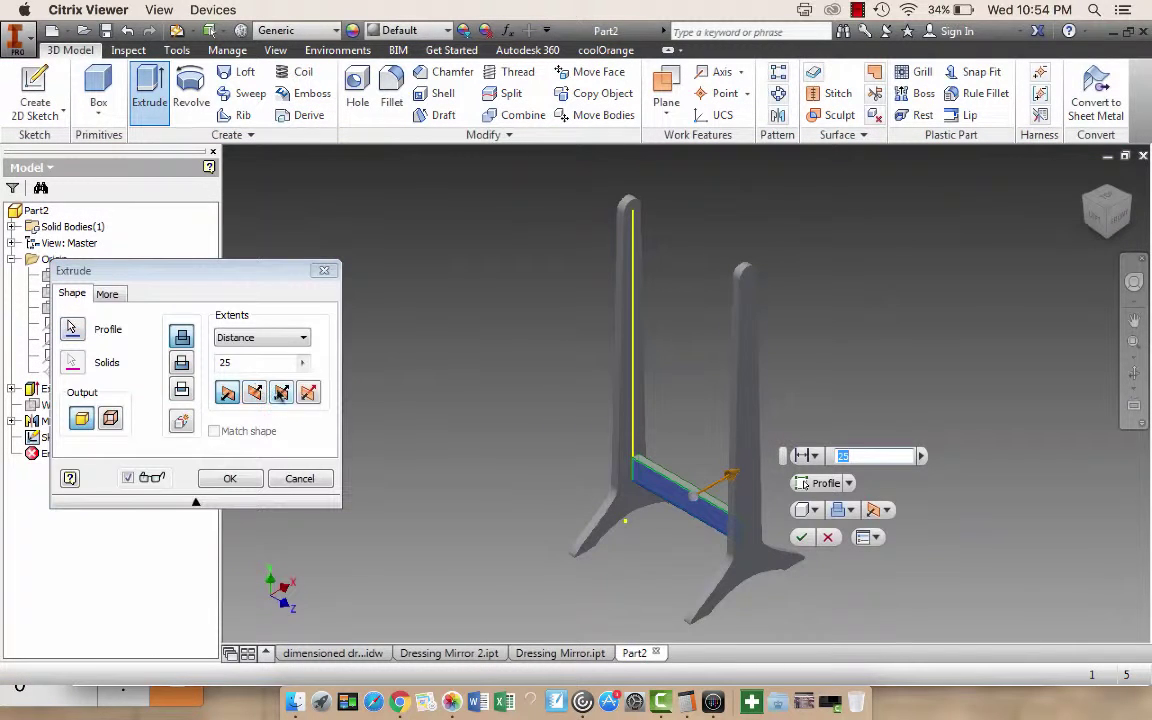
click(281, 392)
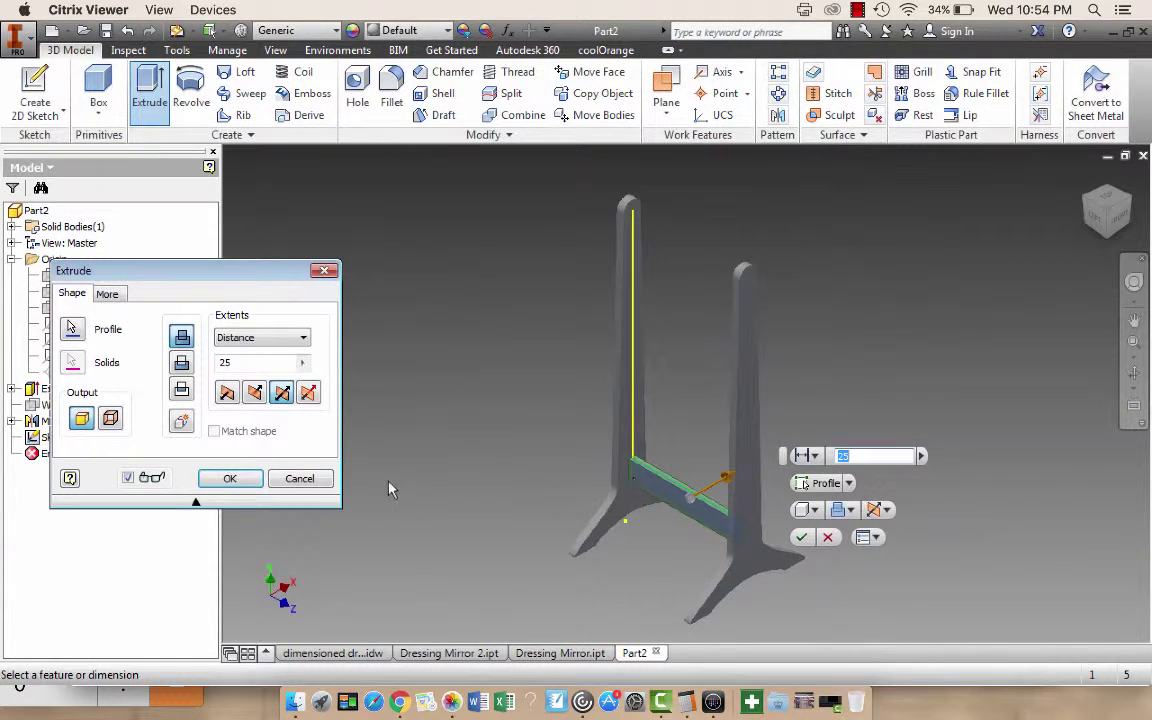
click(230, 479)
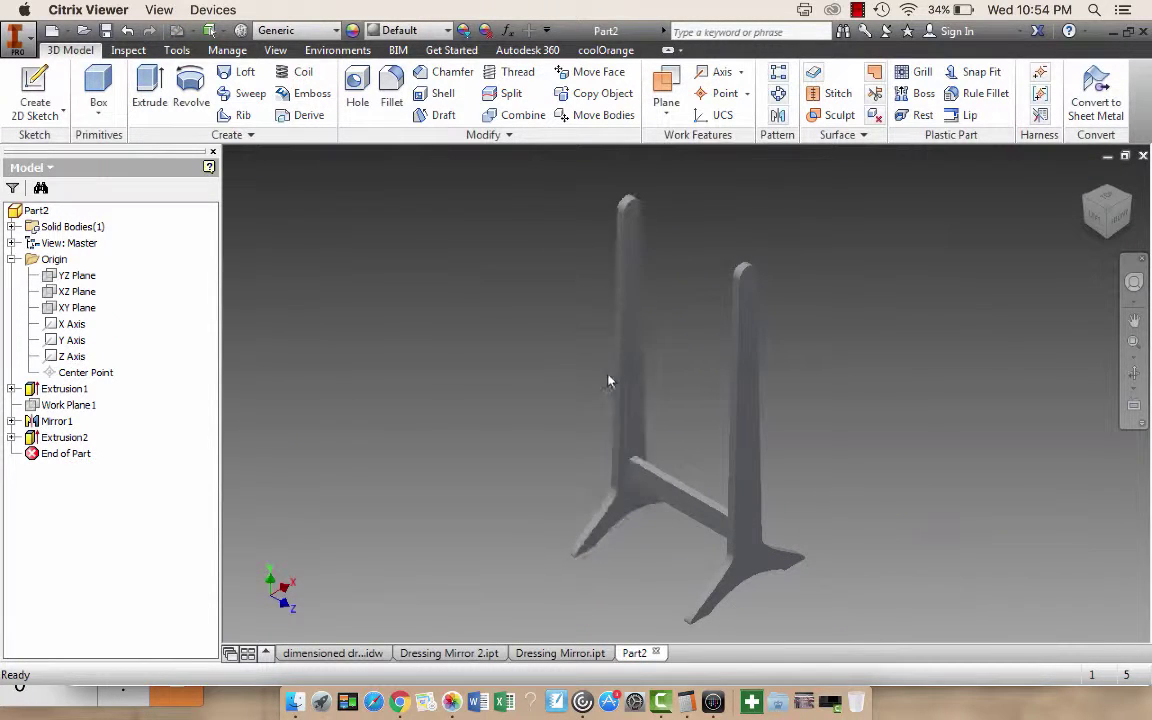
click(1097, 222)
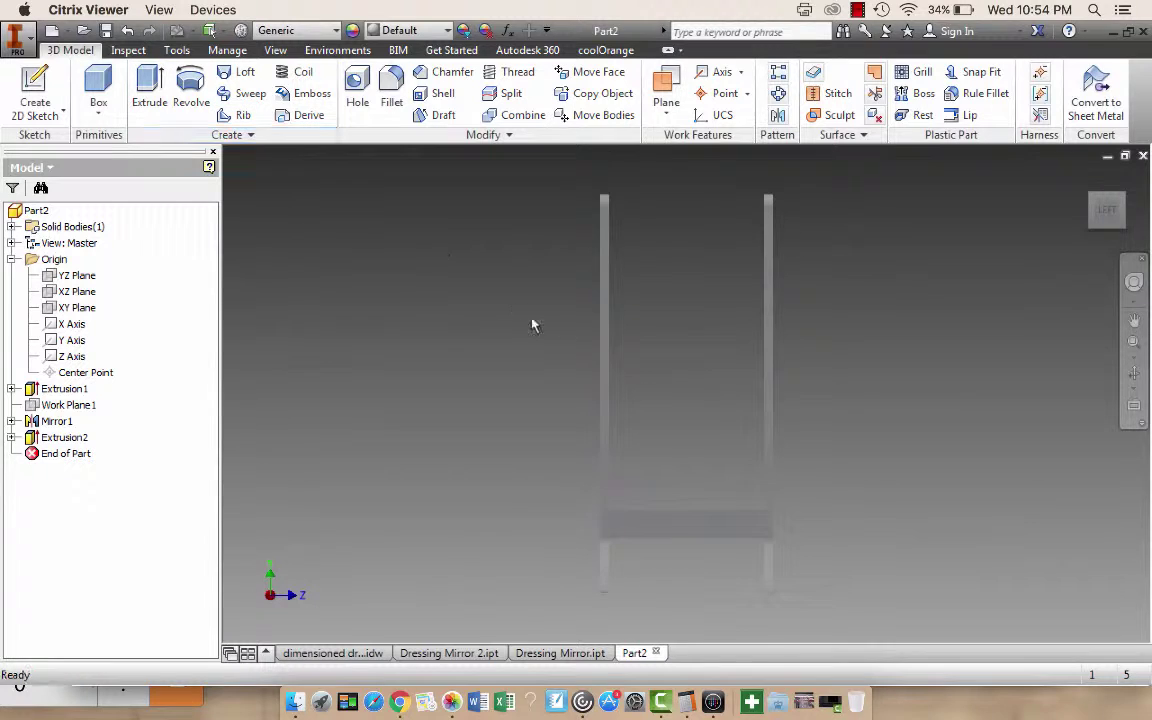
Start Sketch3 on the YZ Plane and project the post's vertical, bottom and right edges
click(70, 285)
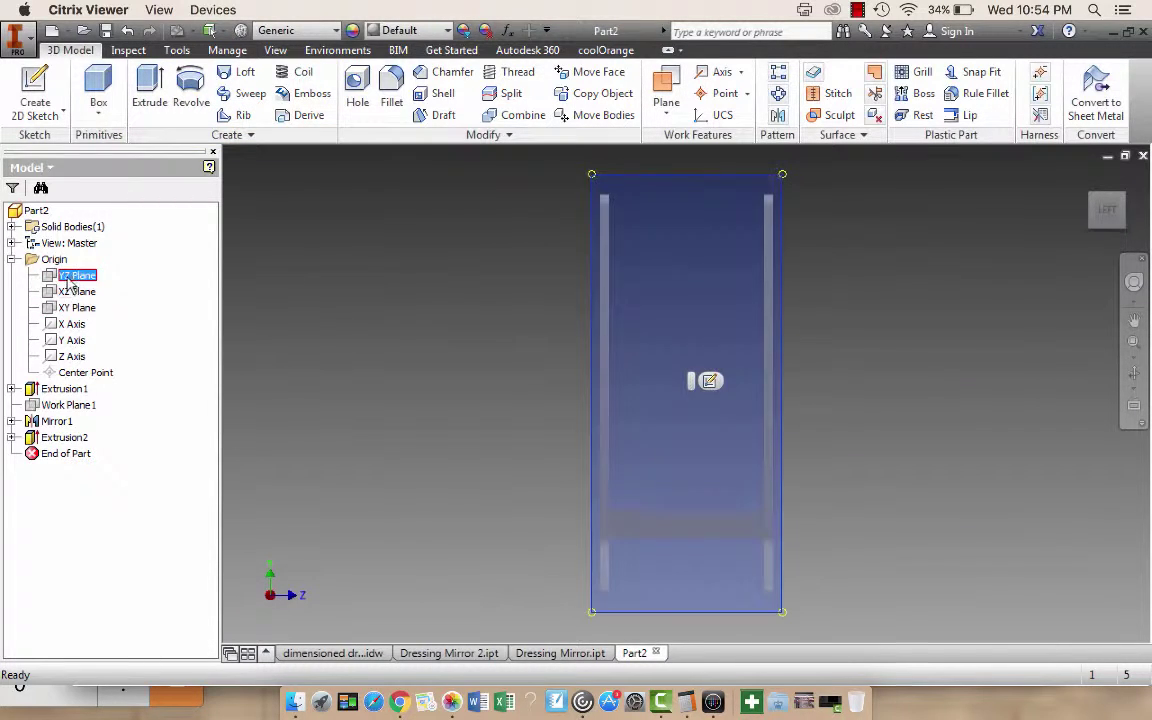
click(708, 382)
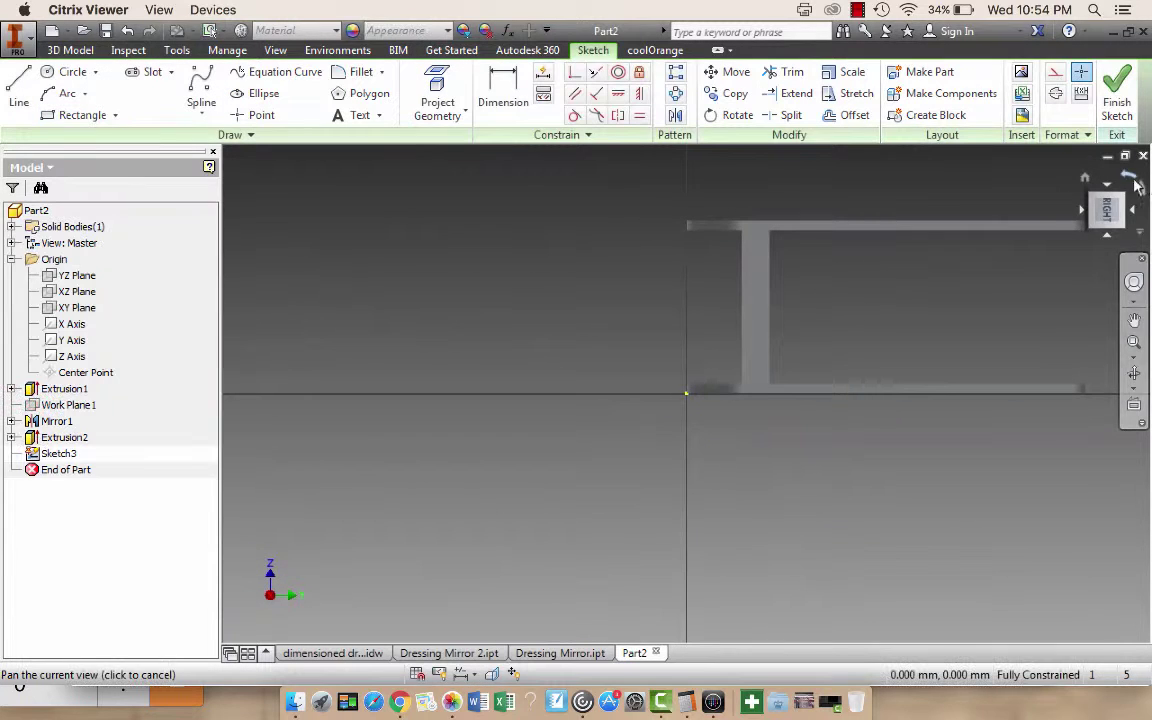
click(1124, 180)
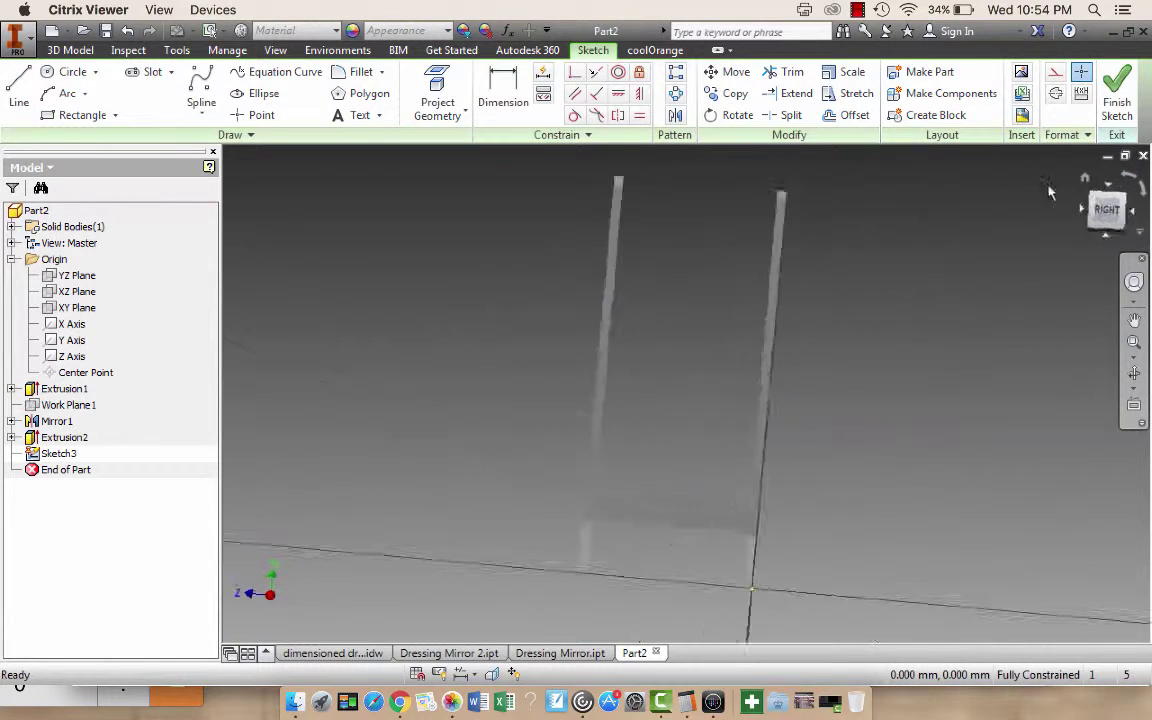
click(436, 84)
click(611, 292)
click(746, 480)
click(764, 457)
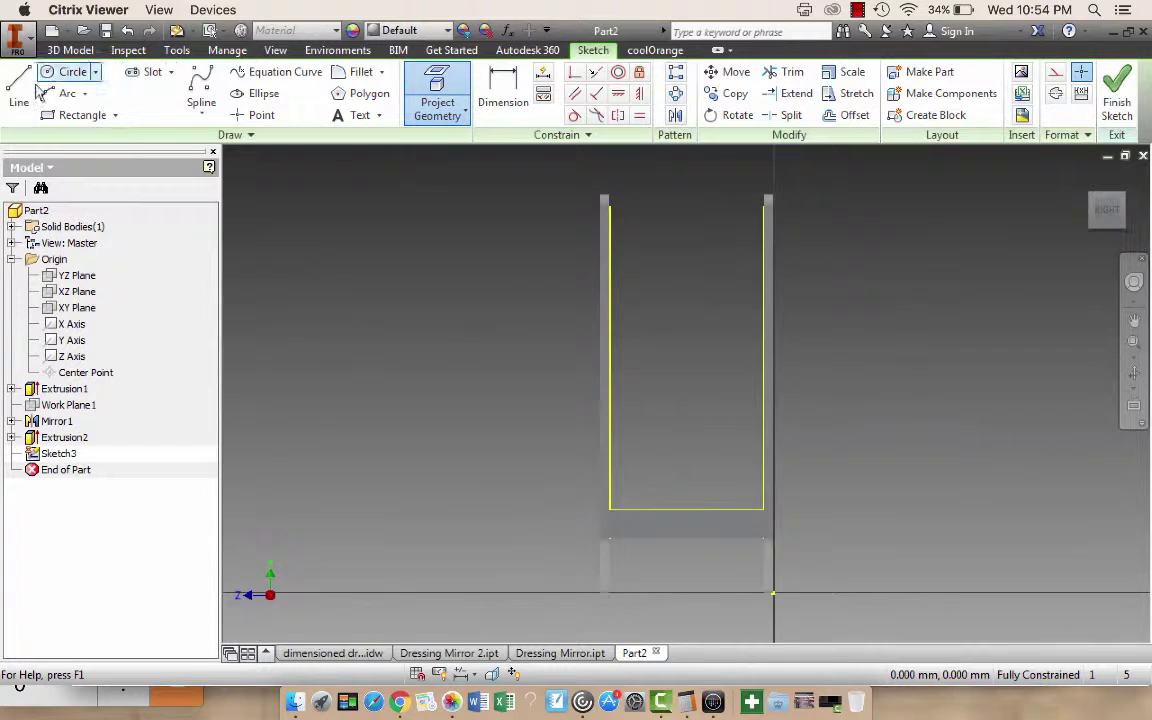
Draw a 6 × 6 mm square at the outline's lower-left corner
scroll(627, 487, up, 10)
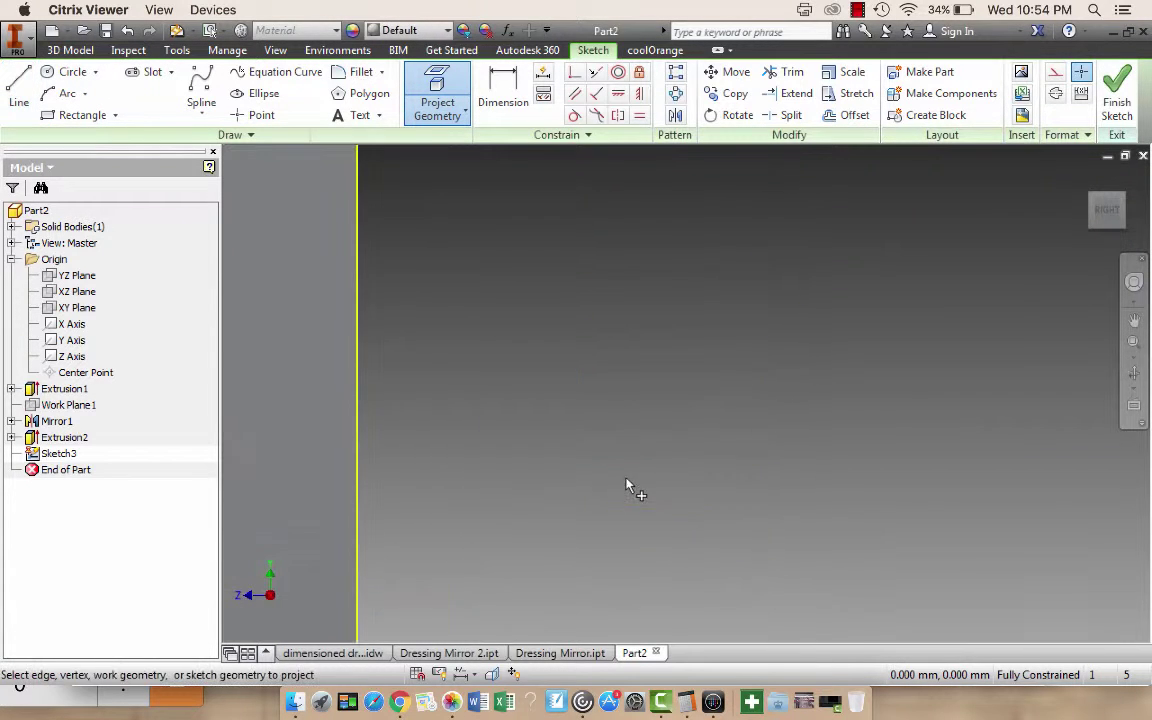
middle_drag(548, 443, 760, 442)
mouse_move(623, 640)
middle_down()
mouse_move(681, 620)
mouse_move(622, 450)
middle_up()
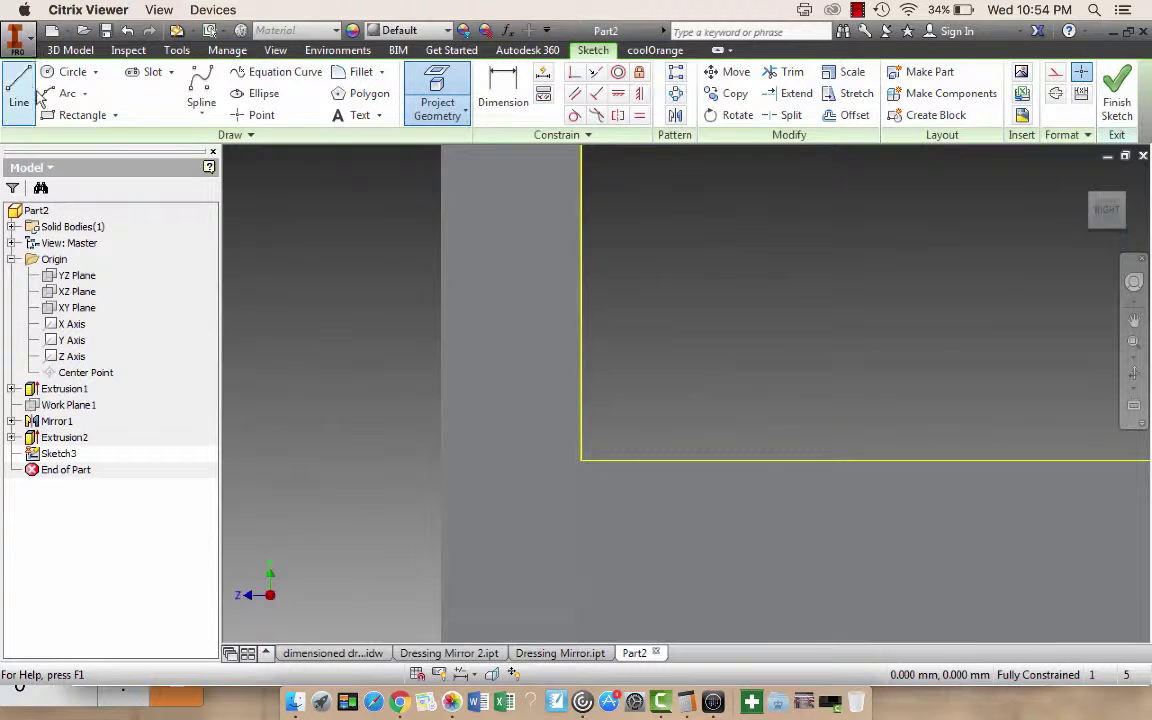
click(78, 115)
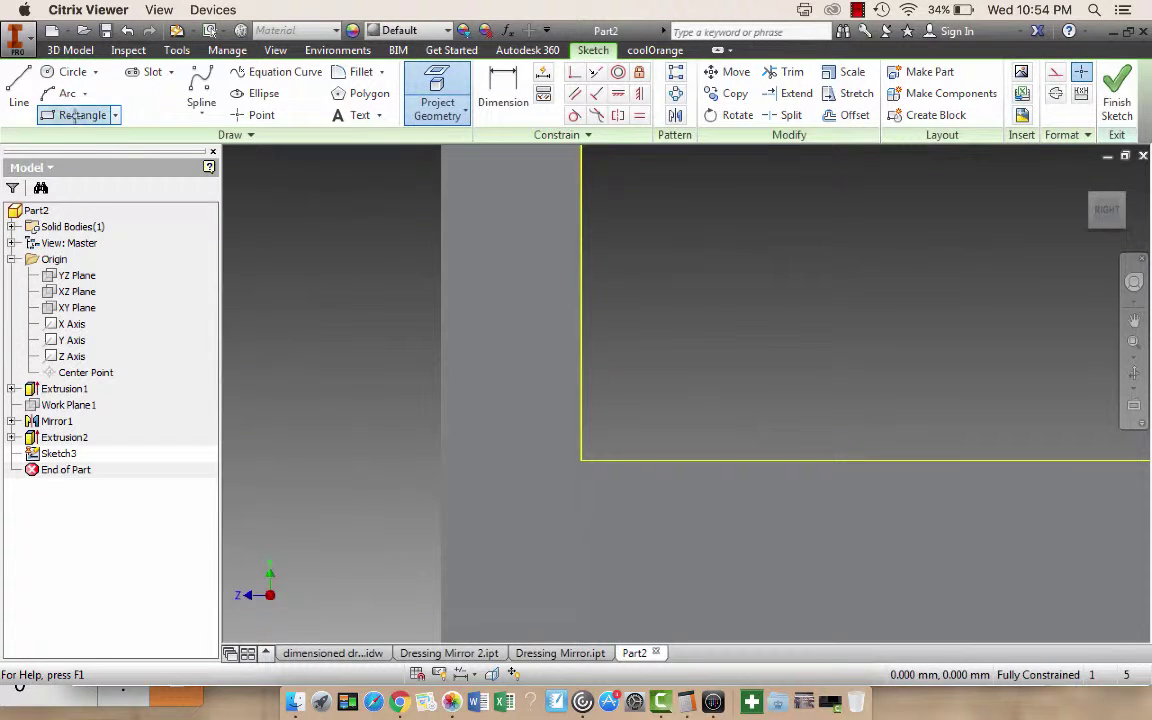
click(581, 460)
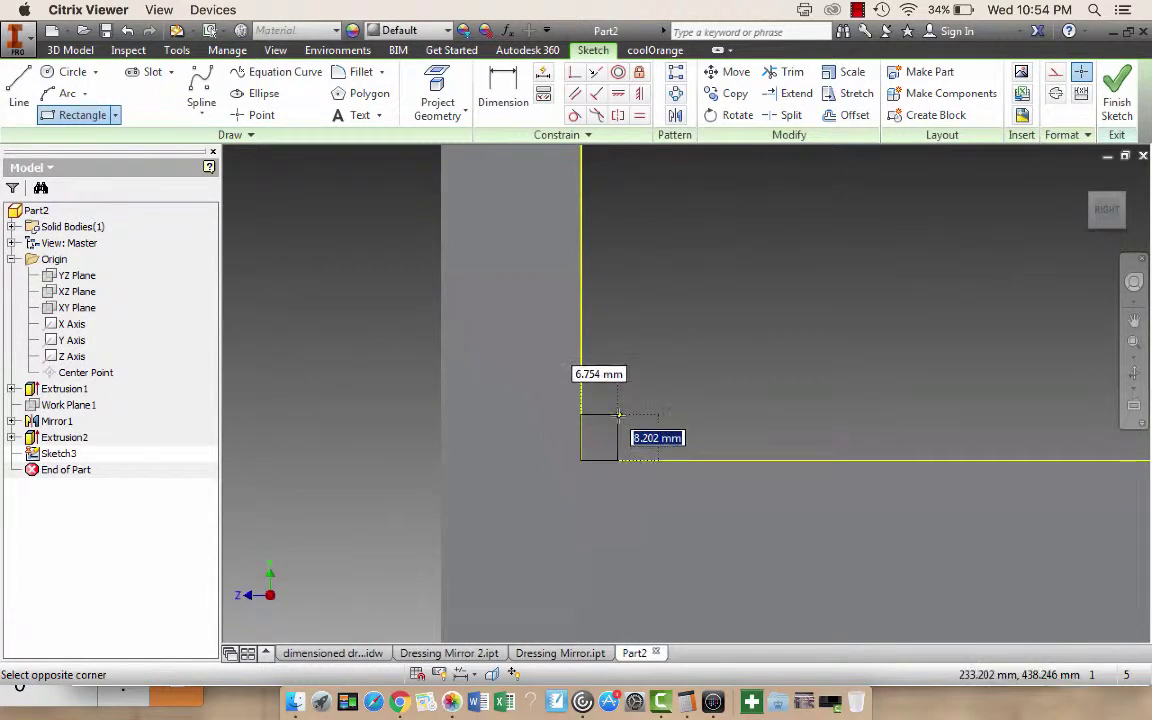
text(6)
key(Tab)
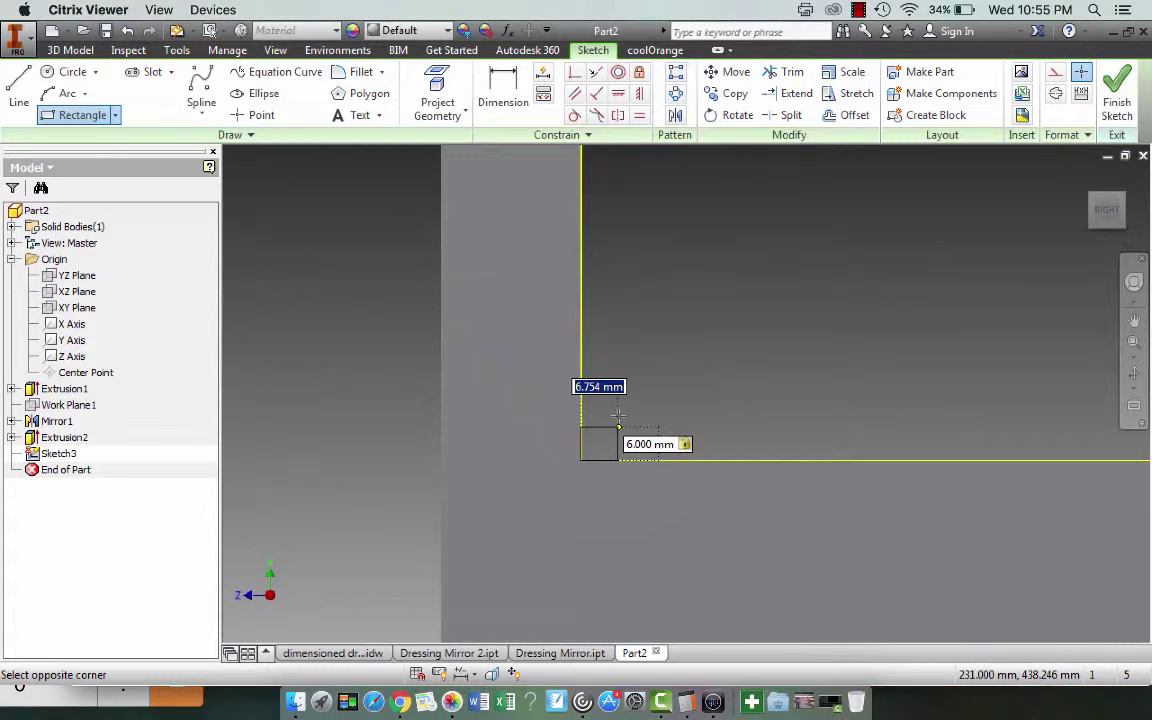
text(6)
key(Return)
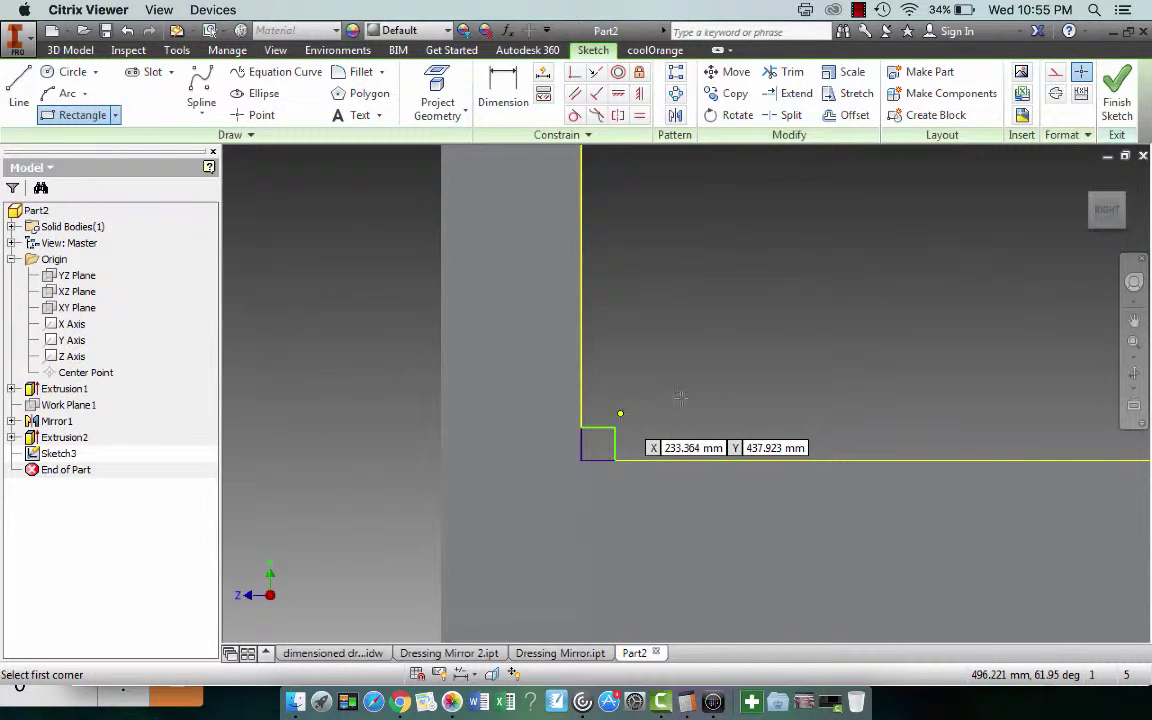
Draw a second 6 × 6 mm square at the outline's lower-right corner
mouse_move(879, 398)
middle_down()
mouse_move(301, 378)
mouse_move(566, 352)
middle_up()
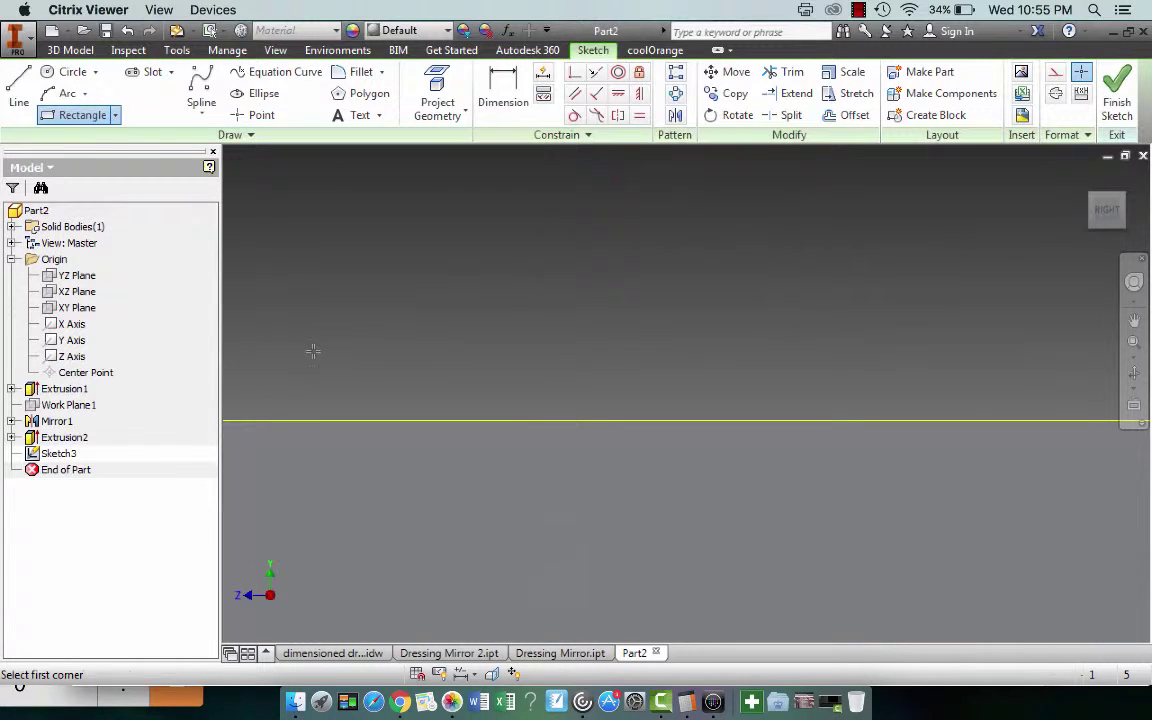
mouse_move(977, 348)
middle_down()
mouse_move(170, 360)
mouse_move(522, 365)
mouse_move(530, 410)
middle_up()
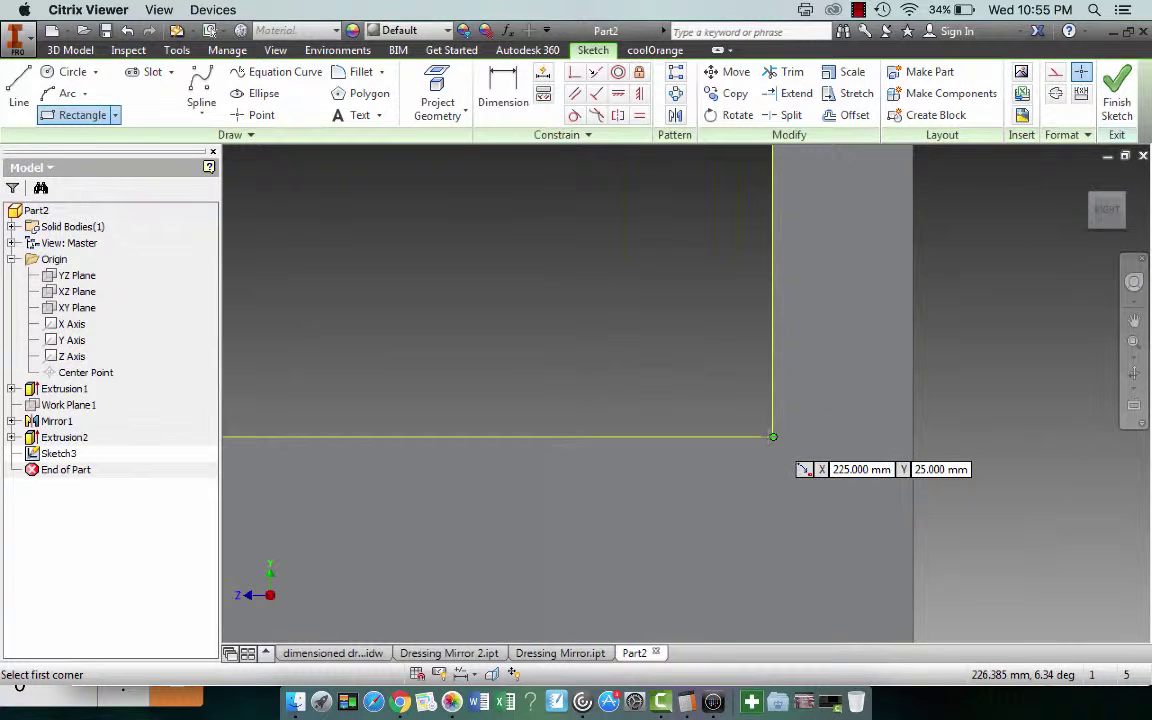
click(772, 436)
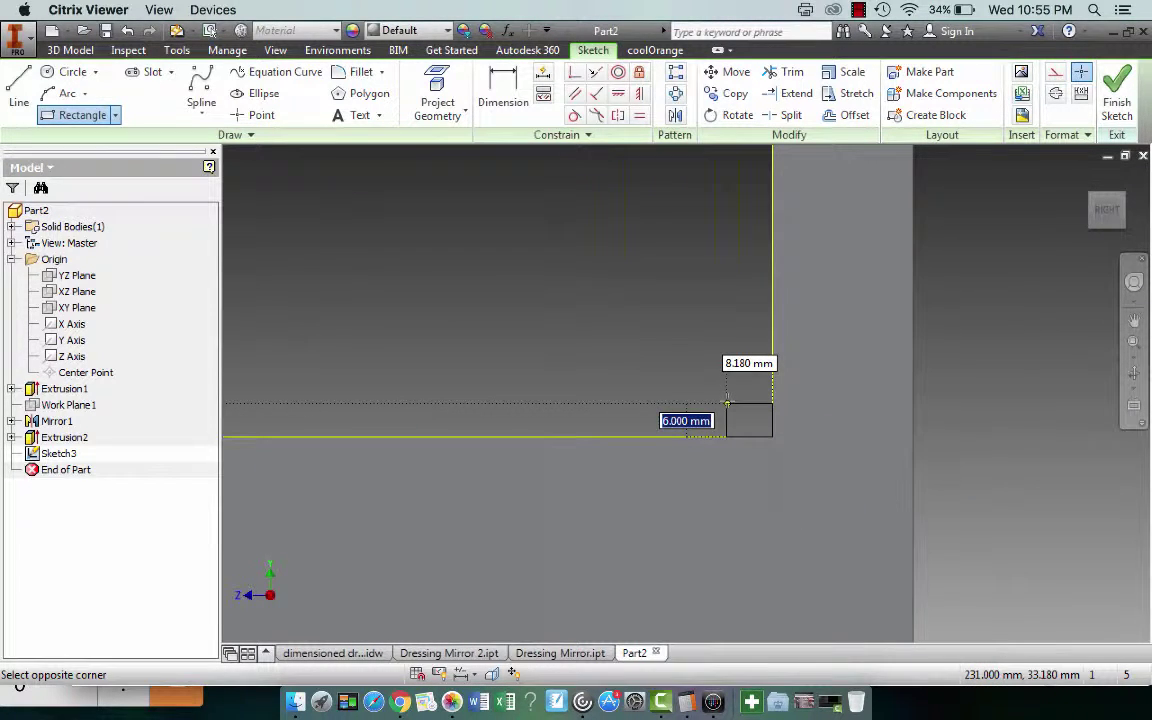
text(6)
key(Tab)
text(6)
key(Return)
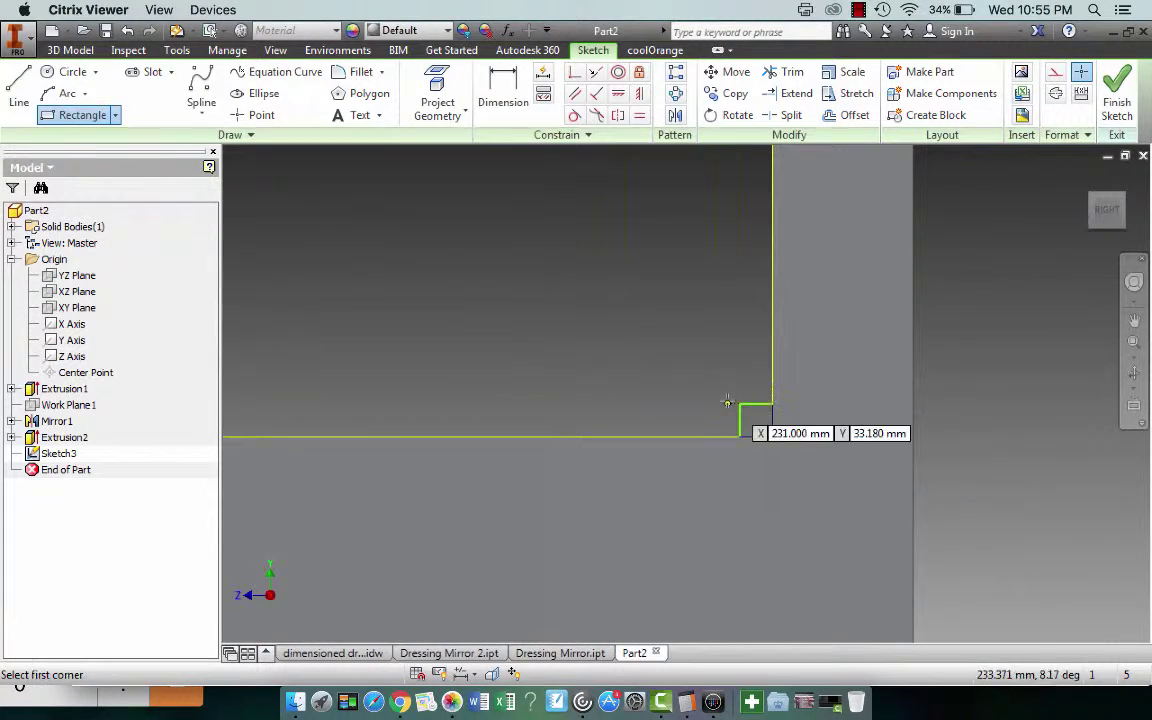
Begin a rectangle from the square's corner with 1500 mm height, then cancel it
click(66, 117)
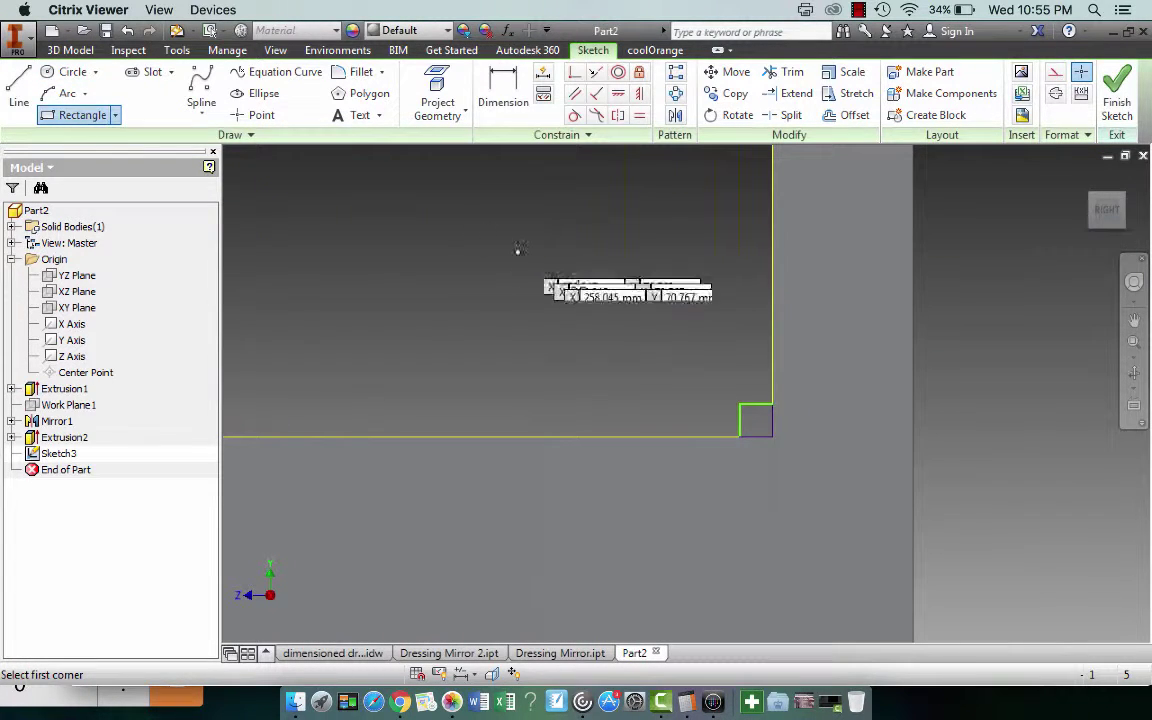
click(740, 404)
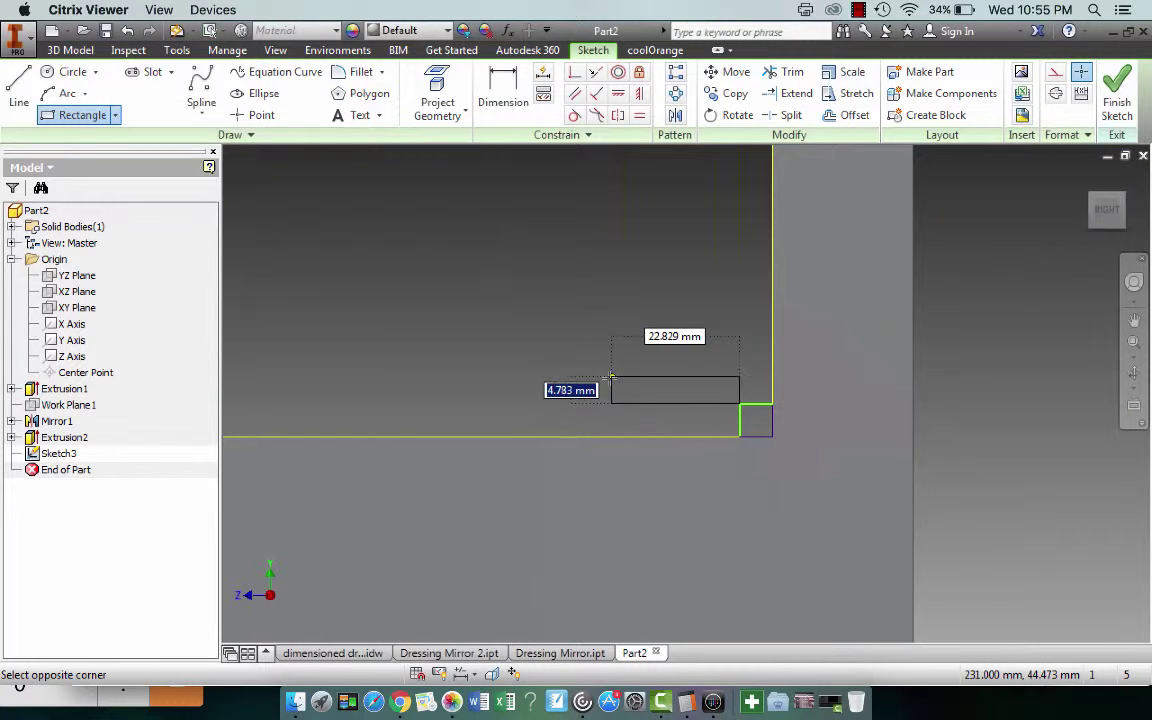
scroll(575, 372, up, 3)
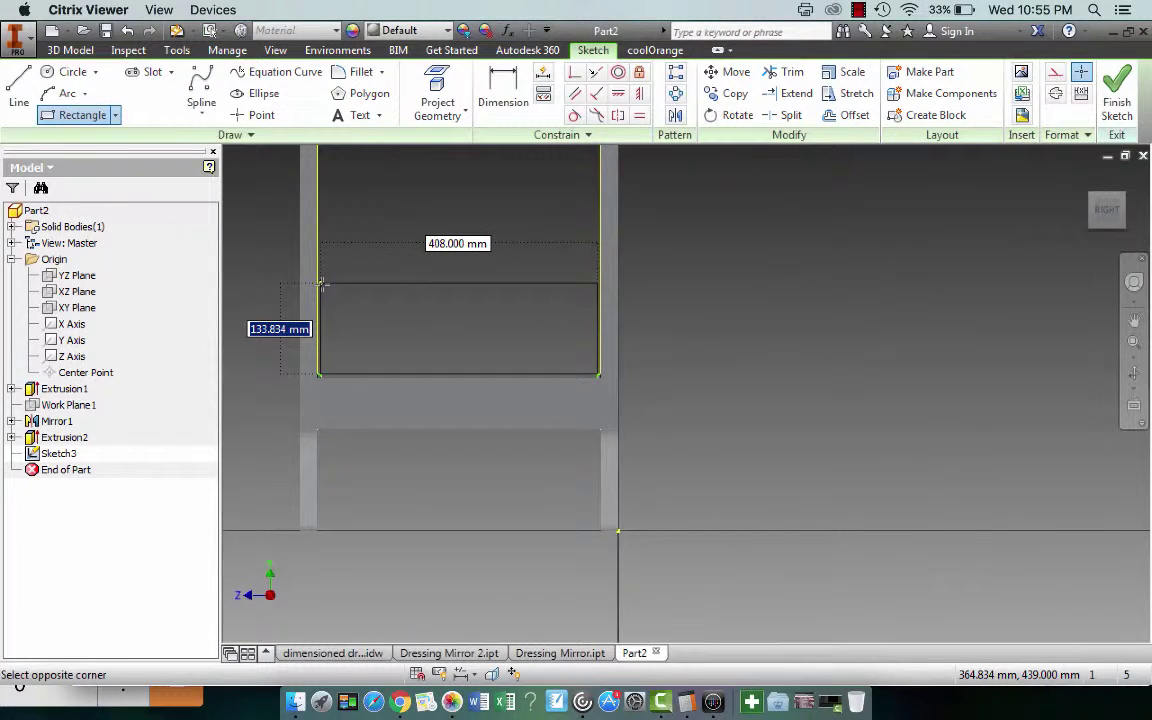
text(1500)
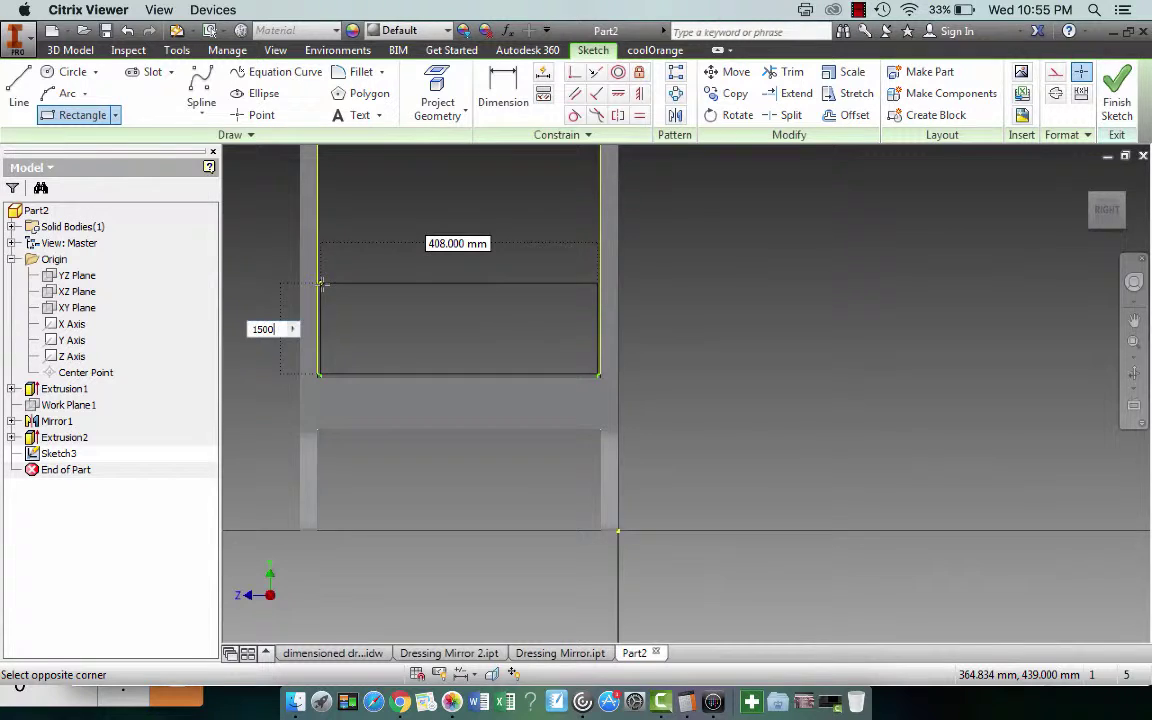
key(Return)
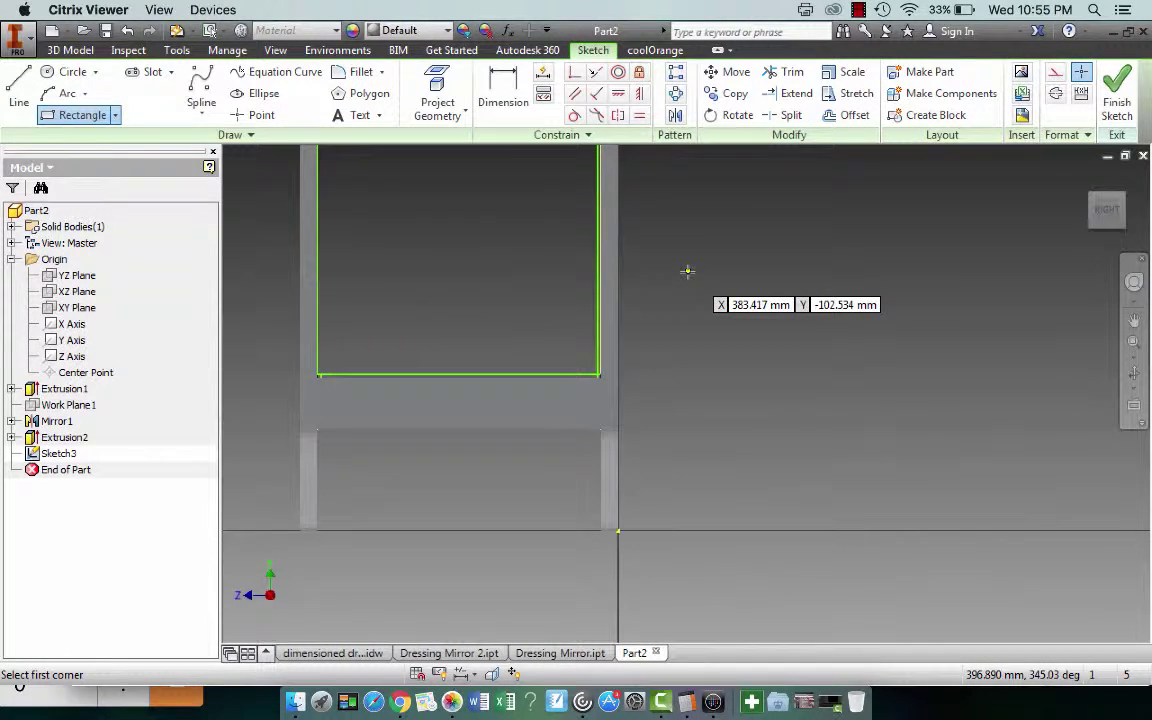
key(Escape)
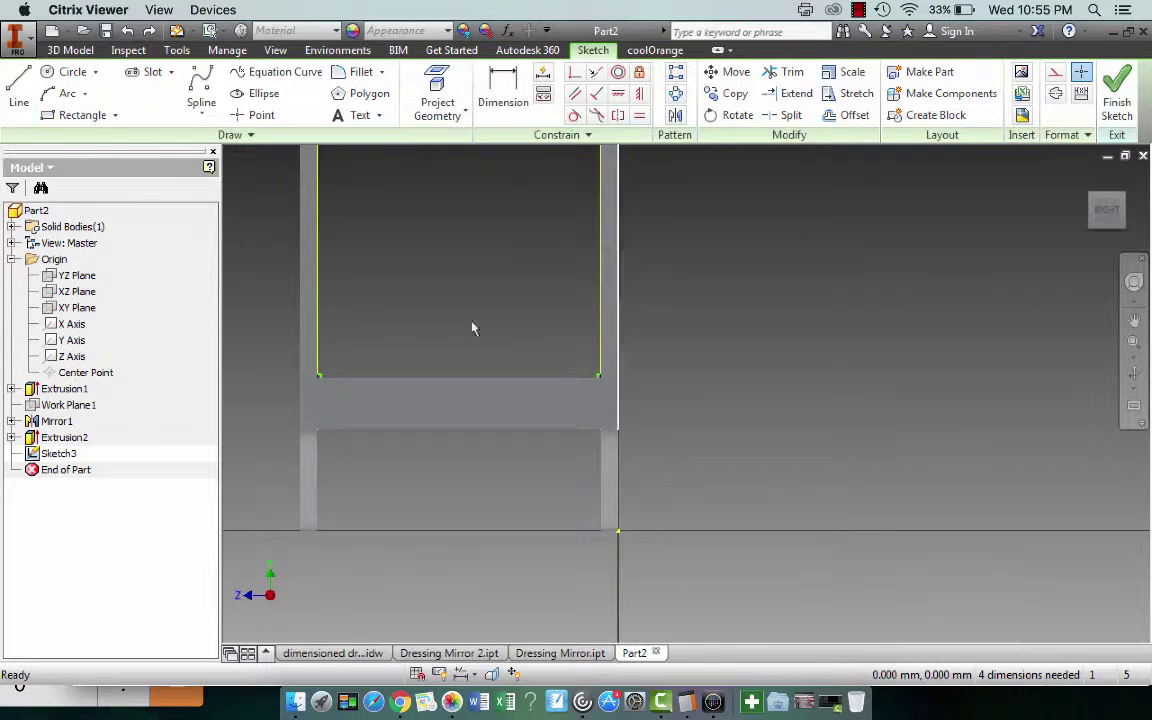
Draw a 204 × 1500 mm rectangle from the left line's endpoint between the posts
click(76, 115)
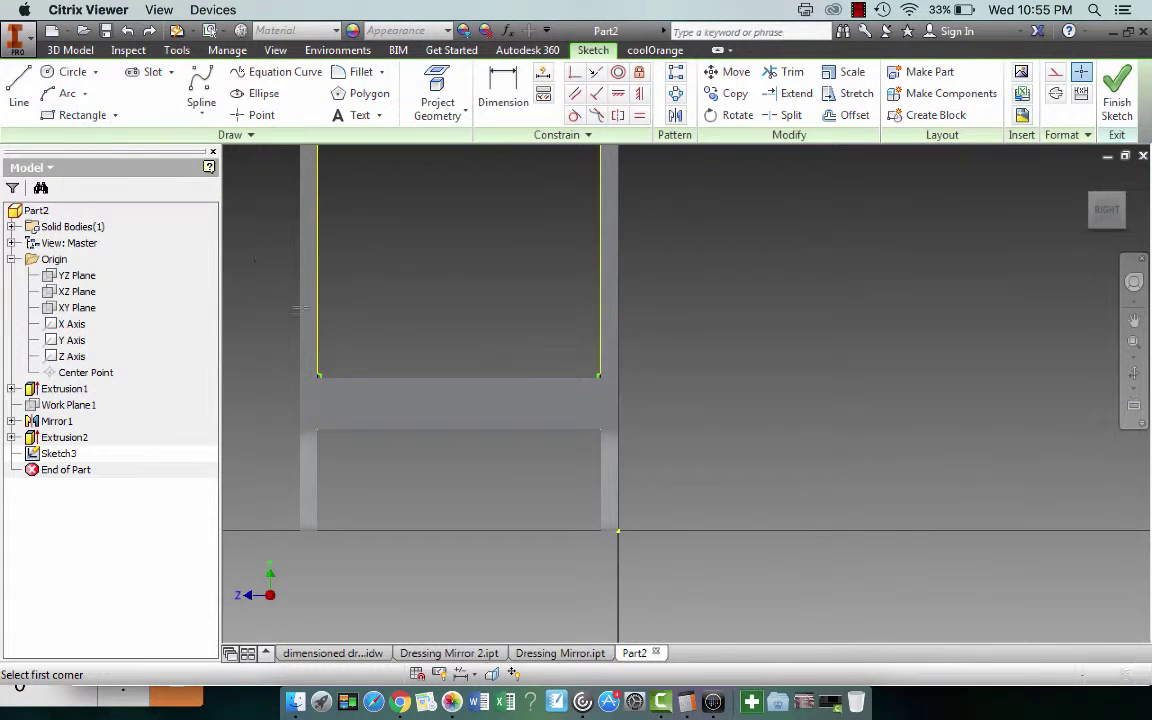
click(320, 372)
text(204)
key(Tab)
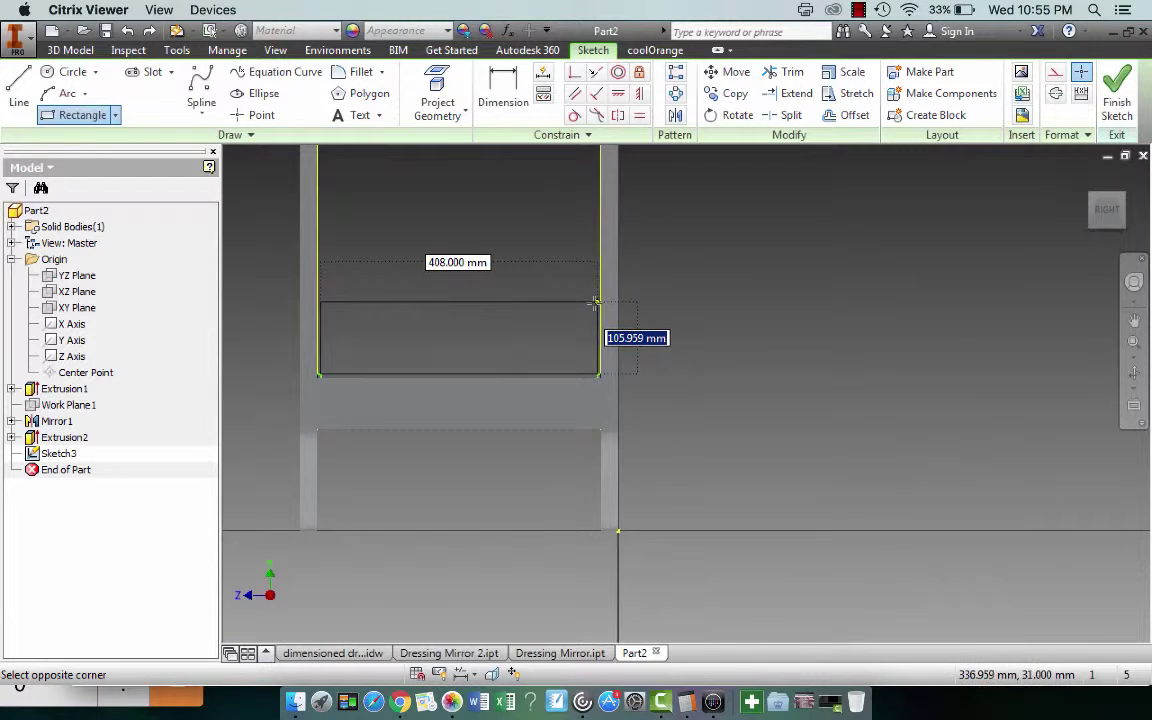
text(1)
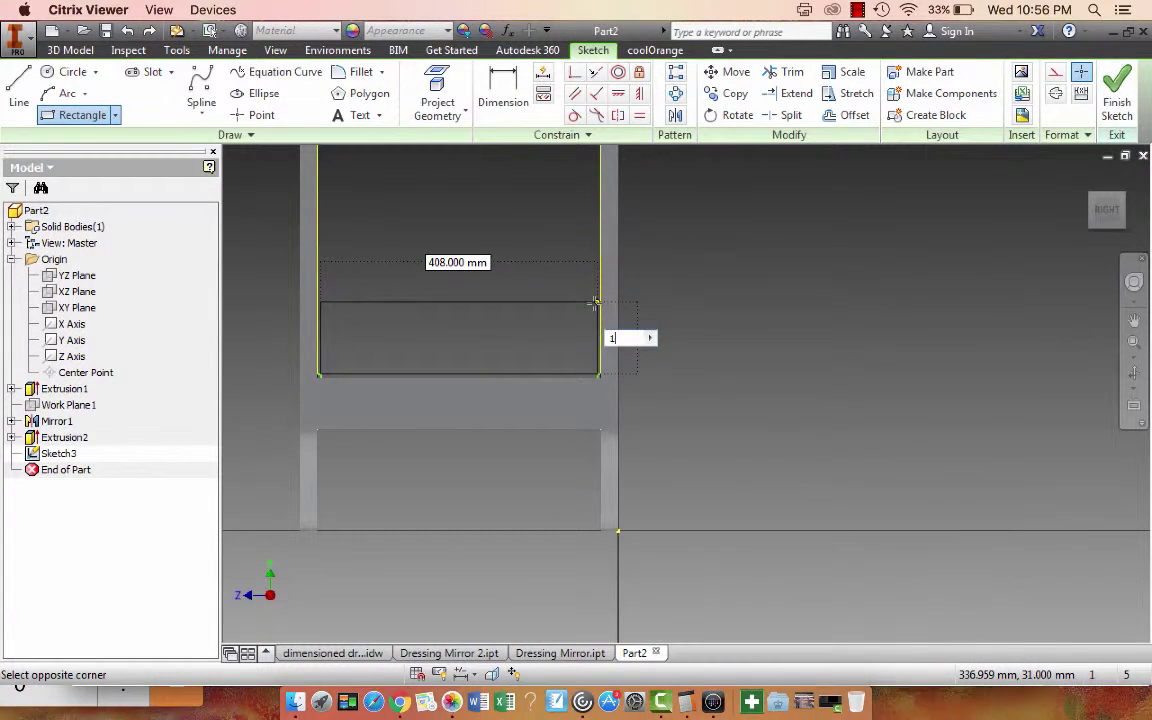
text(500)
key(Tab)
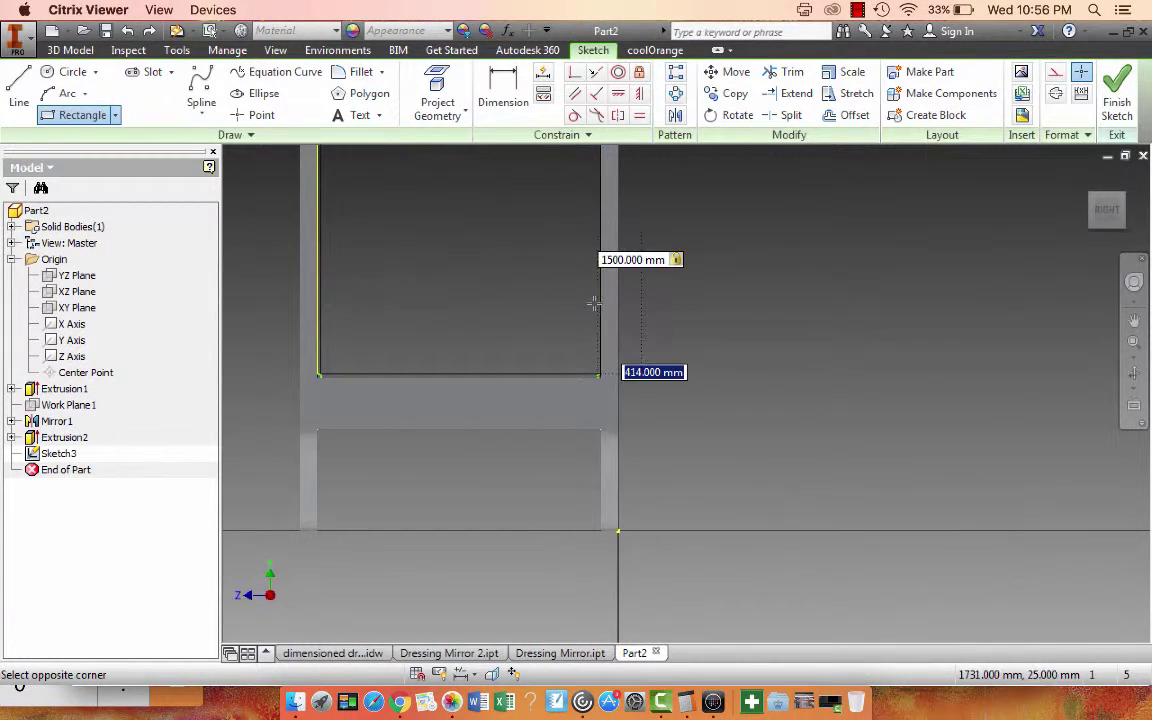
click(594, 302)
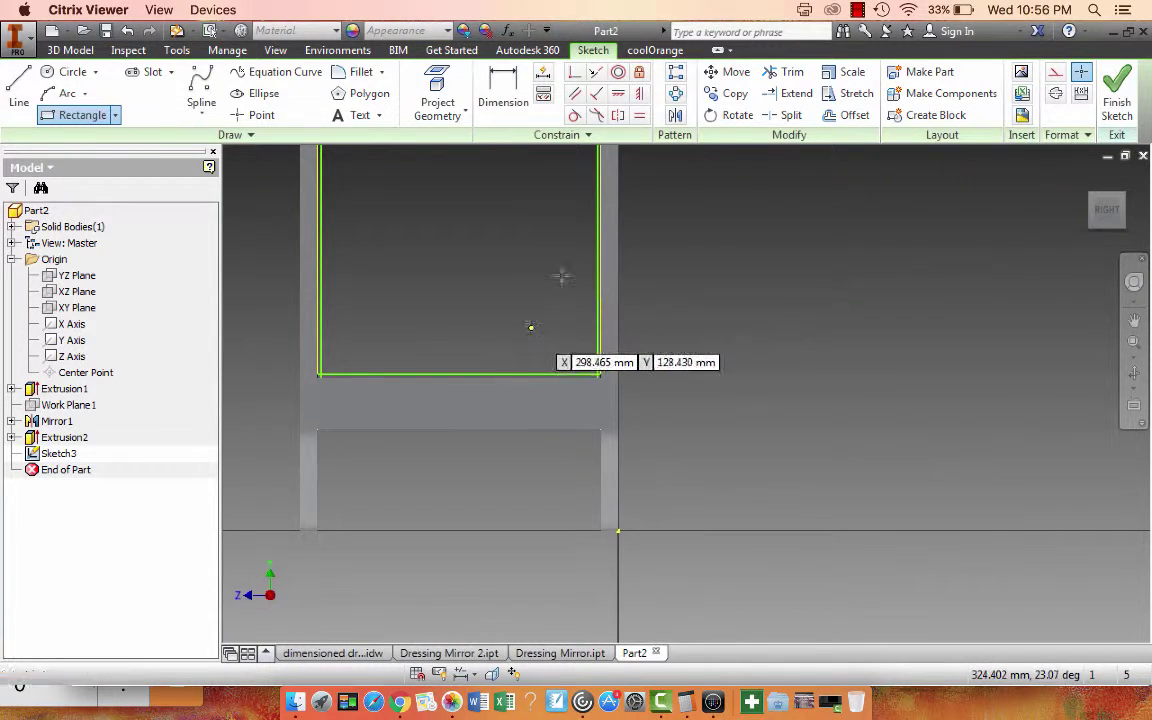
click(785, 72)
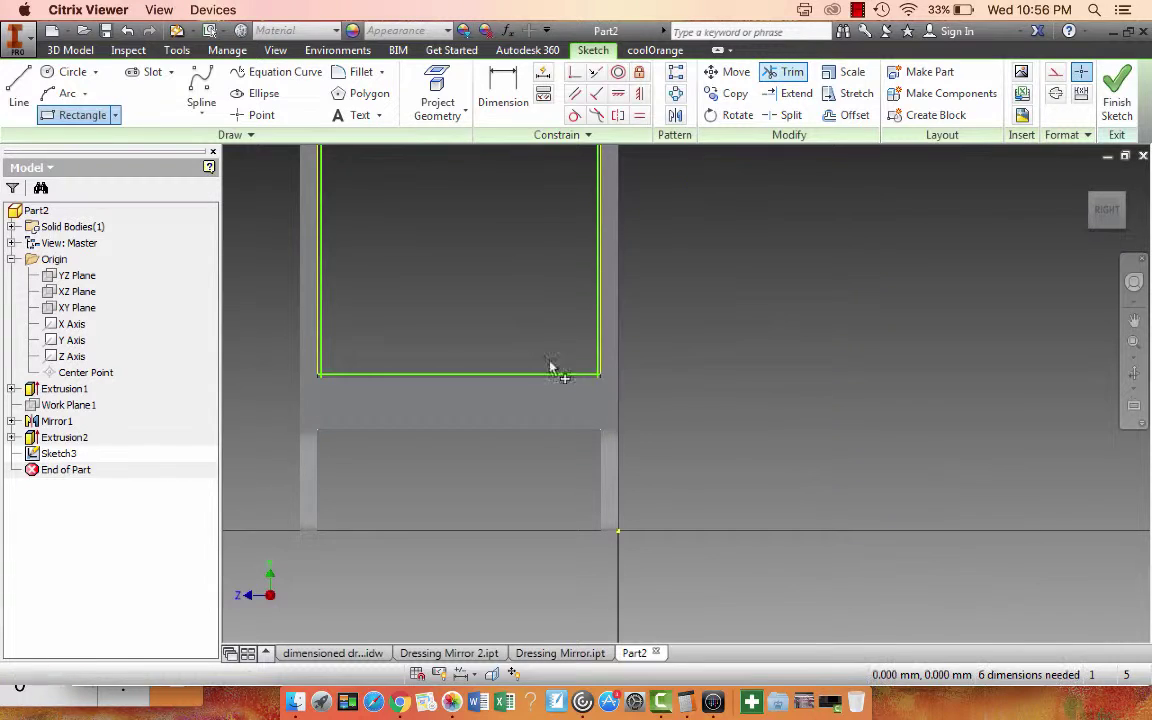
scroll(605, 392, up, 3)
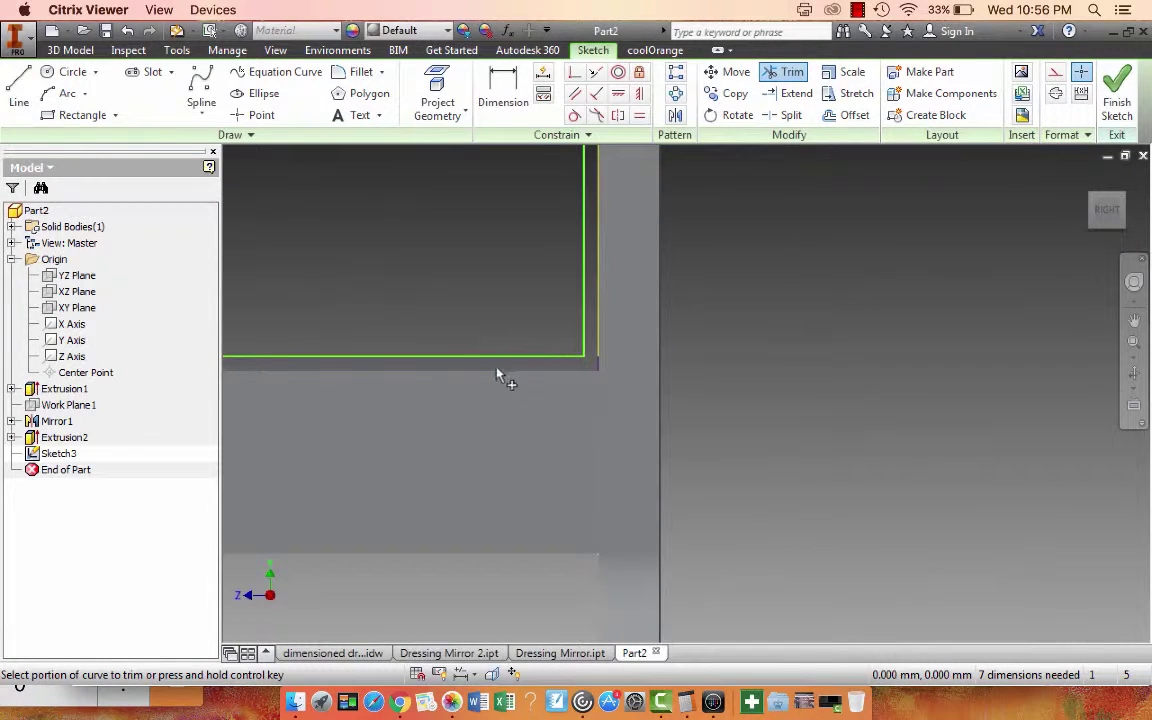
scroll(342, 386, down, 2)
middle_drag(342, 386, 715, 393)
scroll(669, 386, up, 5)
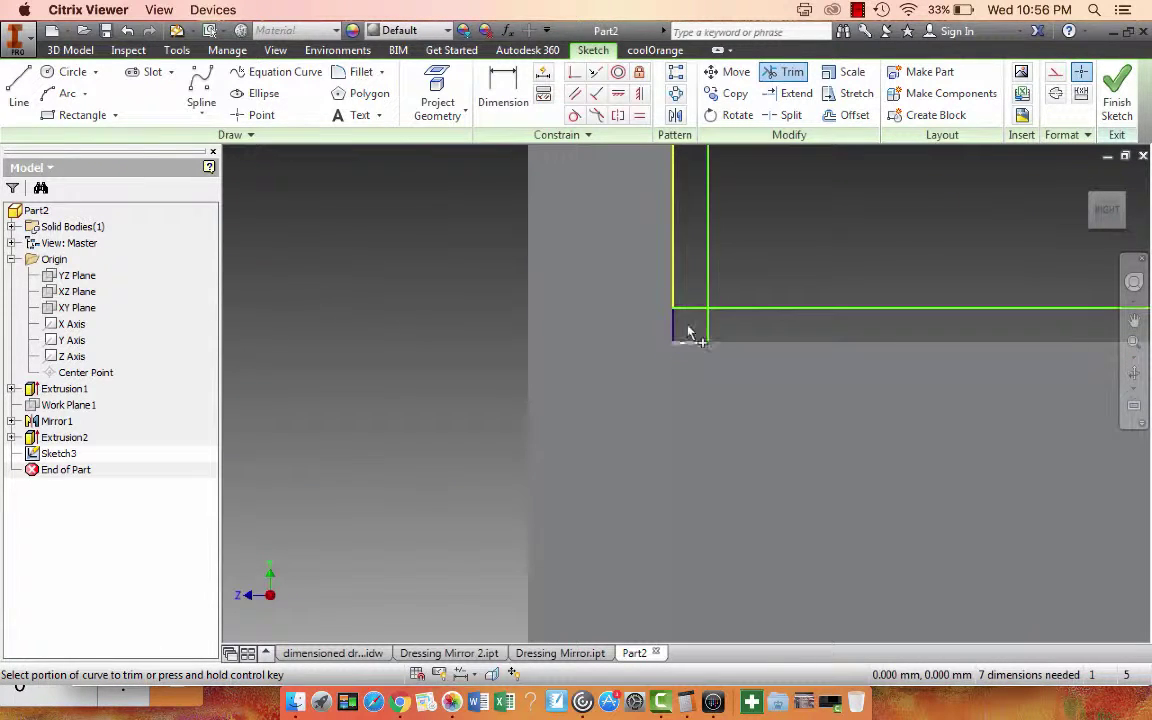
click(690, 310)
click(710, 330)
click(1117, 92)
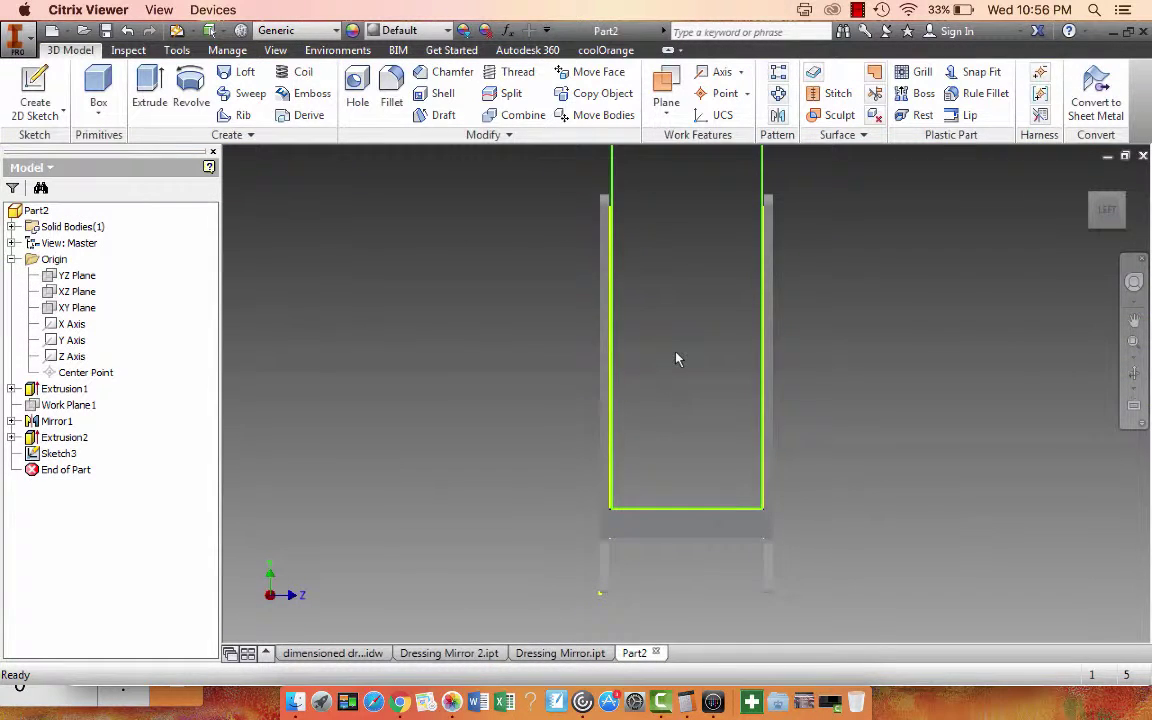
scroll(676, 358, down, 5)
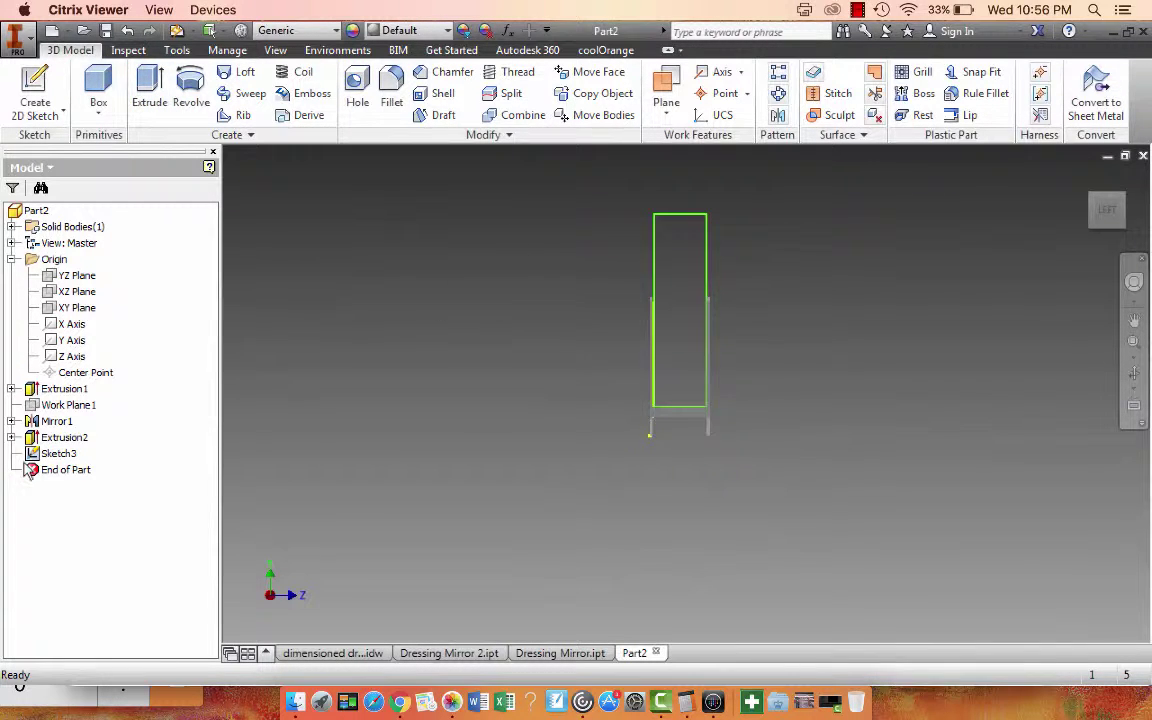
Reopen Sketch3 and draw a 45 × 45 mm square at the outline's bottom-left corner
right_click(38, 454)
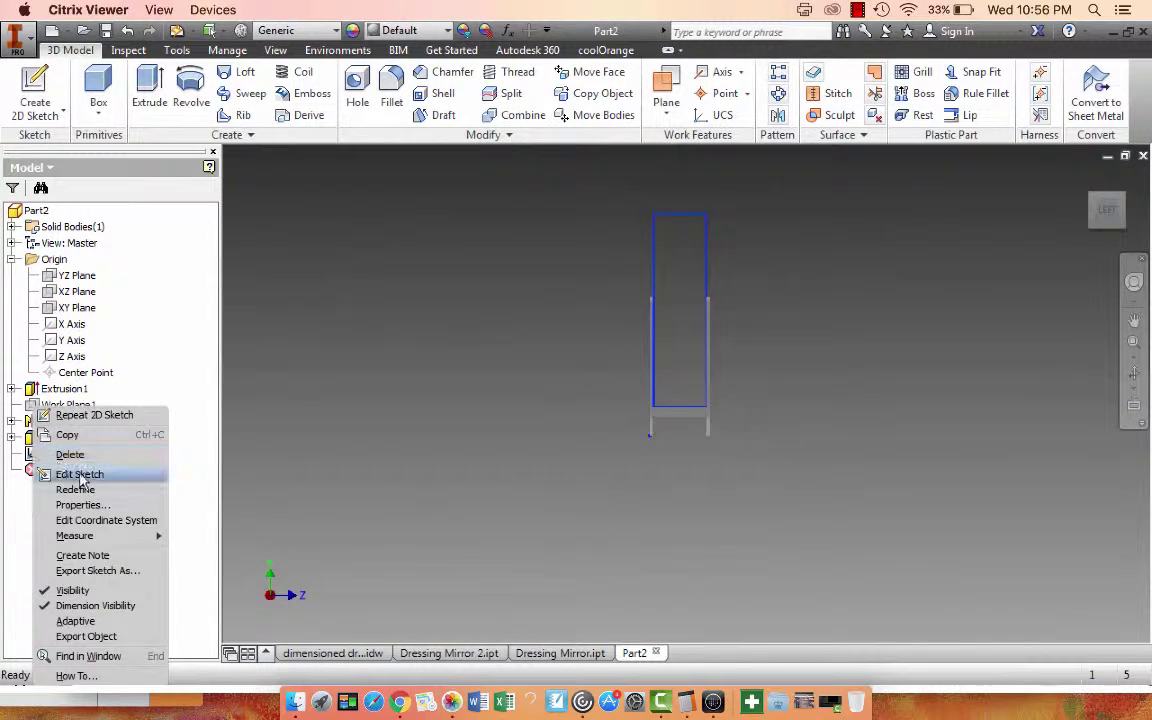
click(80, 475)
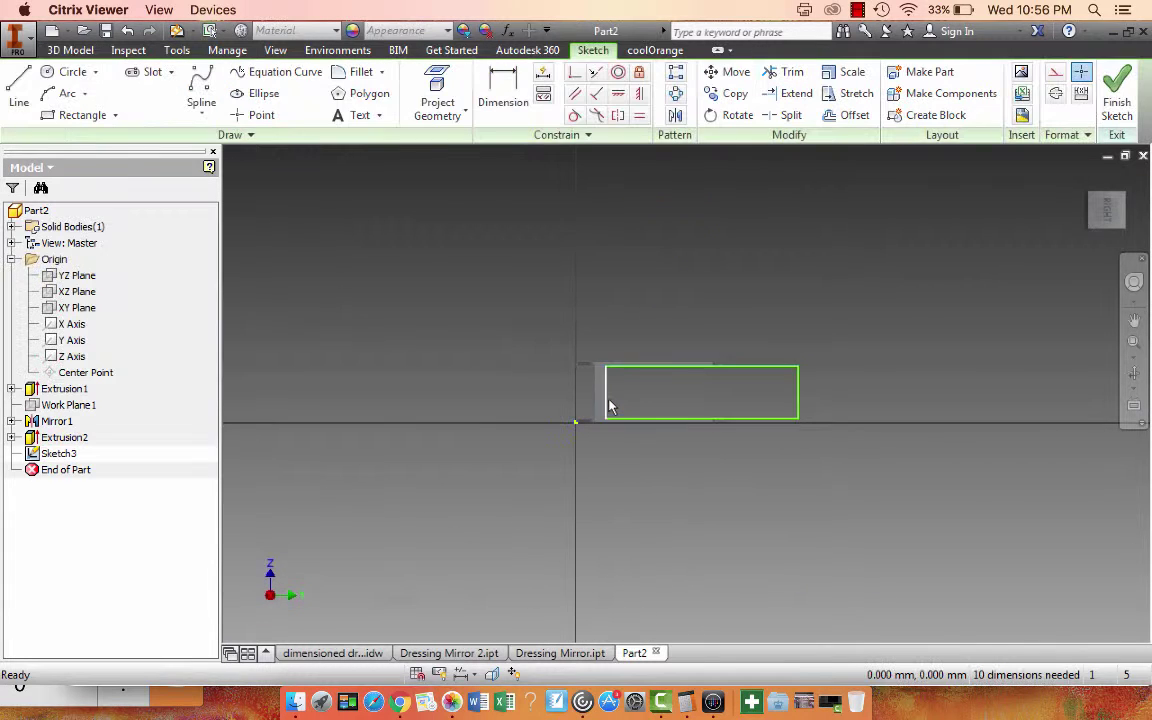
scroll(610, 404, up, 5)
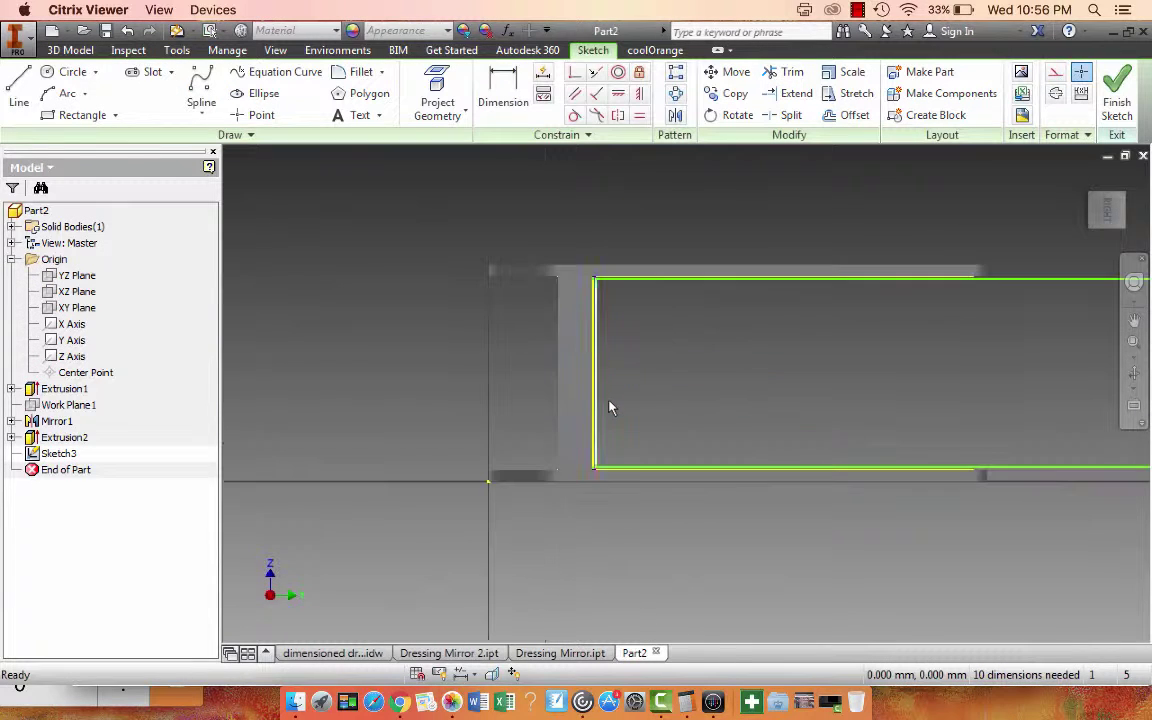
click(60, 117)
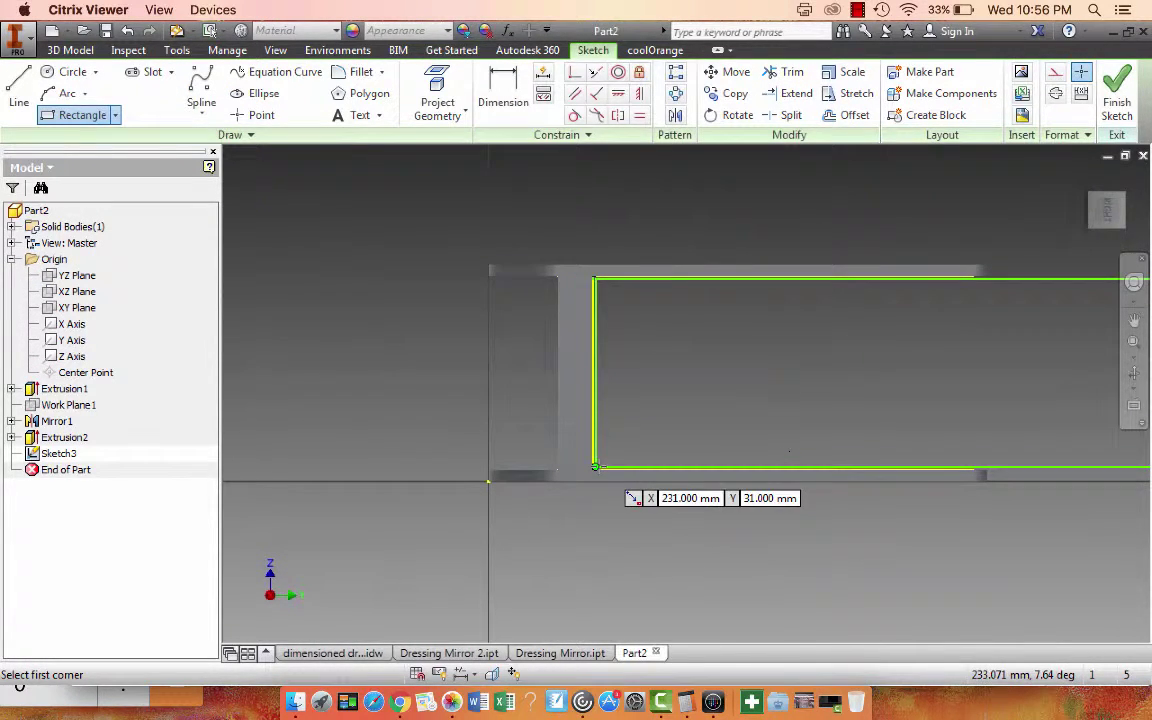
scroll(595, 466, up, 5)
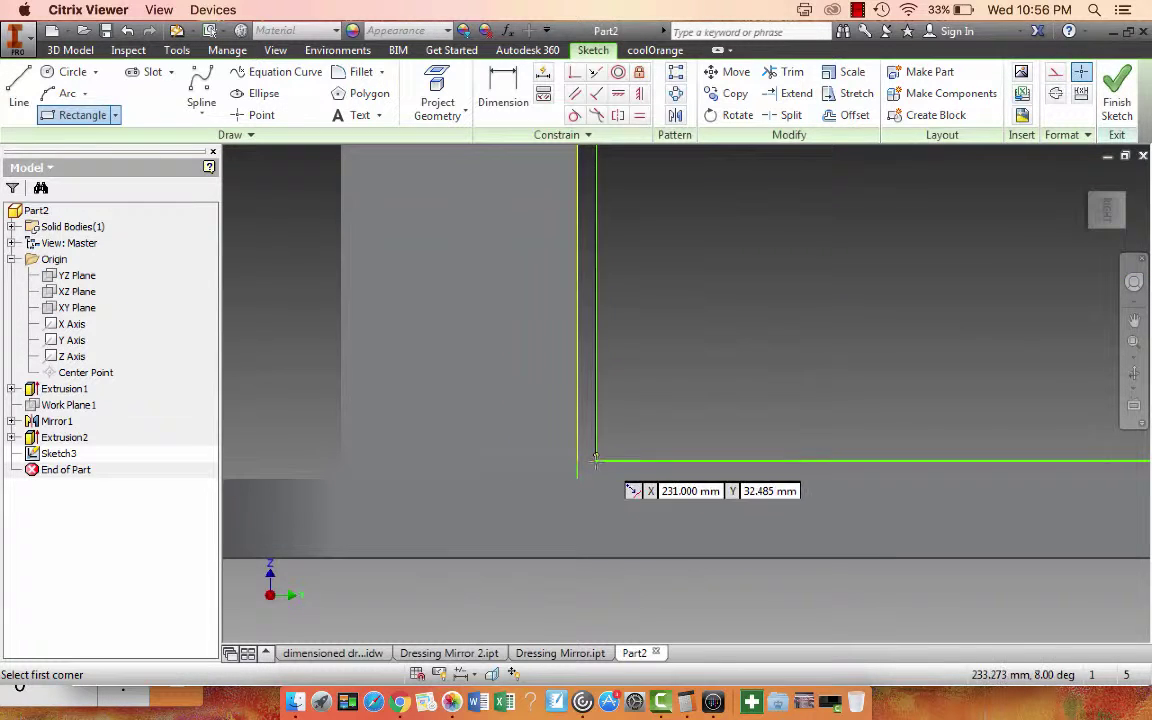
click(595, 460)
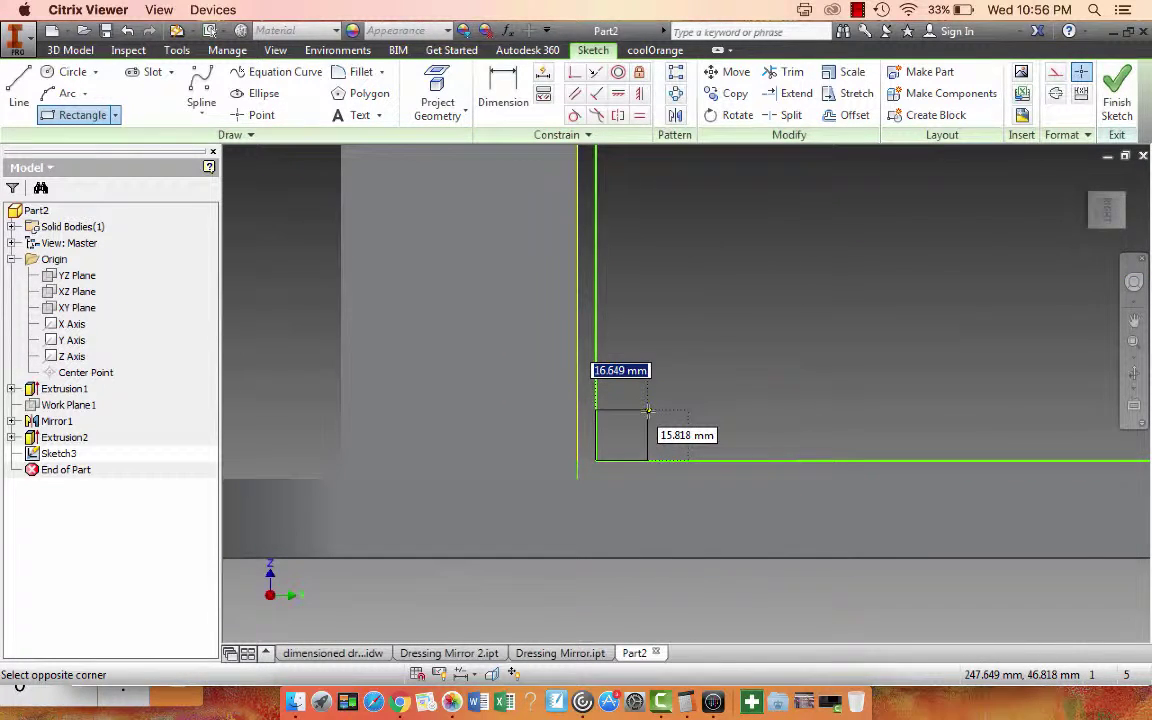
text(45)
key(Tab)
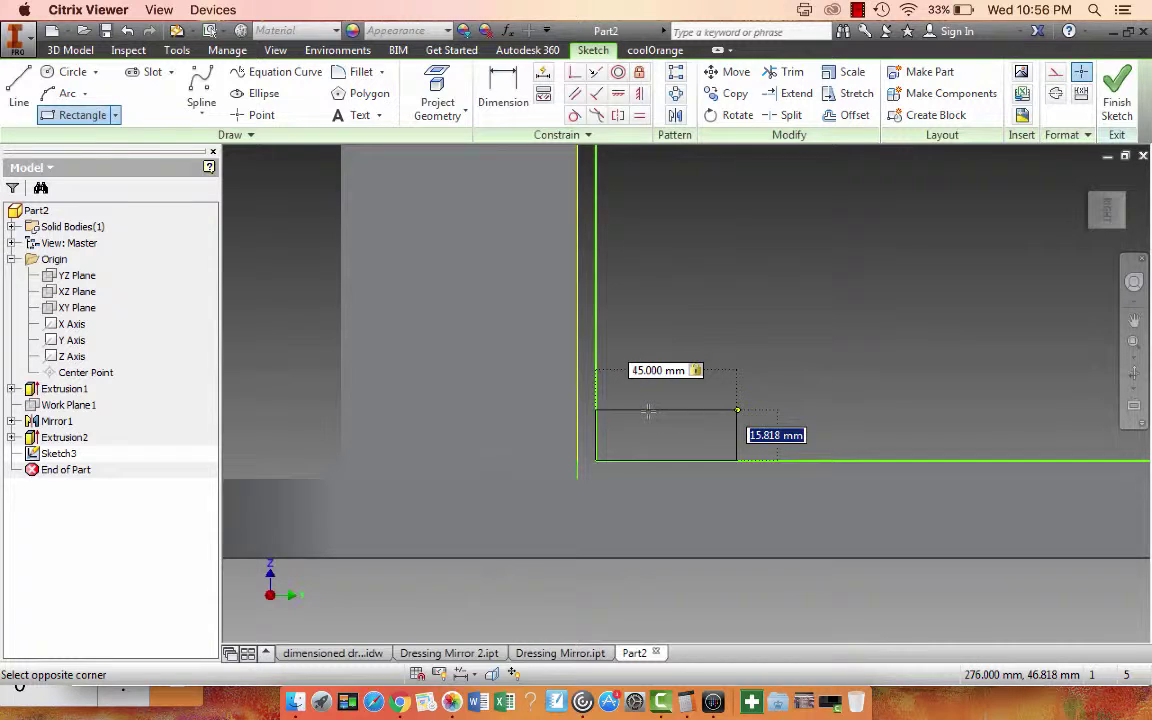
text(45)
key(Return)
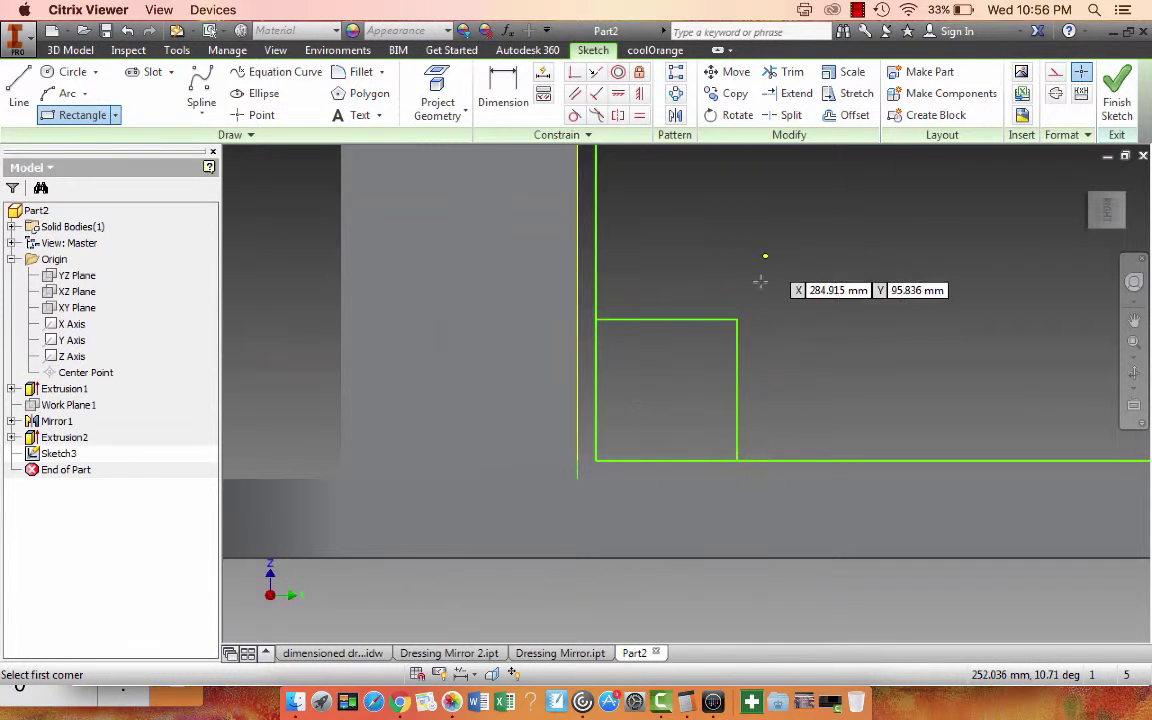
Add a 45 mm square at the outline's top-left corner
scroll(760, 284, down, 5)
scroll(760, 284, down, 5)
middle_drag(760, 272, 758, 344)
scroll(758, 344, up, 5)
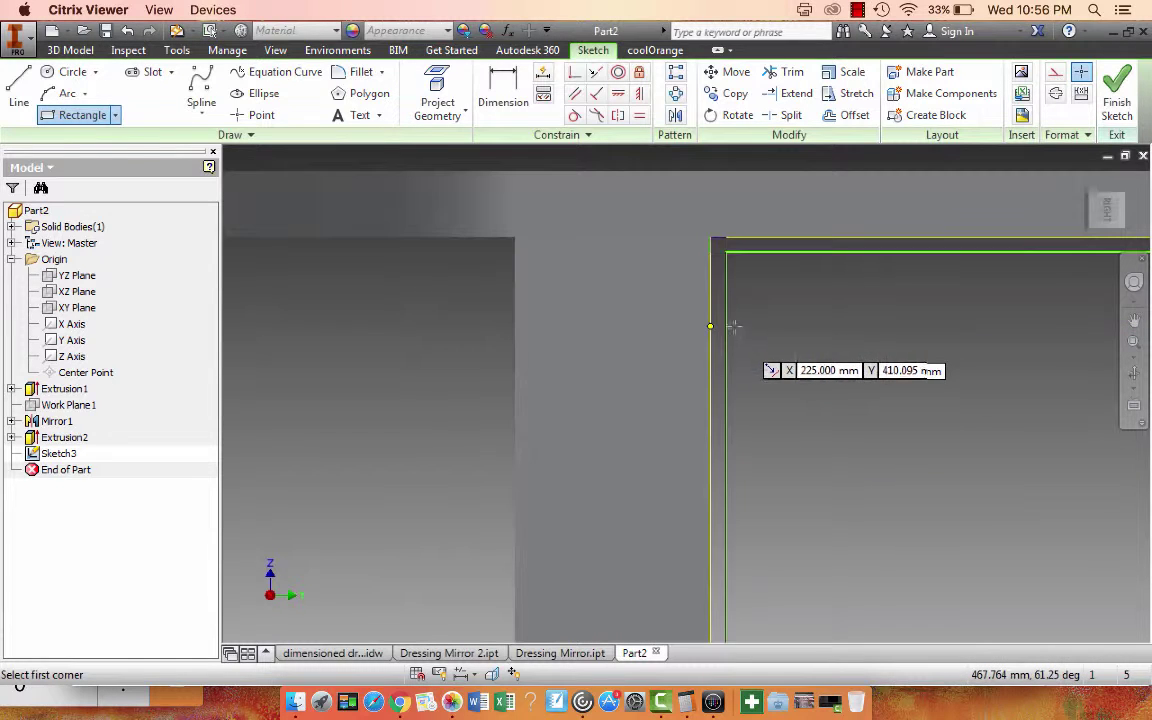
click(727, 255)
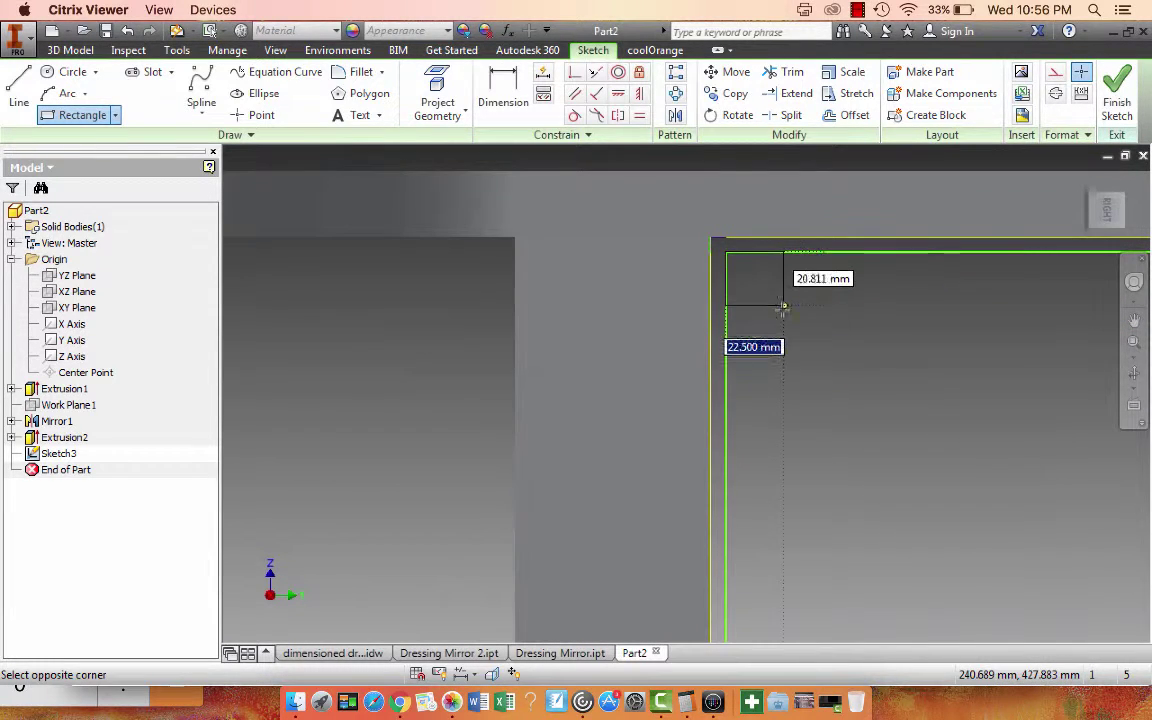
key(Tab)
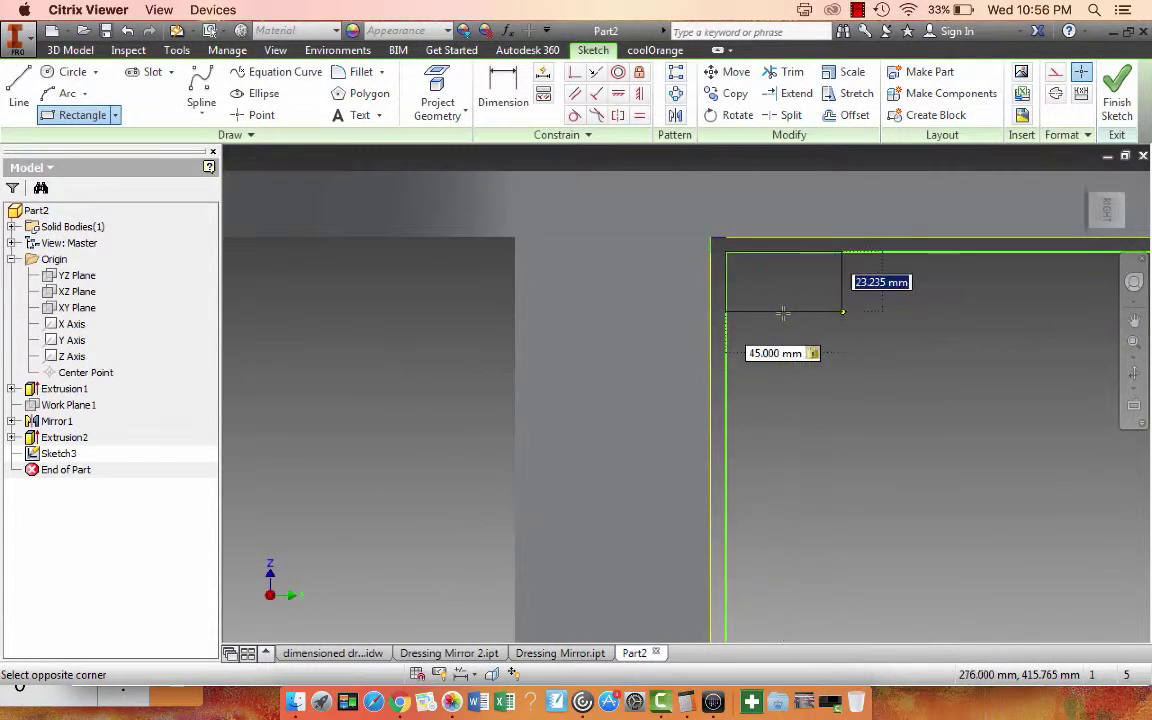
click(783, 314)
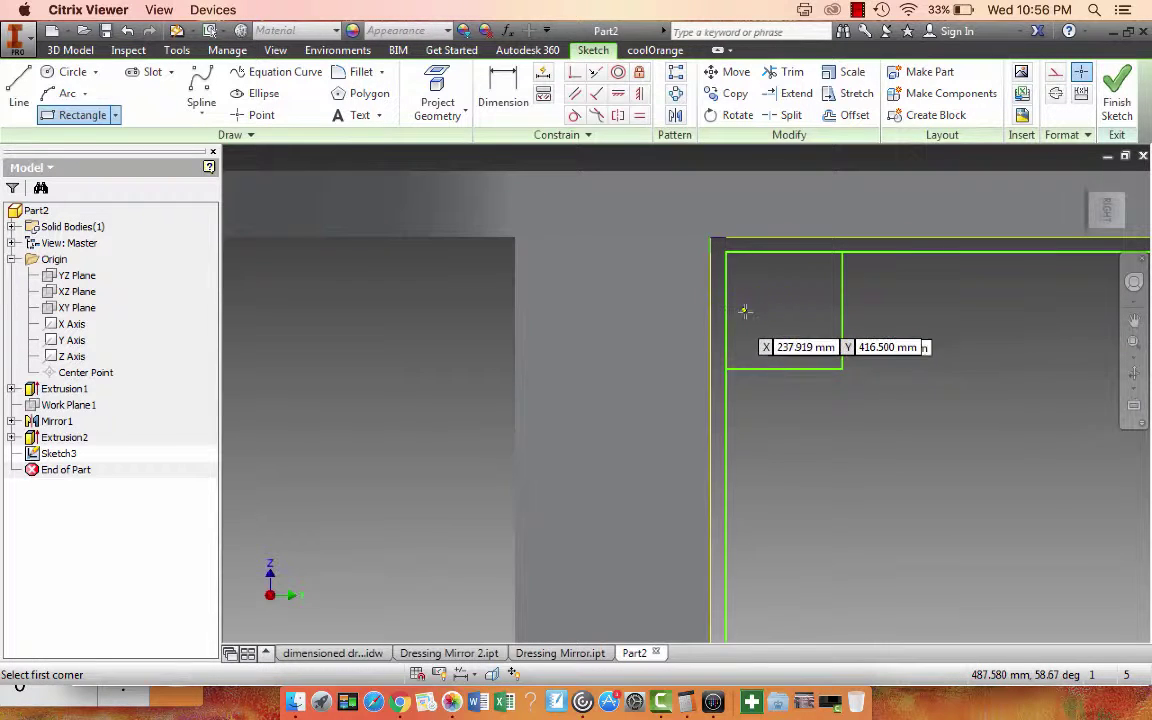
Draw a 140 × 45 mm rectangle at the outline's top-right corner
scroll(922, 340, down, 5)
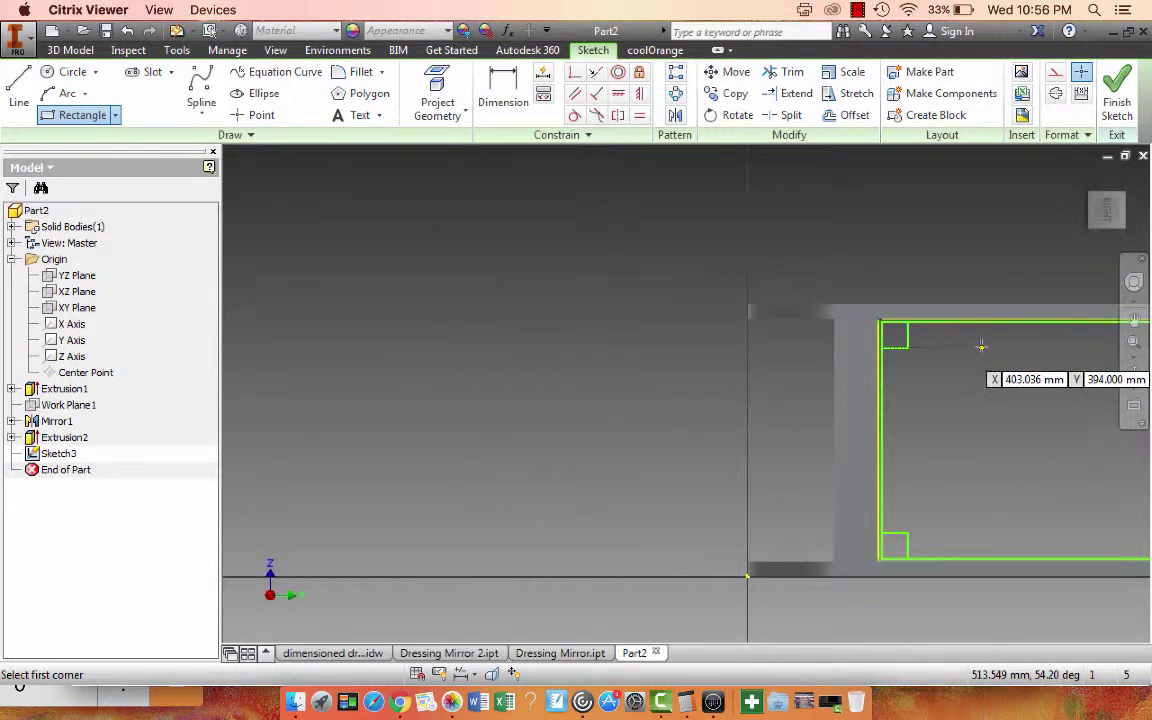
key(F2)
drag(981, 347, 695, 309)
scroll(696, 308, down, 2)
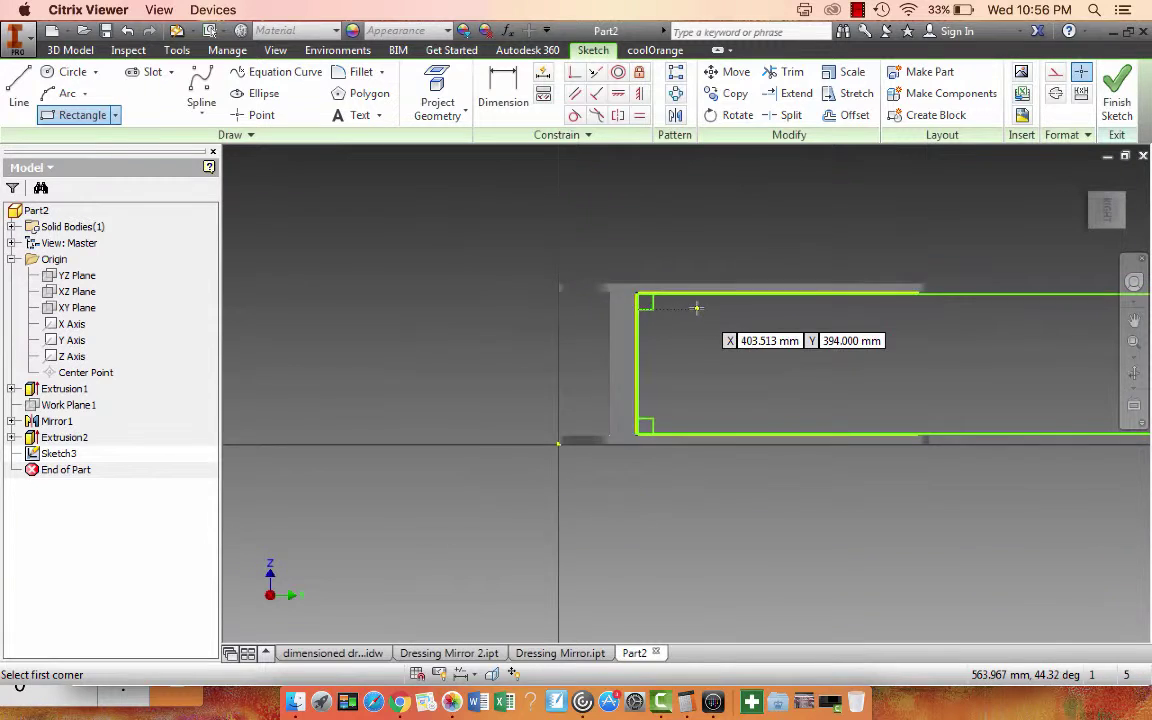
scroll(694, 307, down, 3)
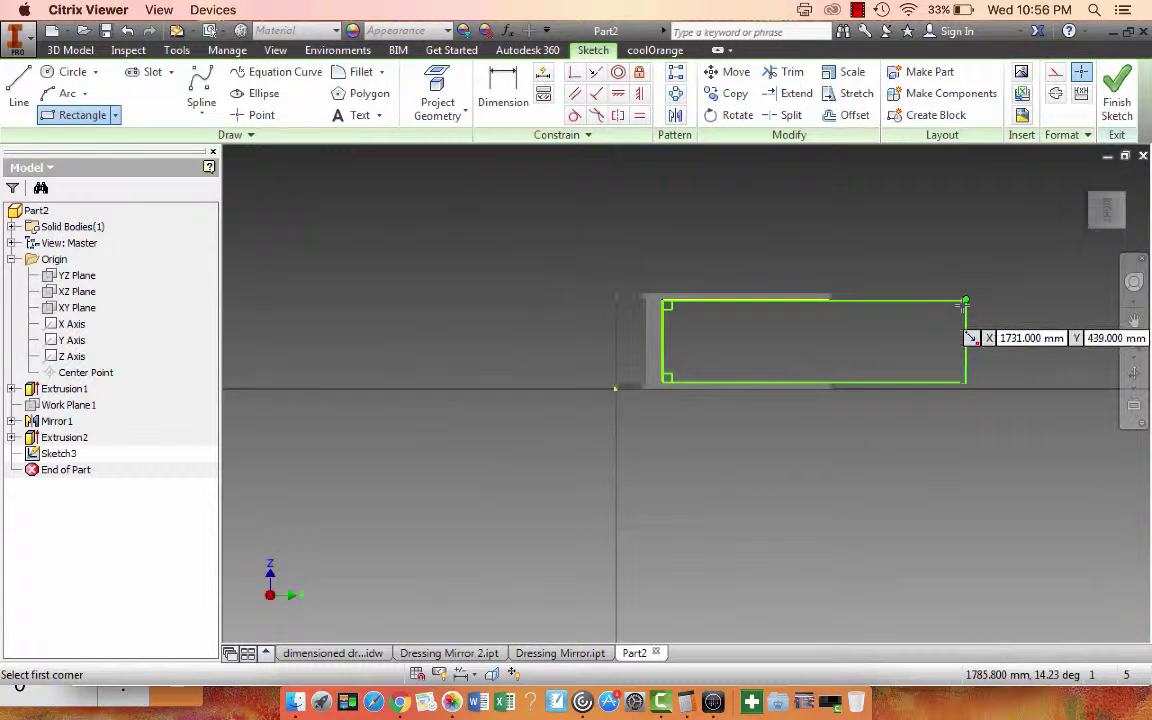
scroll(950, 311, up, 2)
scroll(940, 303, up, 2)
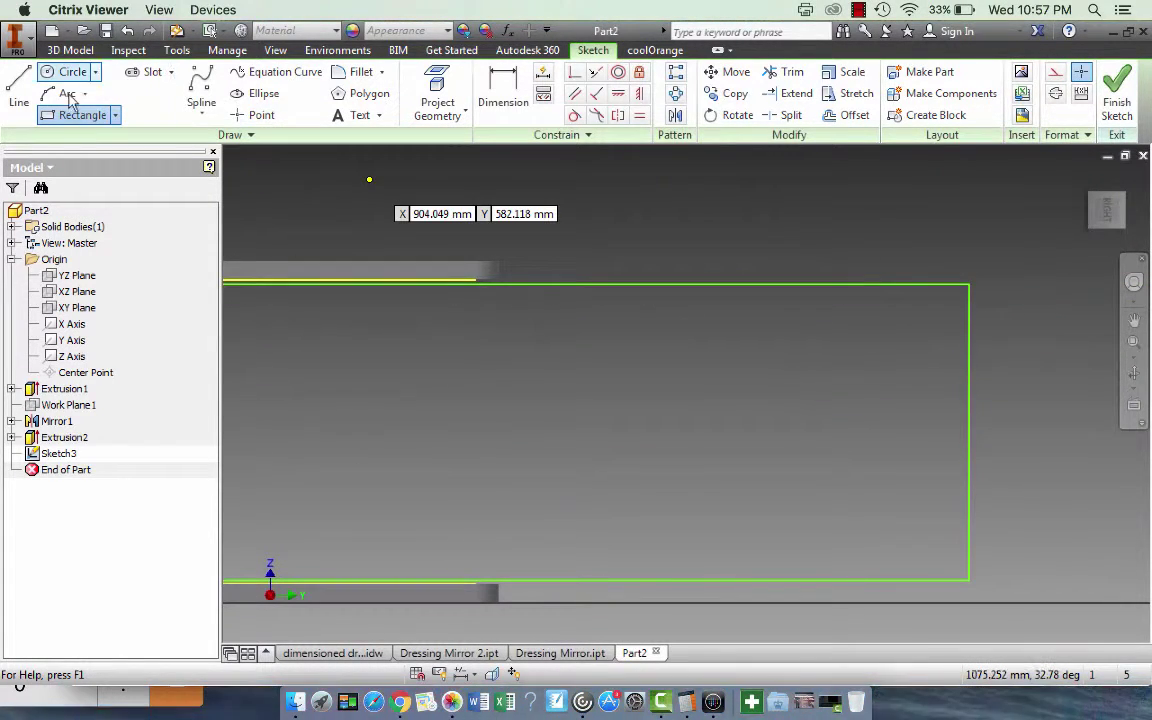
click(968, 287)
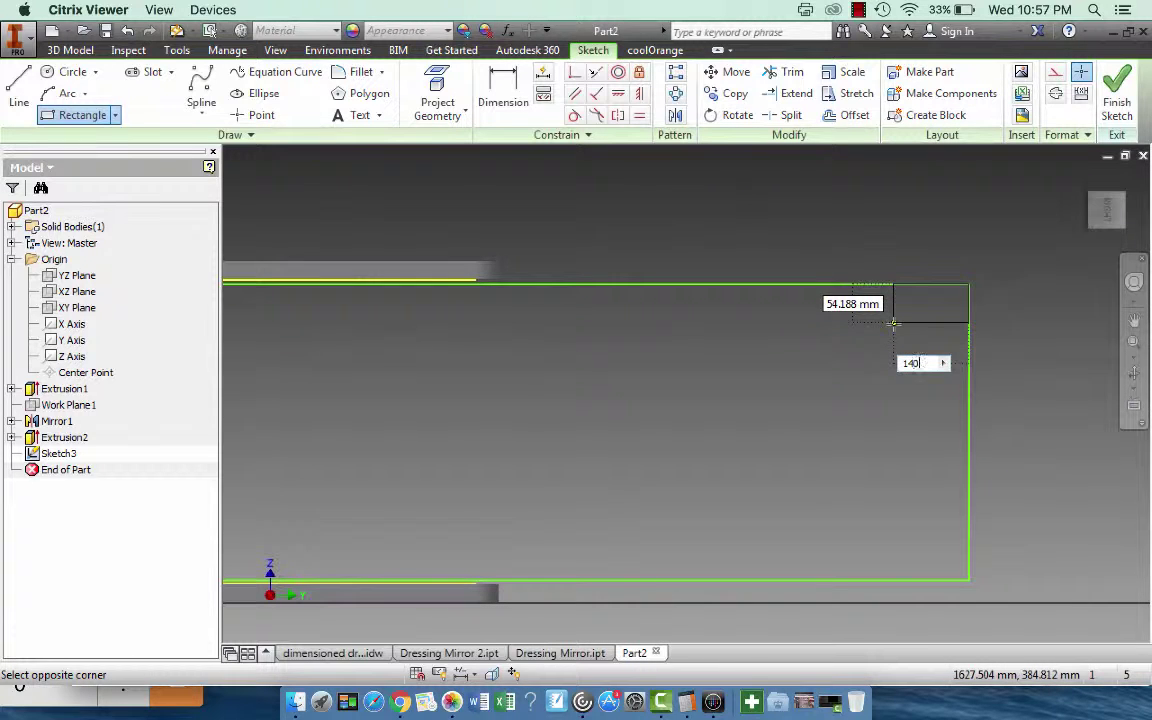
text(140)
key(Tab)
key(Return)
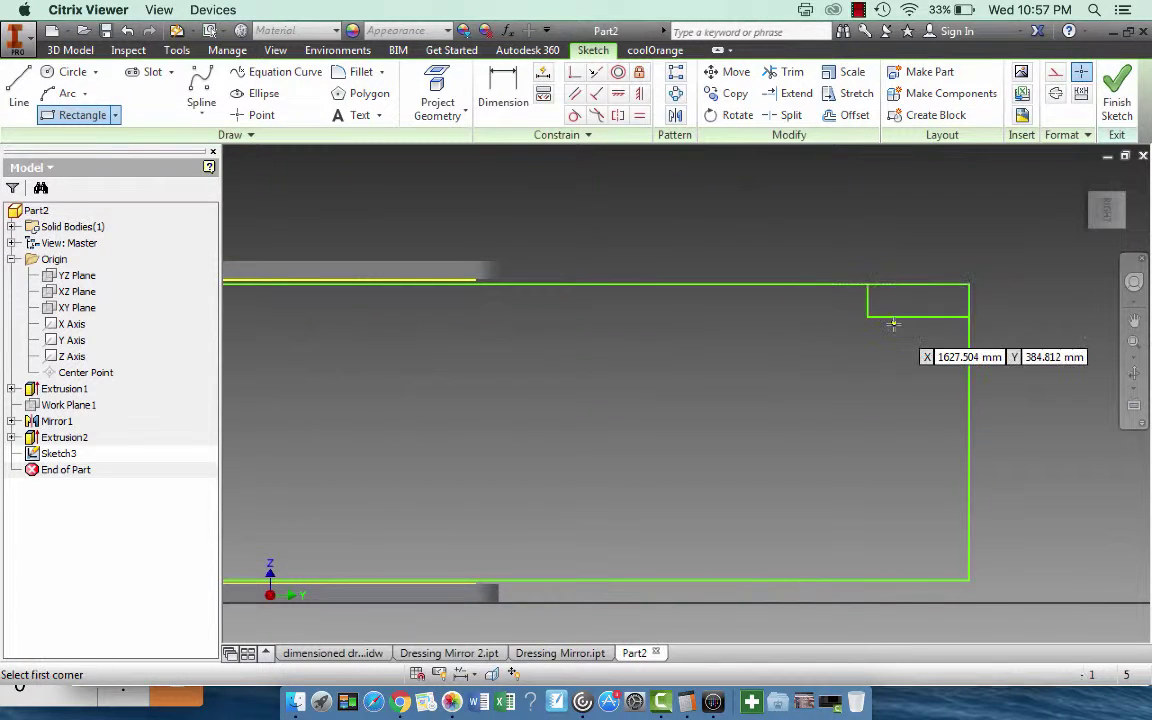
Draw a 140 × 45 mm rectangle at the outline's bottom-right corner
click(968, 579)
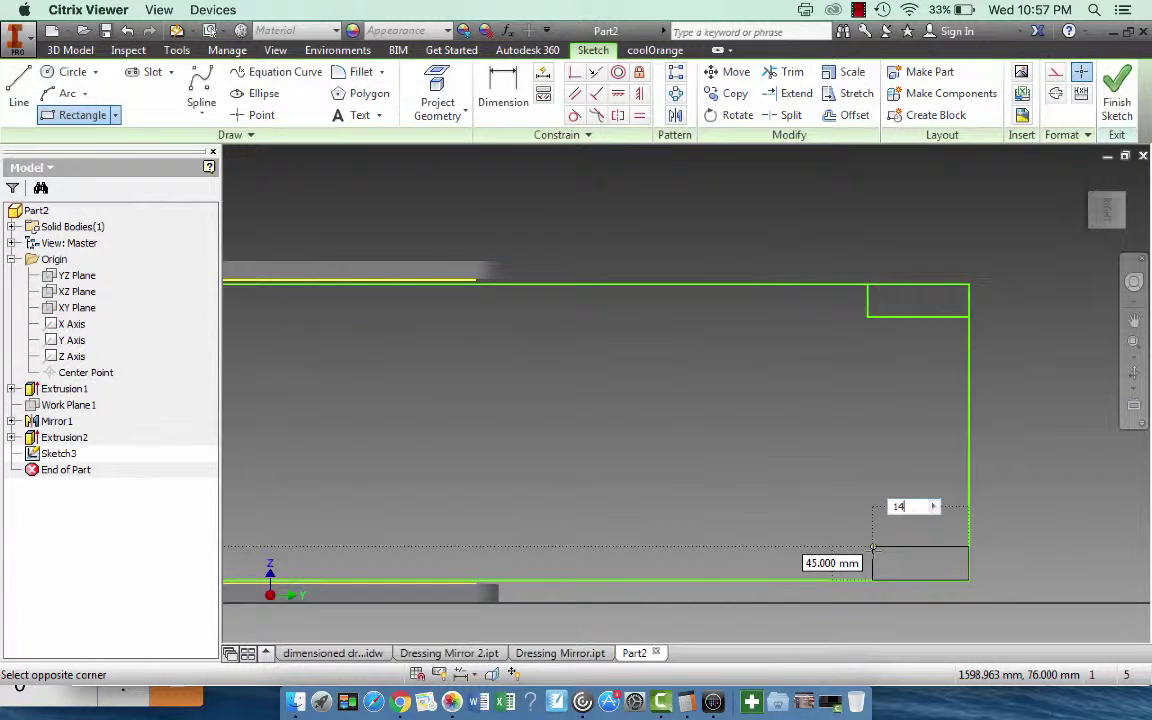
key(Tab)
text(45)
key(Return)
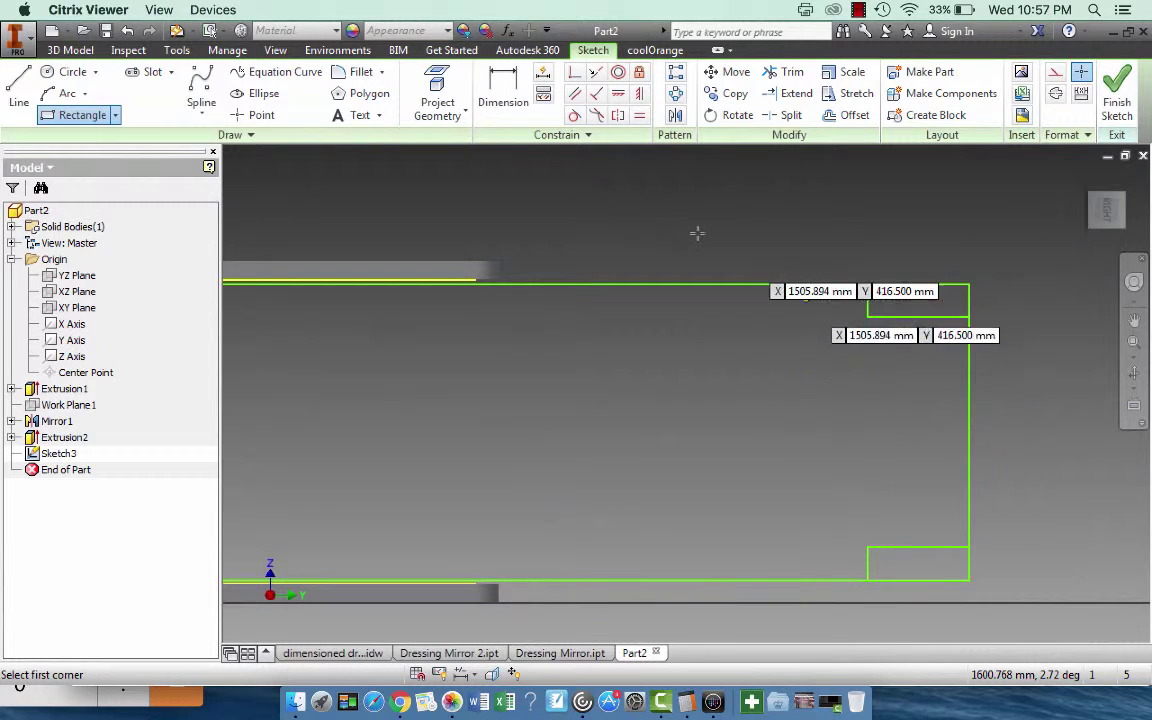
scroll(766, 306, up, 3)
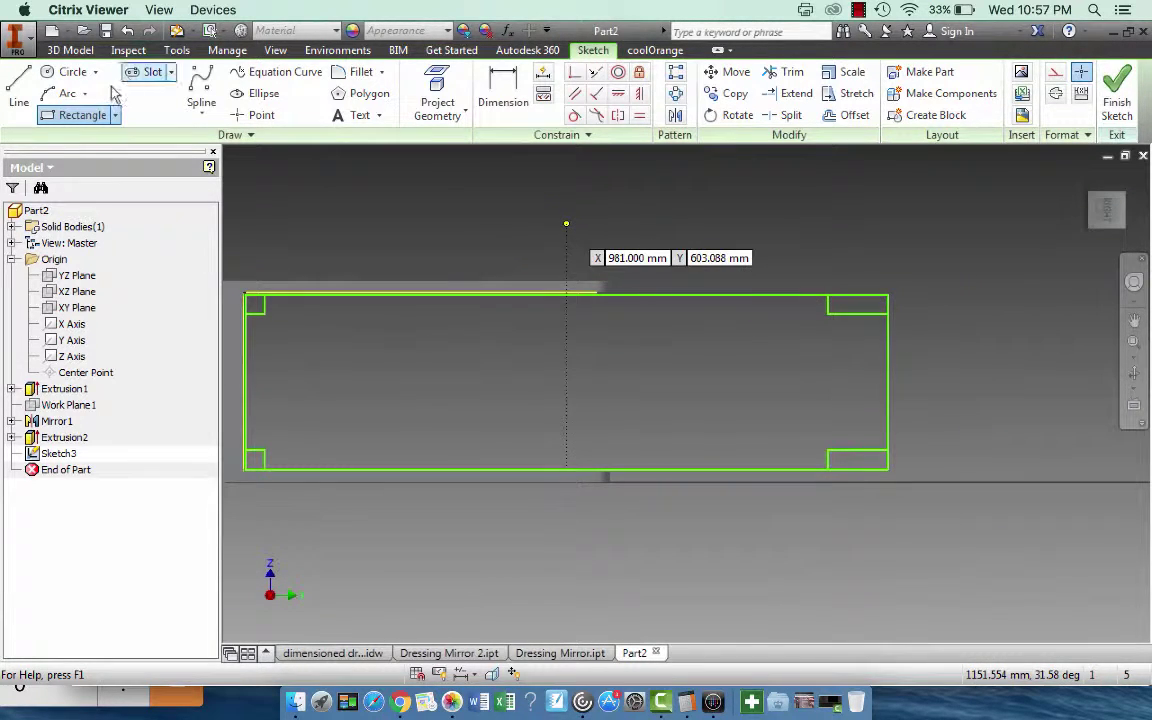
Draw the inner rectangle between the corner rectangles and trim away all leftover stubs and overhangs
click(264, 314)
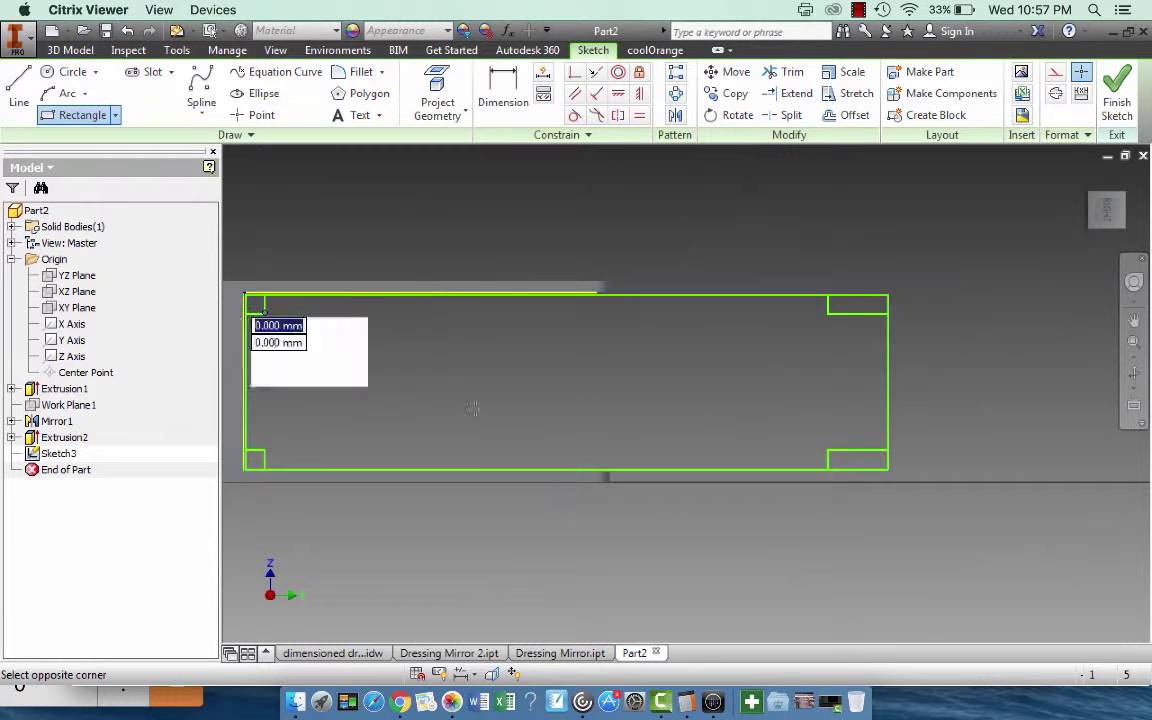
click(828, 451)
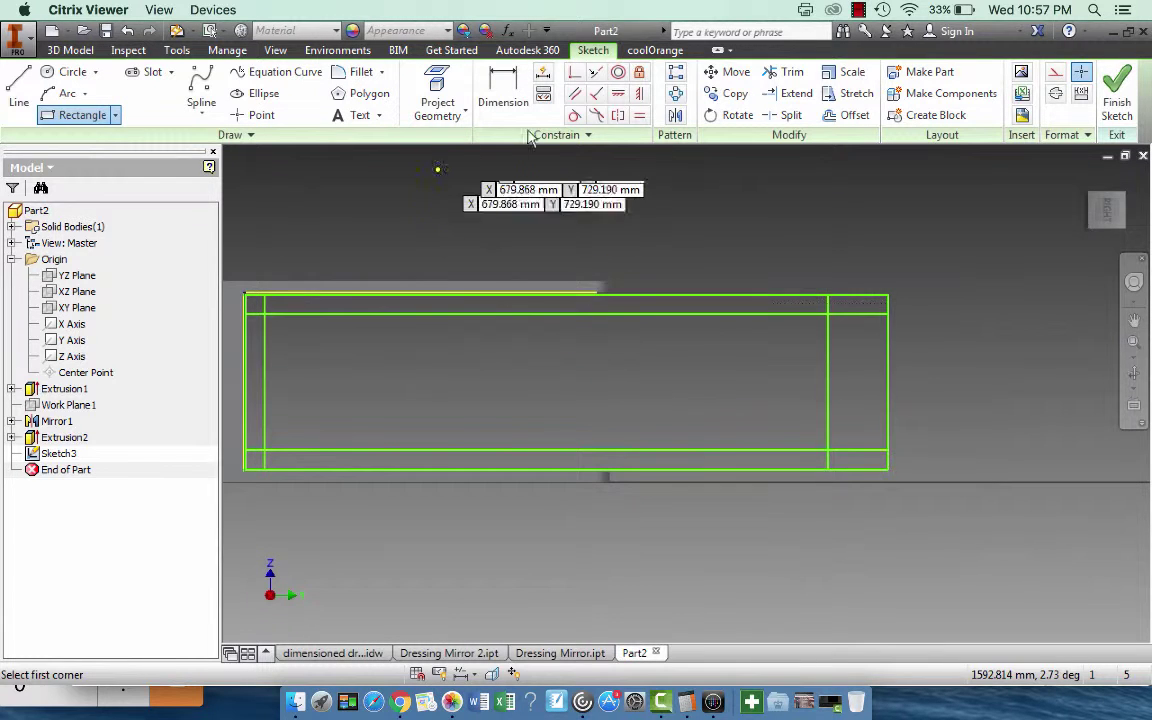
click(791, 75)
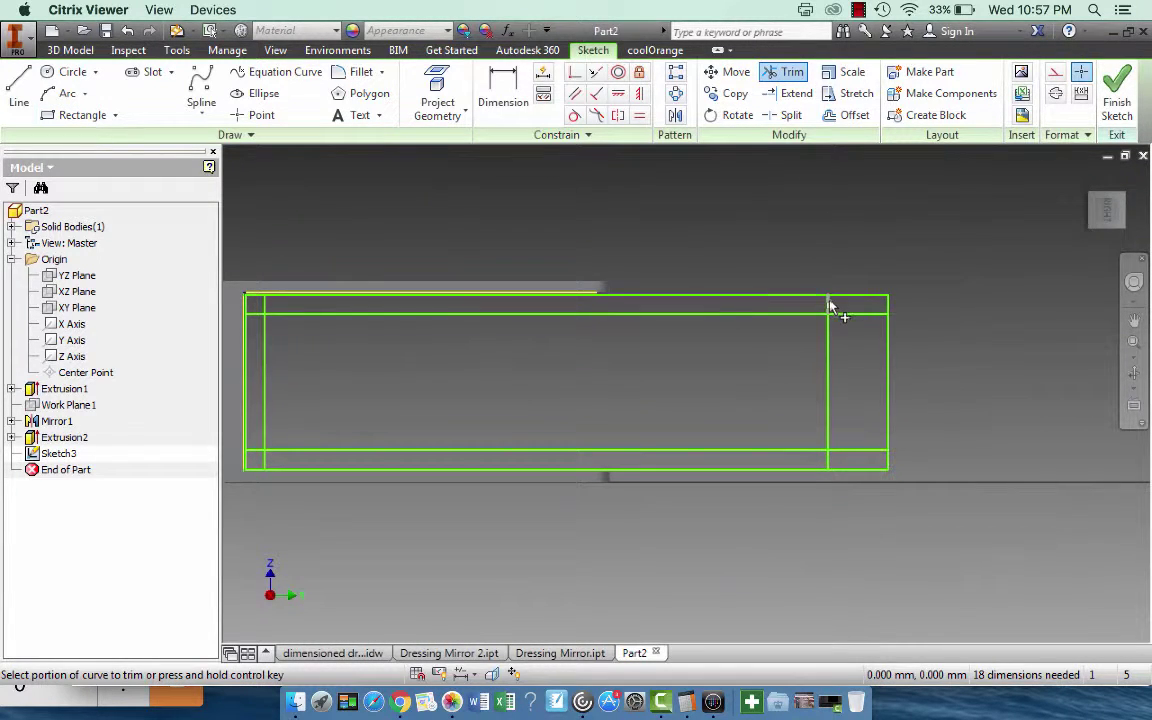
click(829, 306)
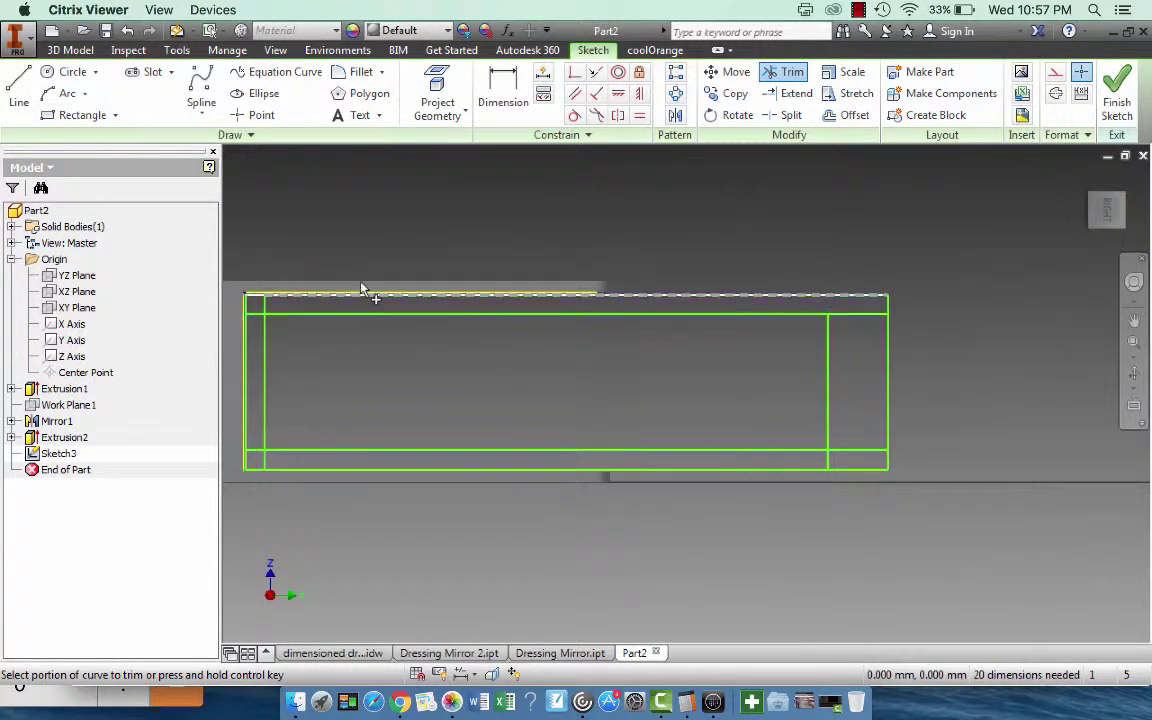
click(265, 306)
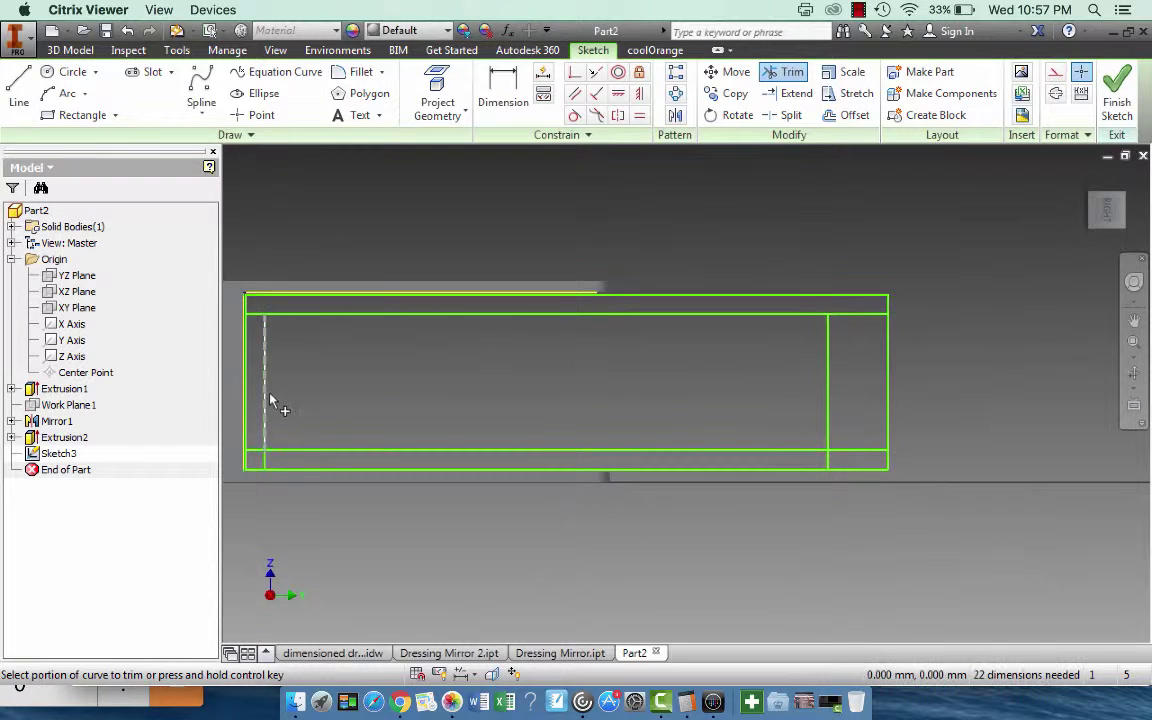
click(263, 462)
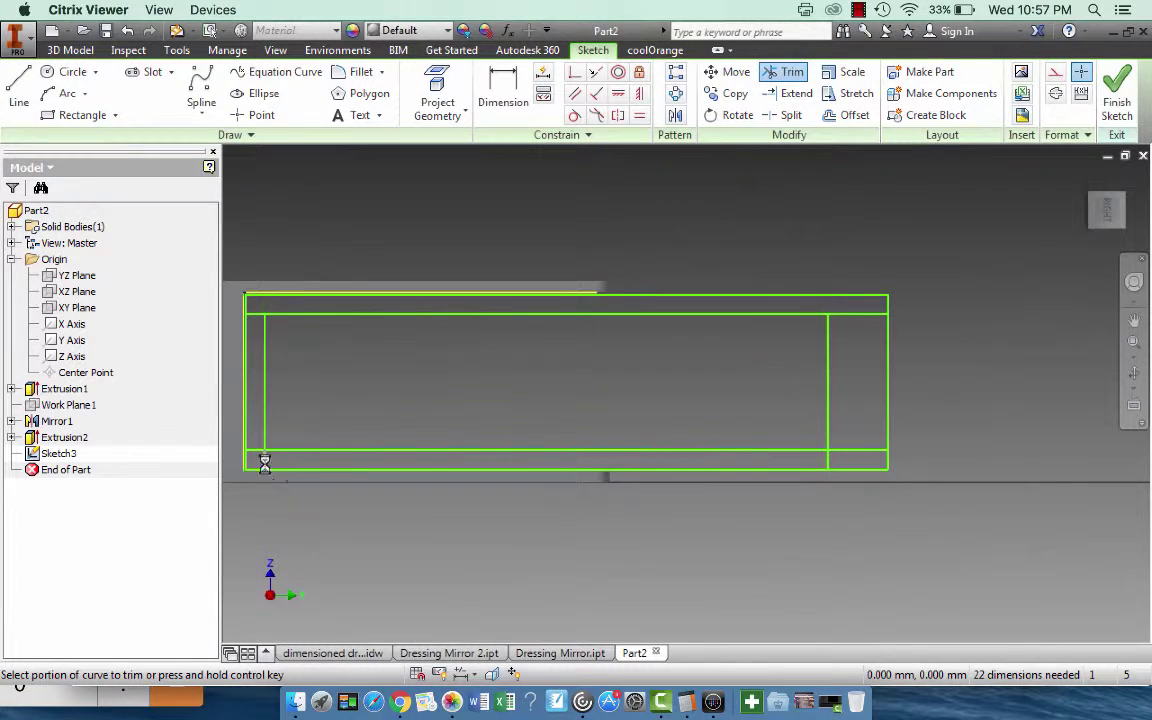
click(254, 318)
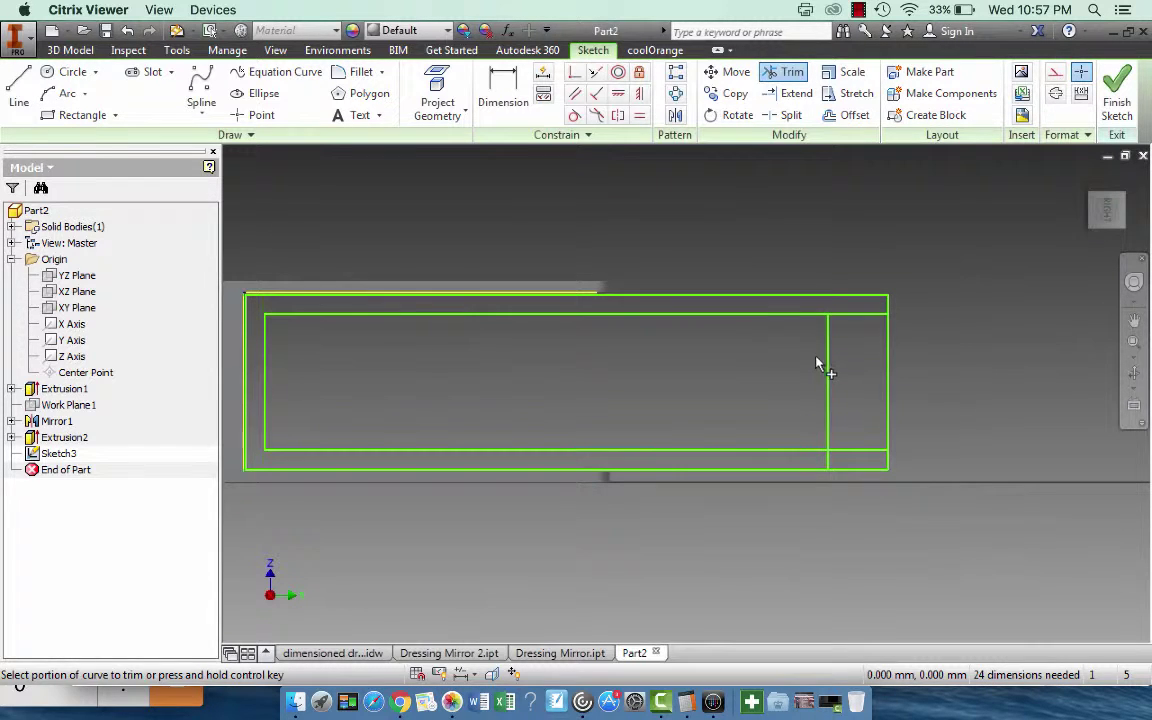
click(828, 461)
click(857, 451)
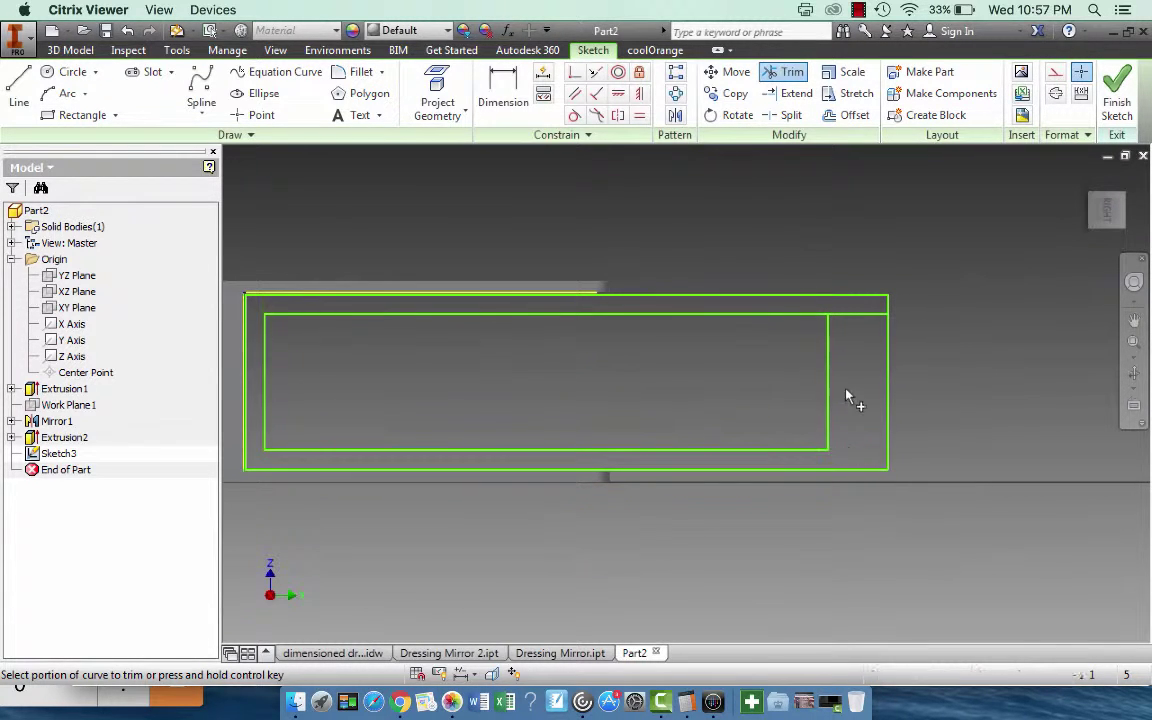
click(858, 320)
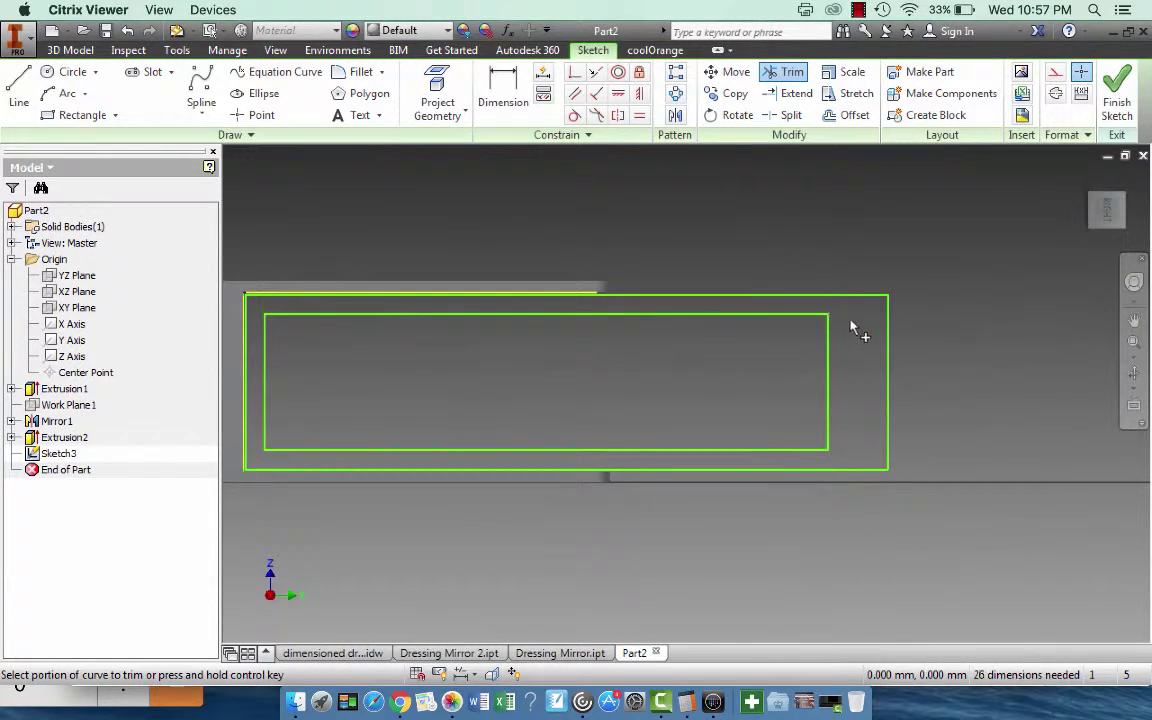
Finish the sketch and extrude the frame profile 25 mm symmetrically into a solid frame
click(1131, 92)
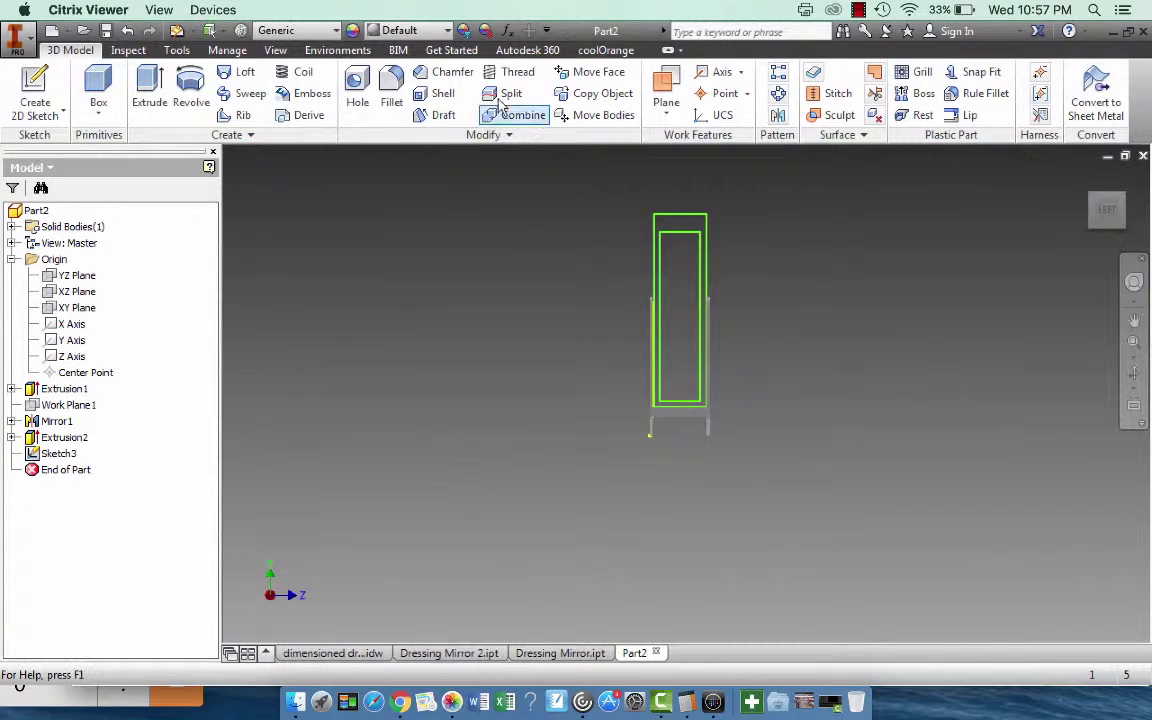
click(150, 90)
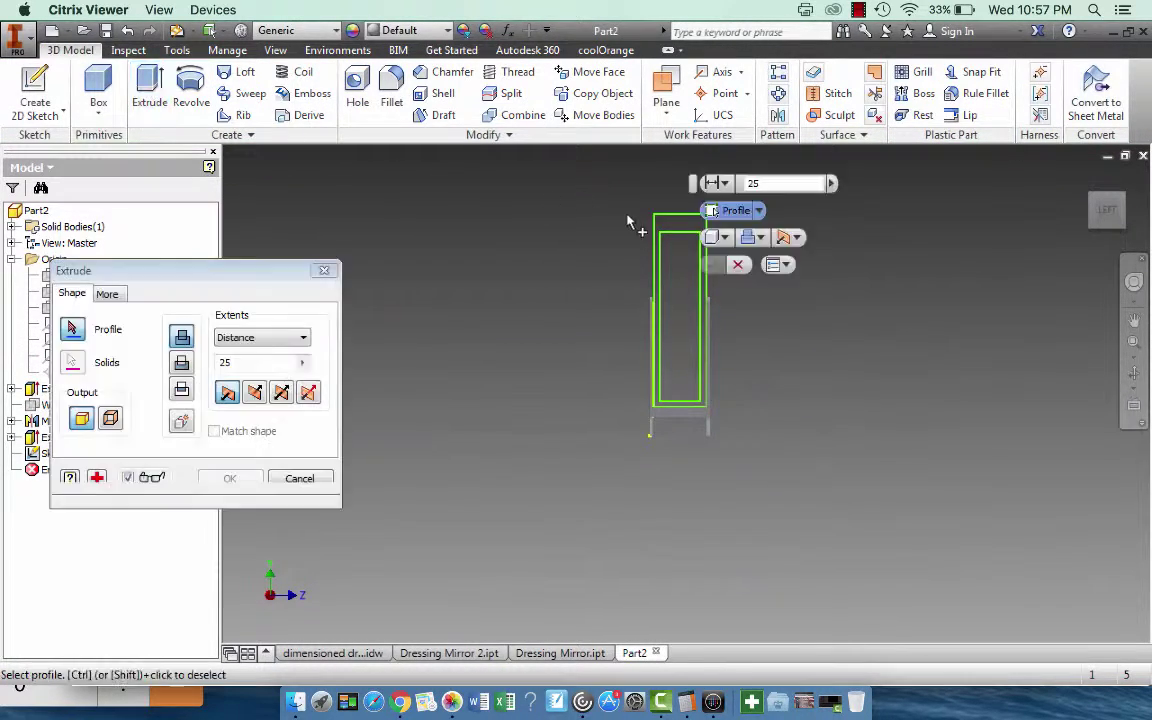
click(668, 225)
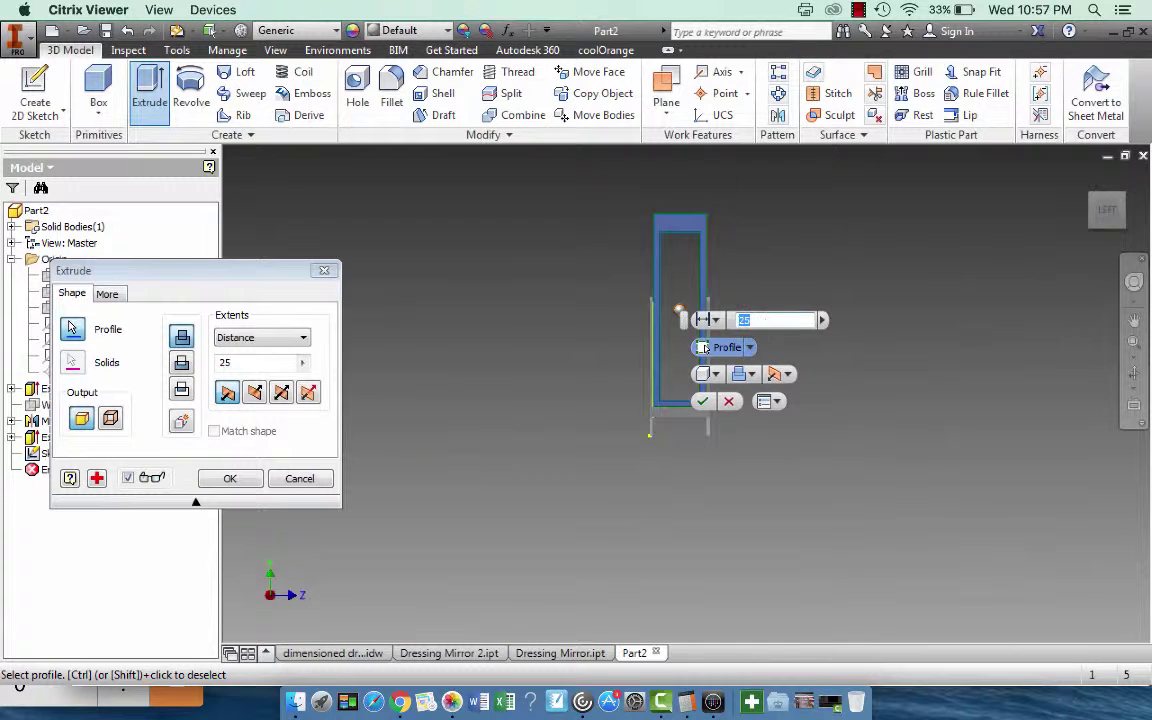
click(1095, 203)
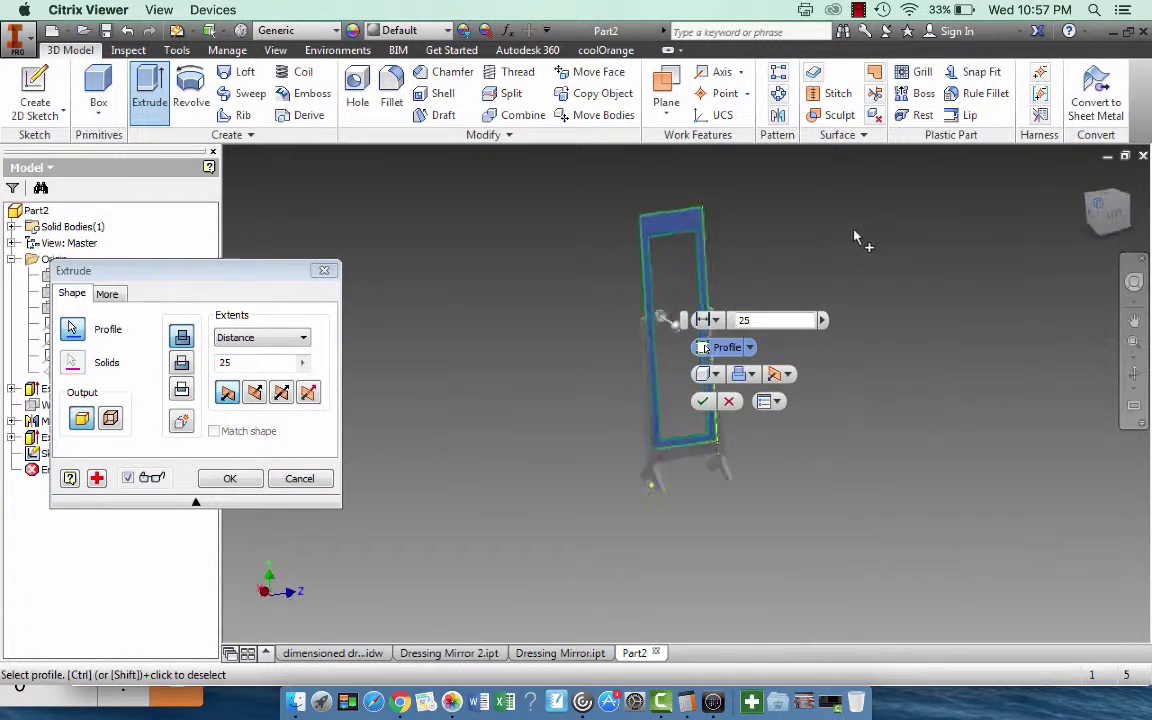
click(281, 393)
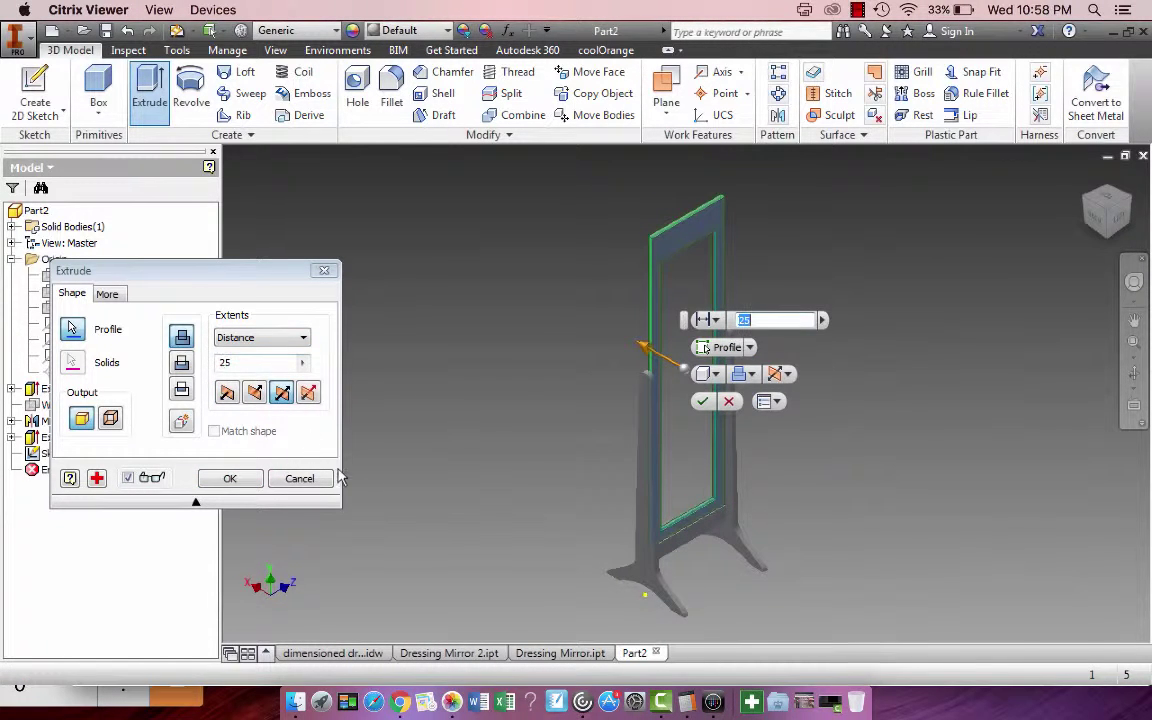
click(229, 478)
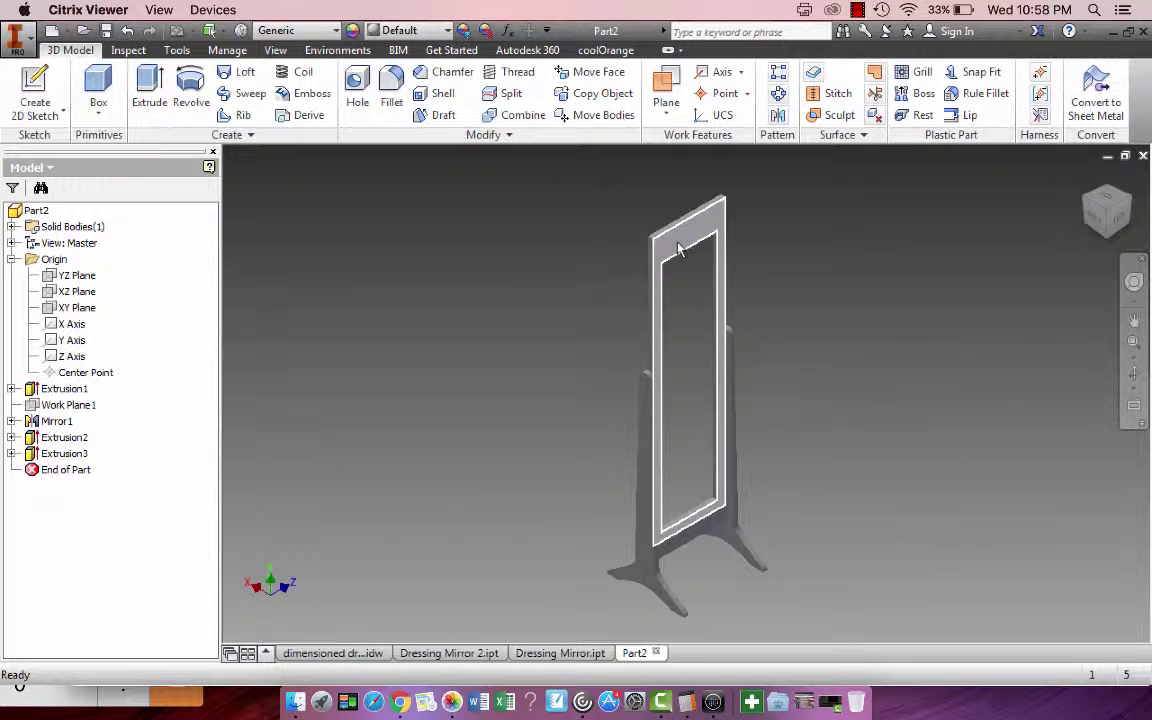
Start Sketch4 on the mirror frame's front face, abandoning a first attempt
mouse_move(678, 250)
right_click(684, 233)
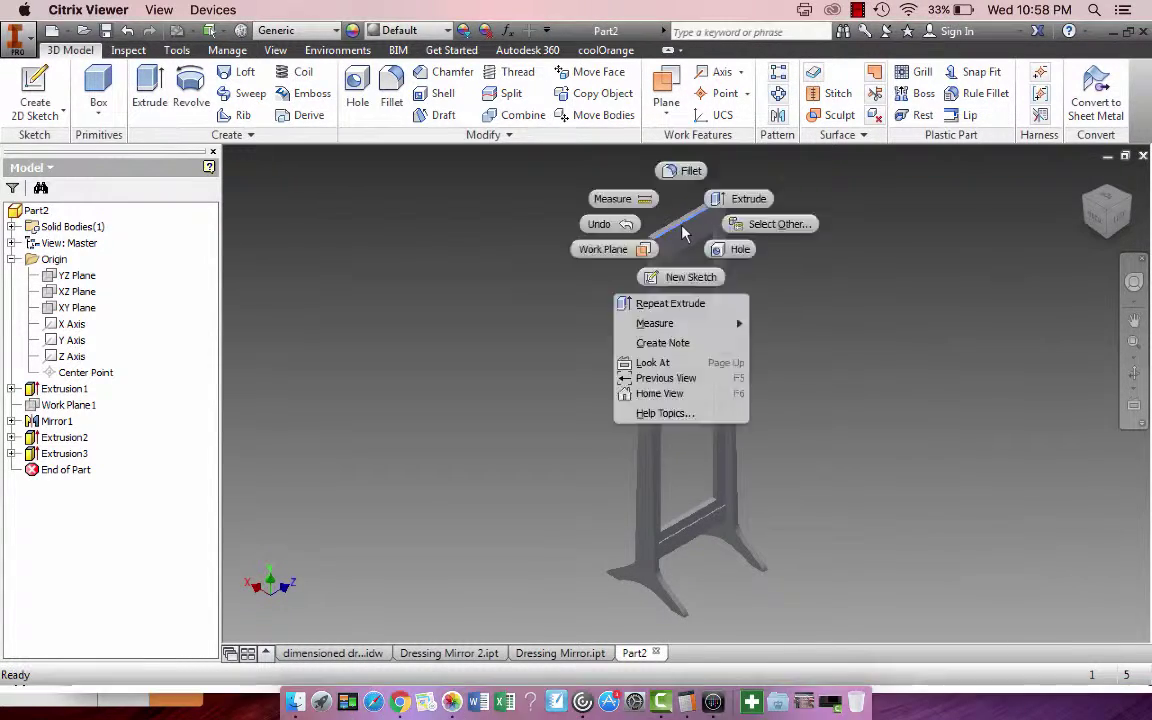
click(684, 276)
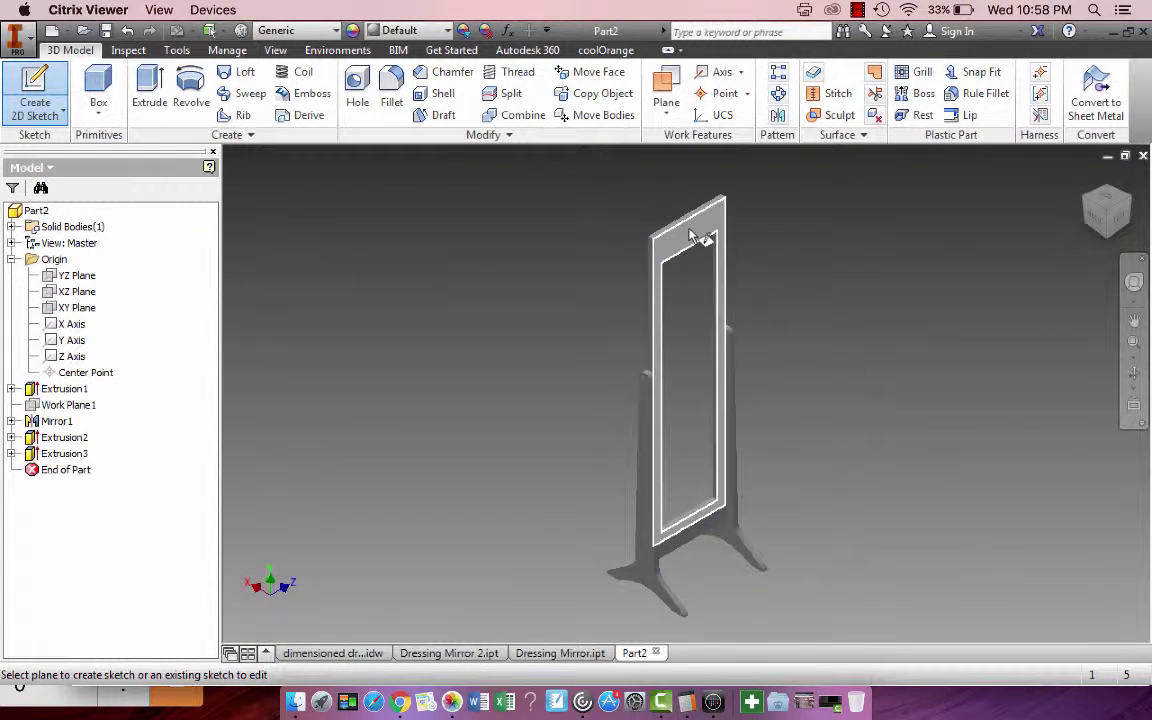
right_click(688, 234)
click(591, 226)
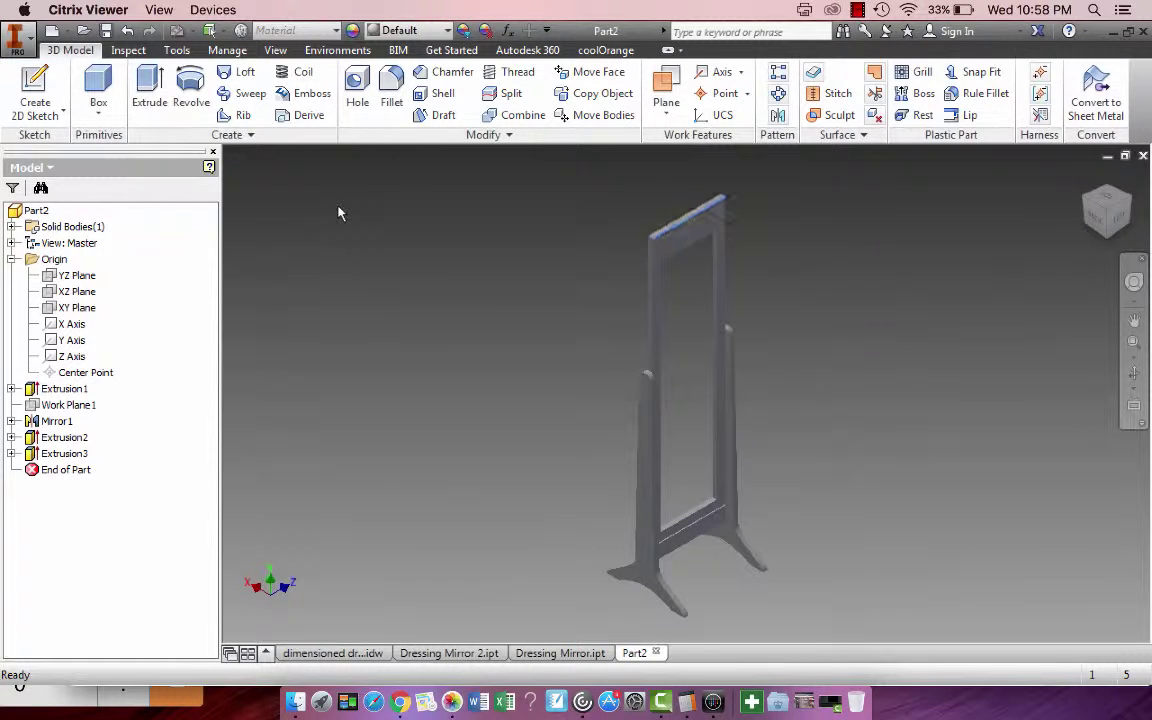
right_click(688, 232)
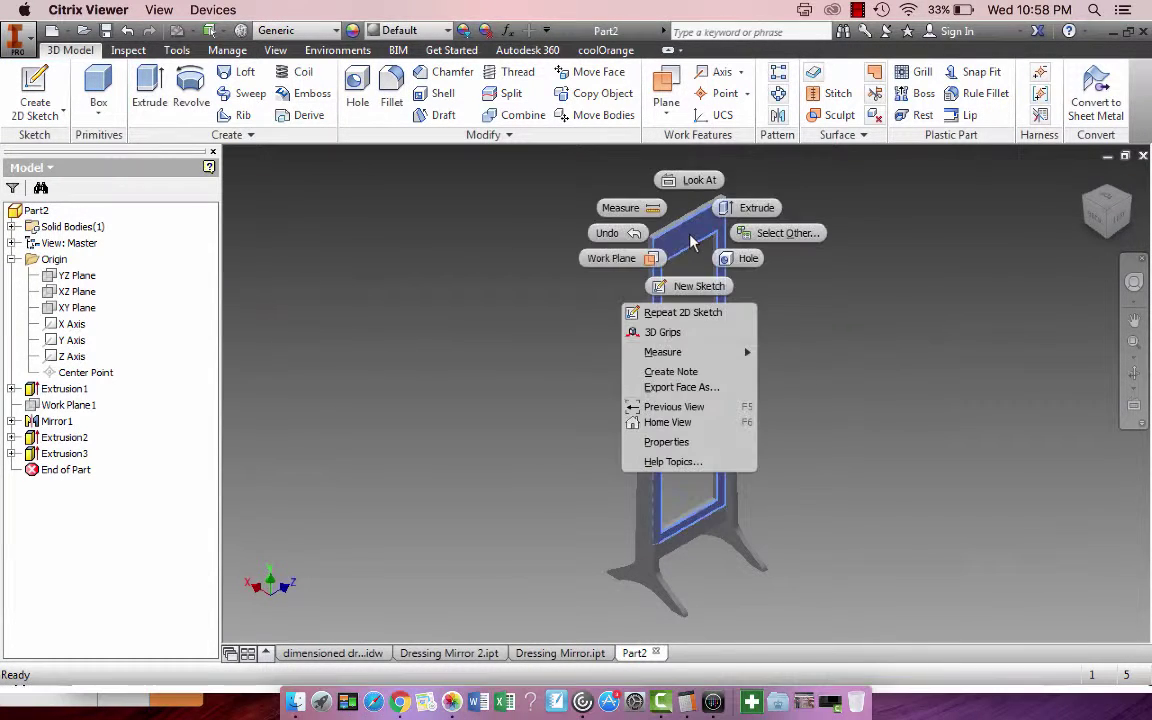
click(693, 287)
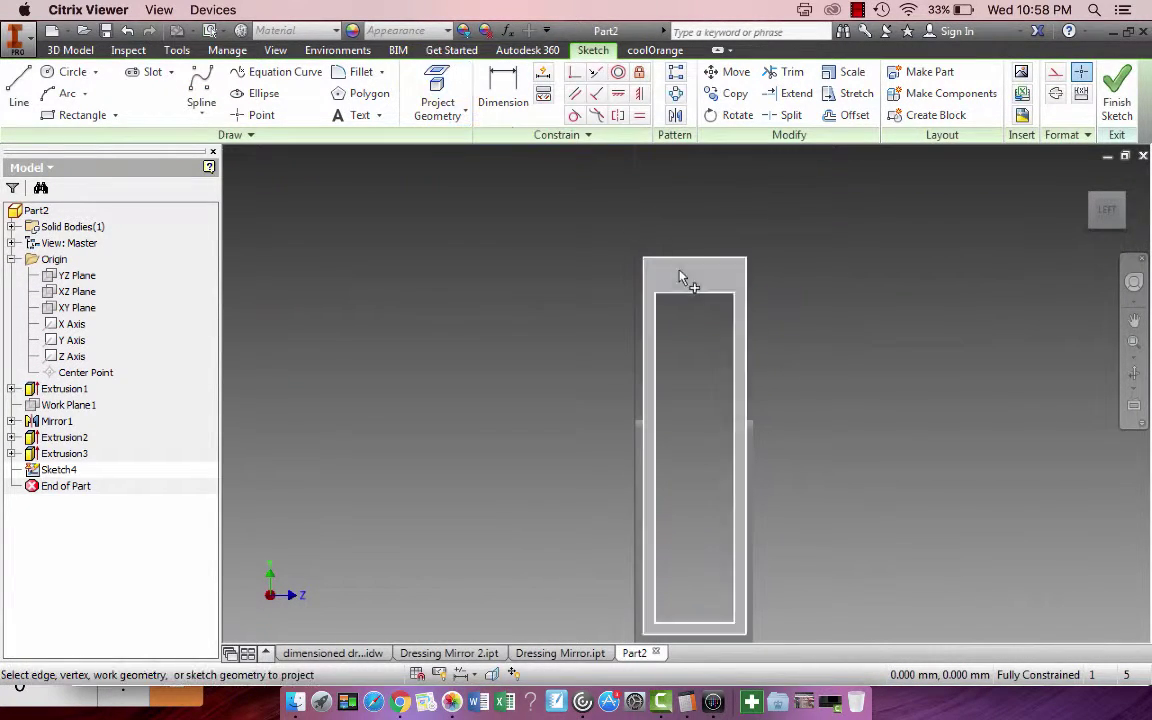
Project the frame face and draw a 450 mm vertical line with a circle centred at its lower end
click(682, 270)
click(21, 90)
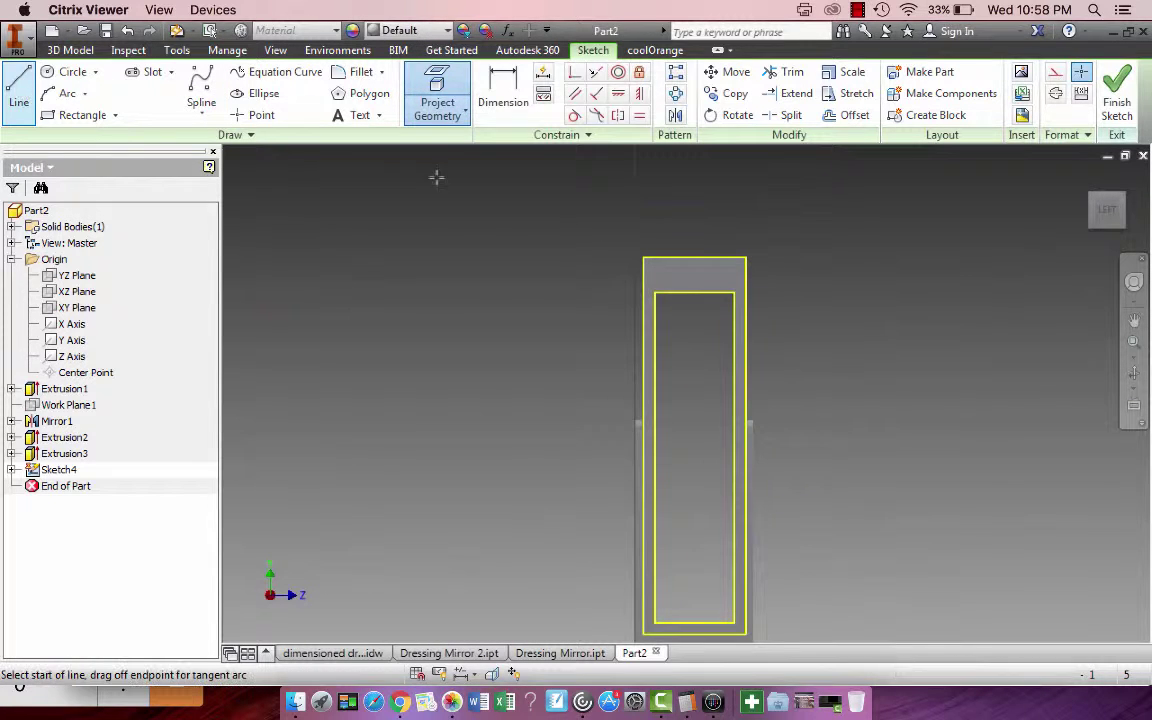
click(695, 257)
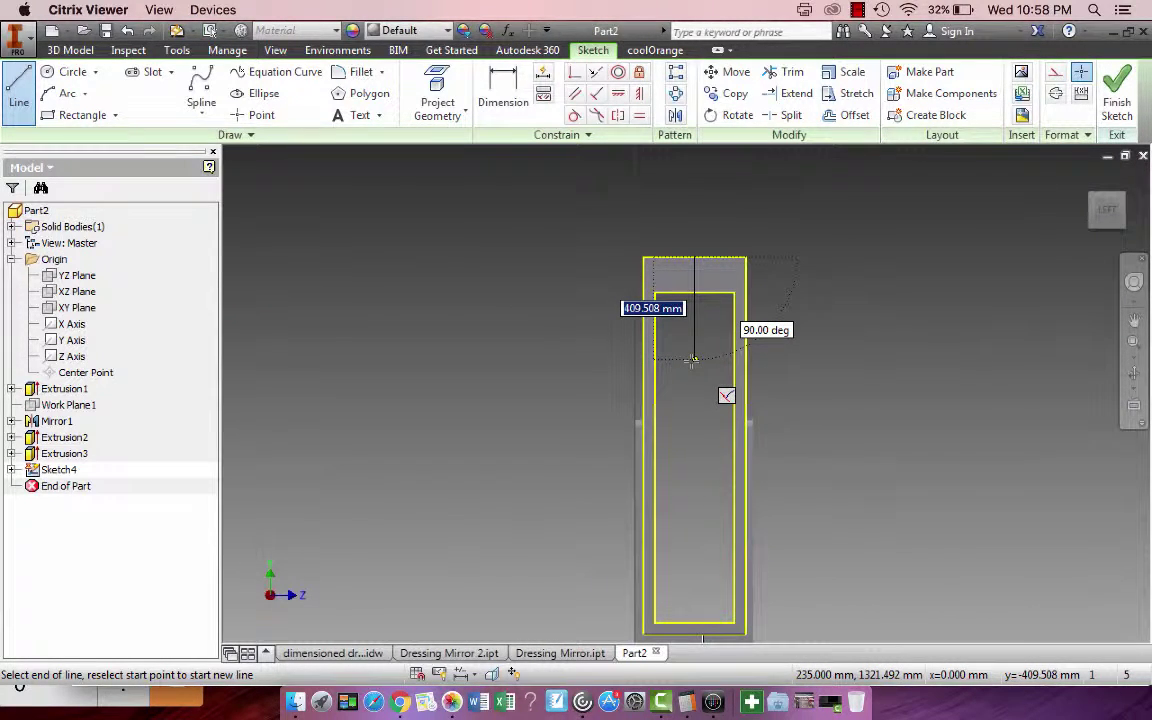
text(450)
key(Return)
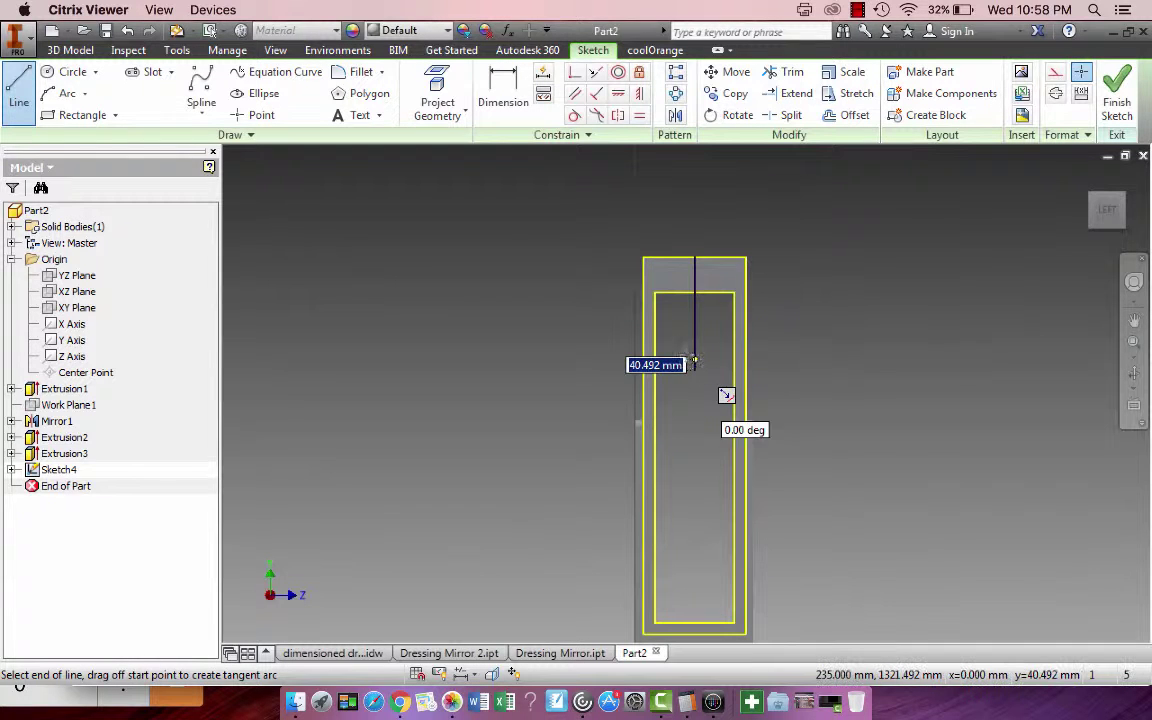
click(67, 80)
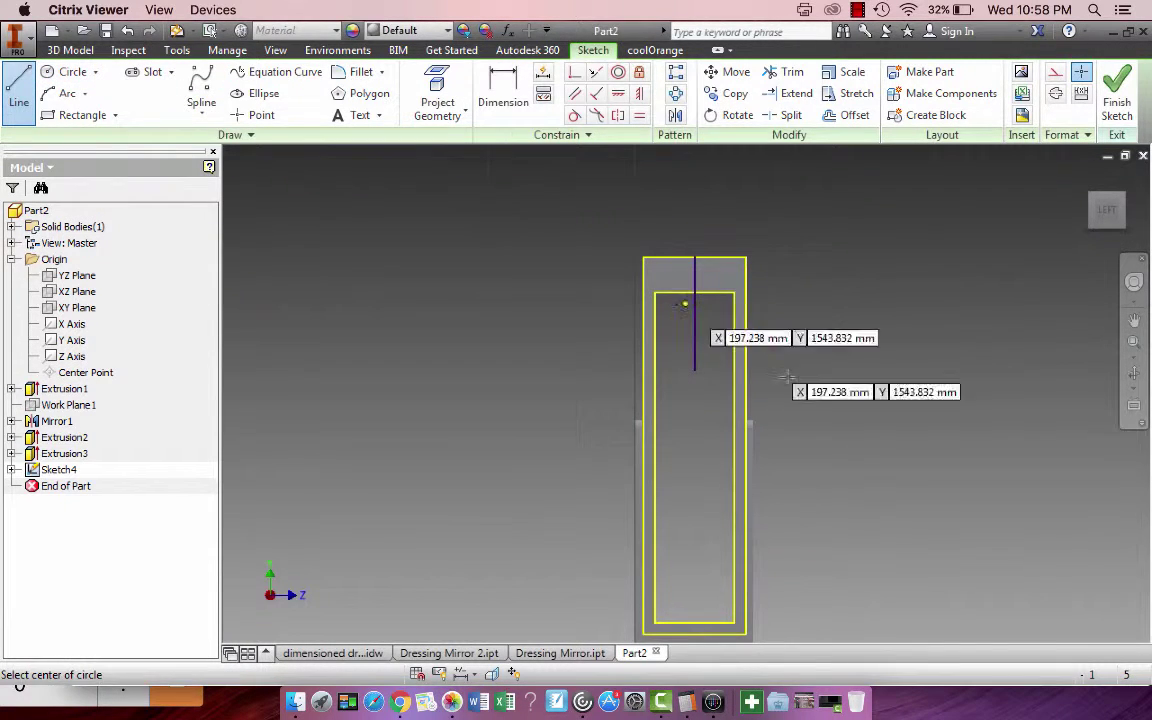
click(695, 370)
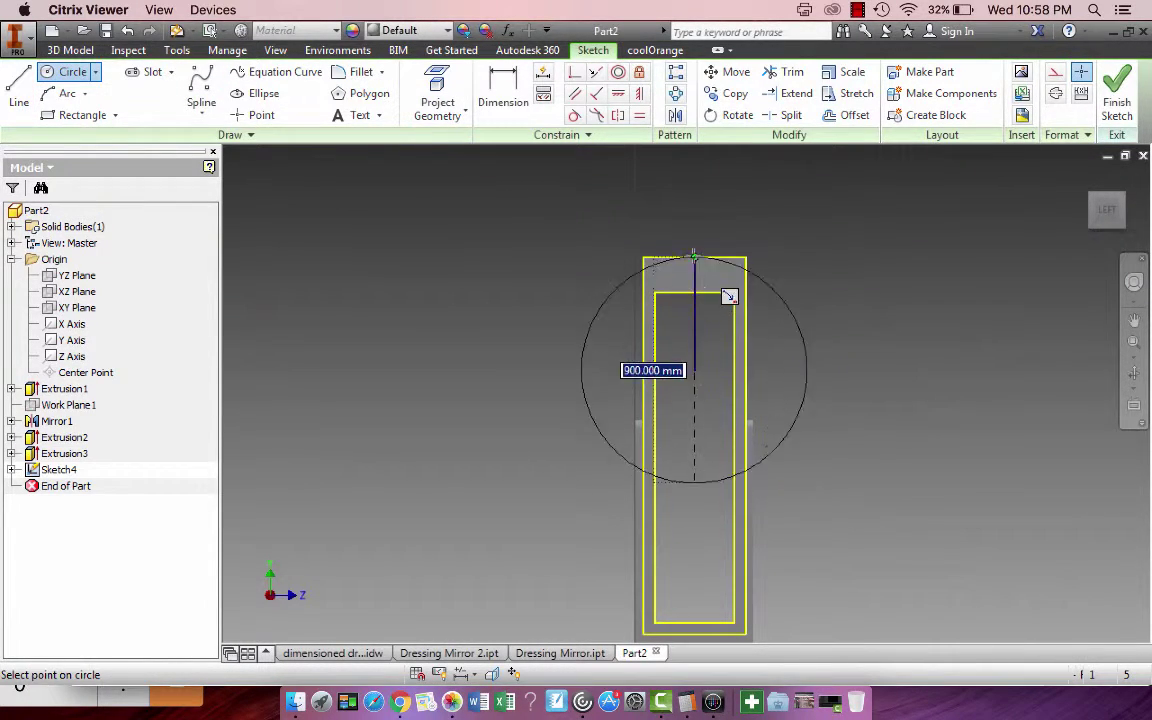
click(760, 282)
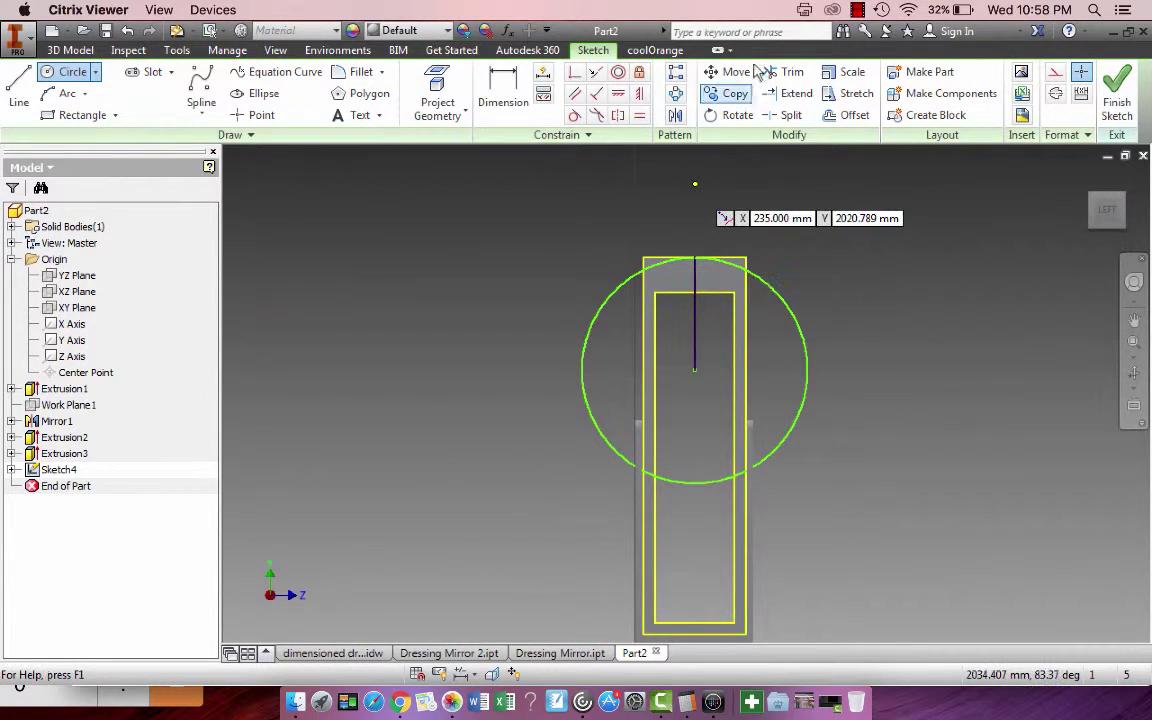
Trim the circle to a shallow arc across the frame top and finish the sketch
key(x)
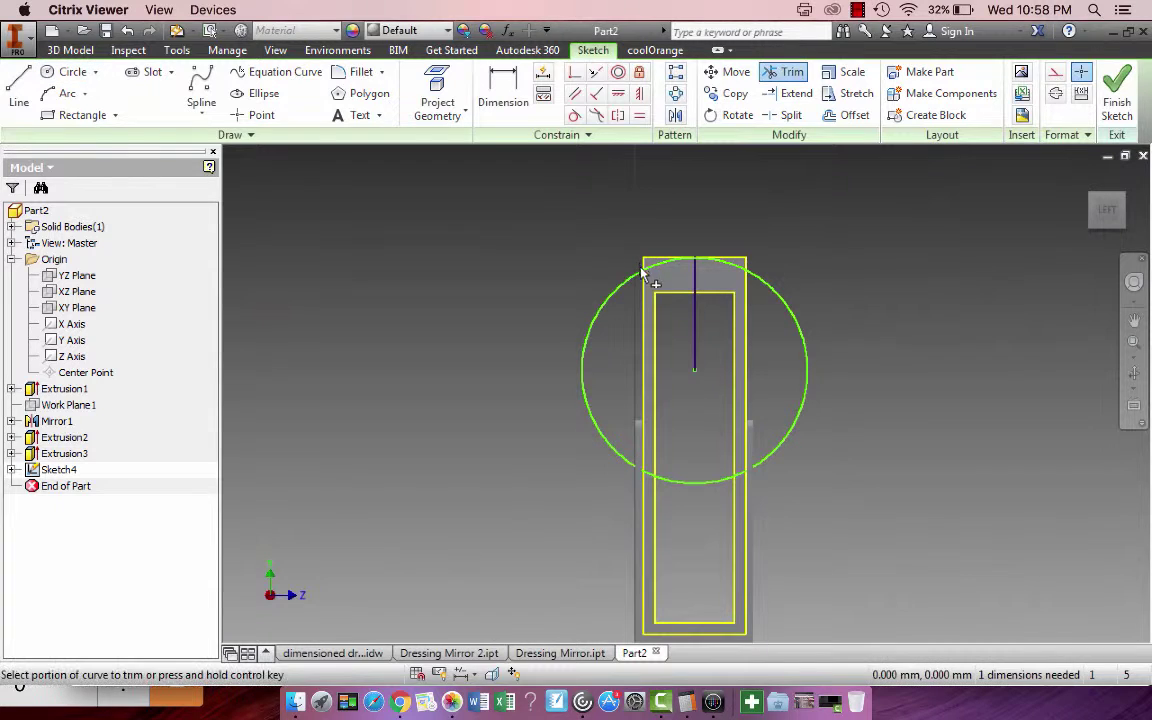
click(620, 288)
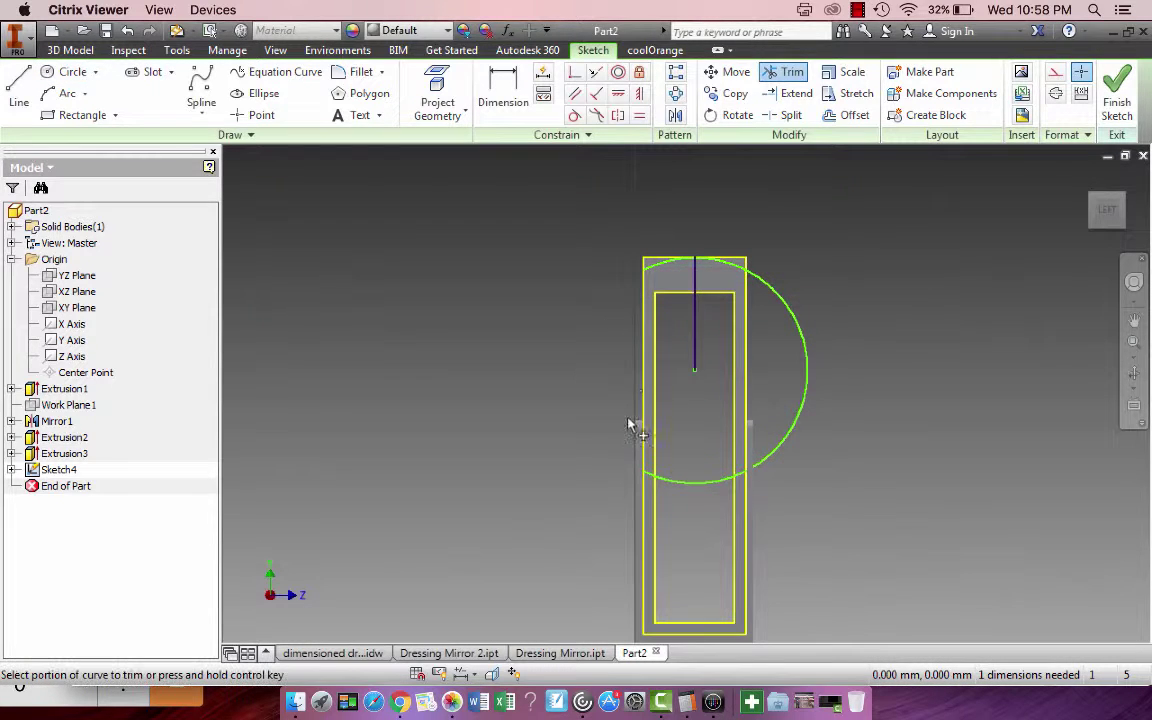
click(670, 484)
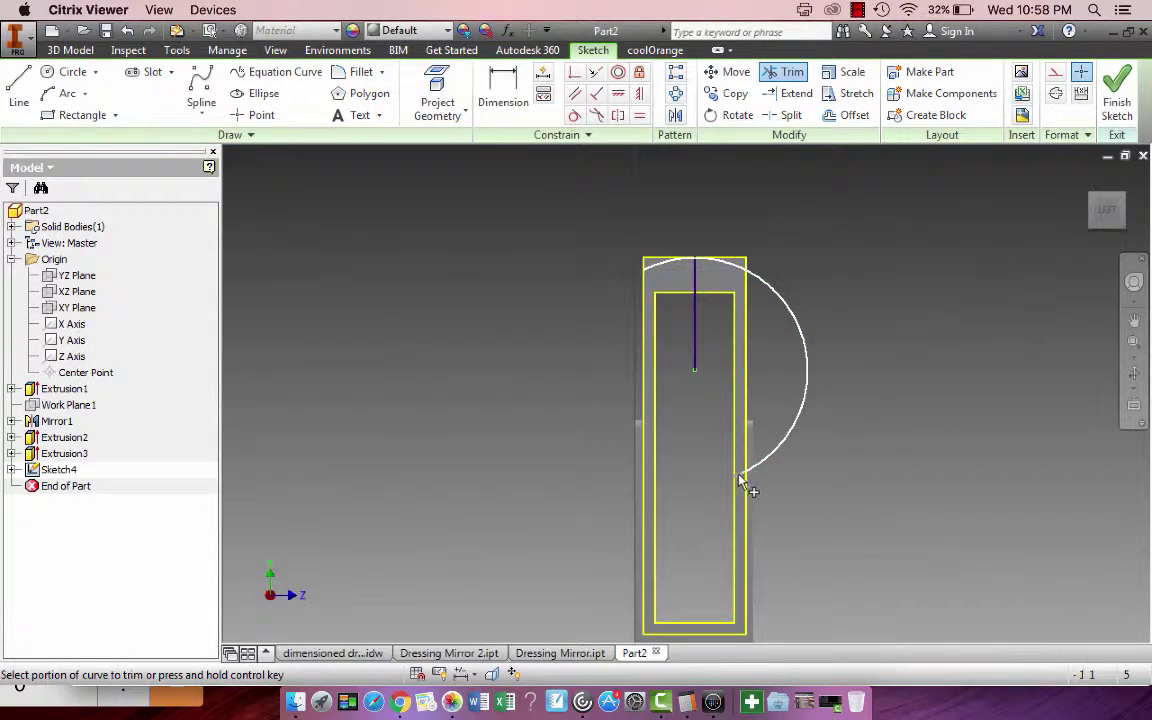
click(771, 463)
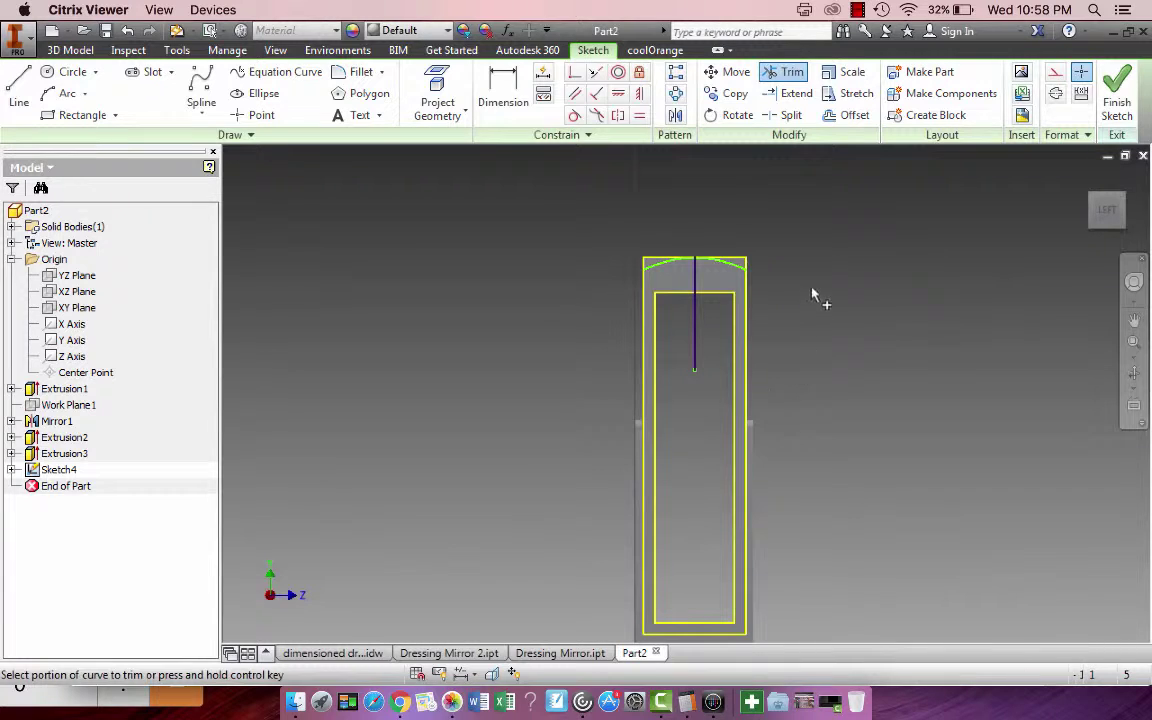
click(1116, 95)
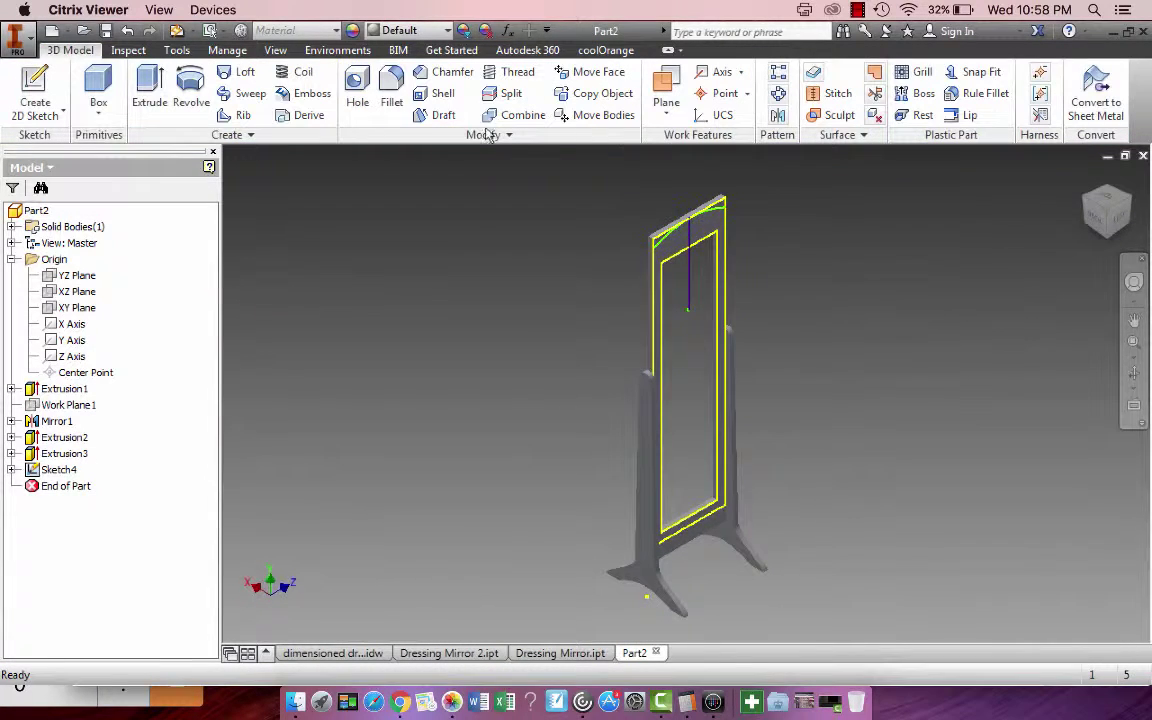
Cut-extrude the left and right regions above the arc to arch the frame top
scroll(689, 218, down, 5)
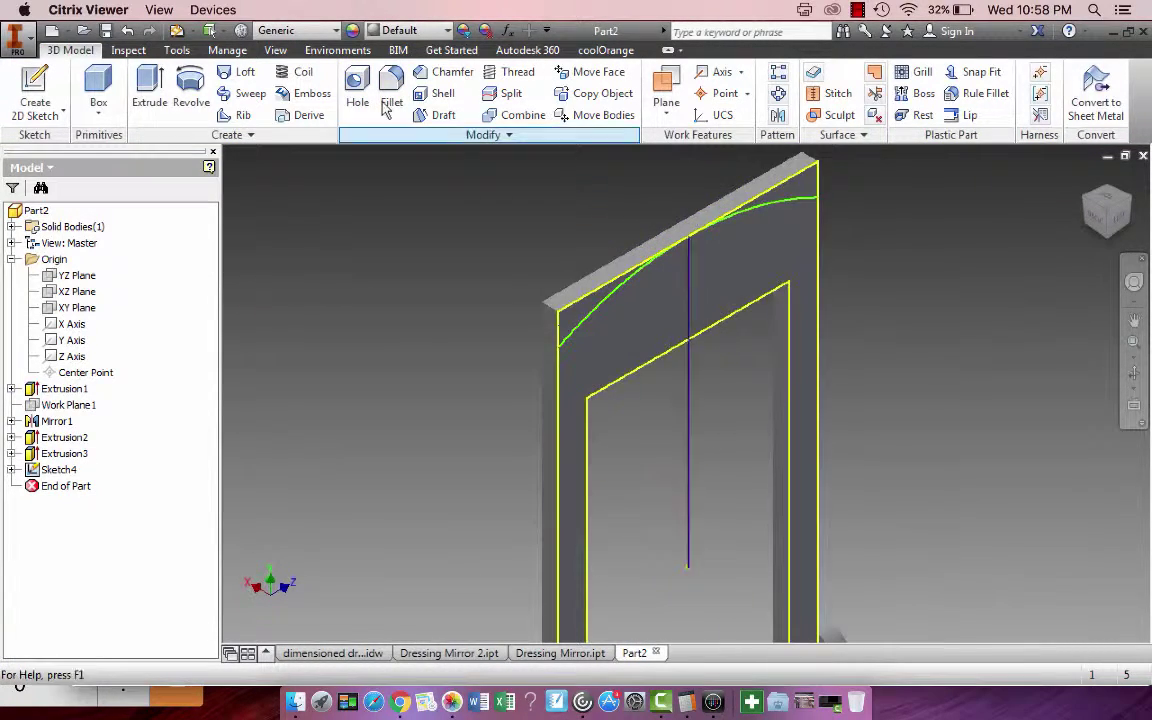
click(148, 88)
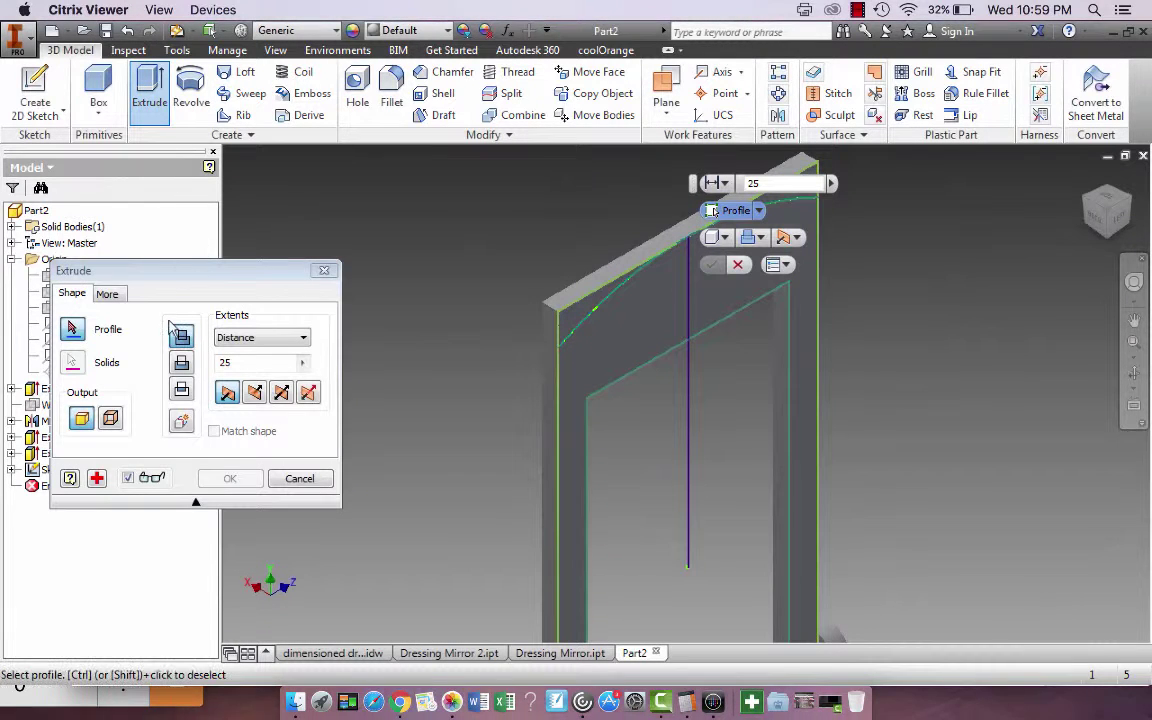
click(182, 364)
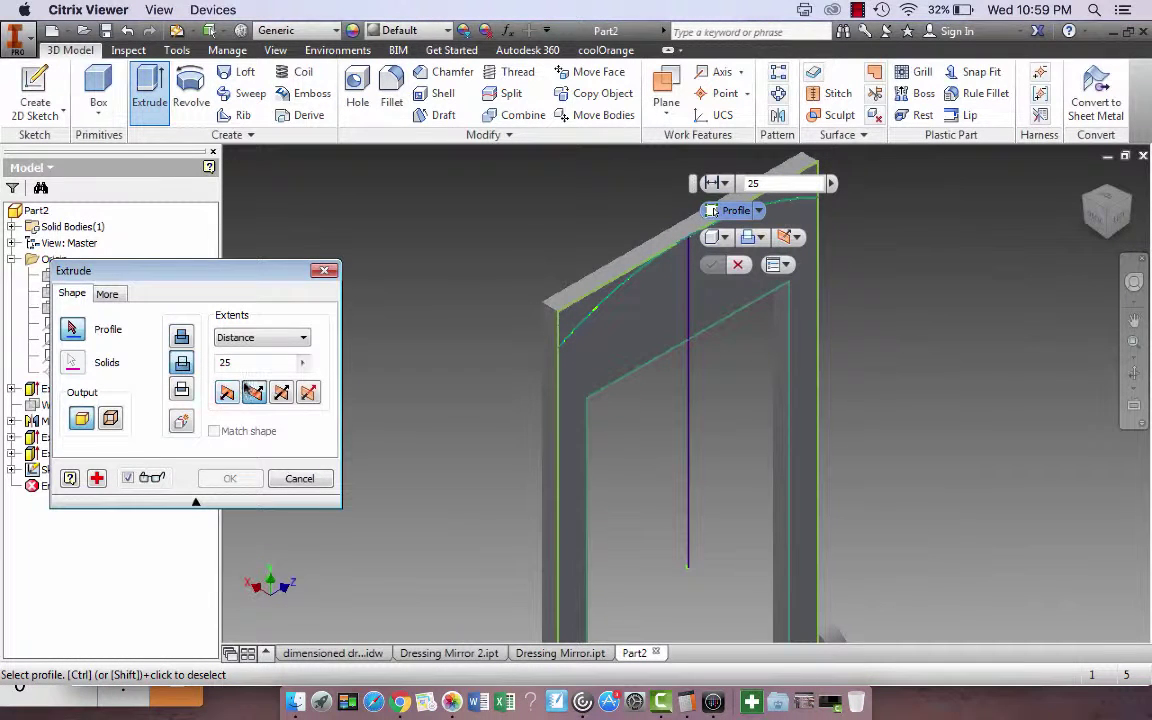
click(583, 312)
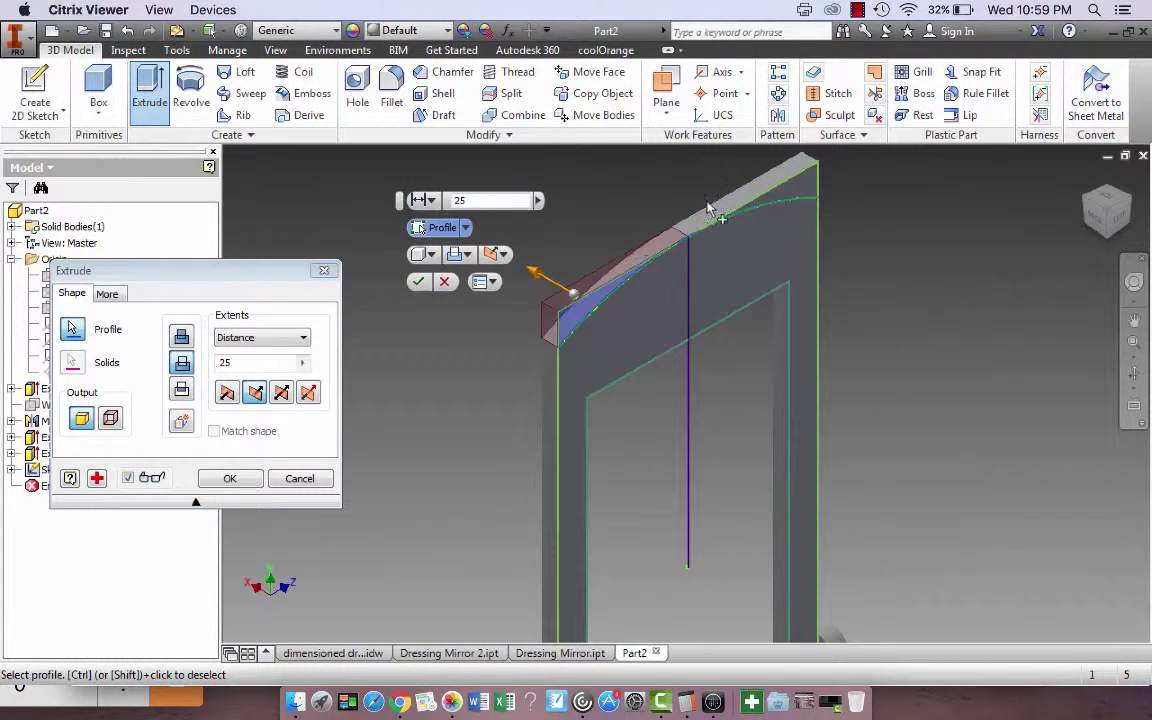
click(803, 185)
click(420, 284)
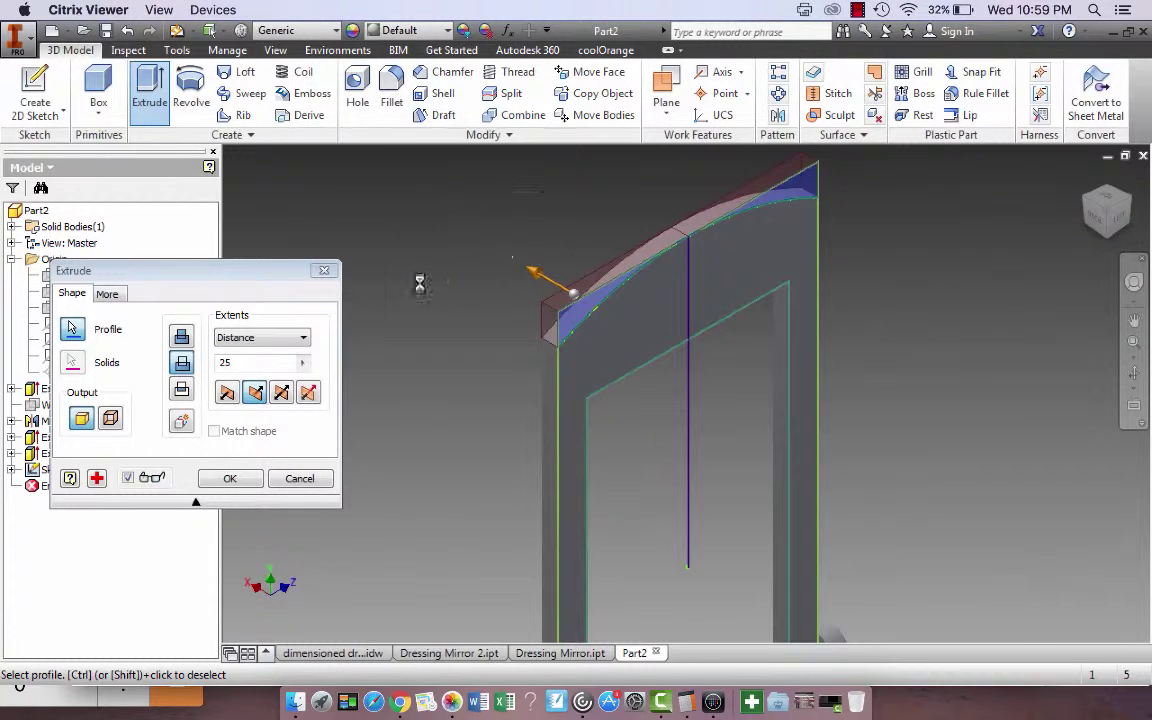
scroll(905, 244, down, 5)
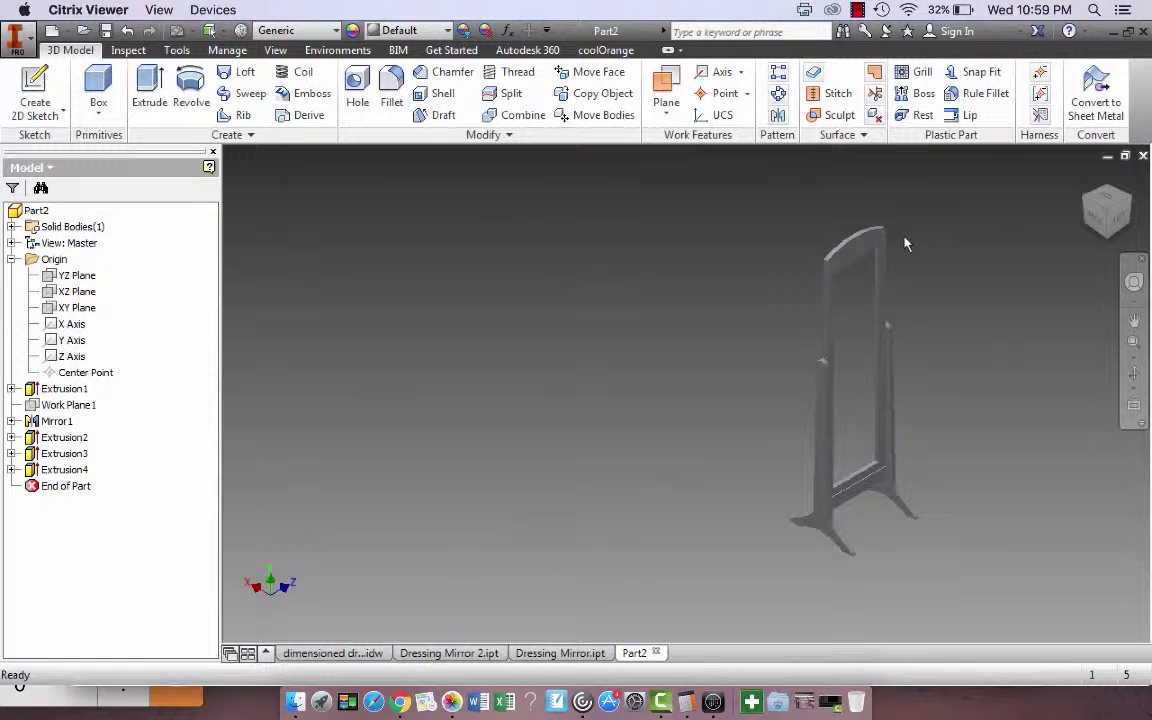
Save the part as Dressing Mirror 3.ipt and return to the dimensioned dressing mirror drawing
scroll(866, 280, up, 5)
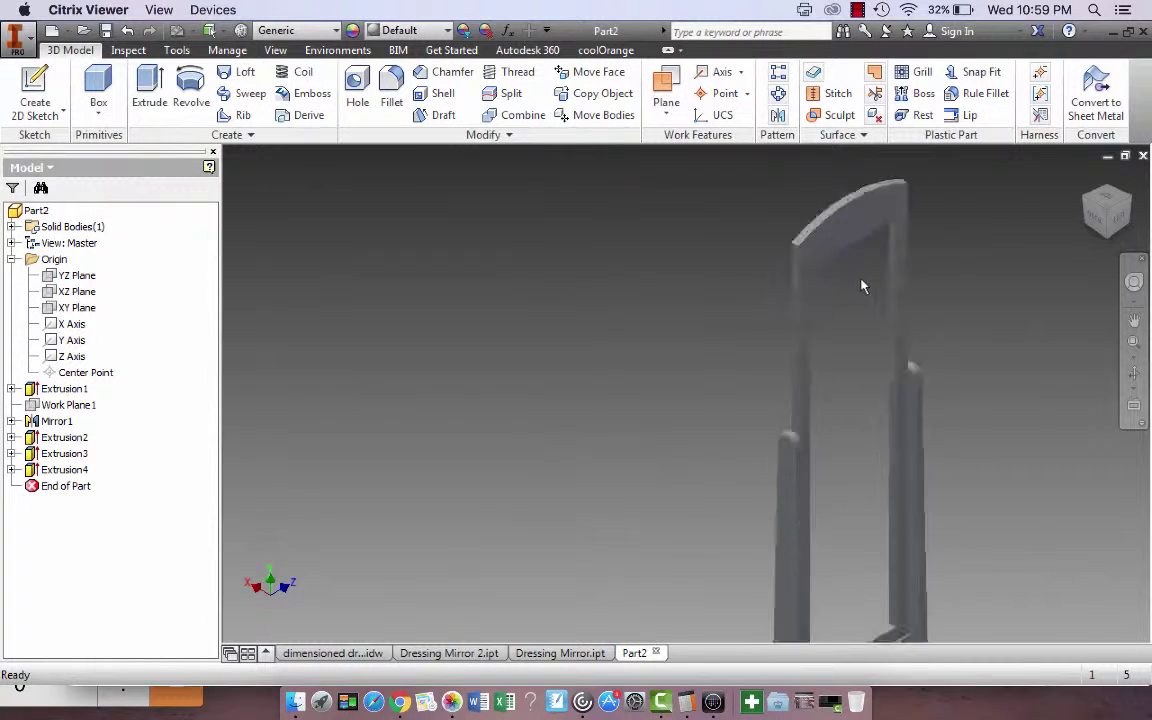
scroll(861, 284, down, 2)
scroll(858, 287, down, 3)
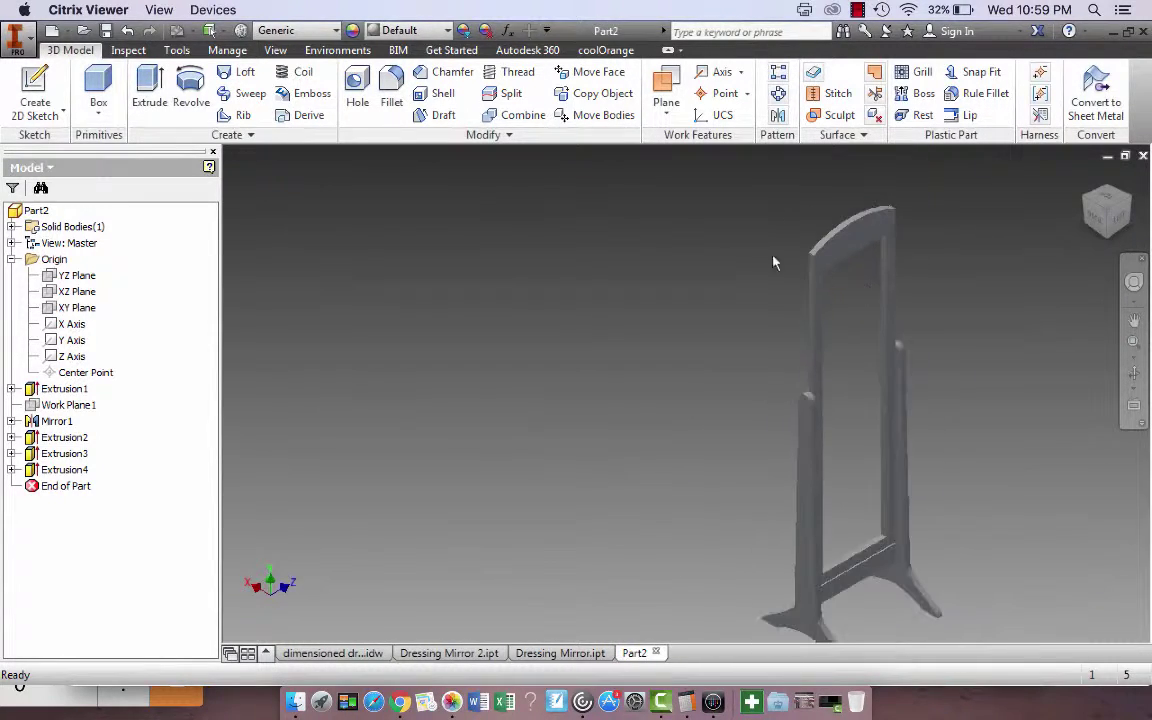
click(106, 31)
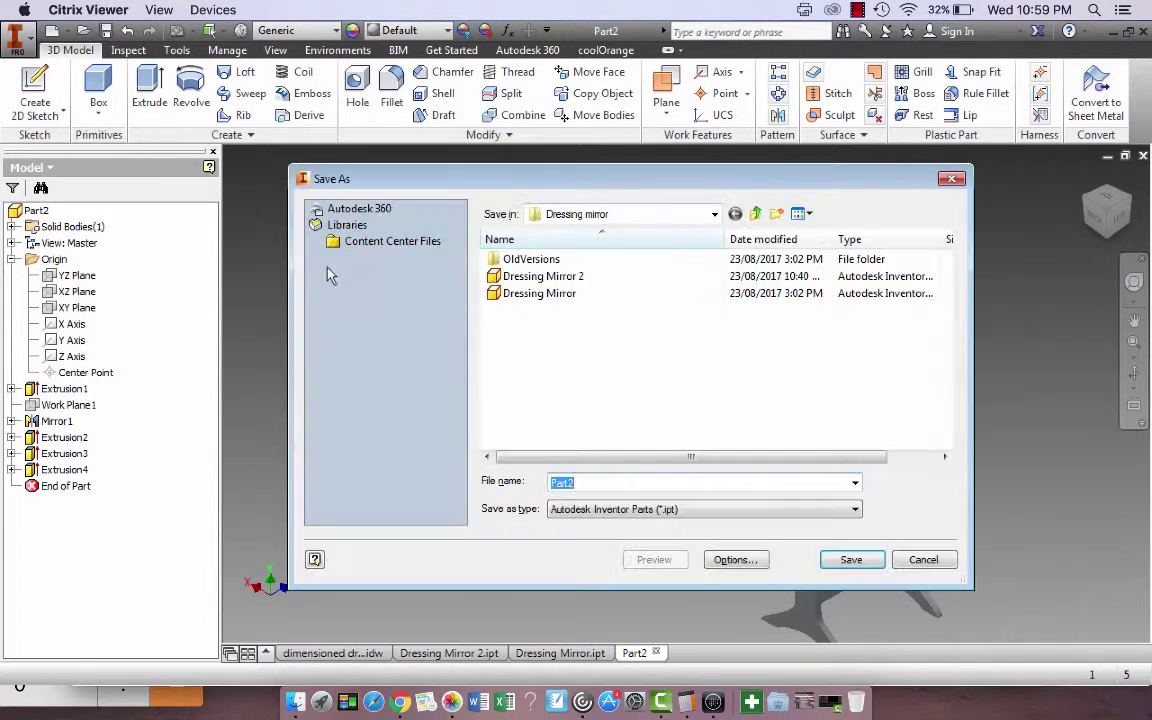
click(543, 276)
click(632, 484)
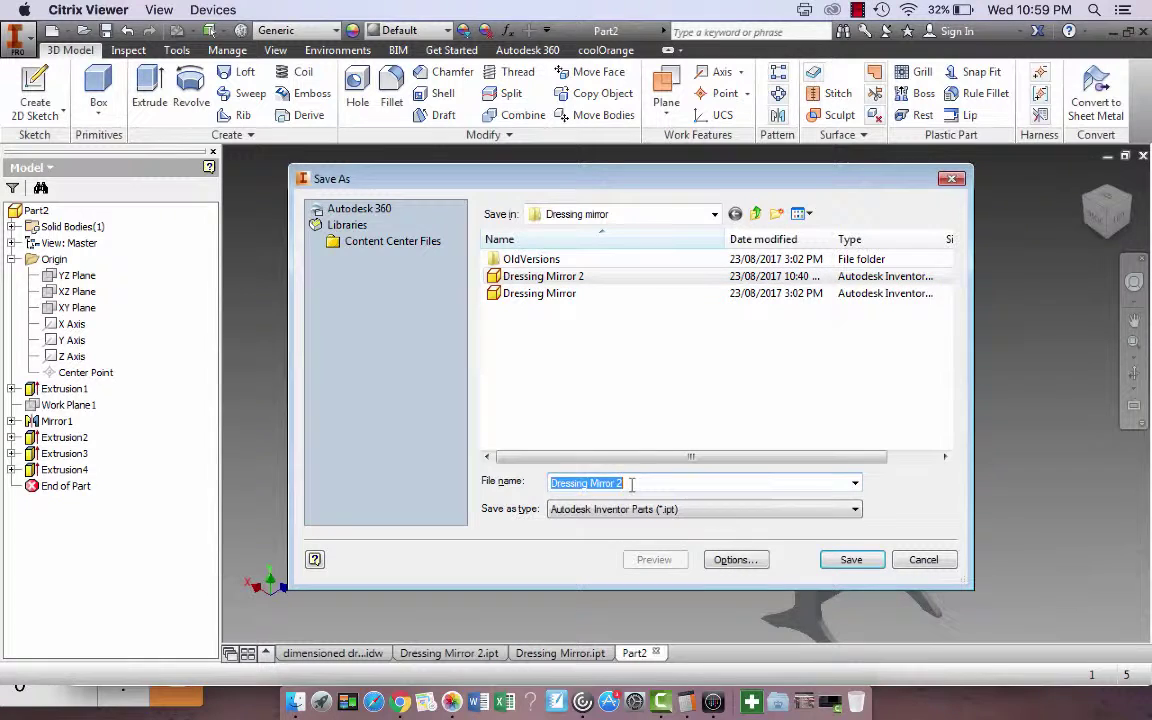
key(BackSpace)
text(3)
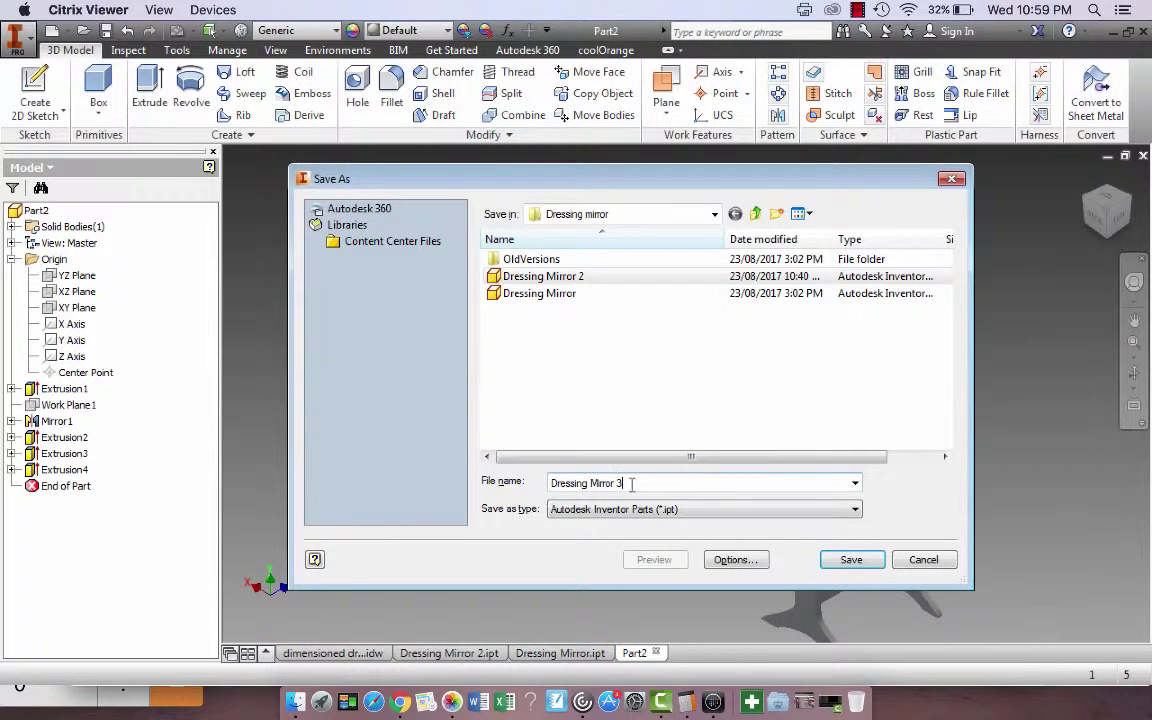
click(849, 561)
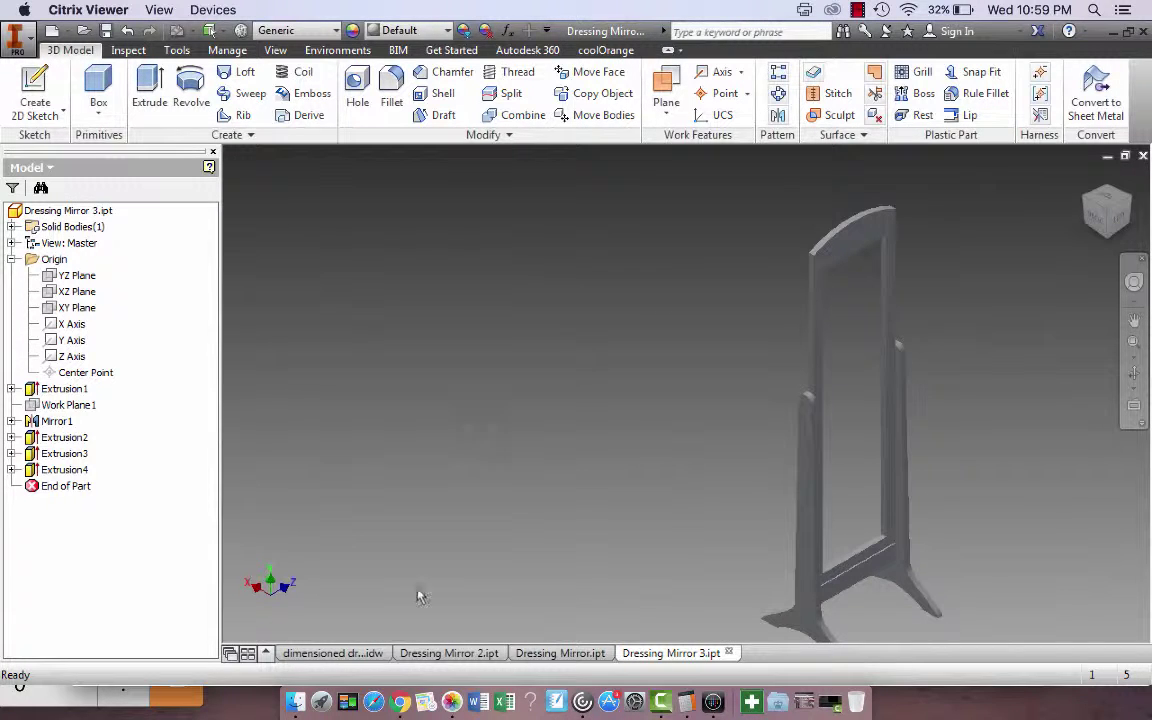
click(316, 655)
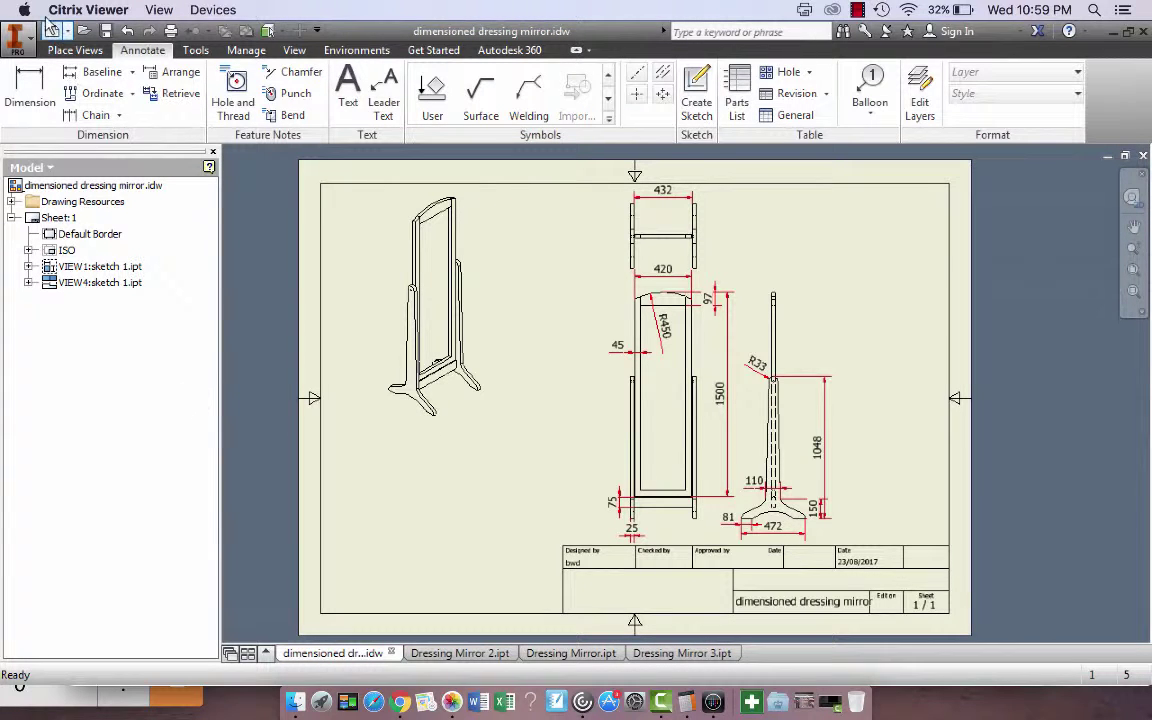
Create a new drawing from the ISO.idw template
click(51, 33)
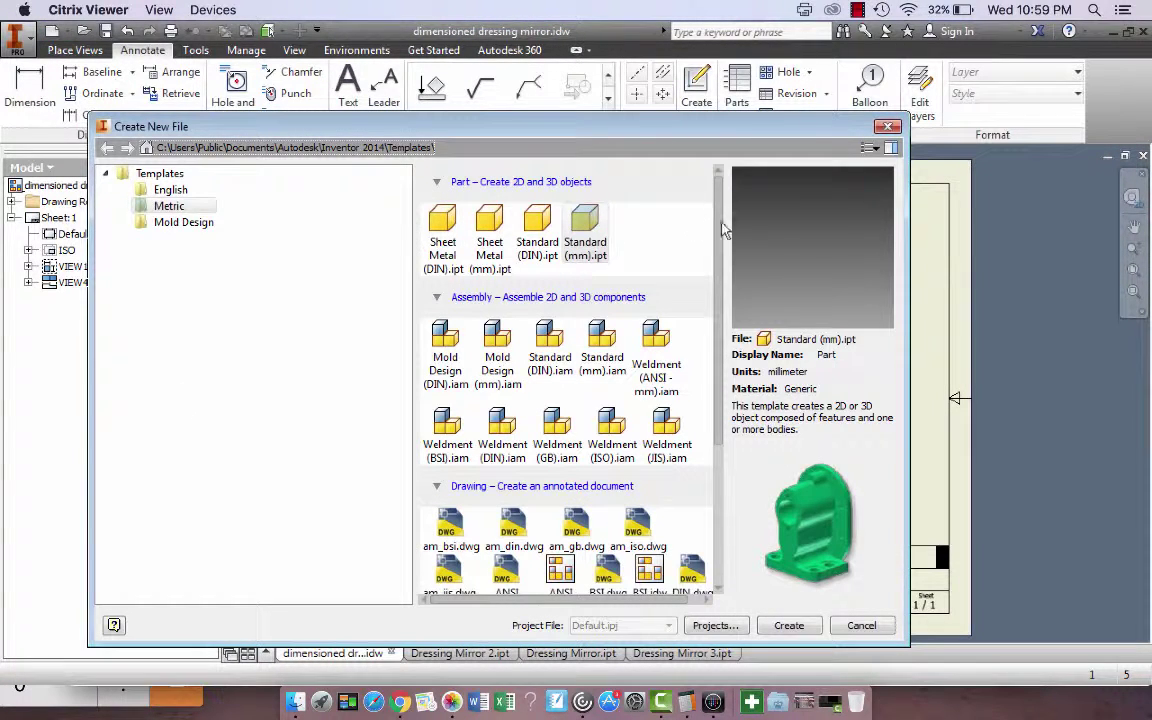
drag(720, 230, 743, 405)
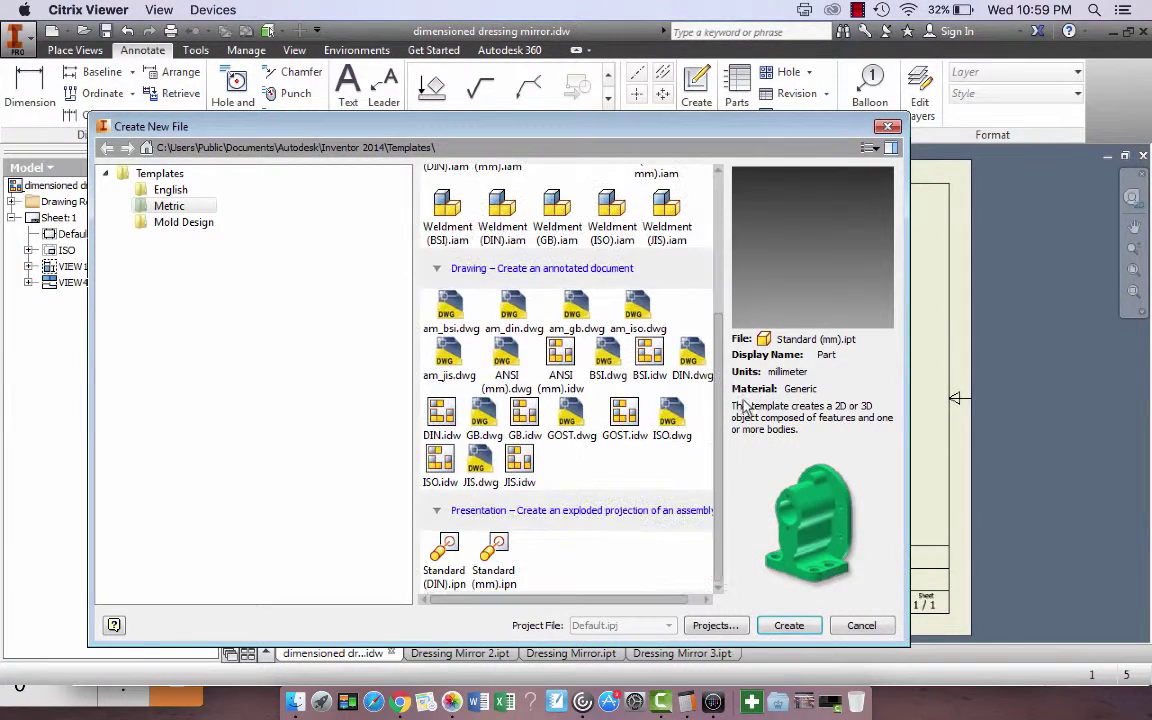
double_click(438, 462)
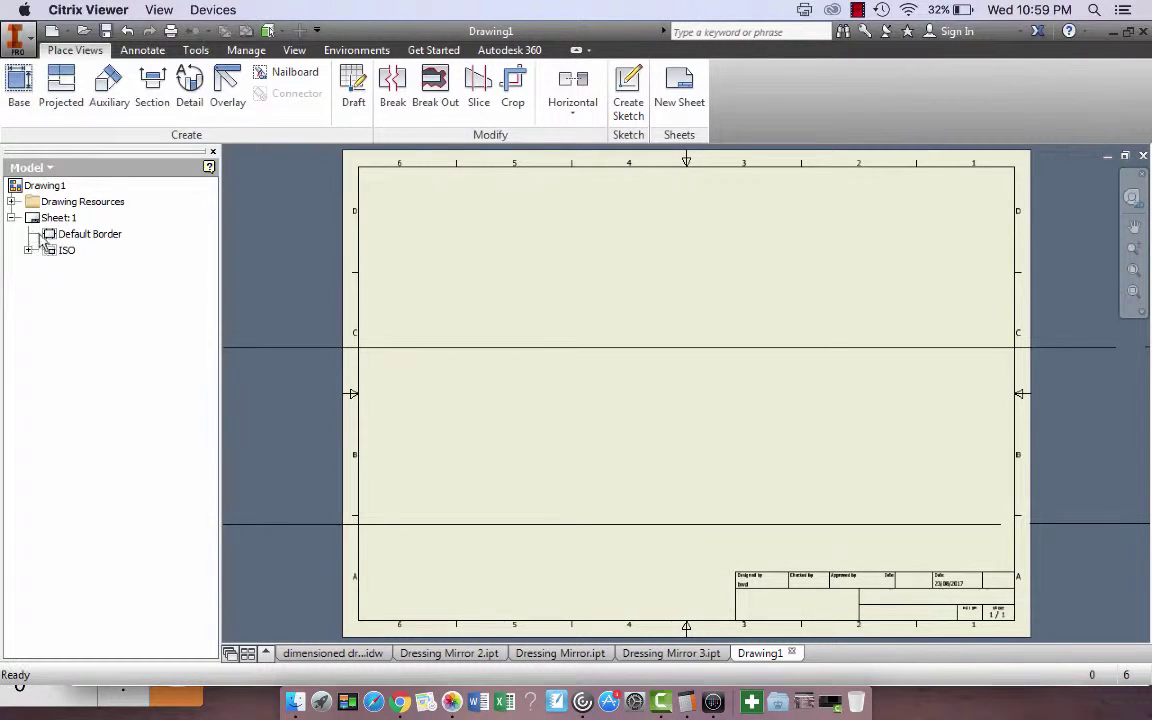
Change Sheet:1's size from A3 to A4
right_click(42, 217)
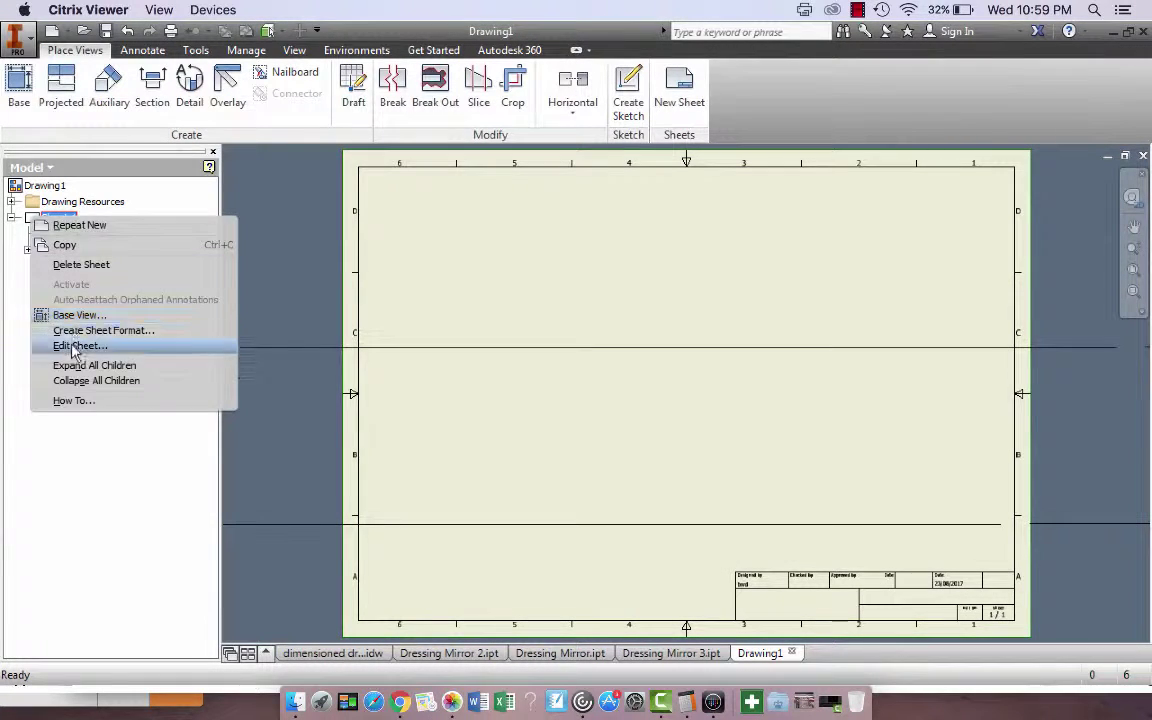
click(73, 346)
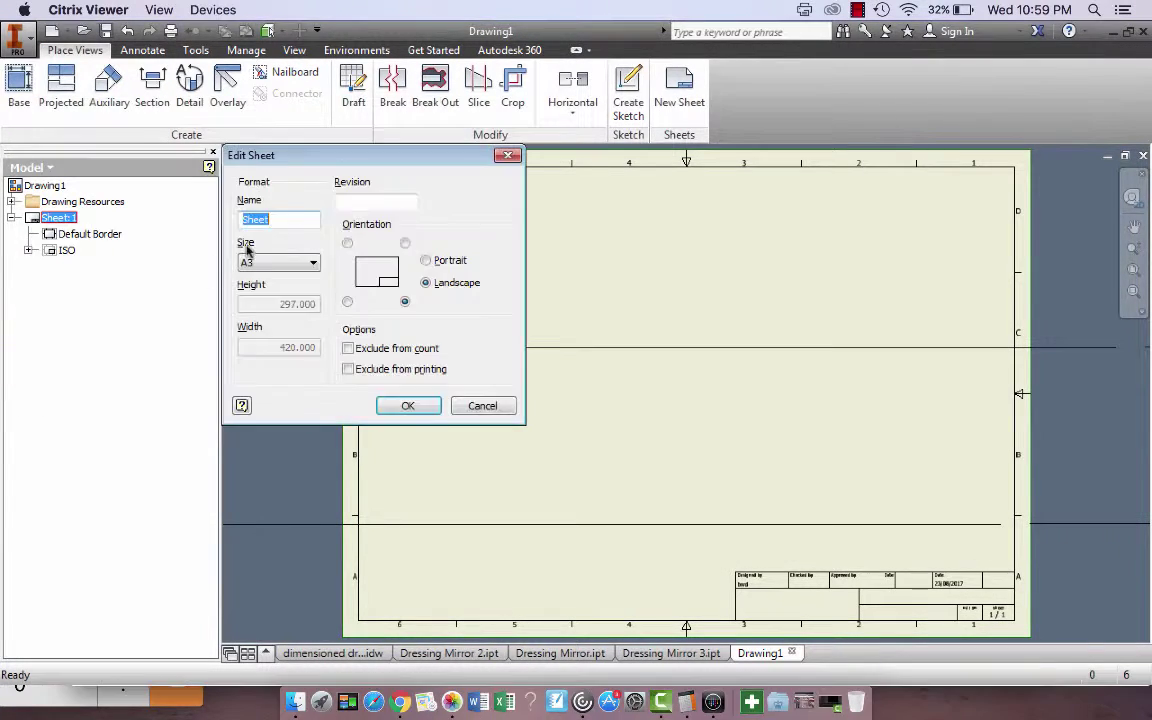
click(312, 263)
click(252, 330)
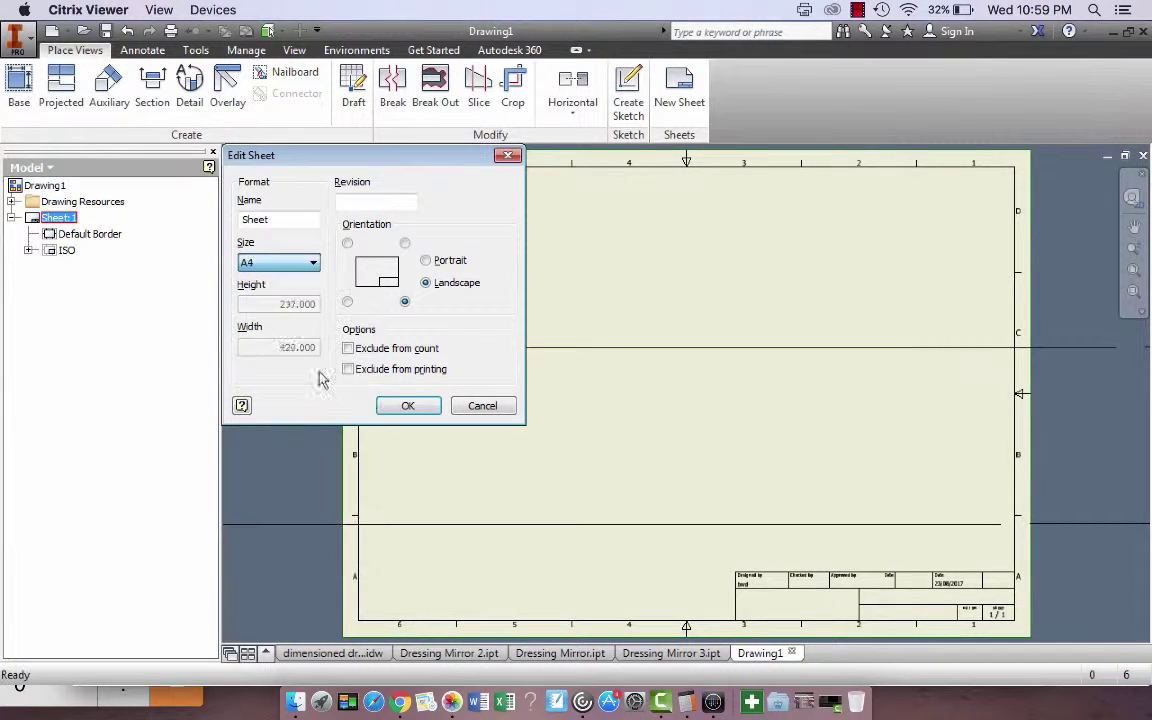
click(404, 407)
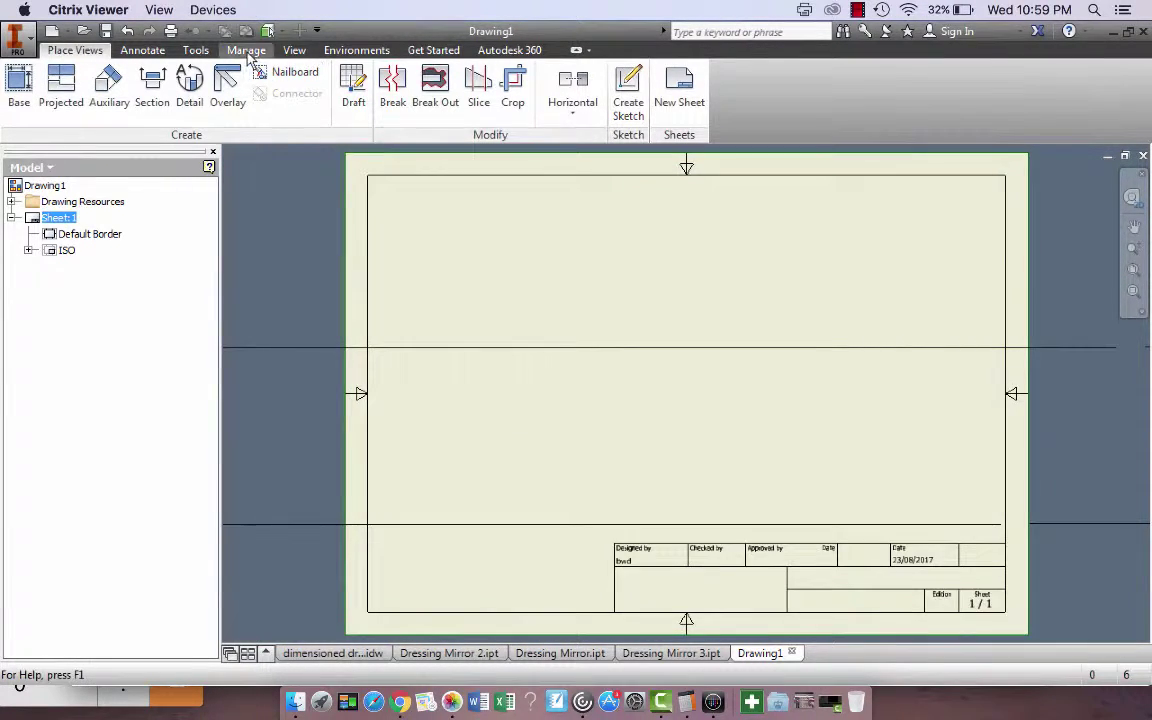
Set the drawing standard's view preference to third-angle projection
click(281, 97)
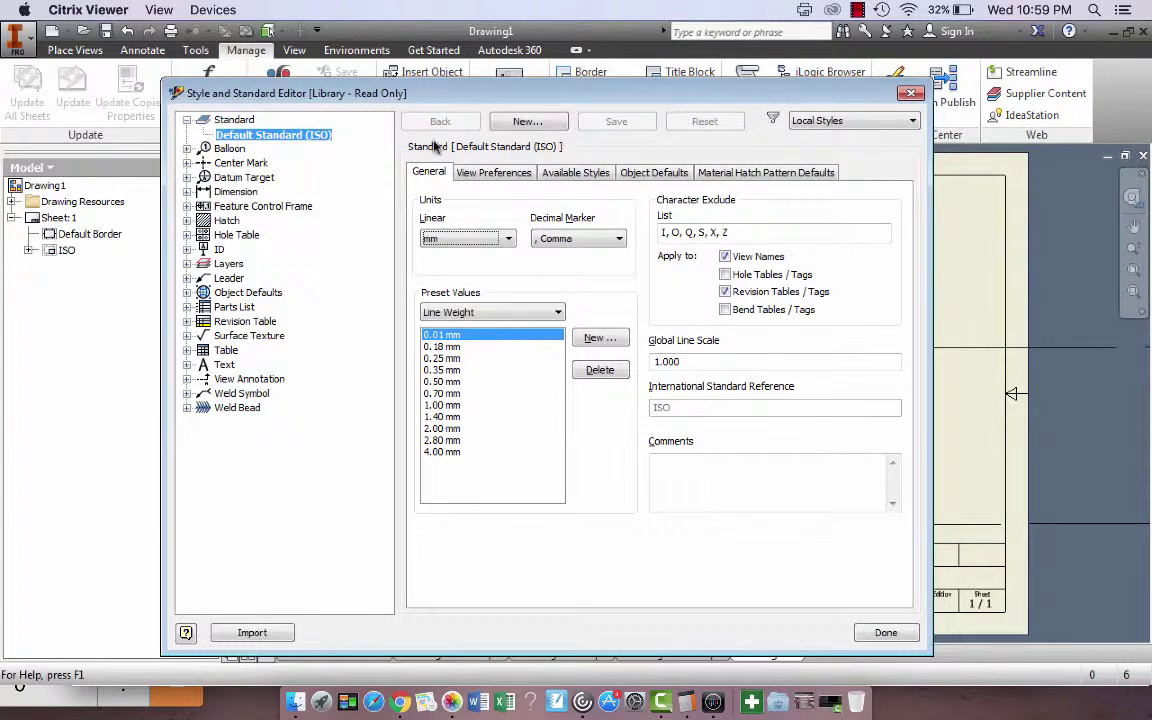
click(485, 176)
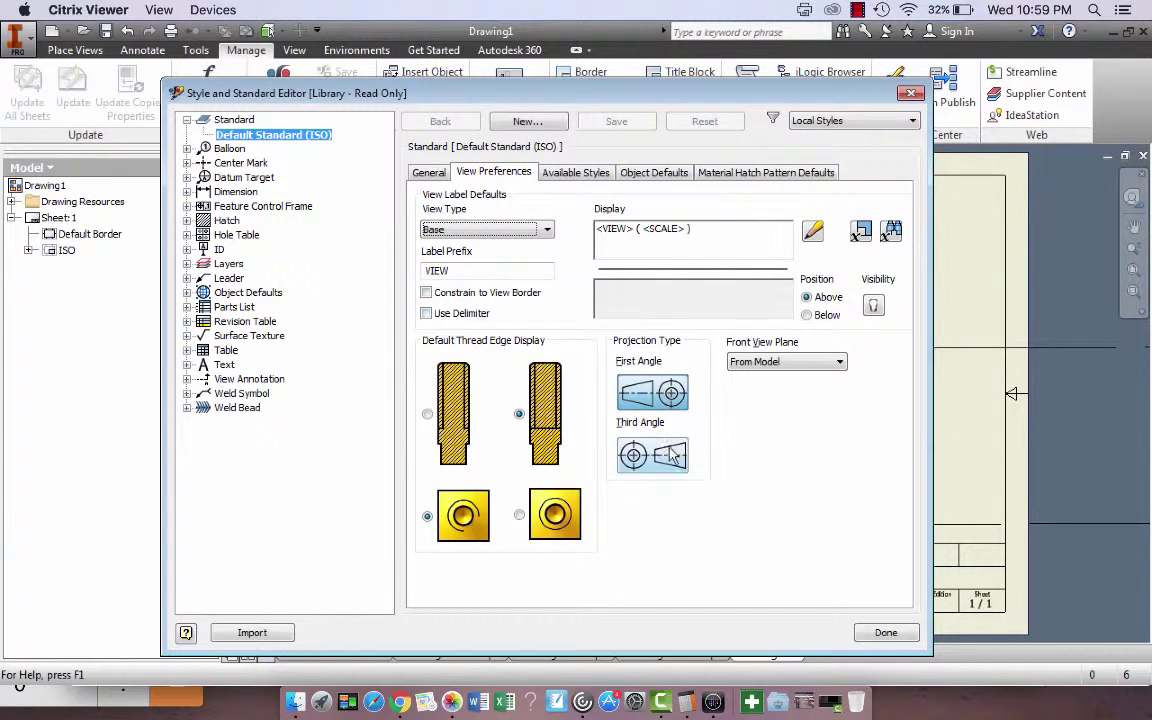
click(673, 457)
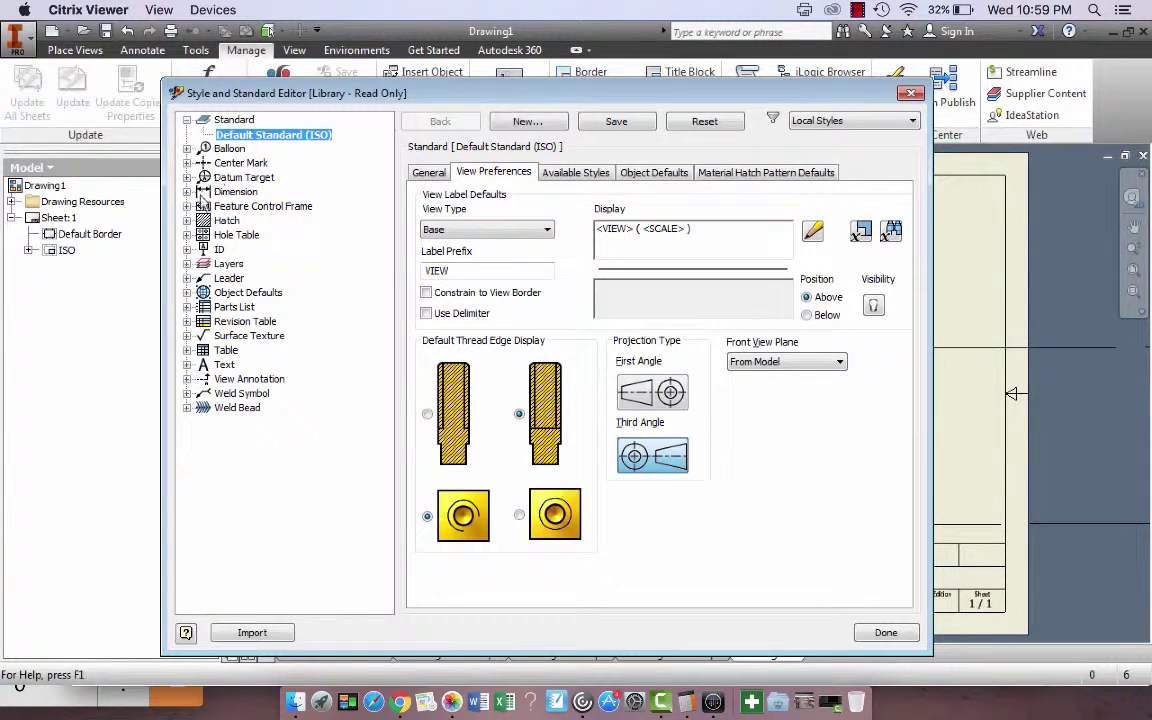
Give the Default (ISO) dimension style 0-decimal linear precision with trailing zeros off
click(187, 191)
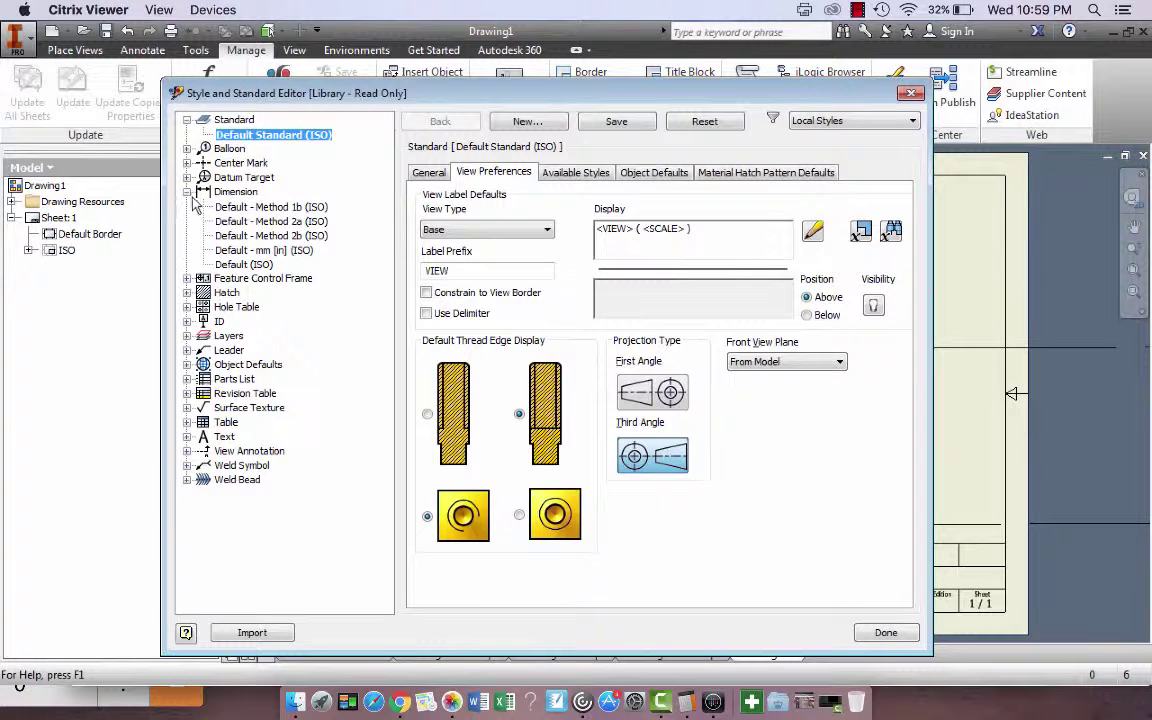
click(240, 264)
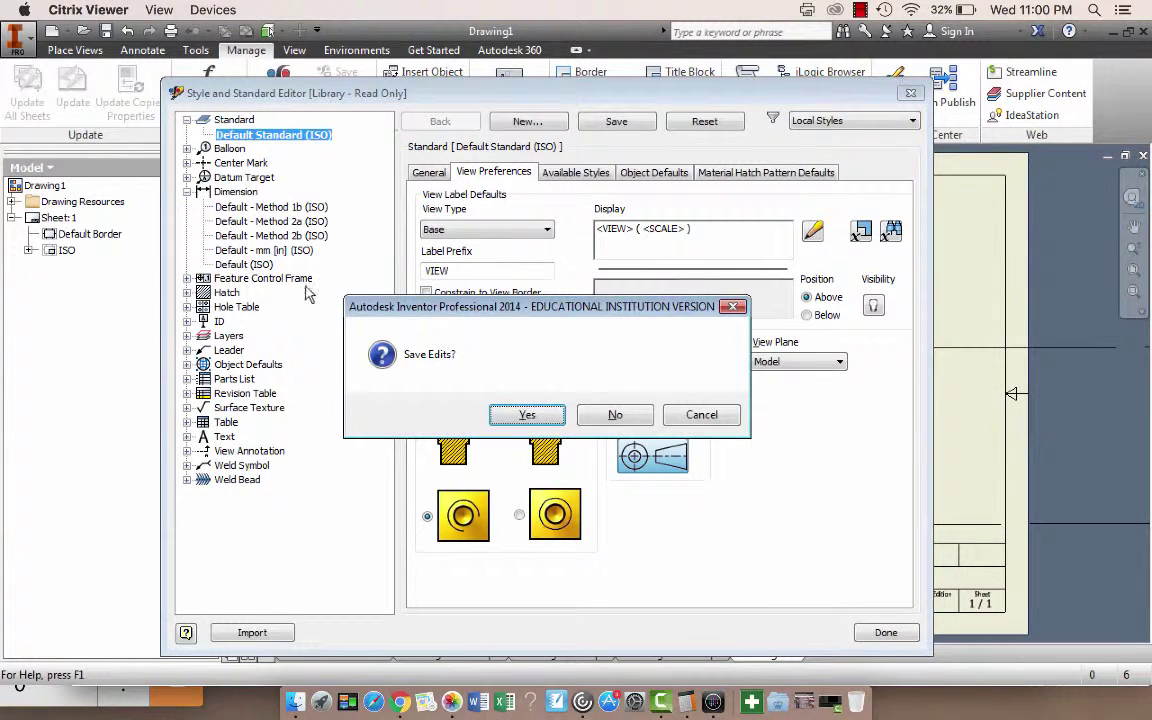
click(527, 415)
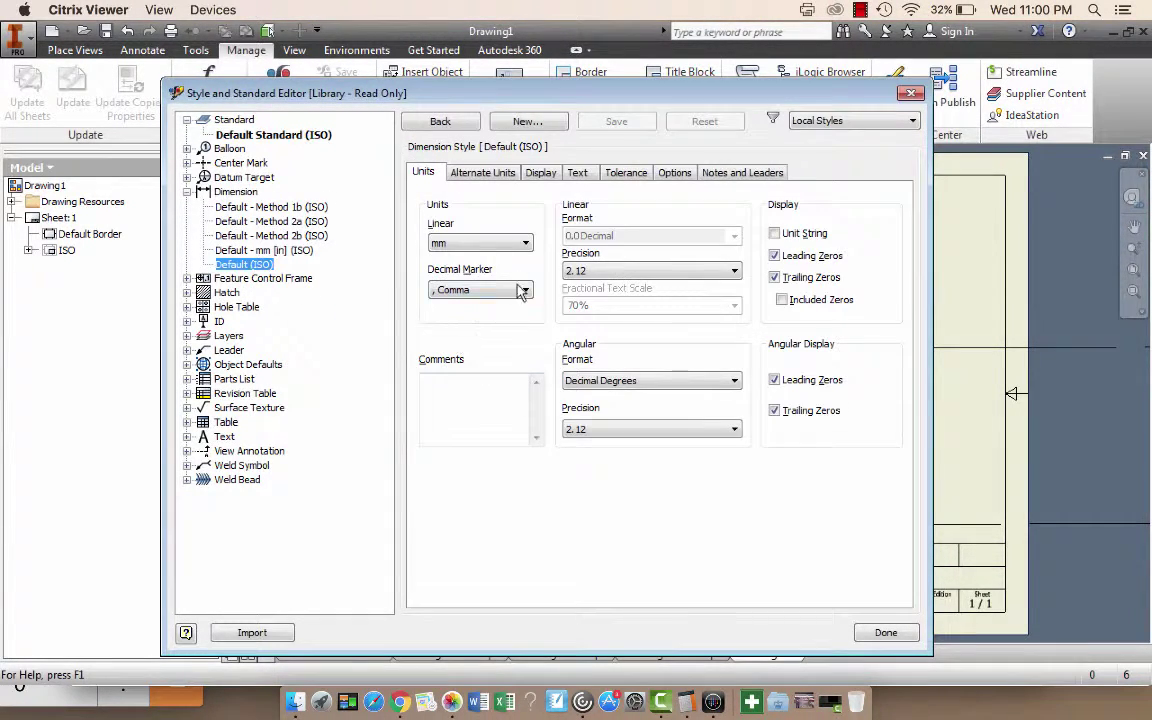
click(735, 271)
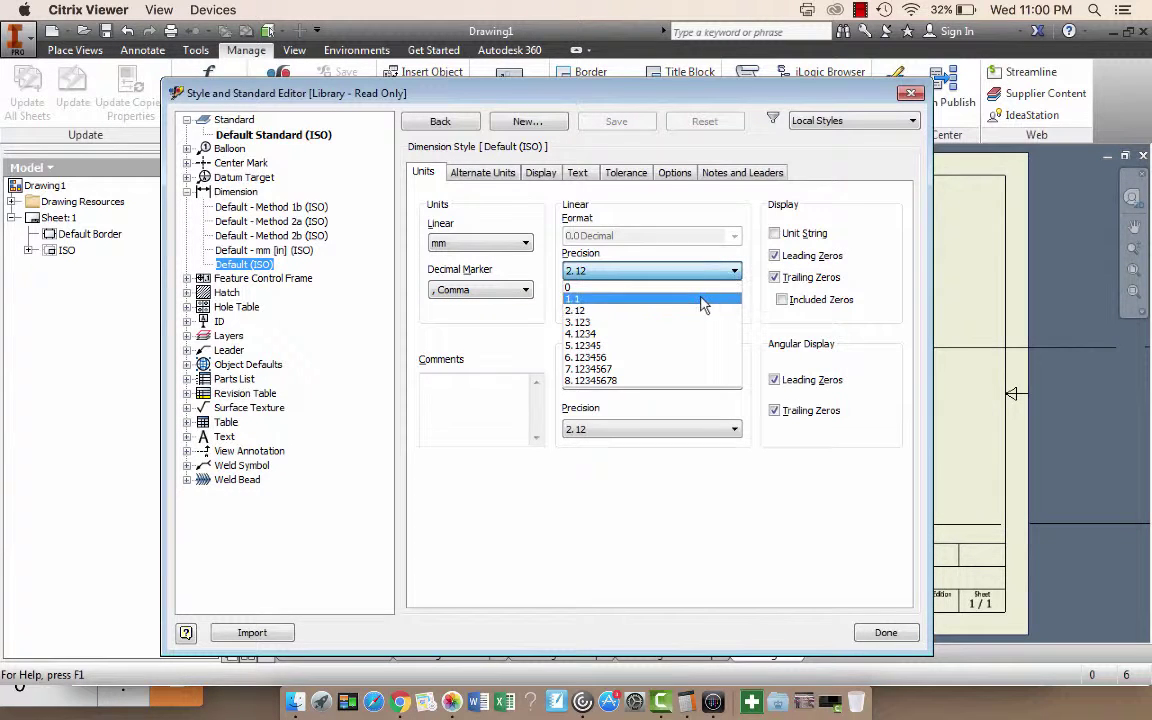
click(720, 287)
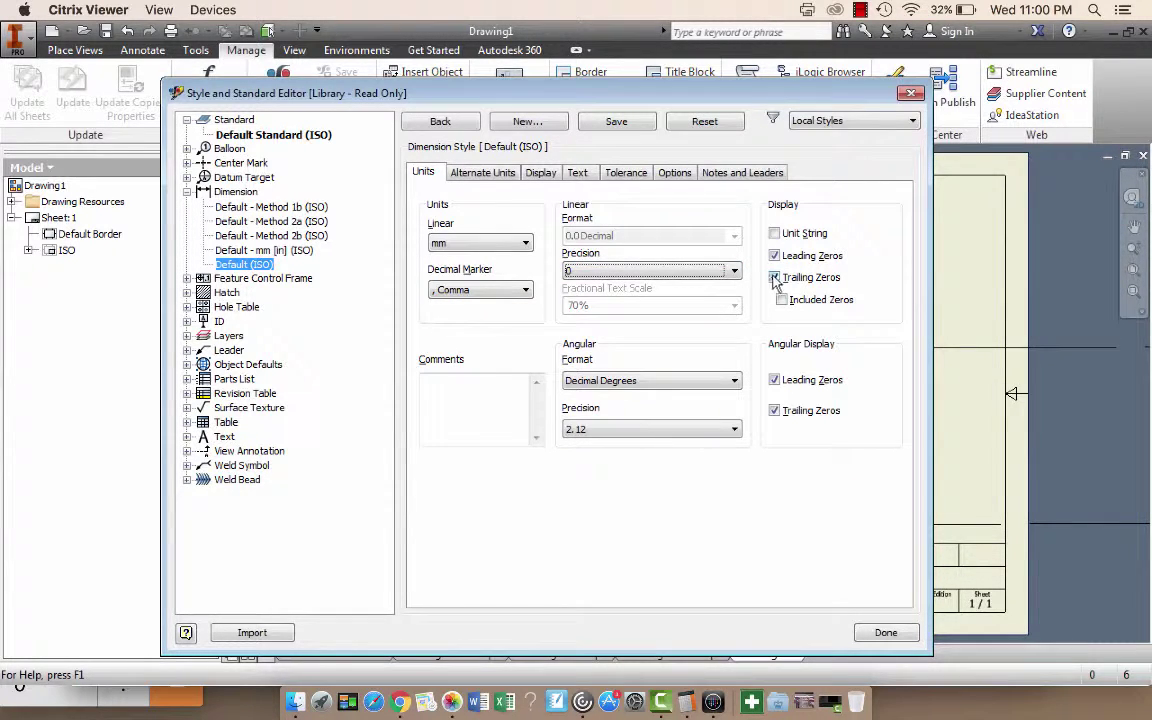
click(775, 278)
click(888, 634)
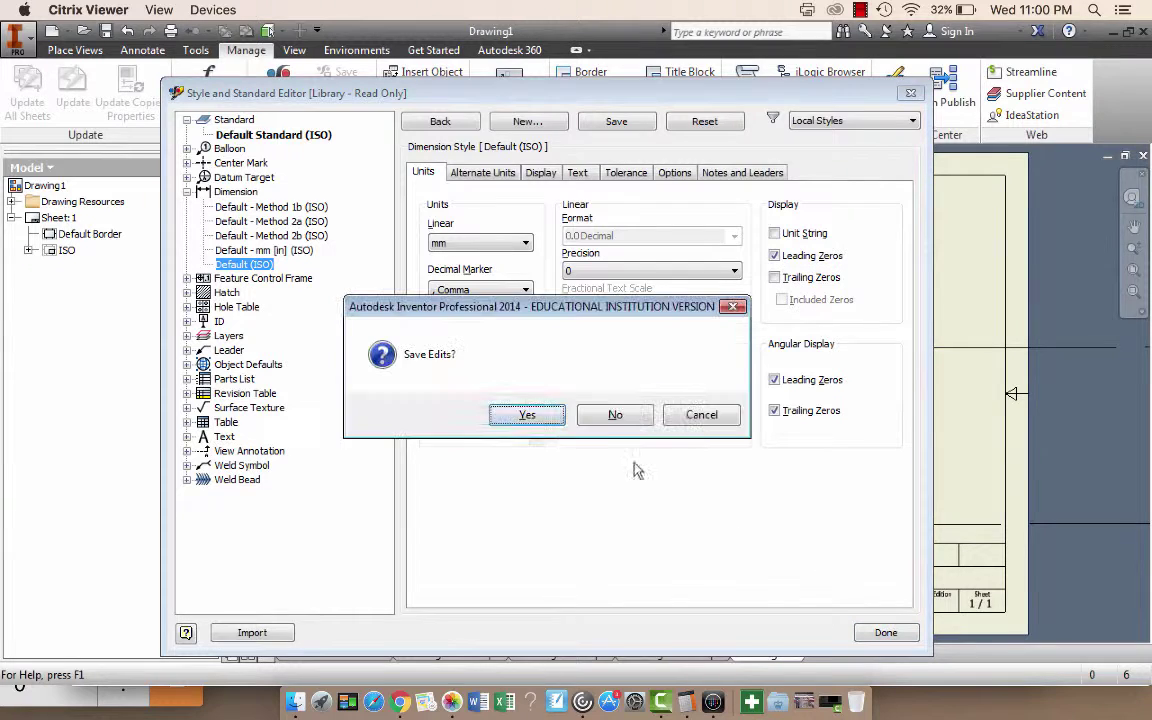
Place a Left-oriented base view of Dressing Mirror 3.ipt in the middle of the sheet
click(530, 487)
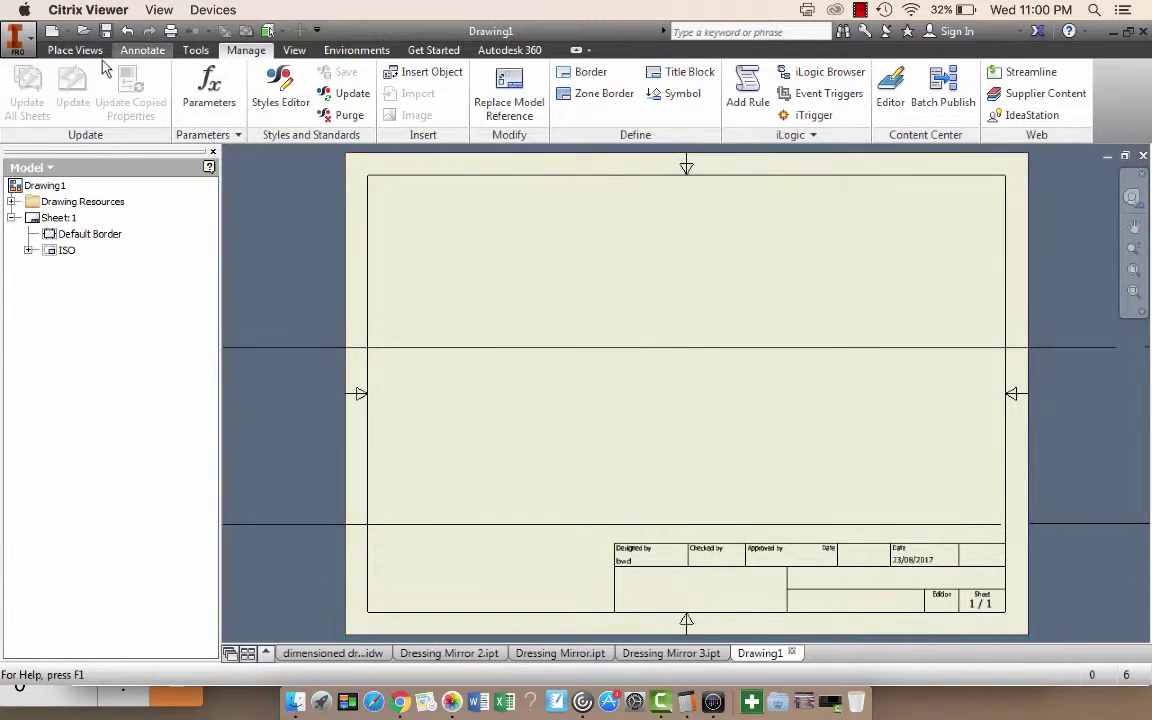
click(75, 50)
click(12, 88)
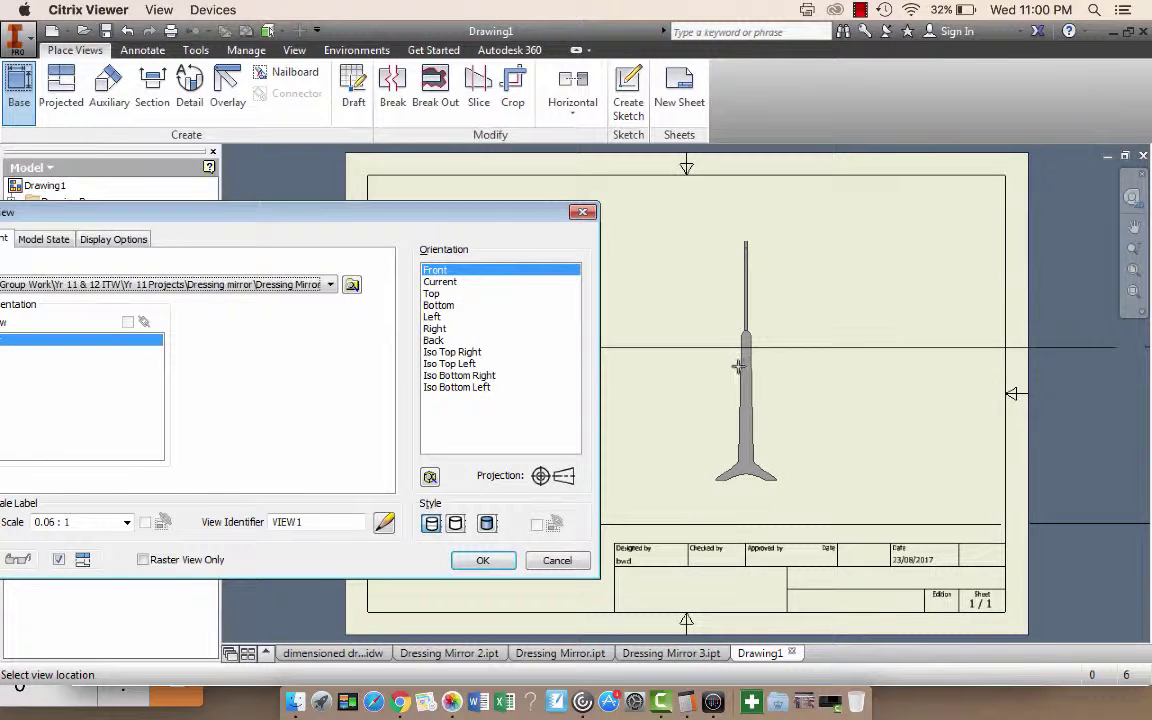
click(433, 317)
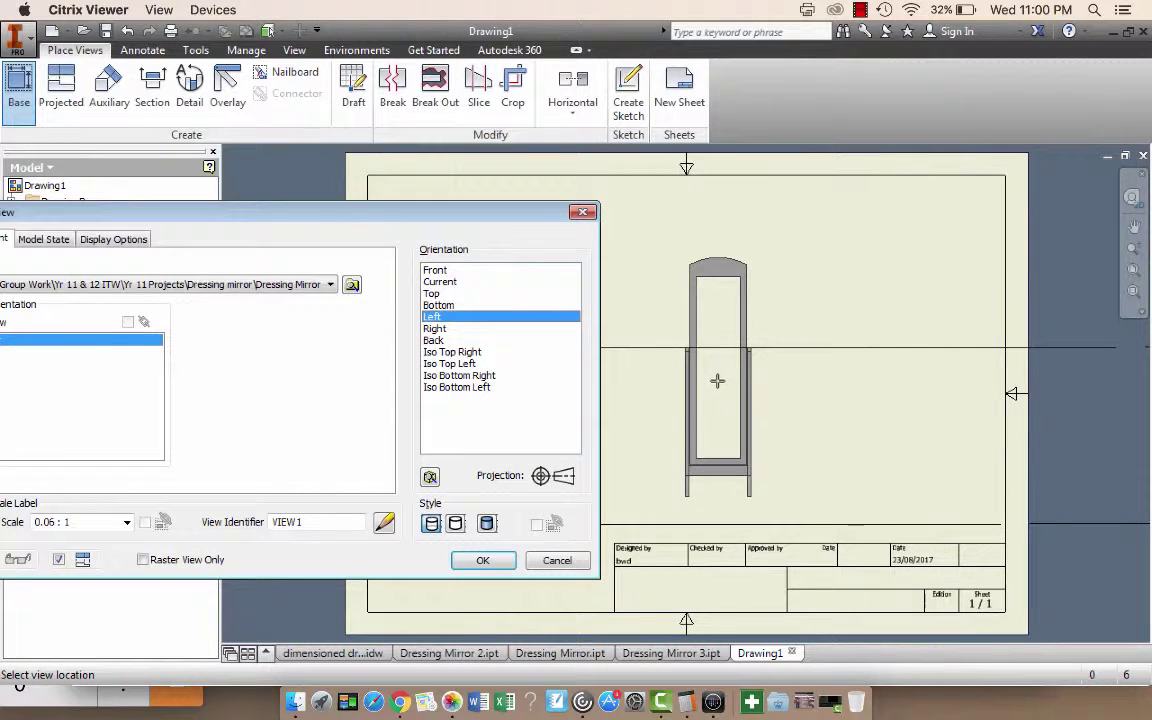
click(717, 381)
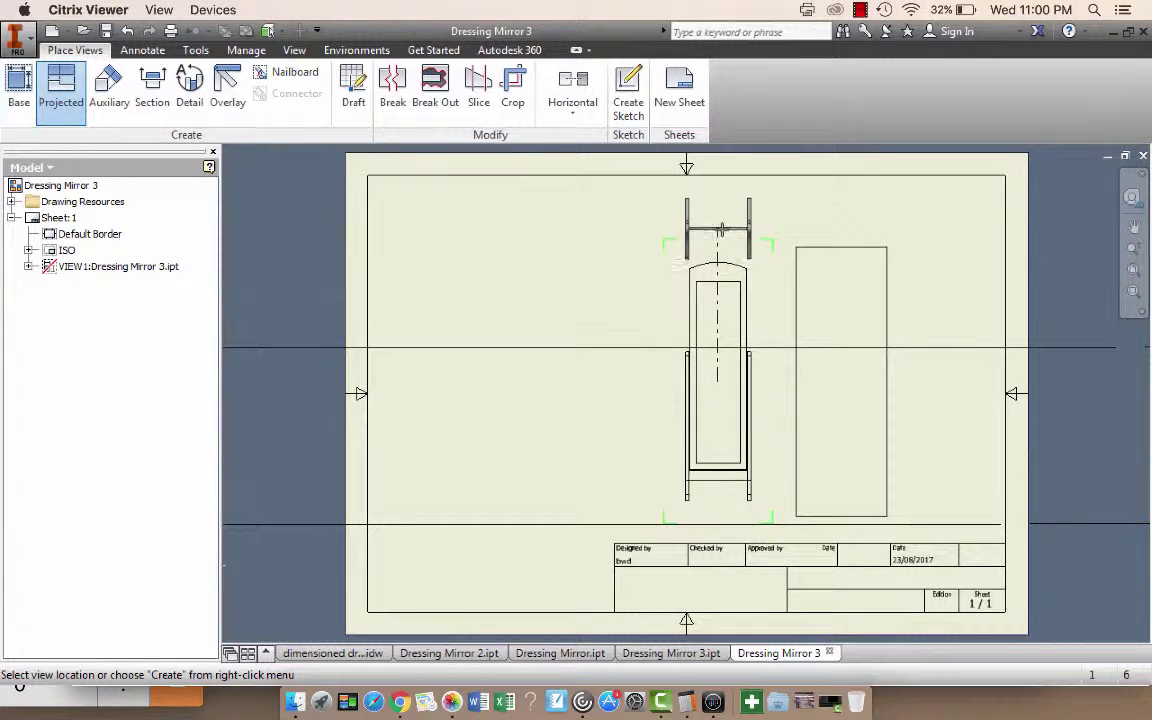
Project top and isometric views from the base view and nudge the main view into place
click(718, 214)
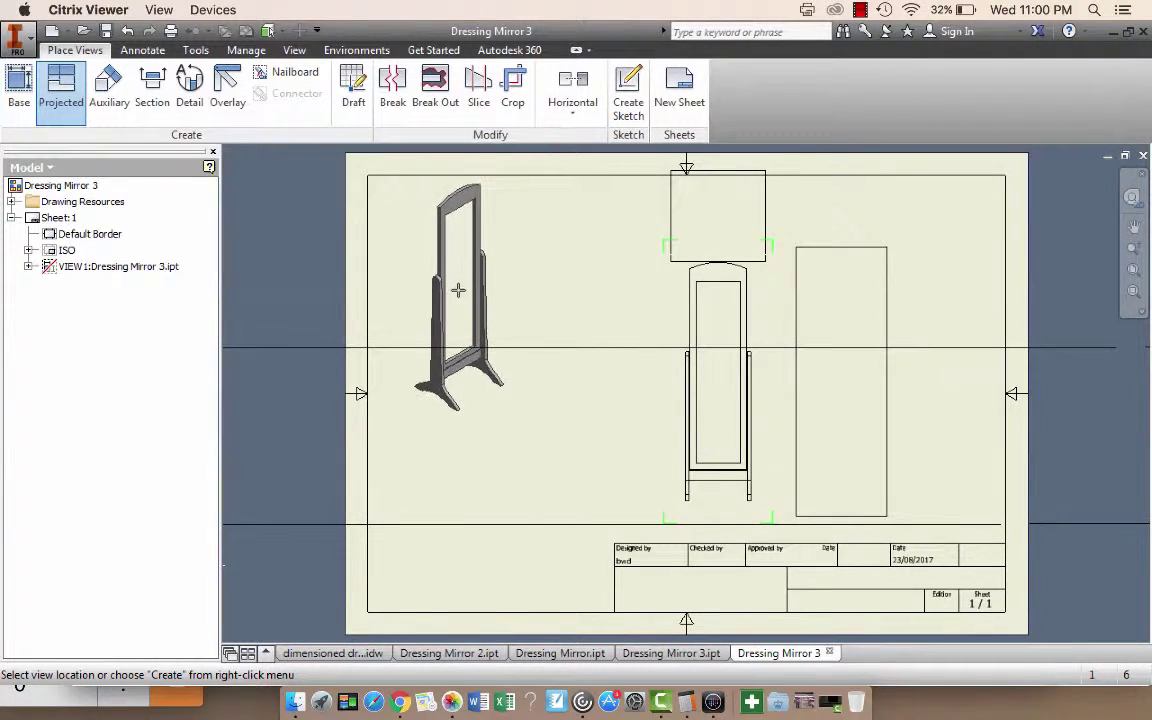
click(457, 290)
right_click(459, 297)
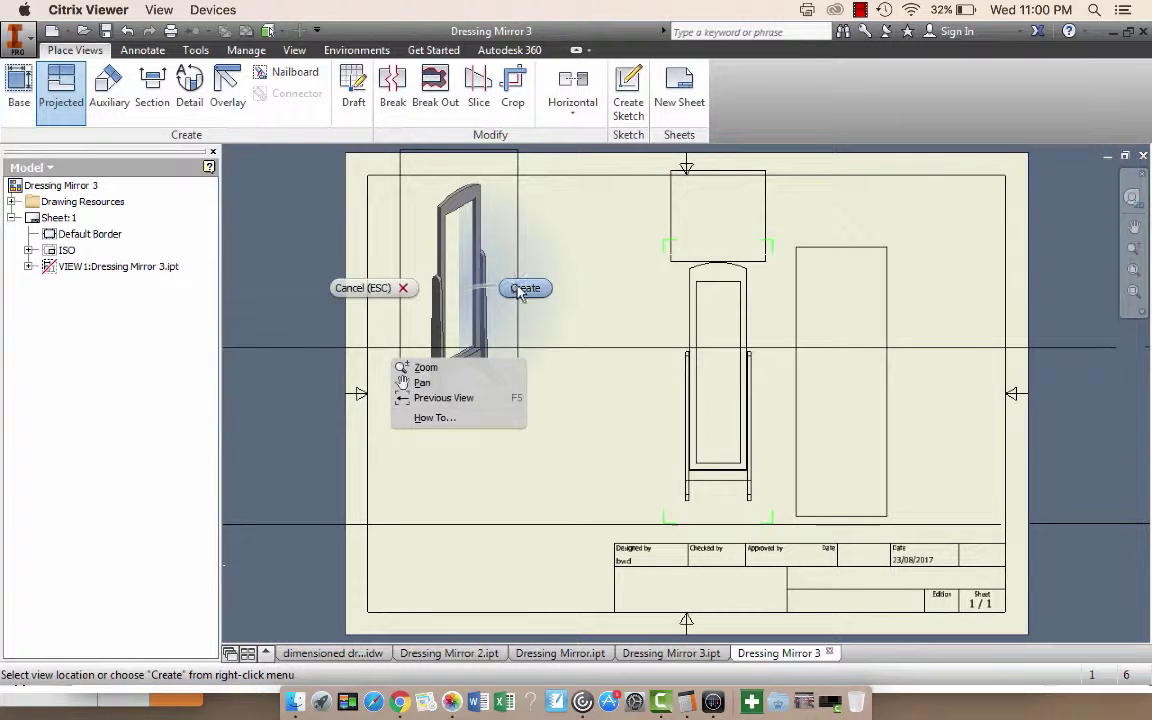
click(522, 288)
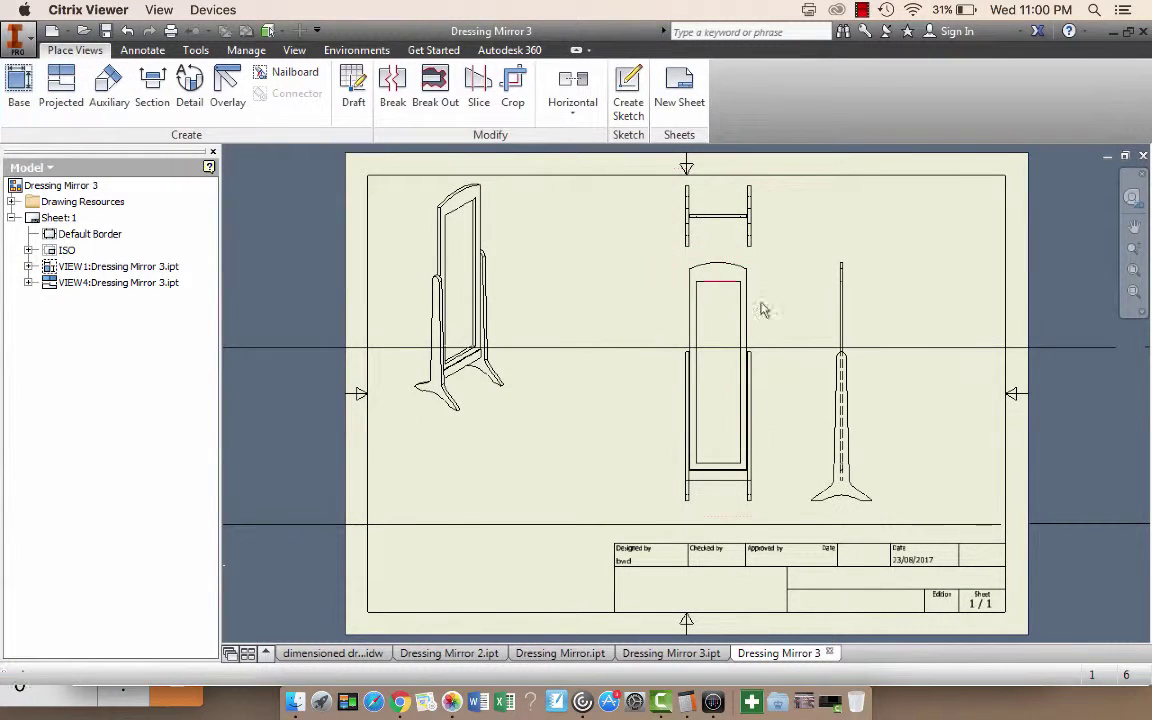
drag(767, 381, 771, 391)
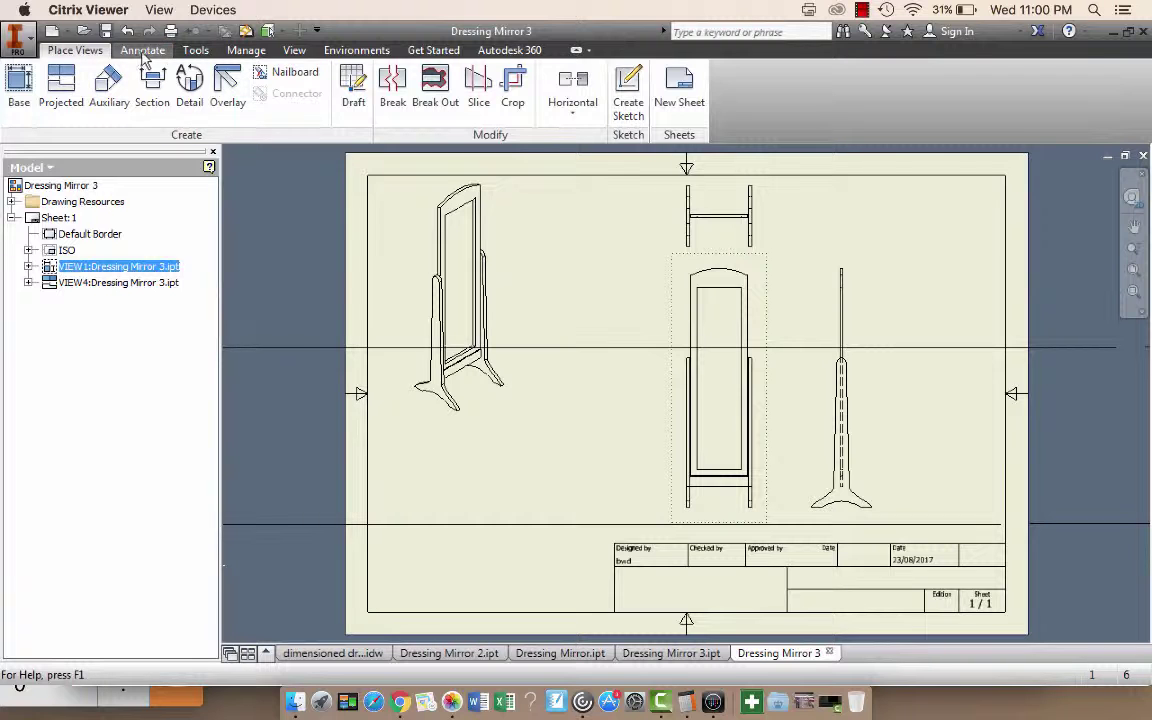
Set the Default (ISO) dimension colour to red and save the style change
click(246, 50)
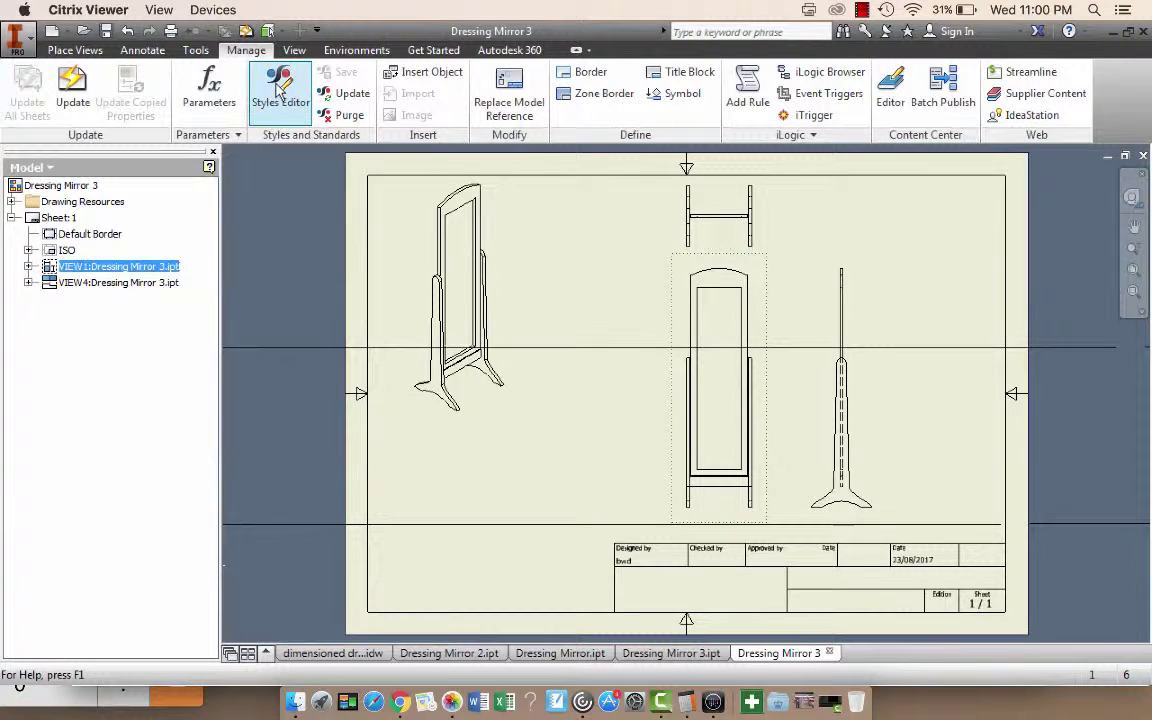
click(278, 90)
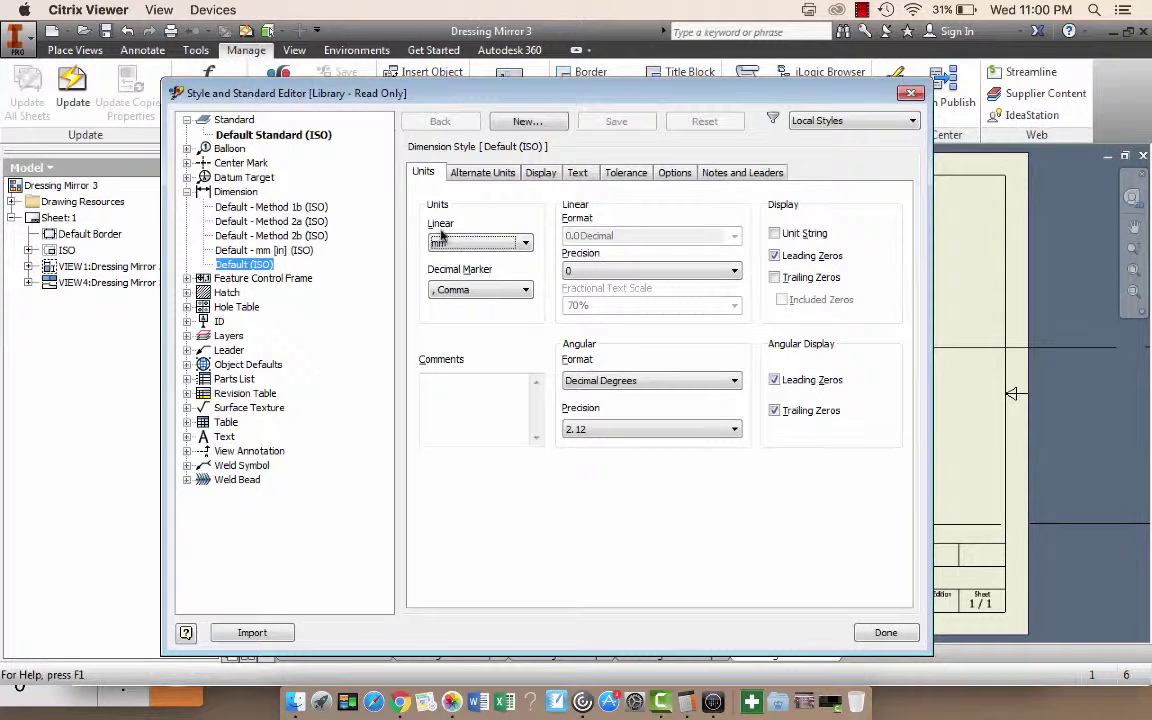
click(533, 172)
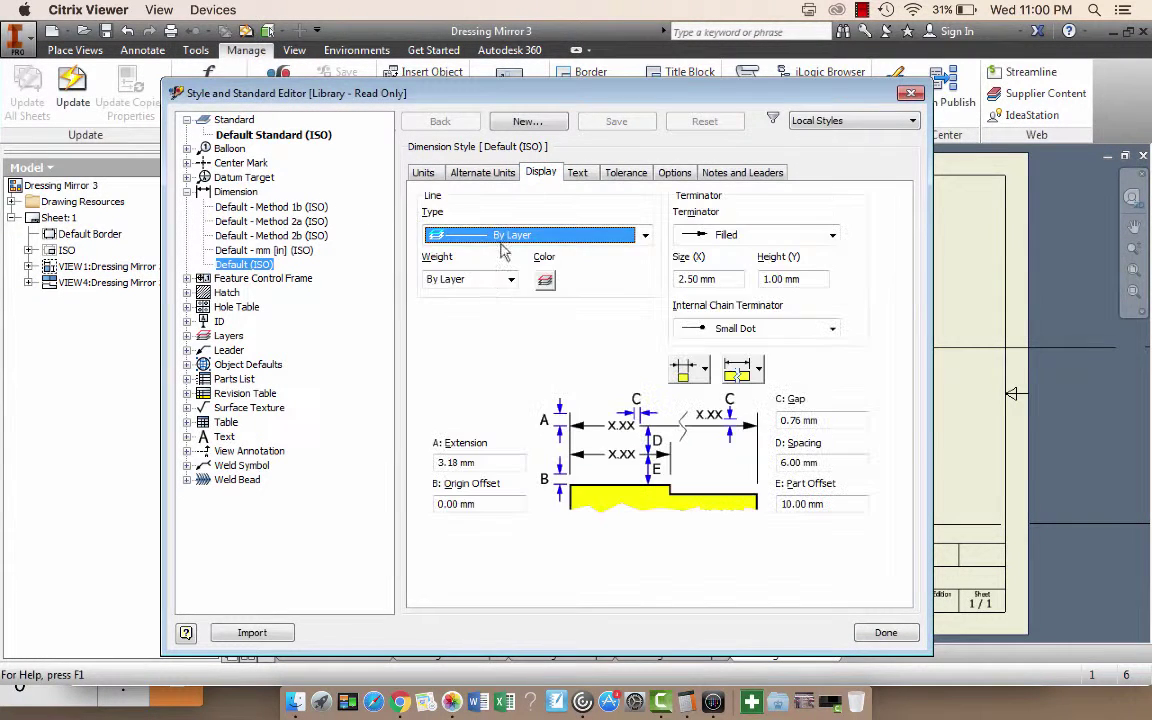
click(544, 281)
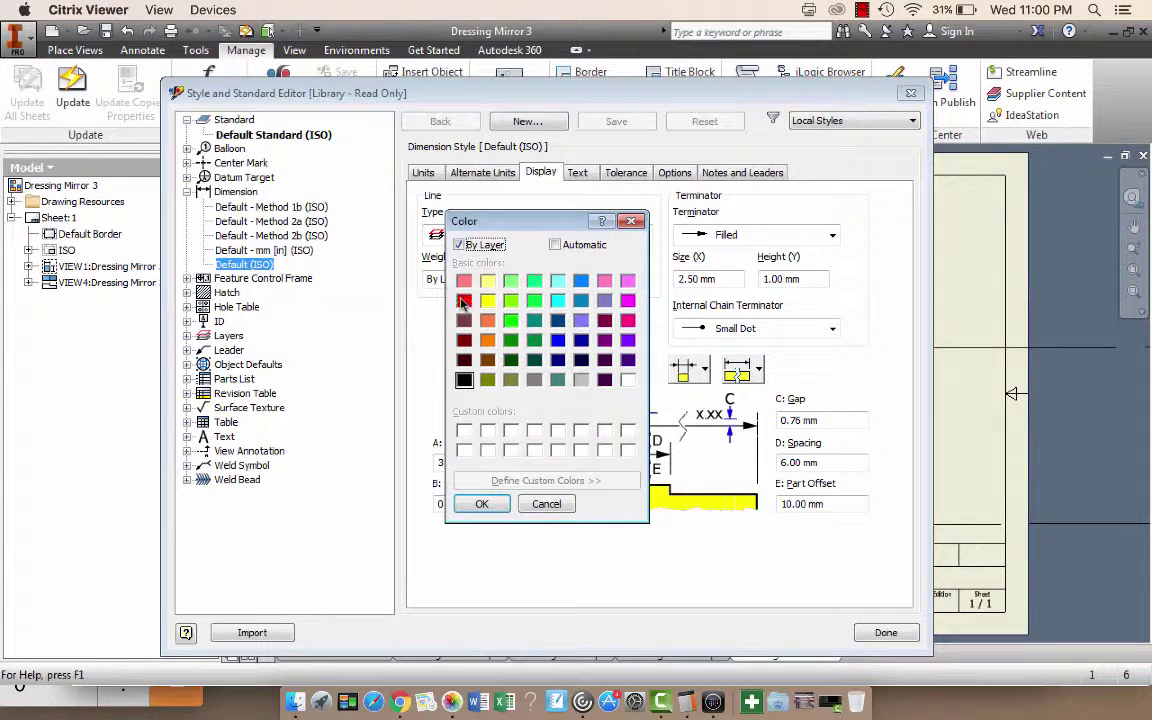
click(463, 301)
click(503, 503)
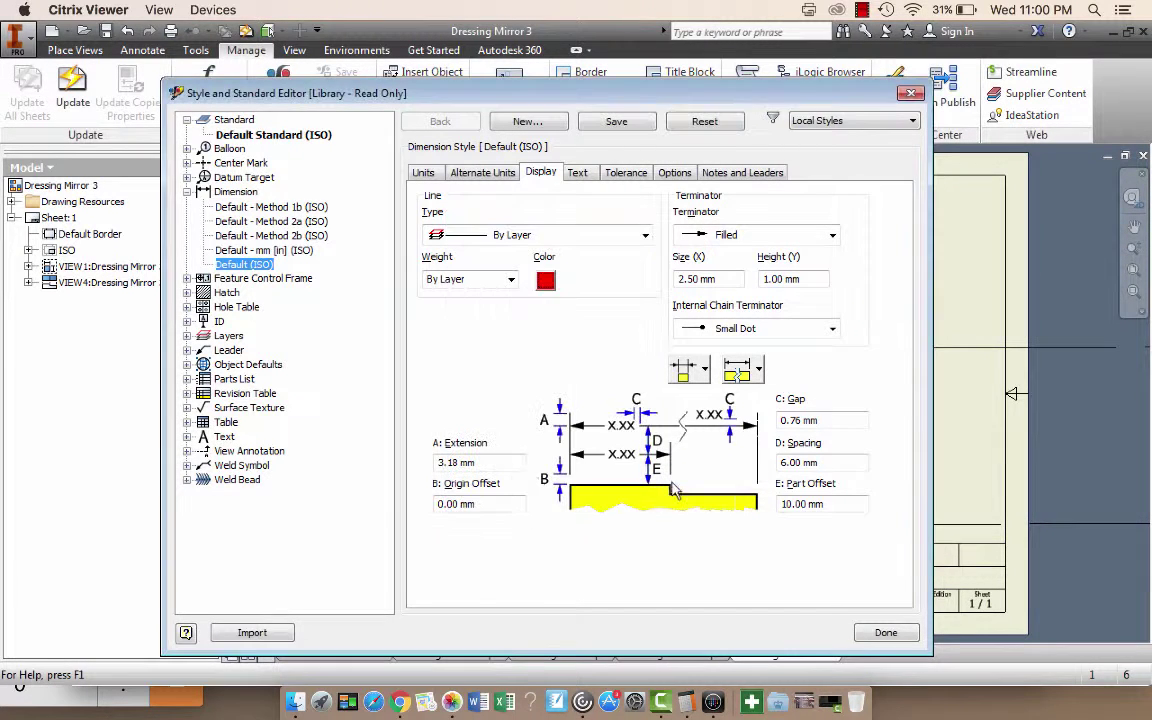
click(886, 633)
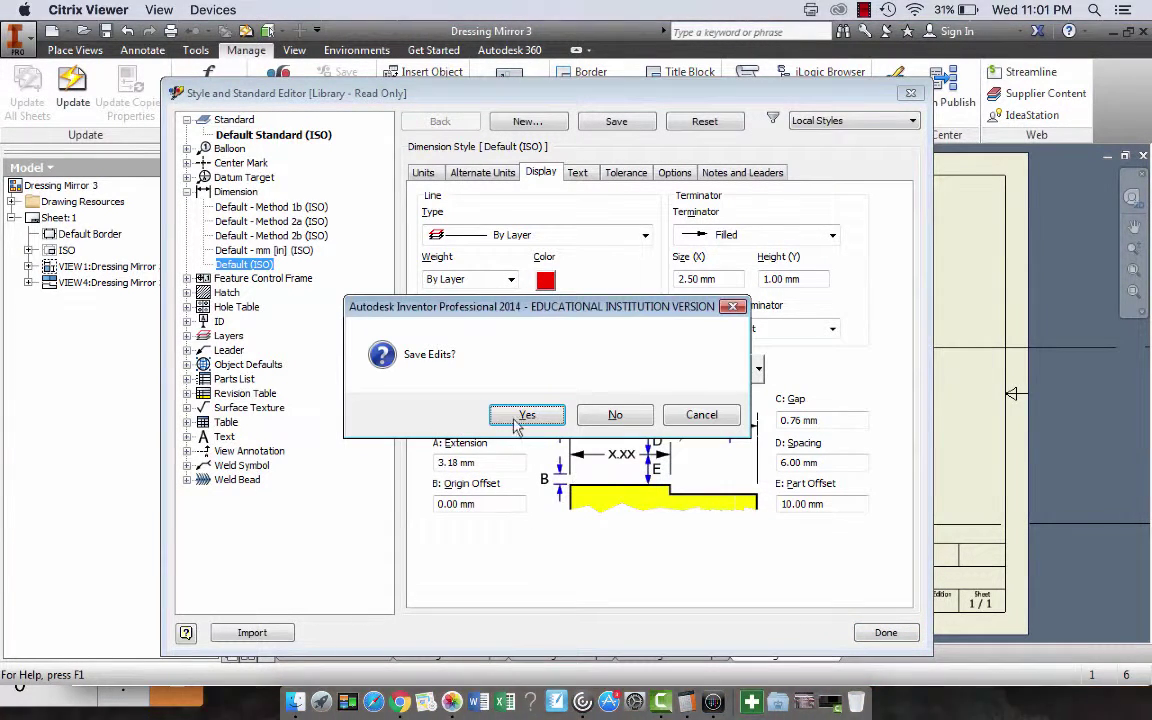
click(520, 414)
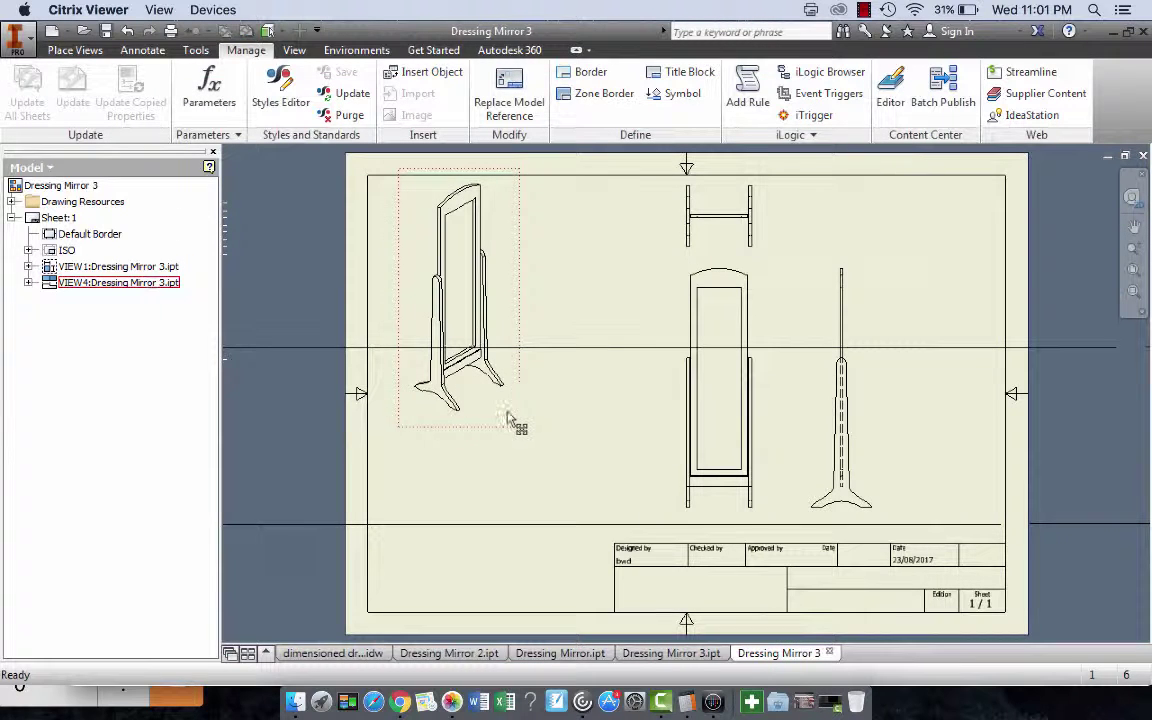
Add a 1083 height dimension to the side view's post, discarding a mistaken 1081 attempt
click(142, 50)
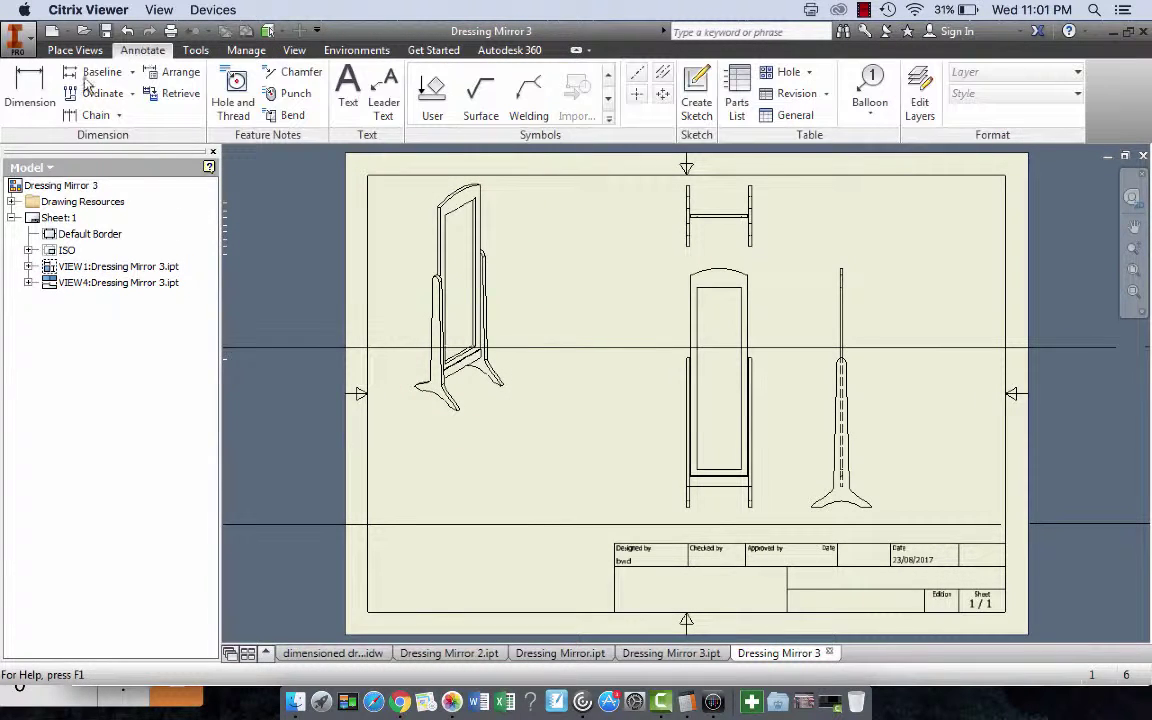
click(30, 92)
click(872, 509)
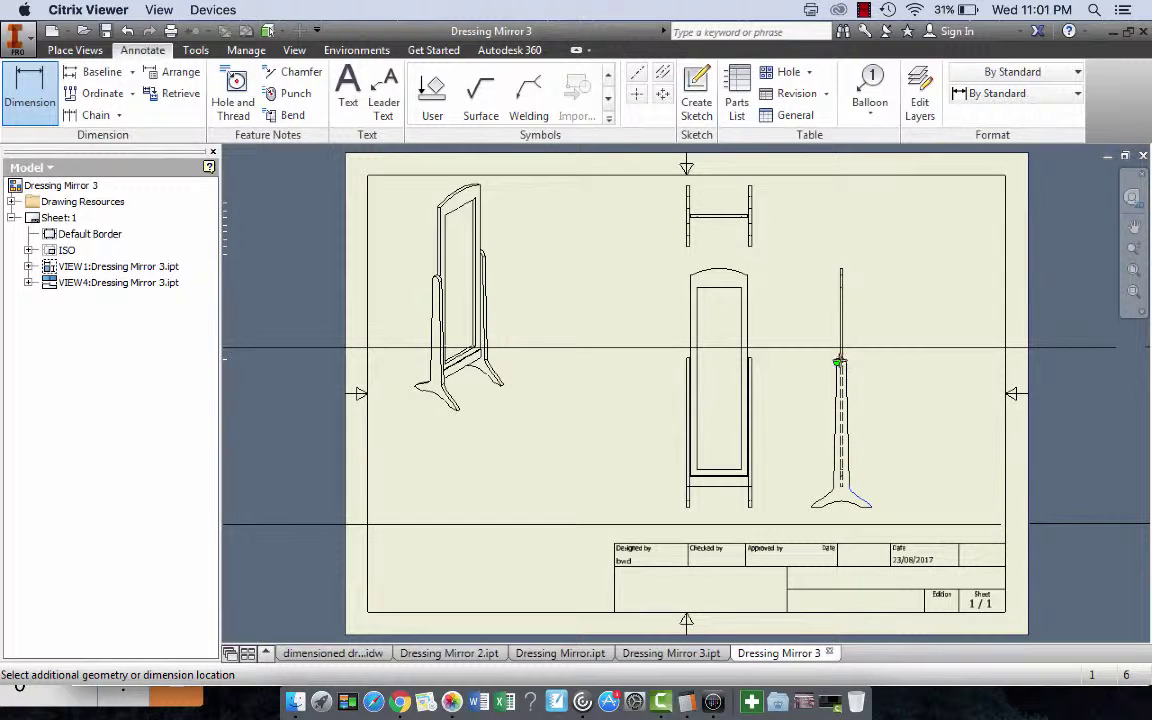
click(840, 360)
key(Escape)
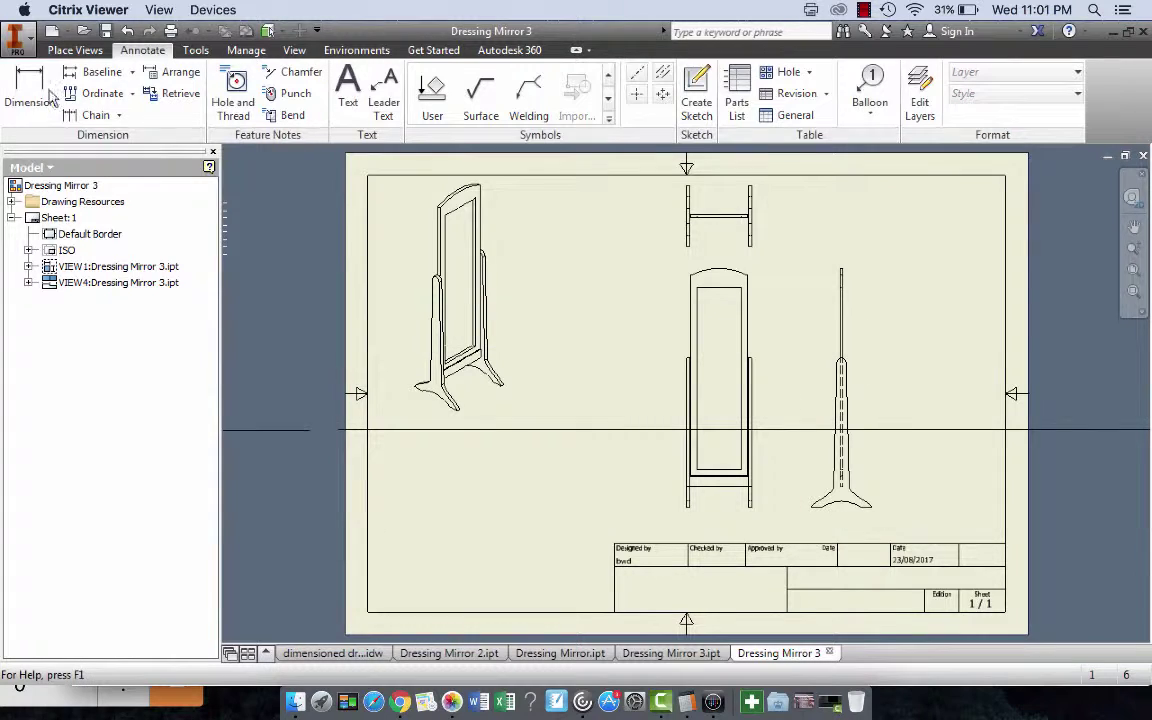
click(28, 88)
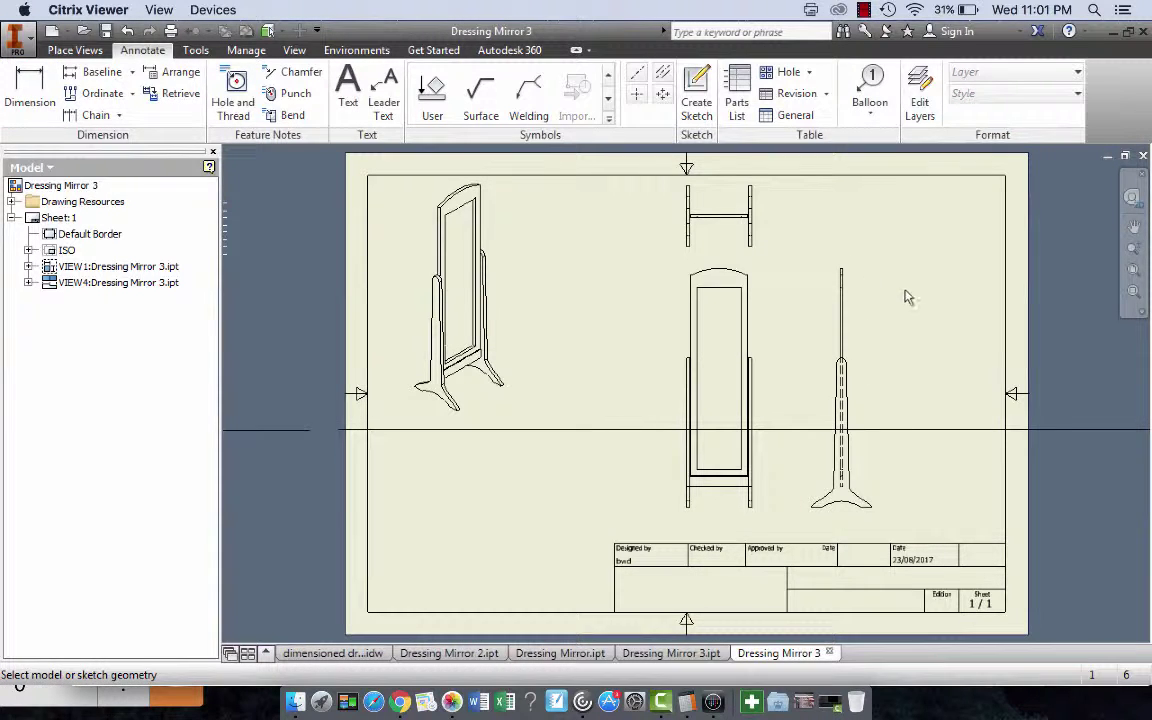
click(842, 360)
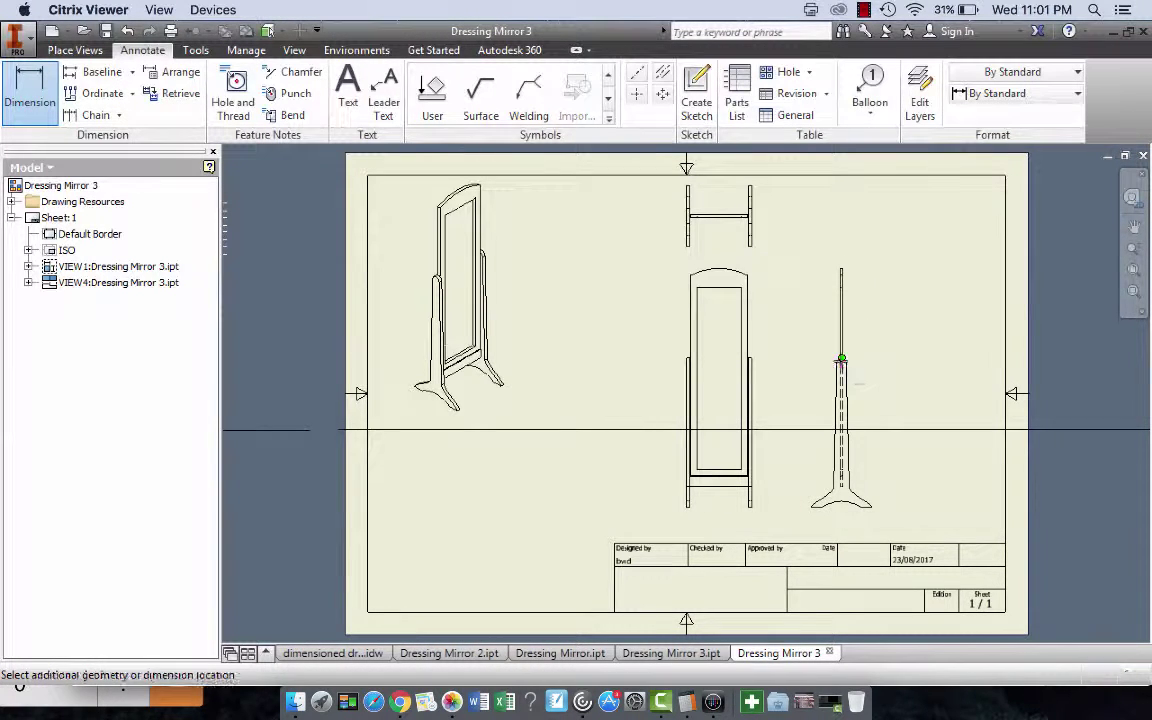
click(896, 496)
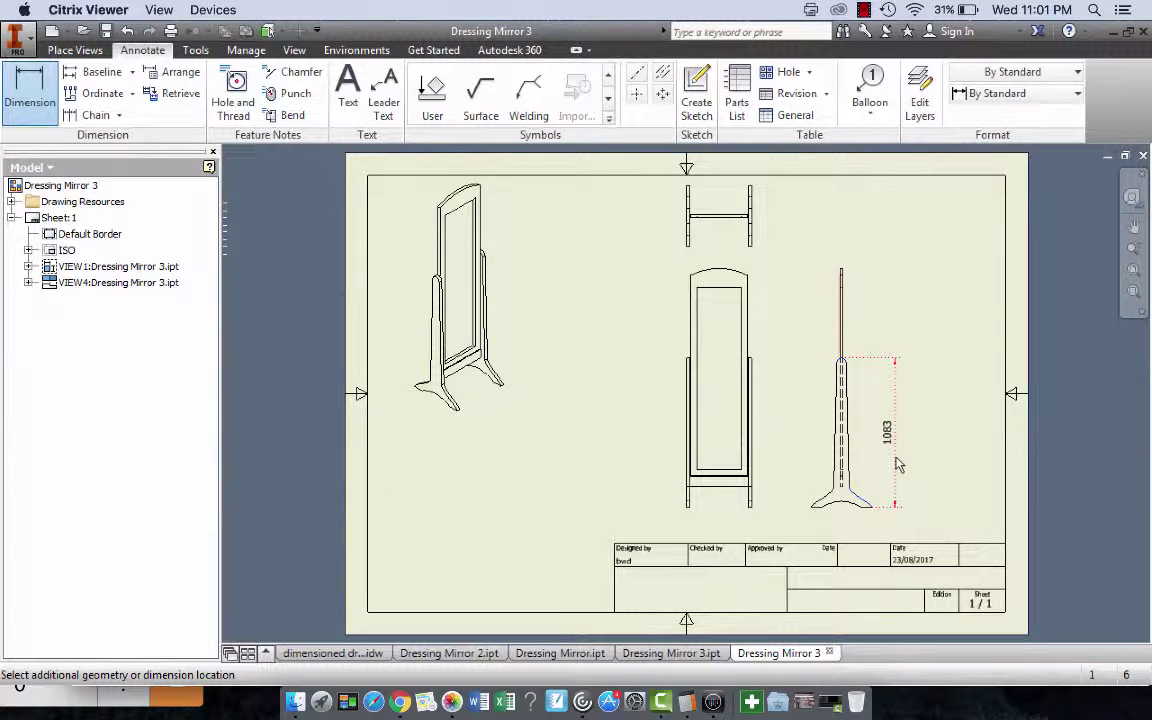
click(897, 464)
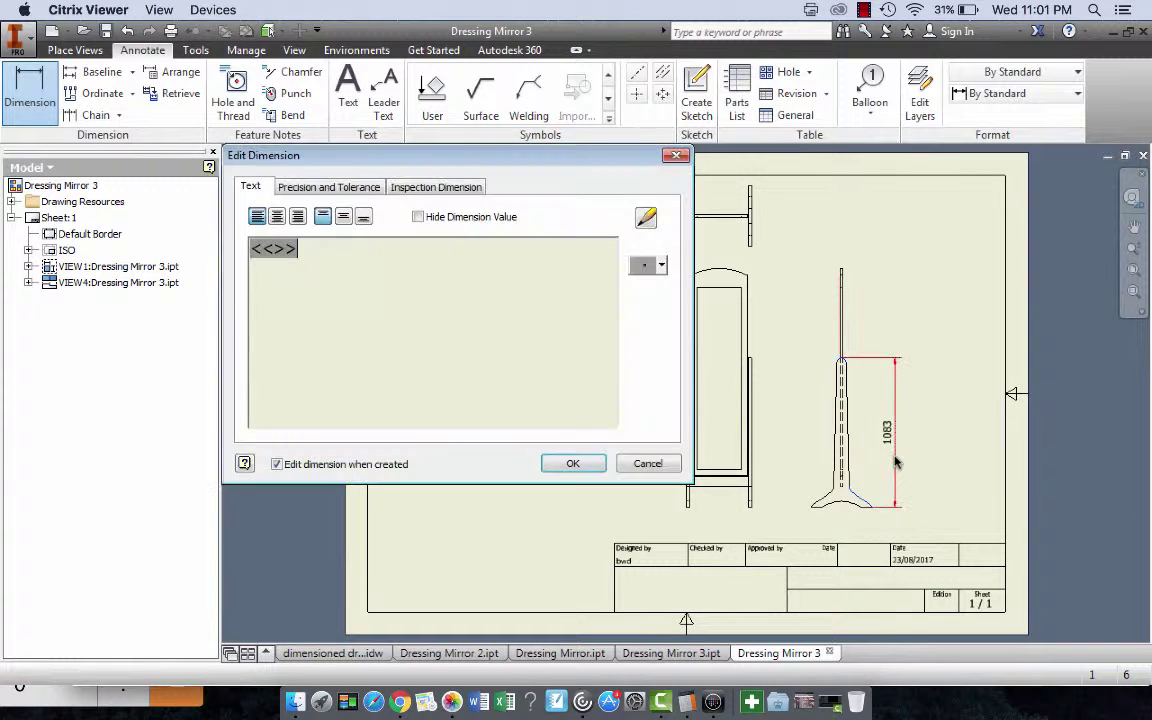
click(573, 463)
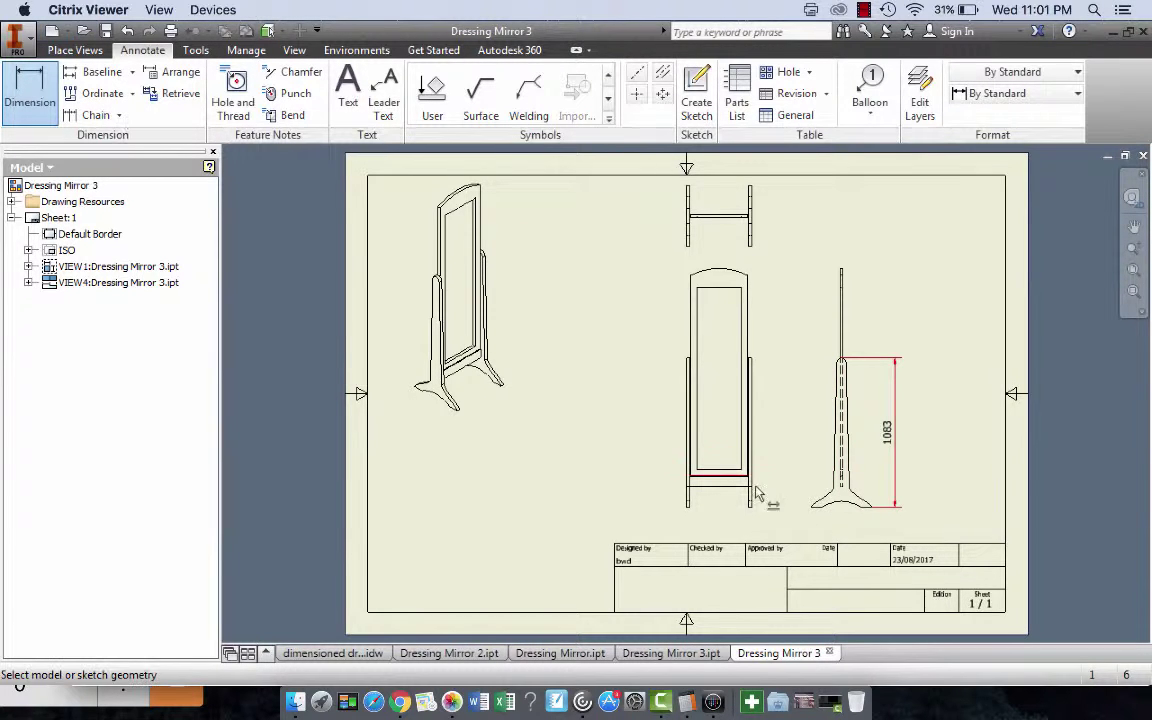
Dimension the side view's base width as 440
click(812, 509)
click(870, 507)
click(869, 533)
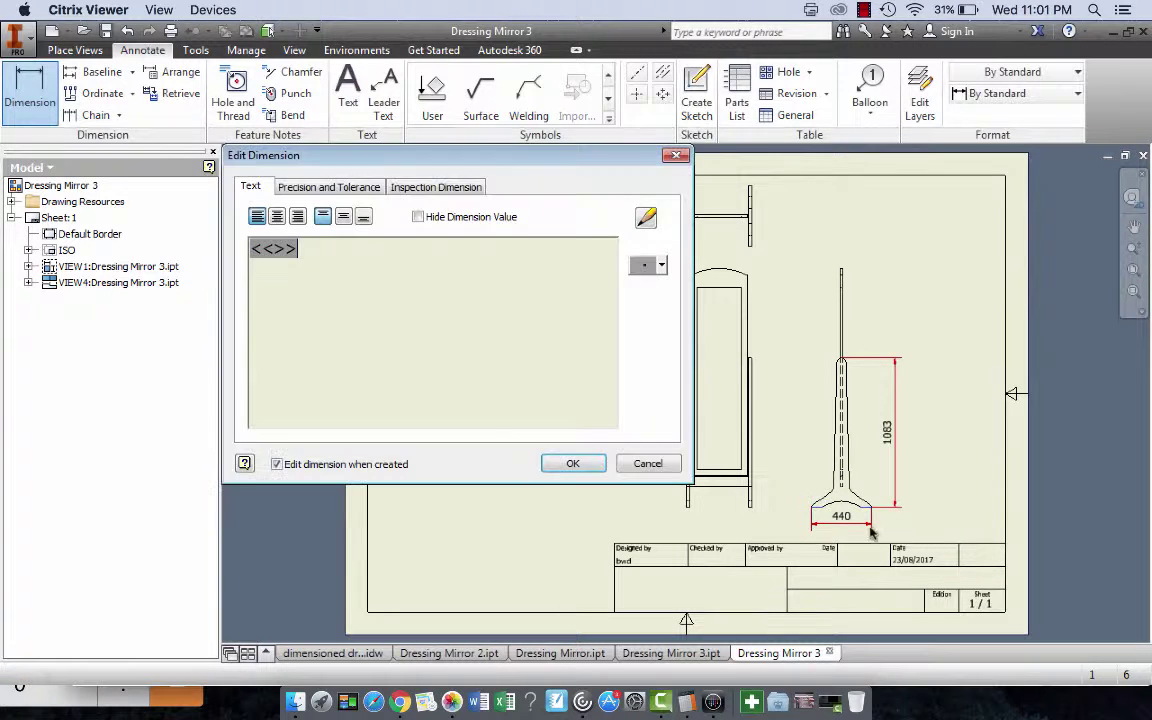
click(585, 463)
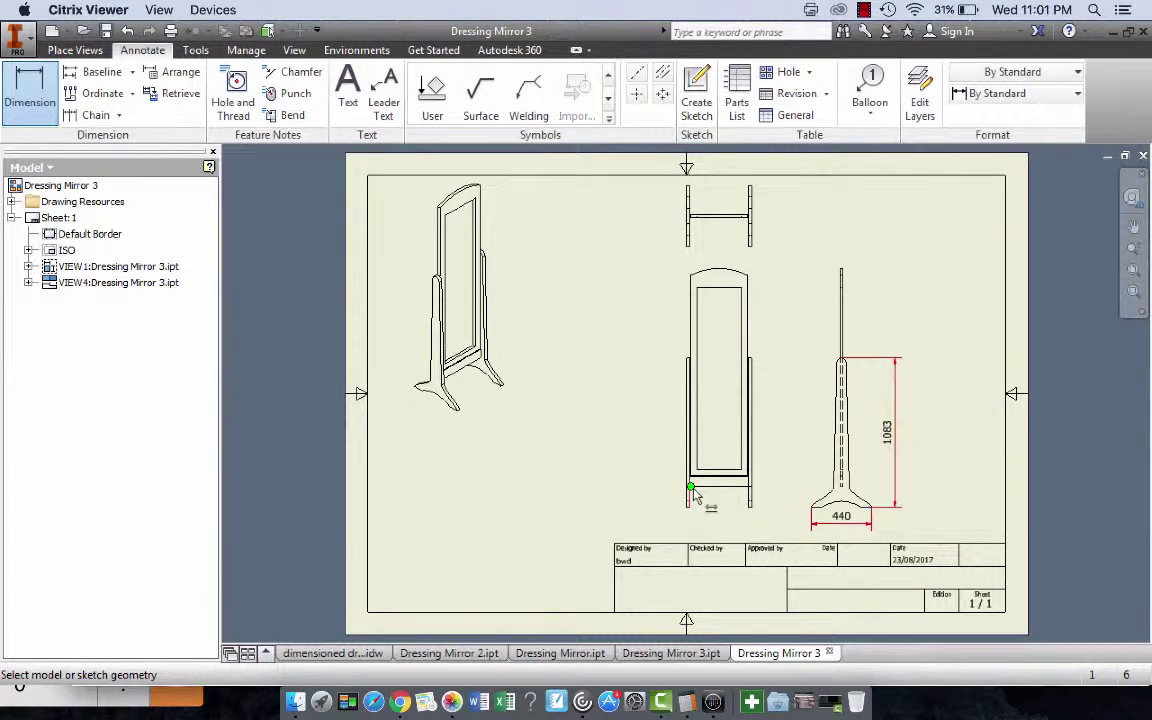
Add a 75 dimension to the front view's bottom frame rail
click(749, 490)
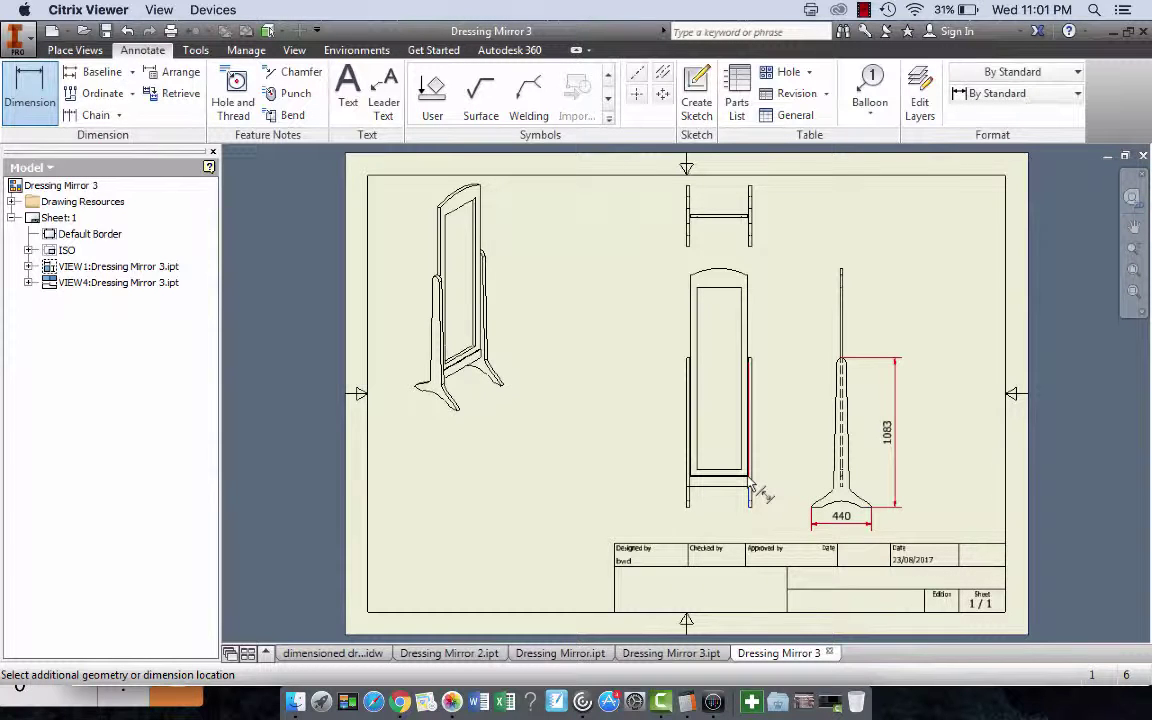
scroll(750, 486, up, 6)
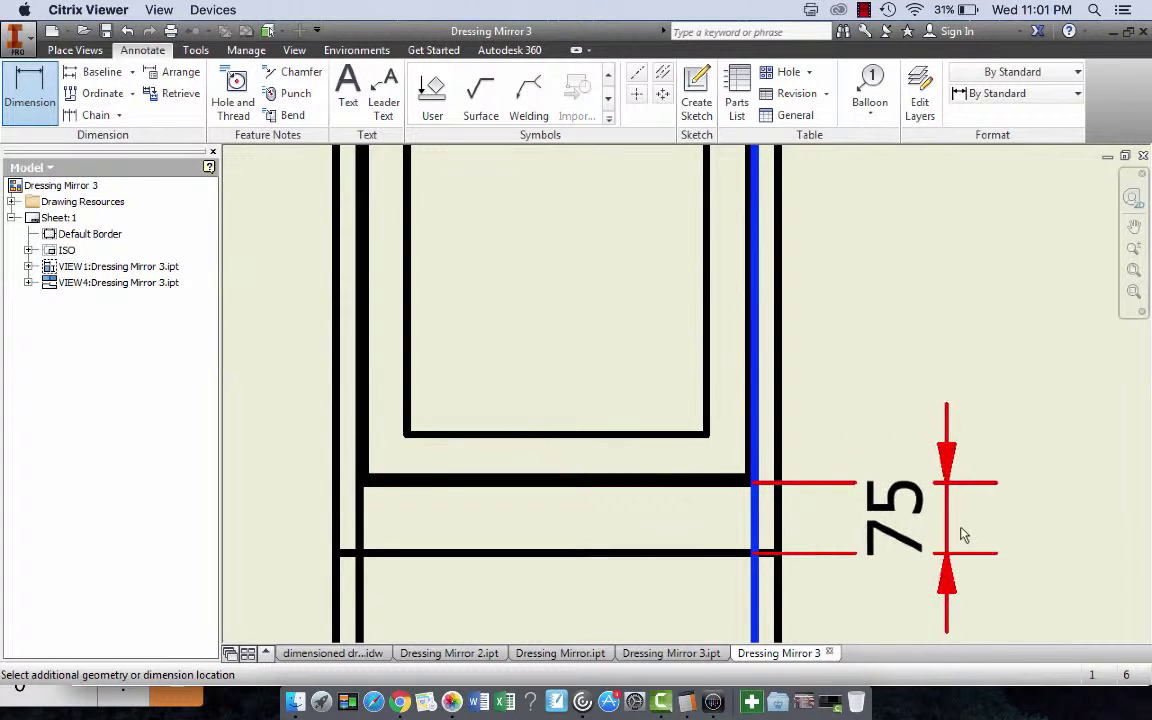
click(928, 533)
click(578, 463)
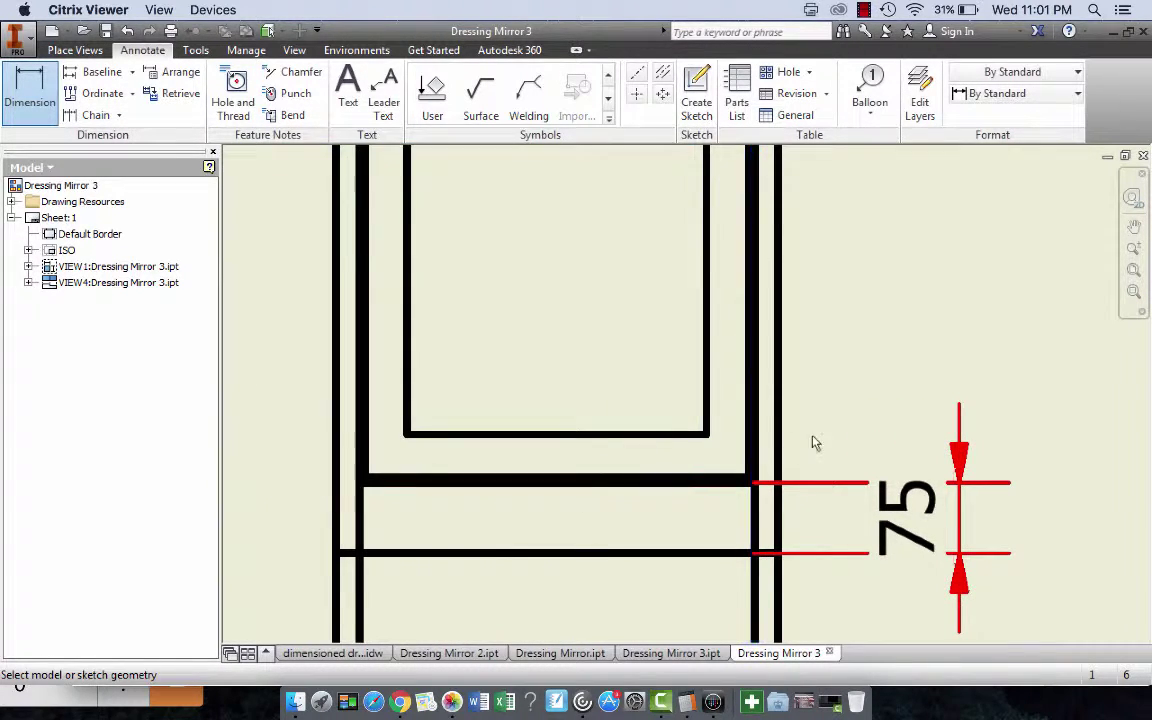
scroll(817, 440, down, 3)
scroll(817, 440, down, 4)
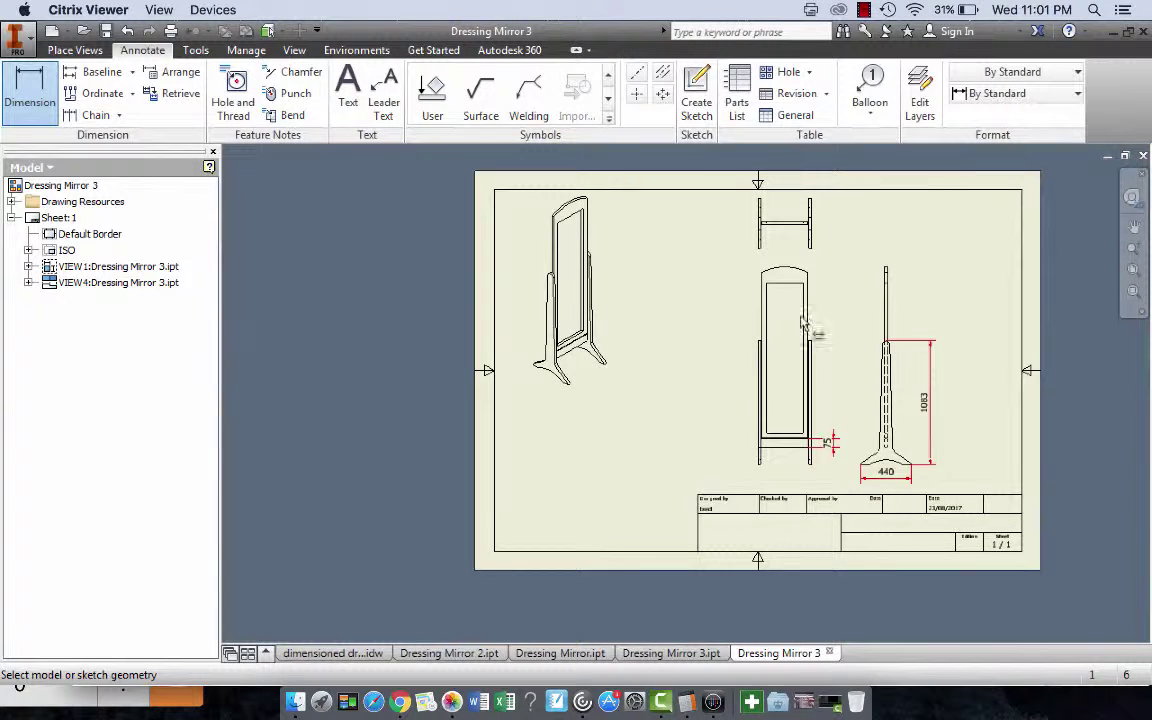
Add the 75 rail dimension beside the front view's frame
click(811, 432)
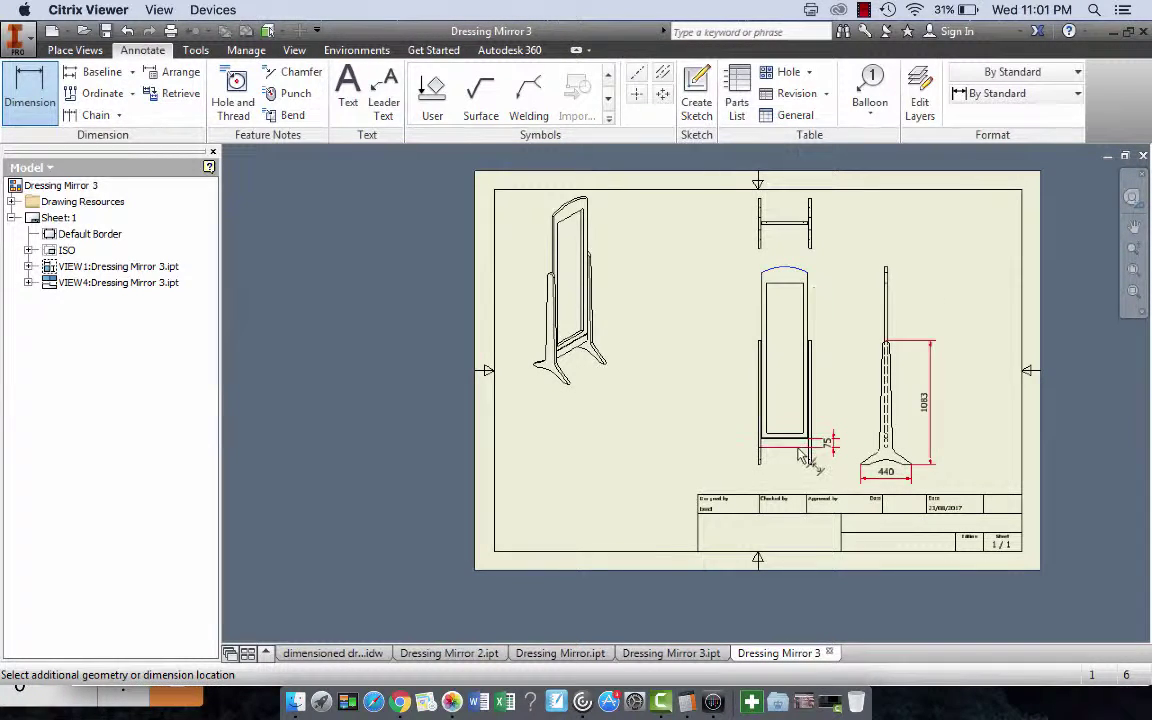
scroll(812, 440, up, 5)
scroll(808, 443, up, 5)
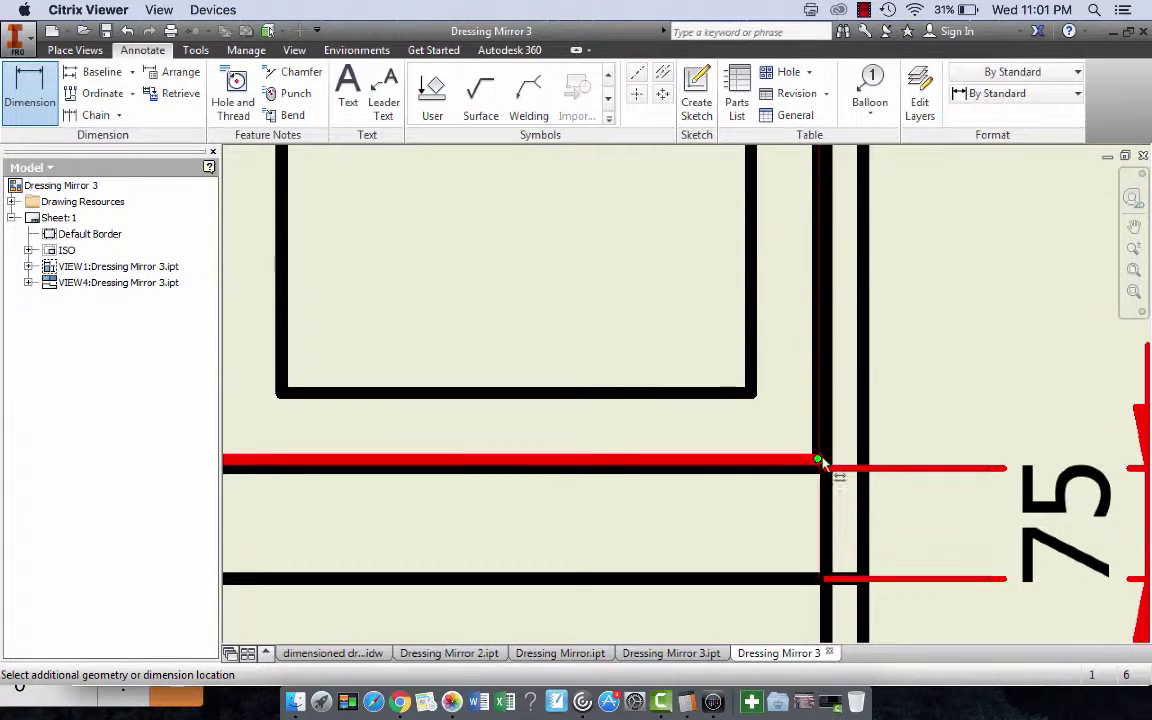
click(832, 460)
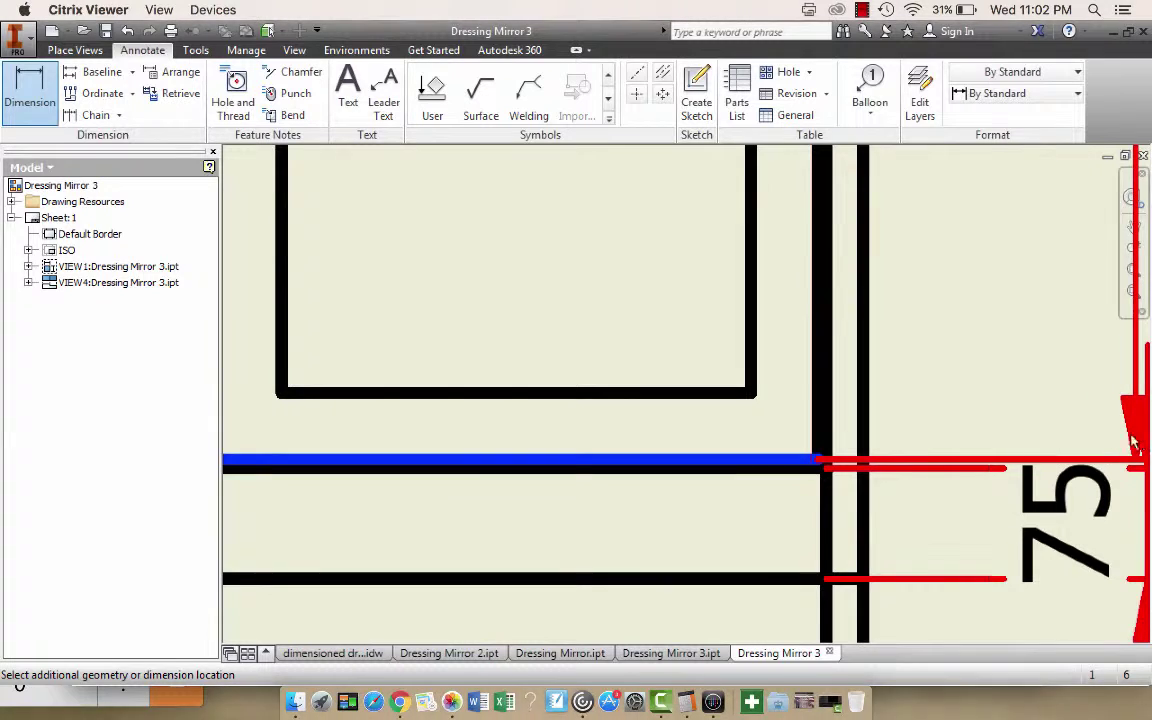
click(1054, 437)
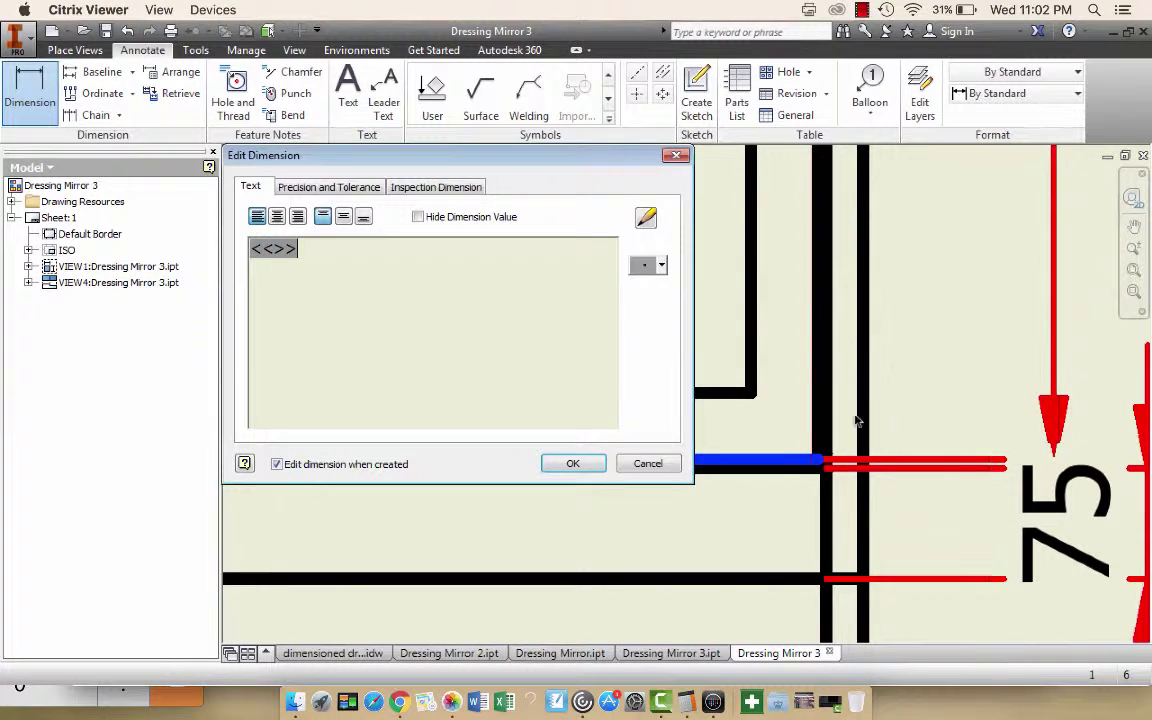
click(568, 464)
Dimension the arch width as 408 above the mirror's arched top
scroll(954, 370, down, 4)
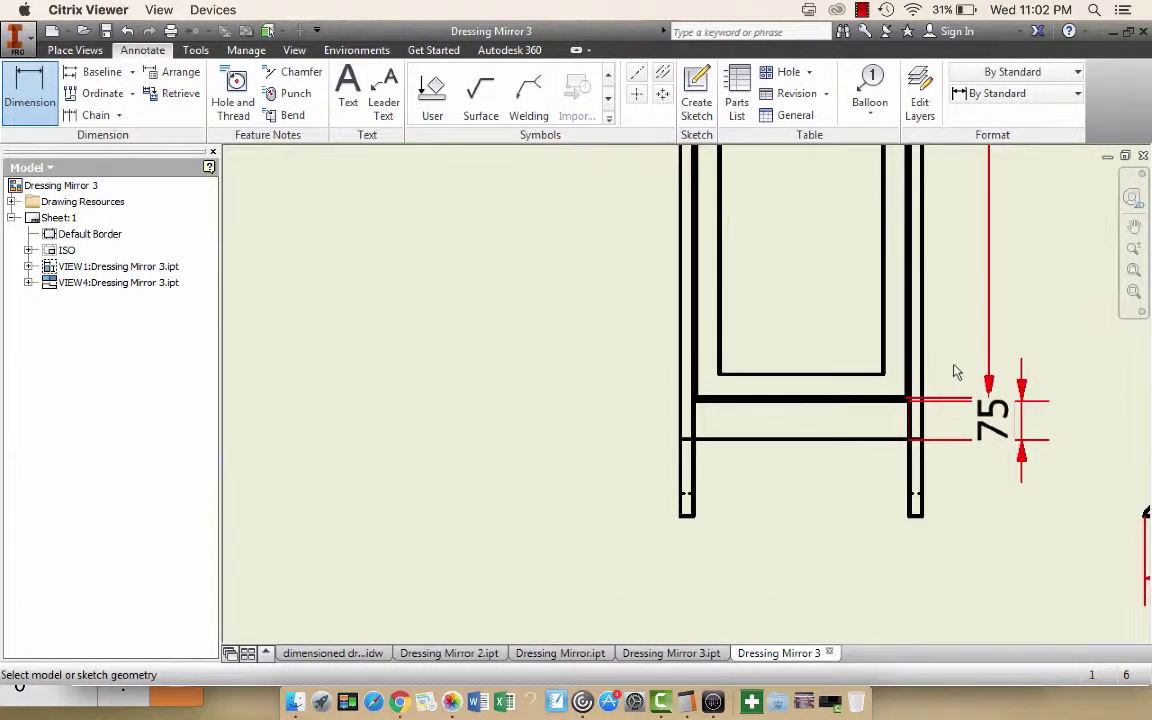
scroll(954, 370, down, 3)
key(F2)
drag(954, 355, 966, 592)
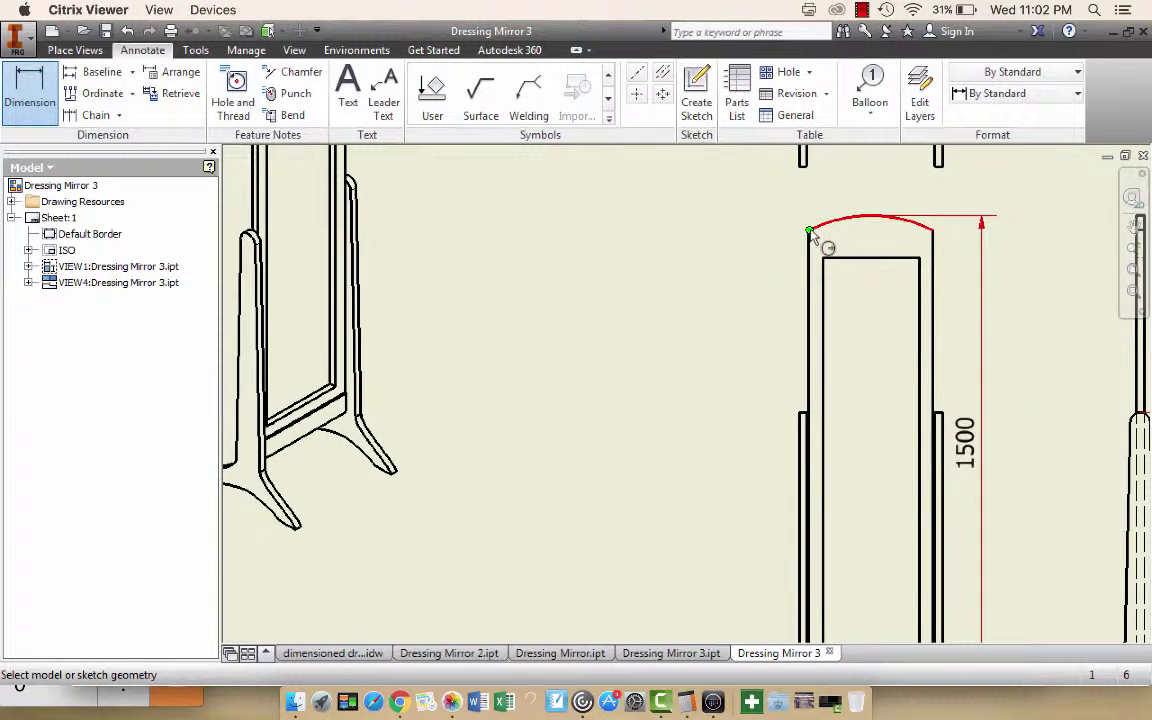
click(810, 240)
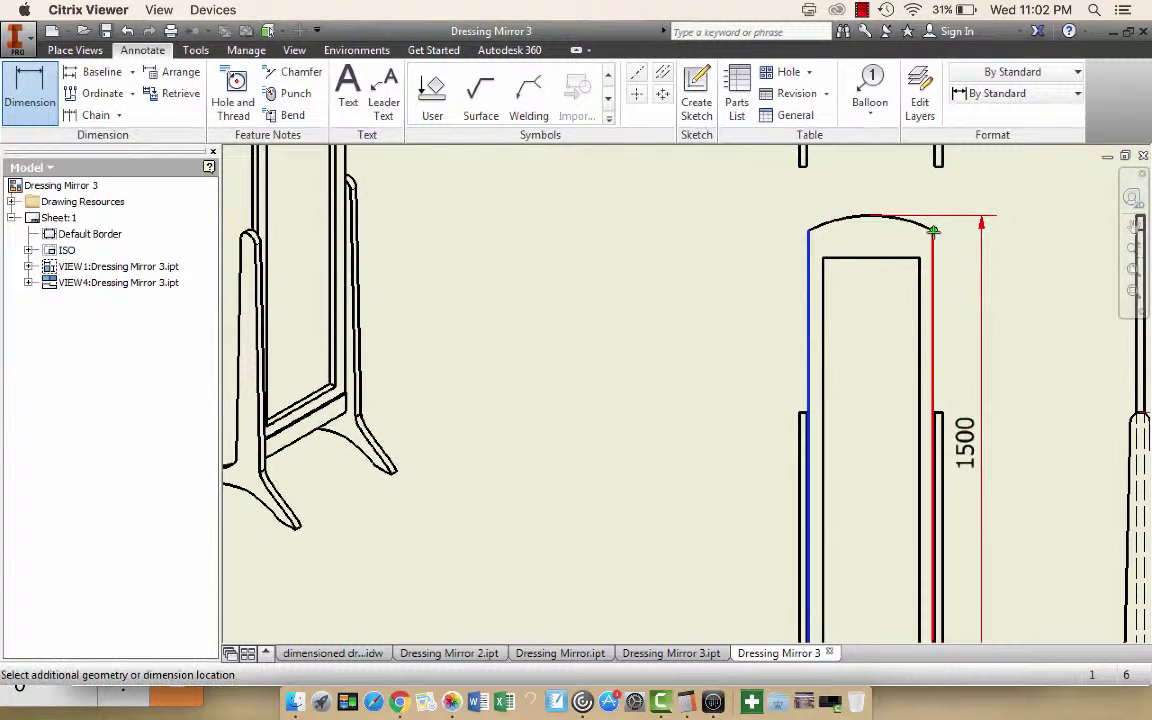
click(933, 231)
click(838, 188)
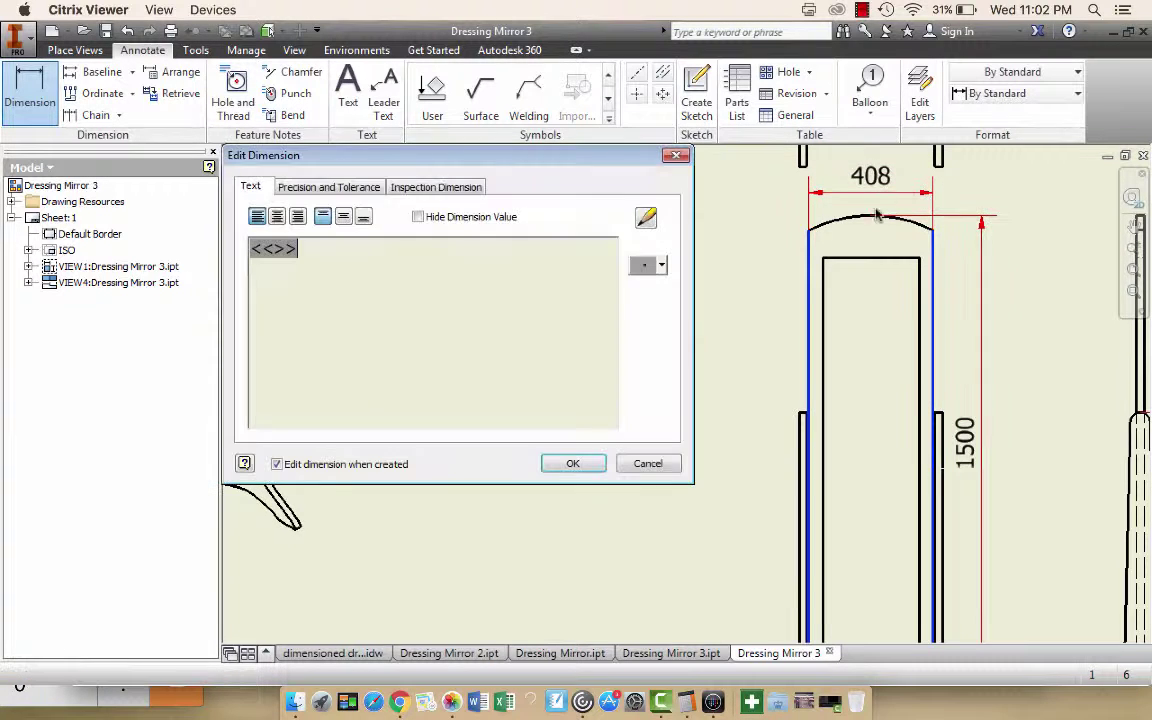
click(575, 463)
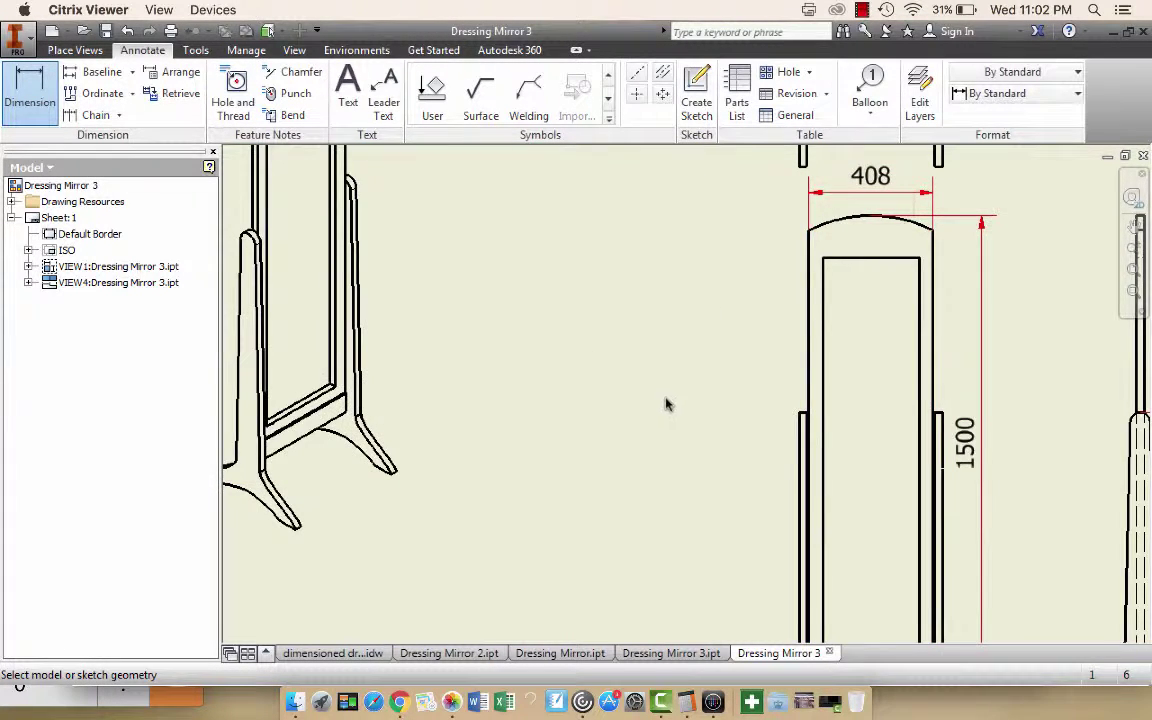
Add the 420 leg-span dimension below the legs, then show the whole sheet
scroll(666, 405, down, 5)
scroll(726, 467, up, 5)
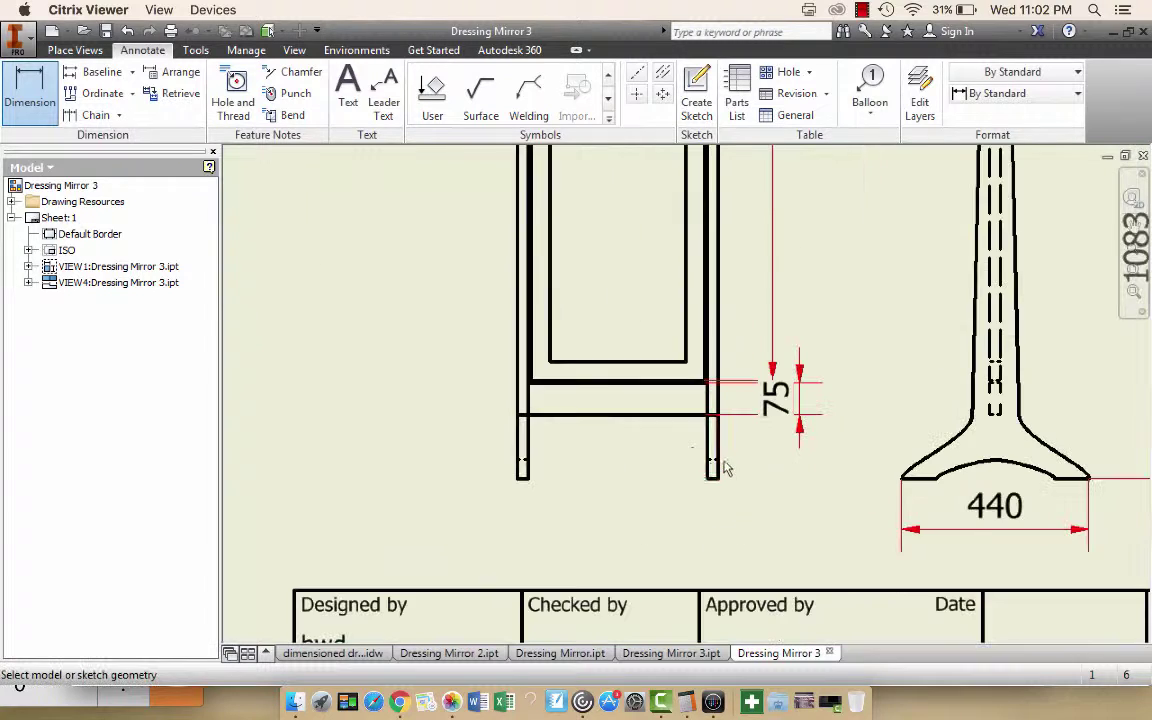
click(528, 481)
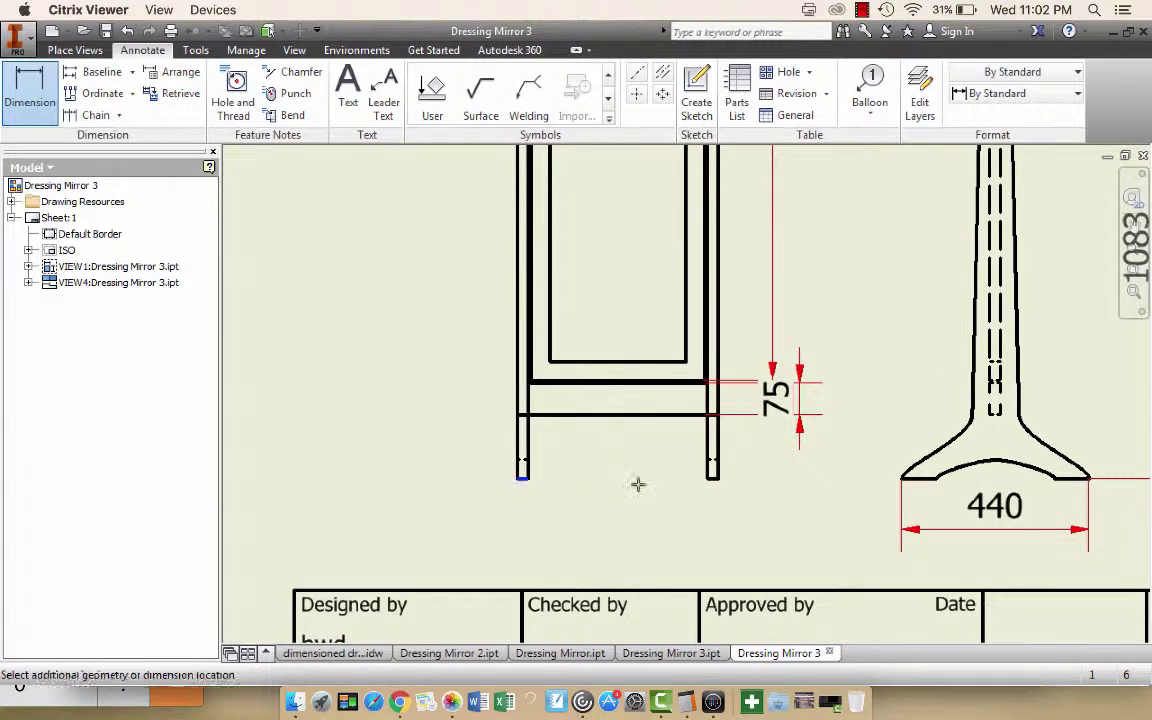
click(708, 479)
click(635, 530)
click(572, 463)
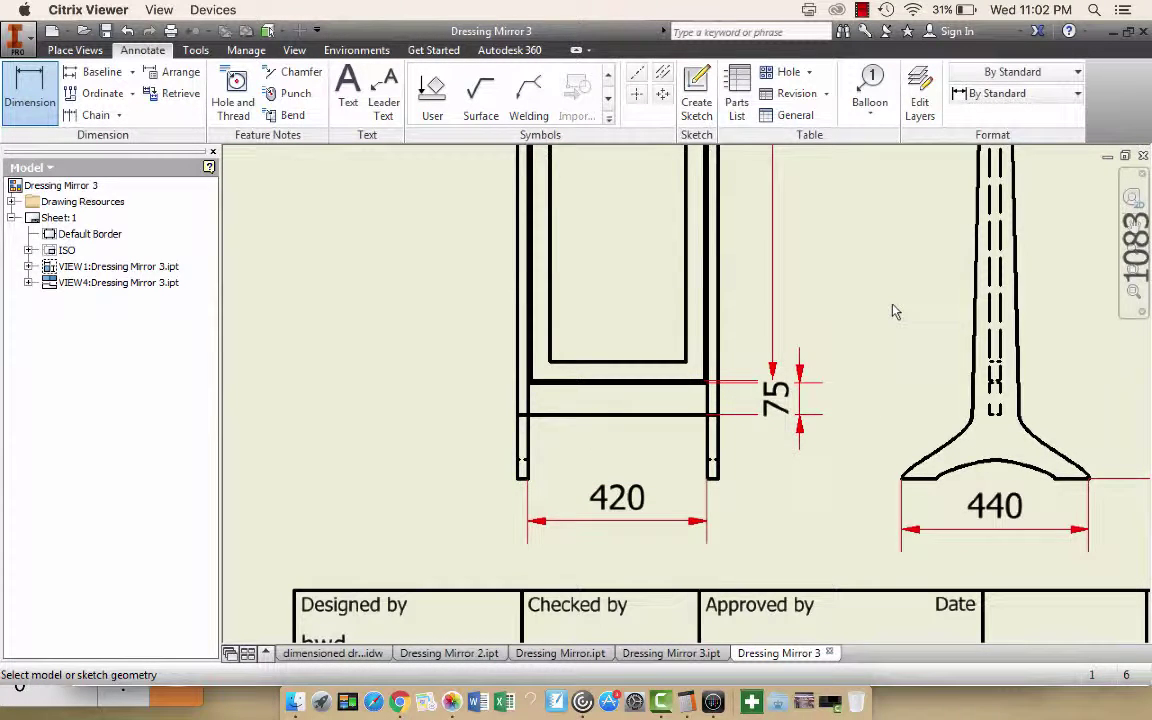
scroll(893, 311, up, 5)
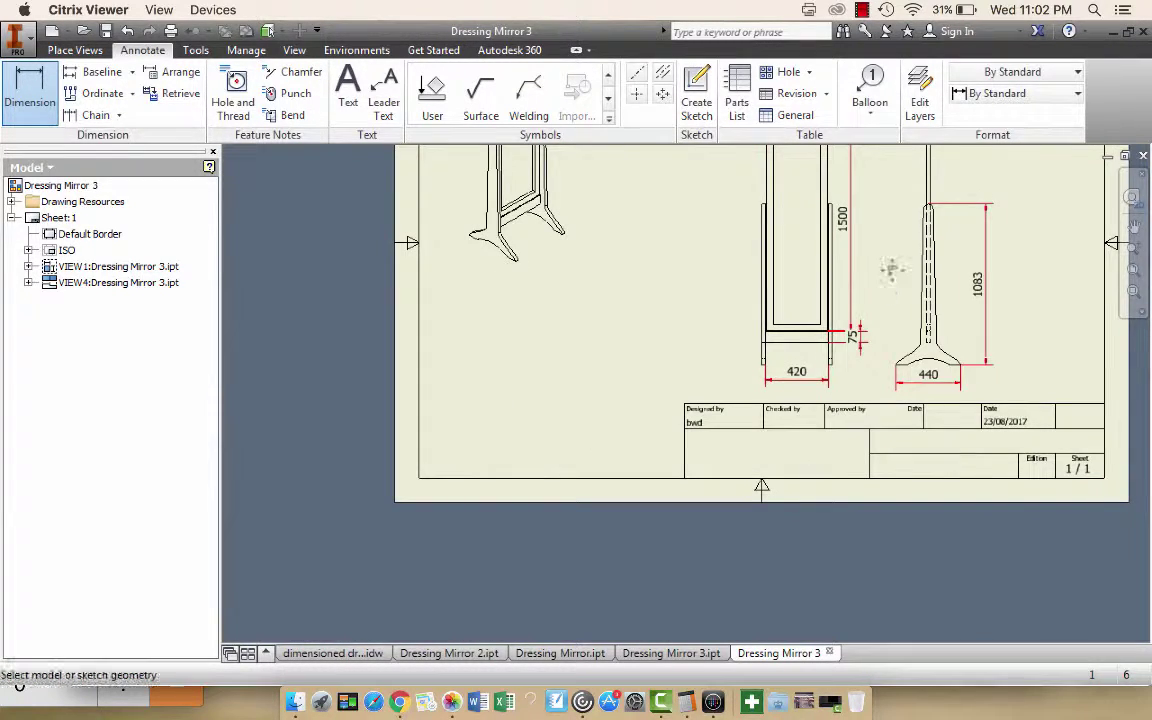
mouse_move(890, 276)
middle_down()
mouse_move(840, 325)
mouse_move(729, 368)
mouse_move(730, 397)
middle_up()
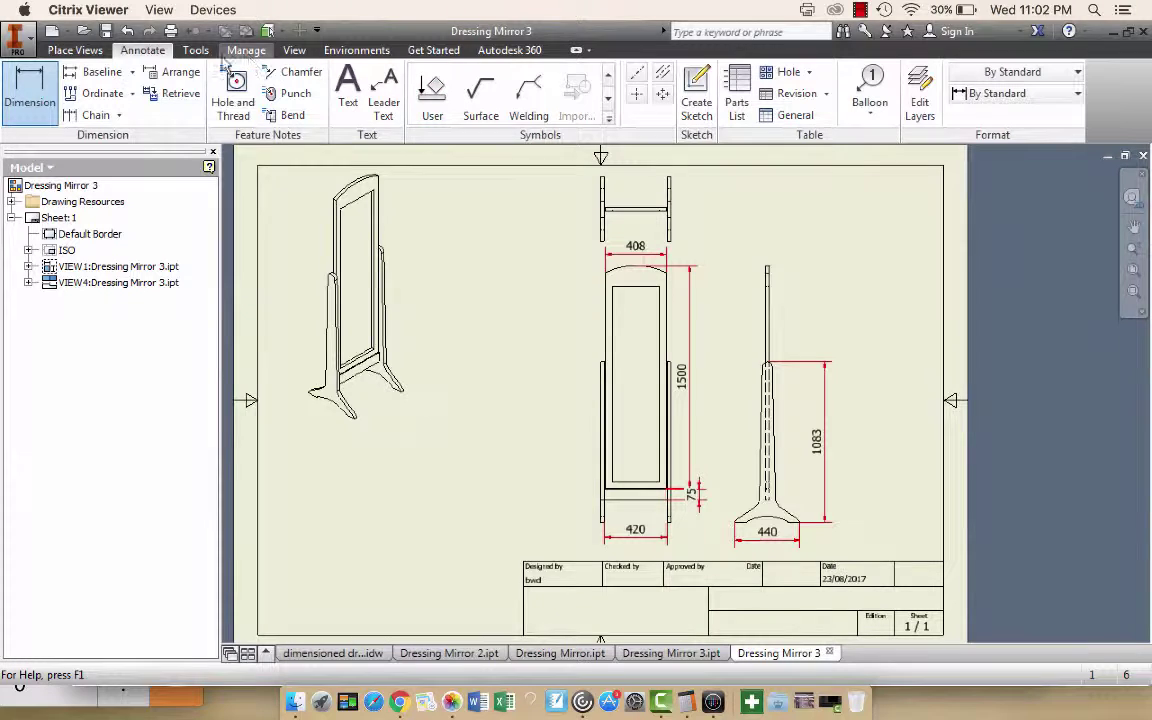
Save the drawing as Dressing Mirror 3.idw and bring Camtasia 2 to the front
click(105, 31)
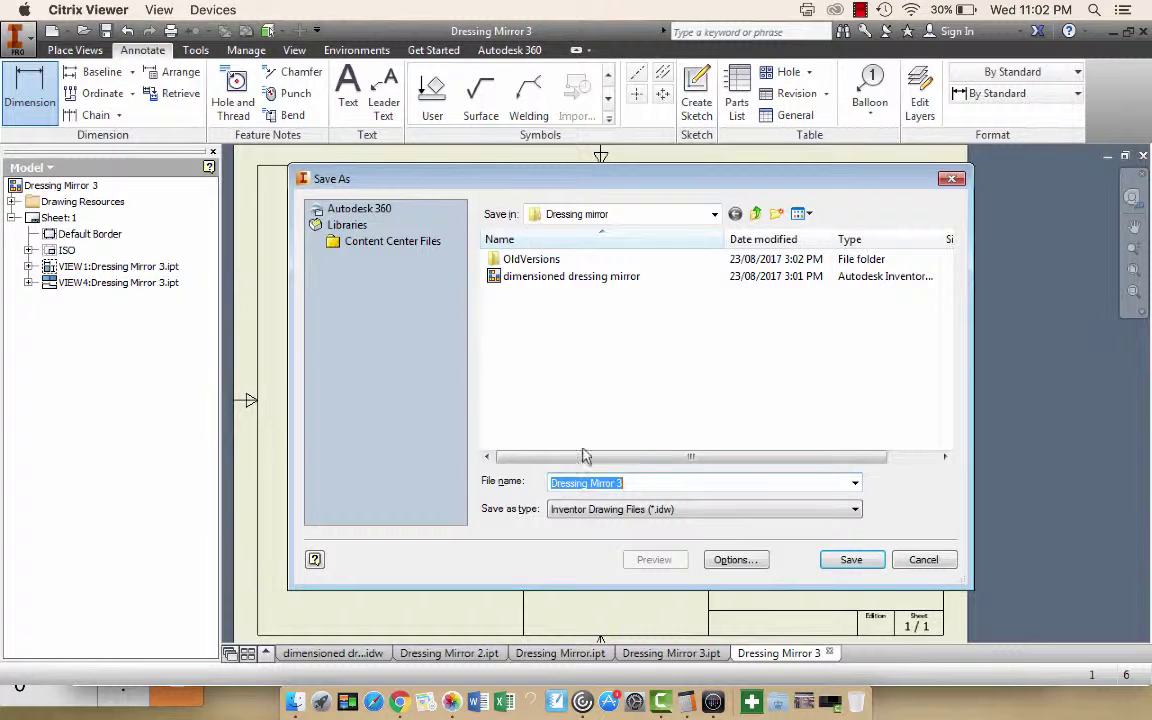
click(857, 560)
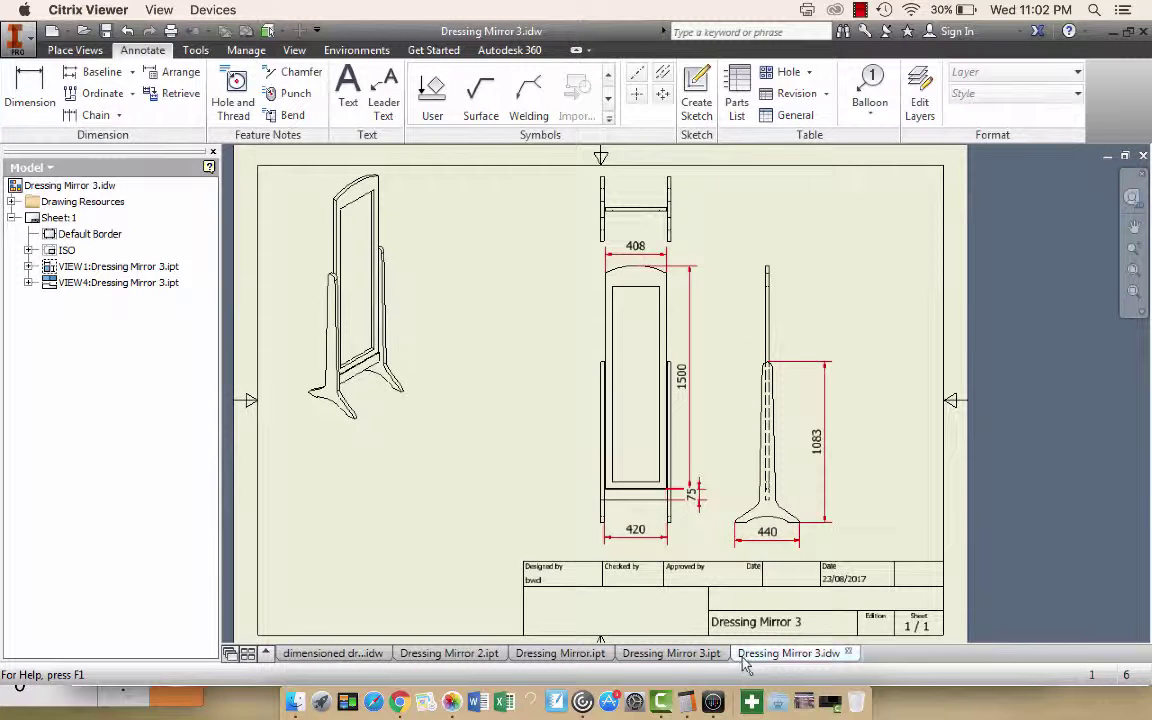
click(660, 702)
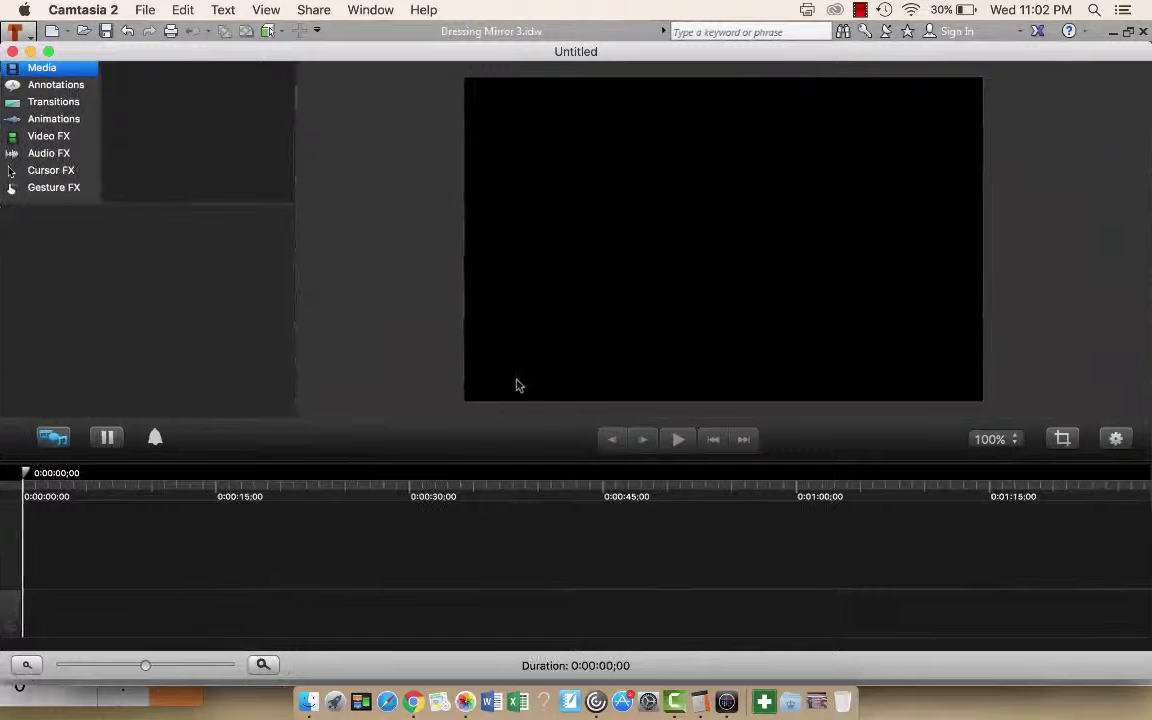